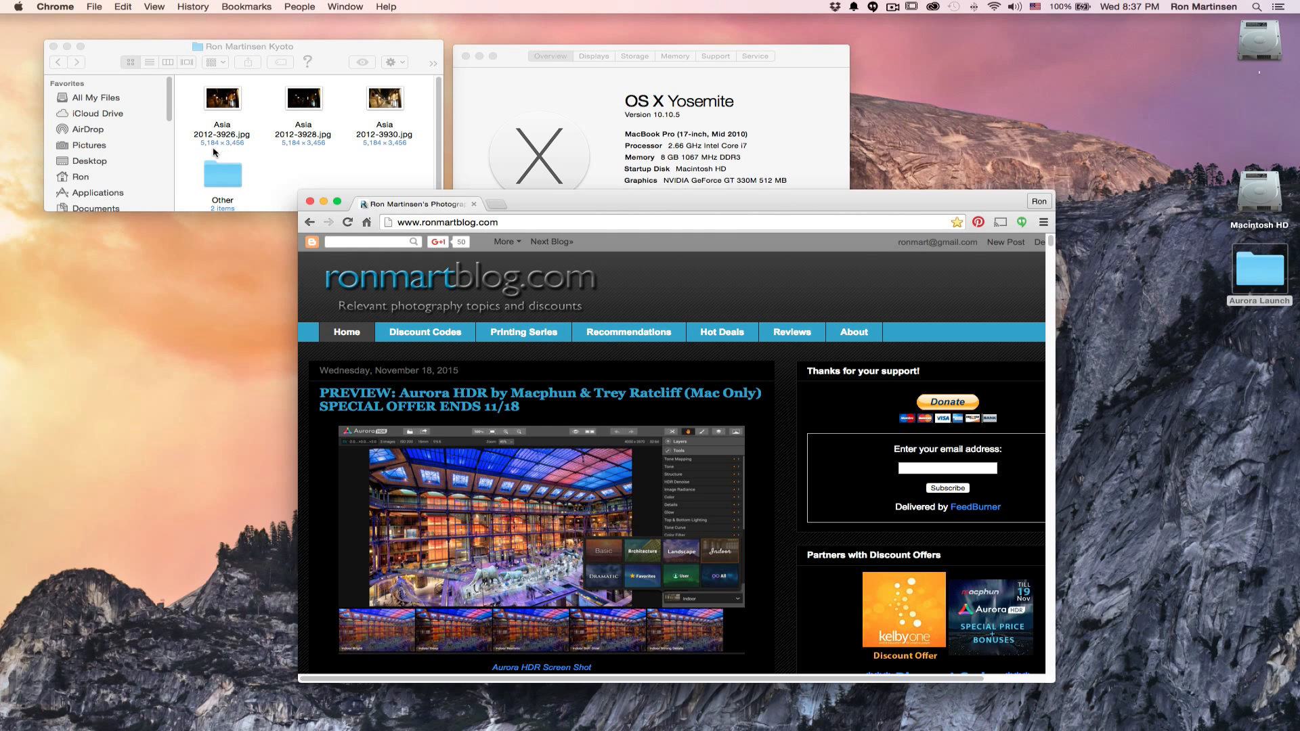
Close the Finder window with the Kyoto bracketed photos and switch to Aurora HDR Pro
left_click(96, 60)
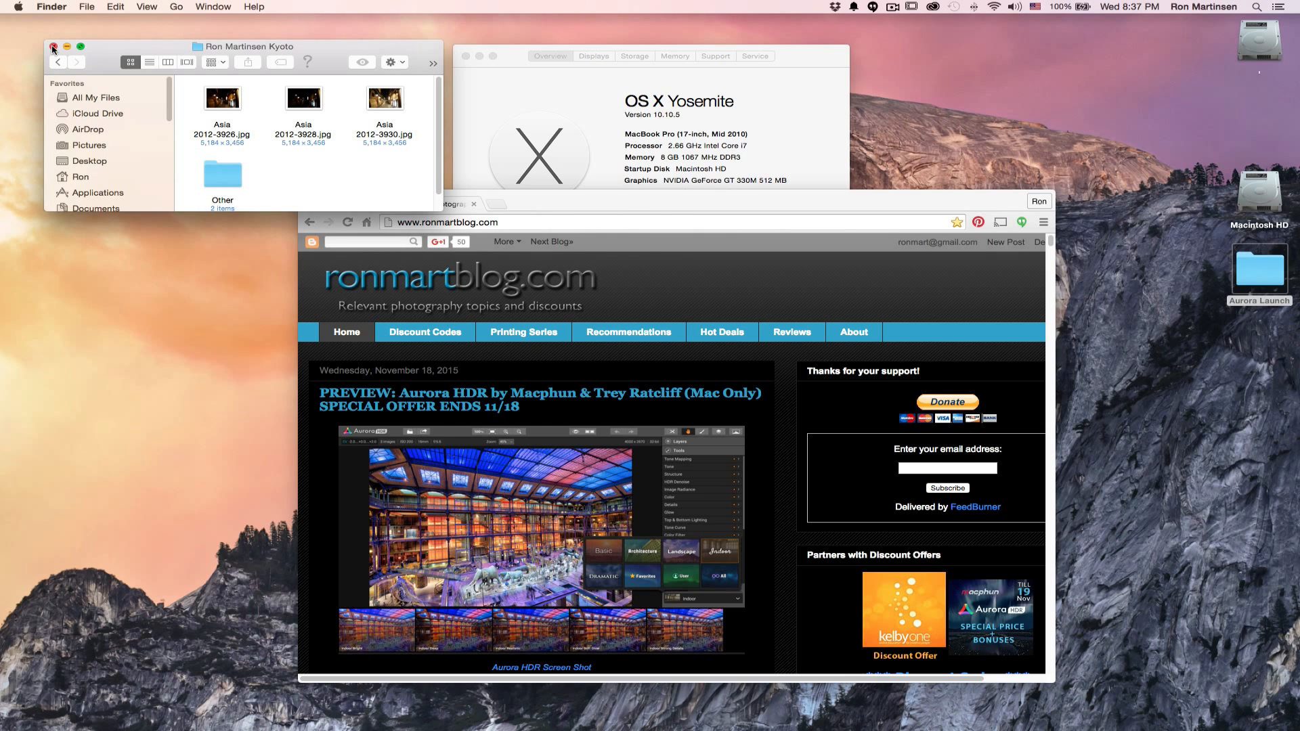
left_click(54, 47)
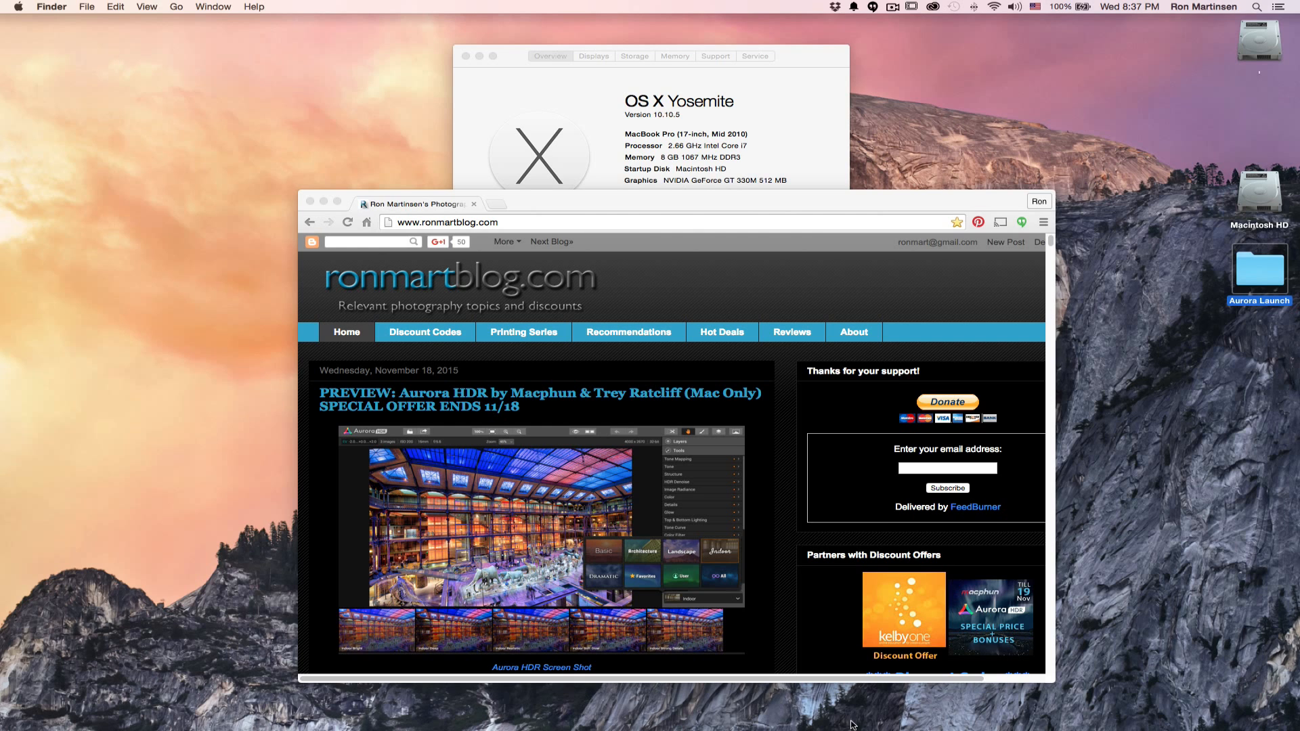
mouse_move(855, 725)
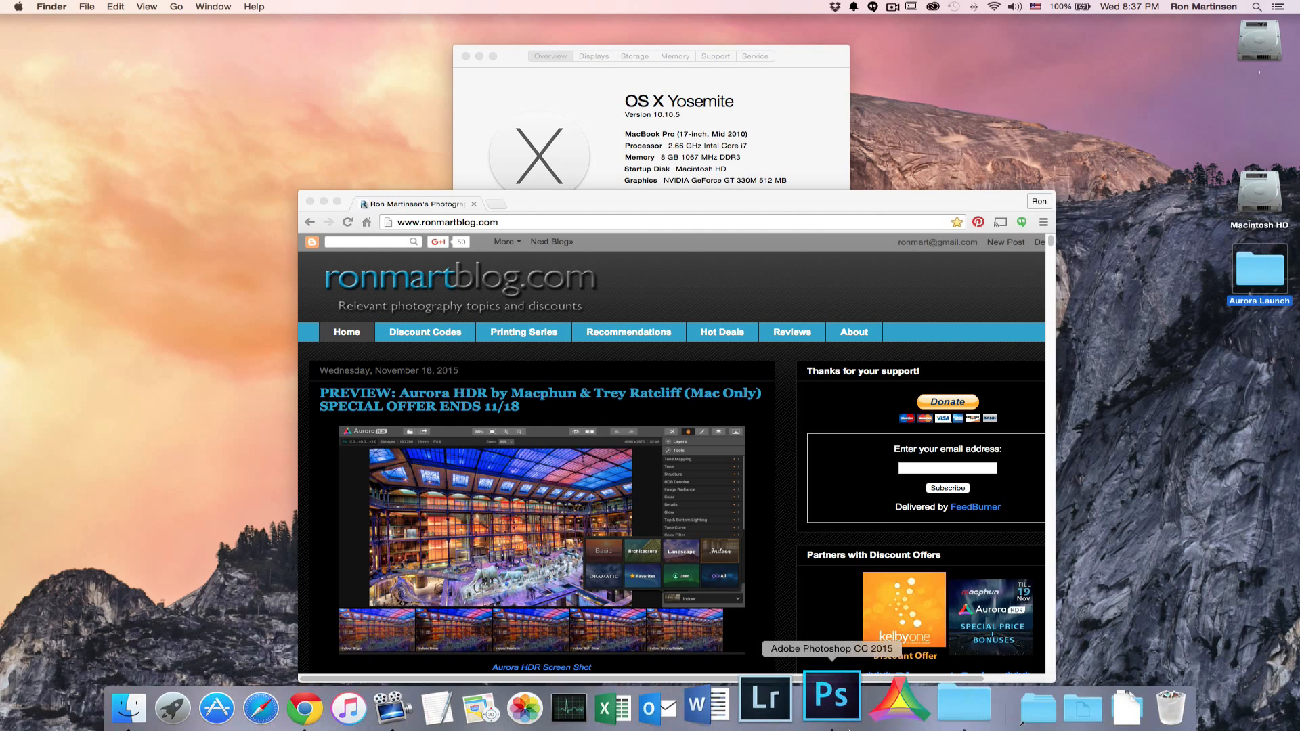
left_click(883, 708)
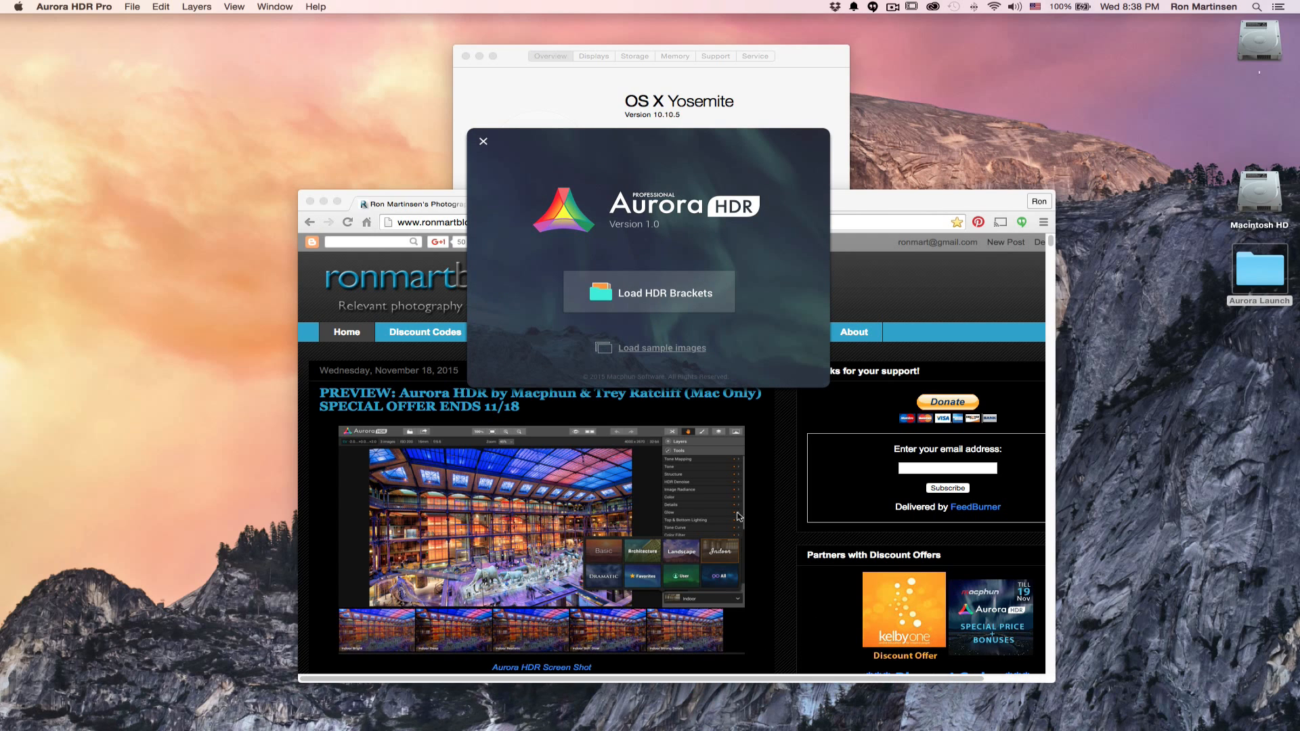
Load the three bracketed London sample images and create the HDR without alignment, ghosts reduction or chromatic aberration reduction
left_click(662, 348)
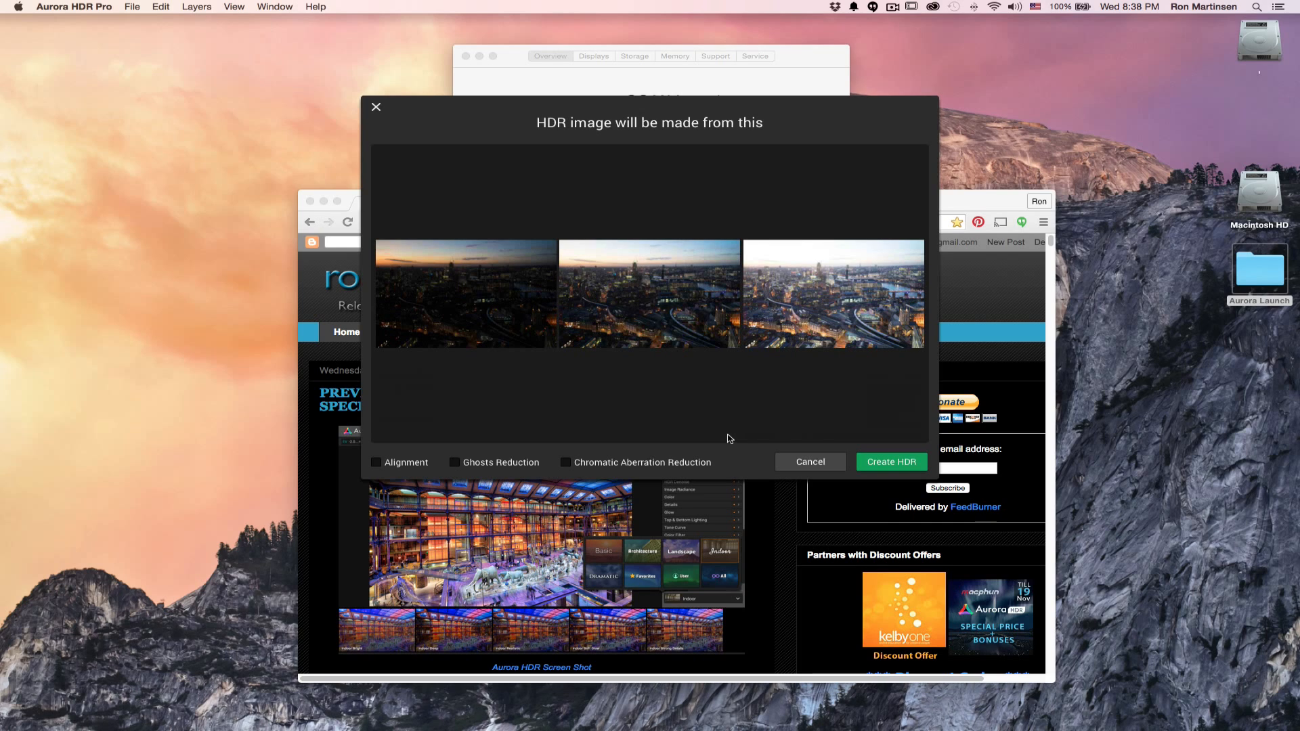
left_click(888, 468)
left_click(889, 466)
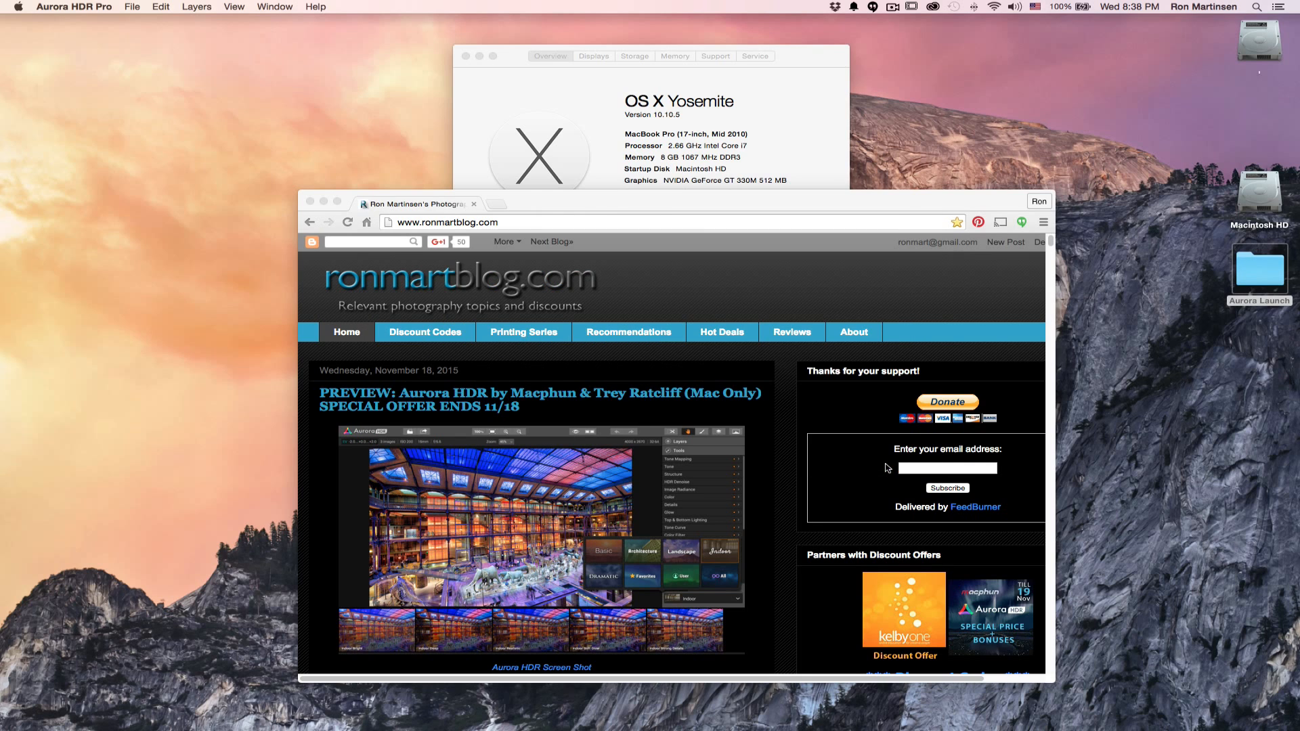
left_click(799, 476)
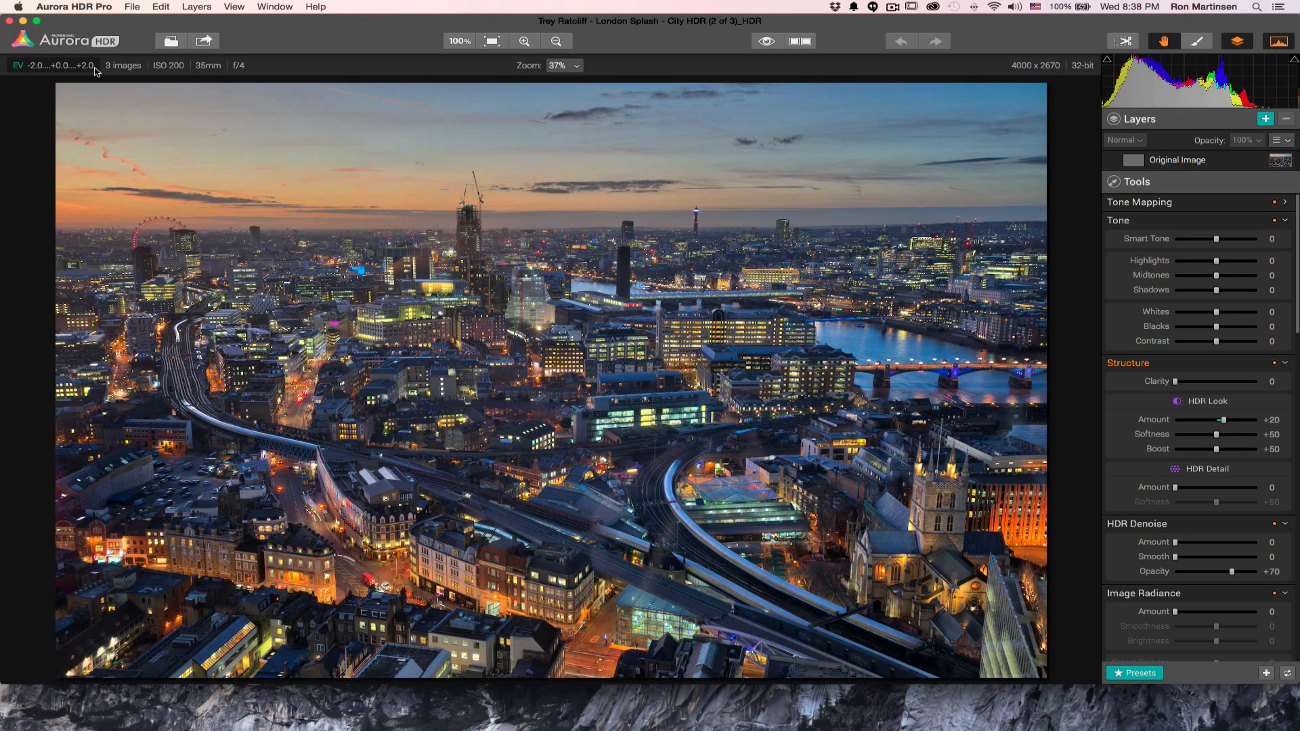
Check which host programs have Aurora HDR Pro installed as a plug-in, and close the plug-in dialog
left_click(108, 9)
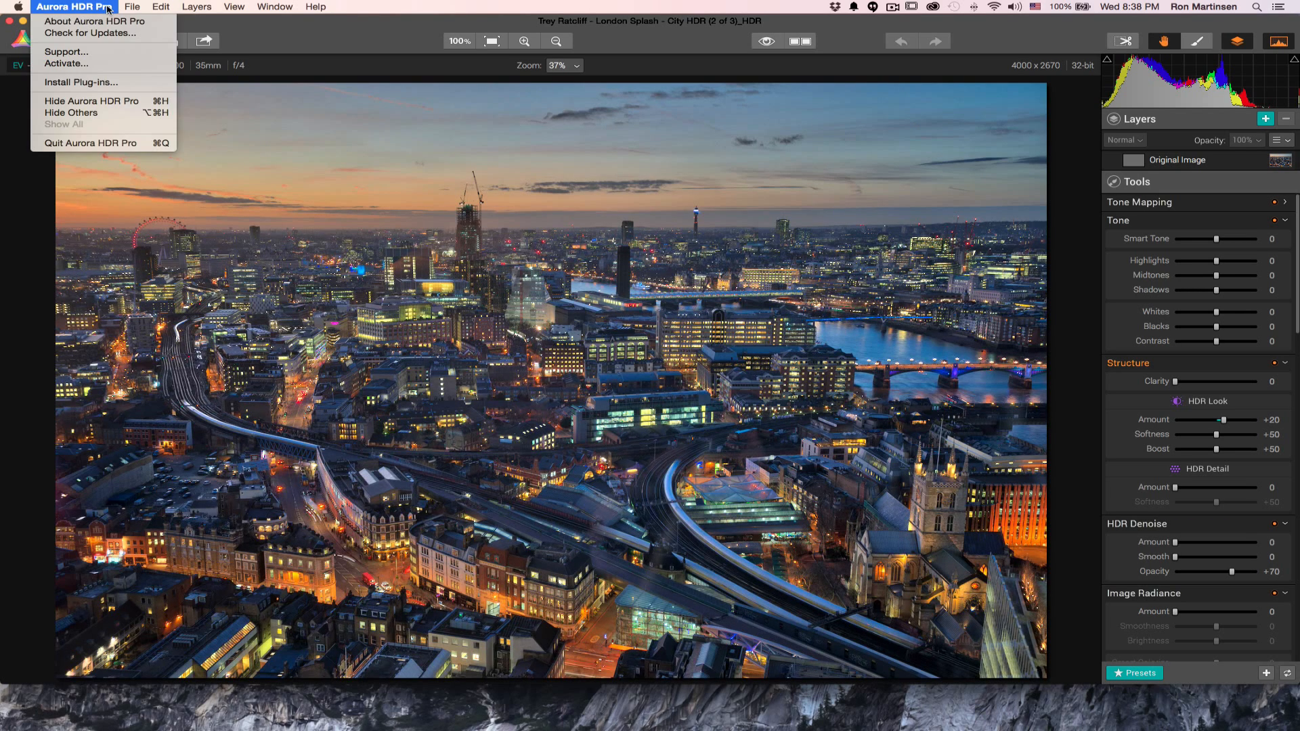
left_click(108, 8)
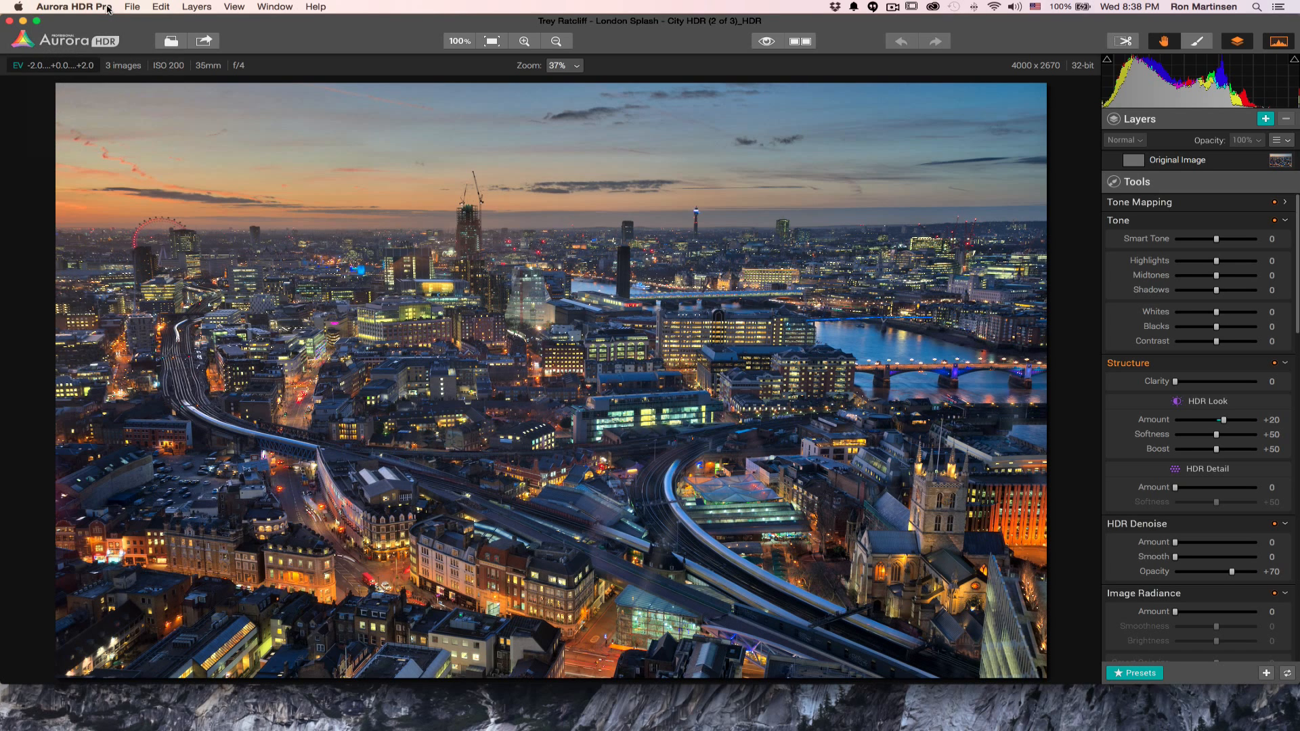
left_click(109, 8)
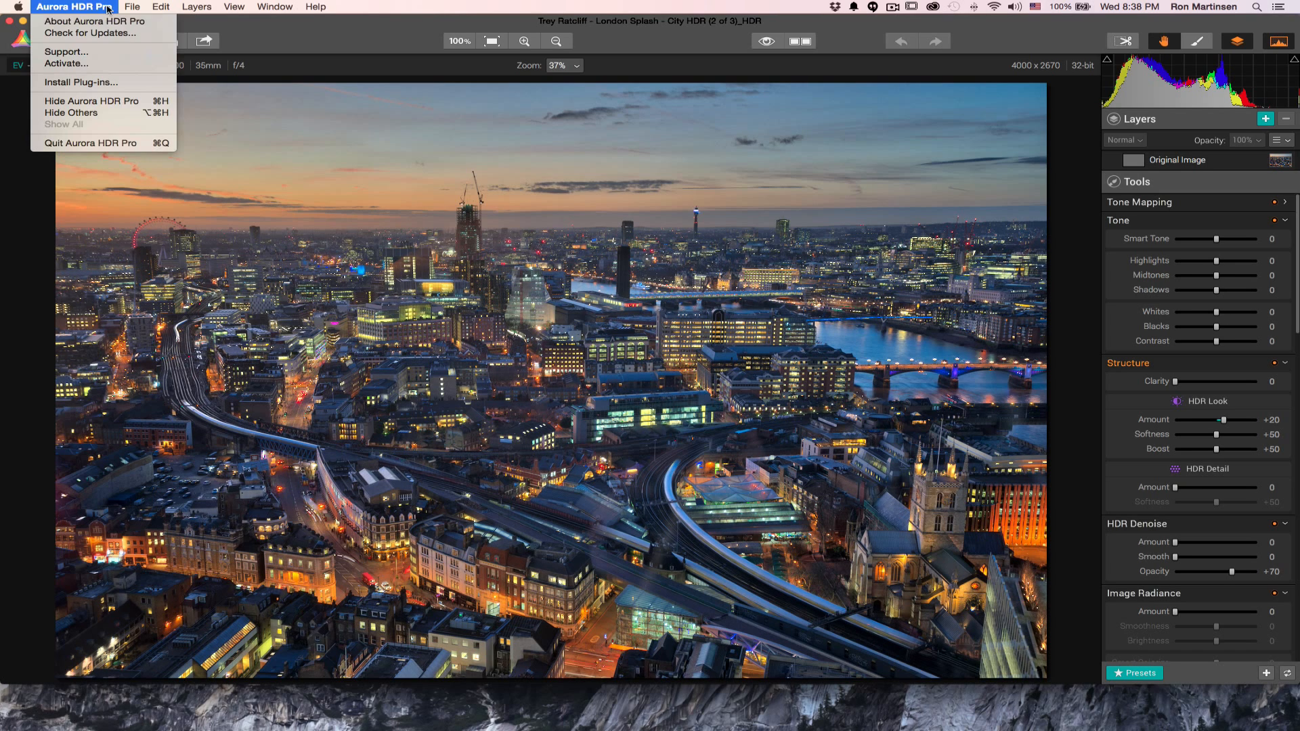
left_click(113, 82)
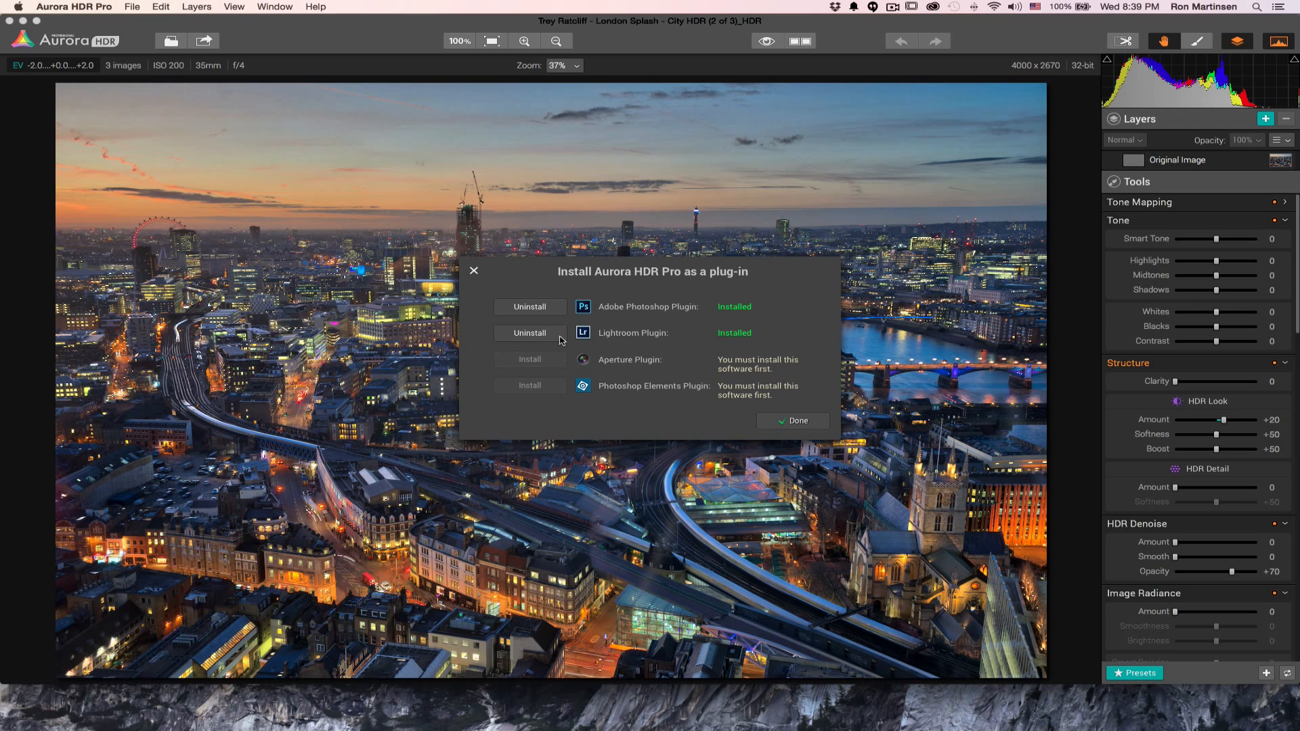
left_click(782, 427)
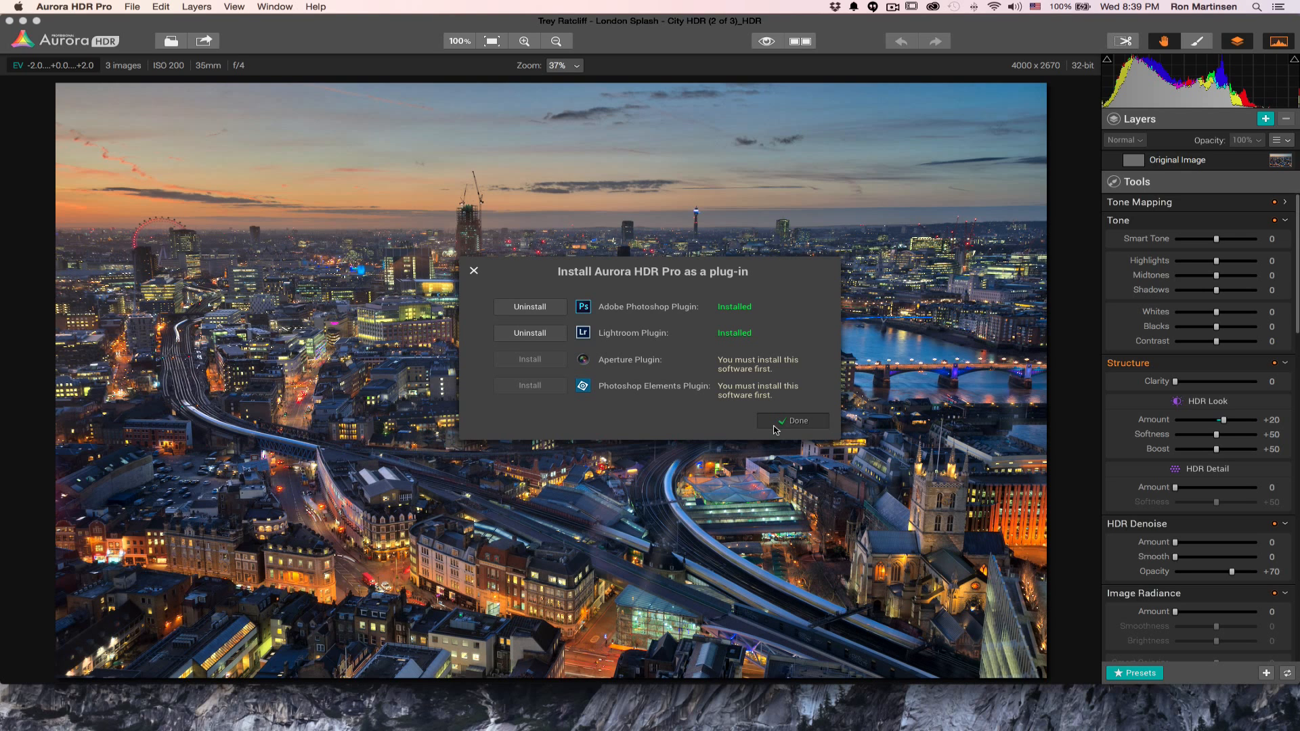
left_click(792, 421)
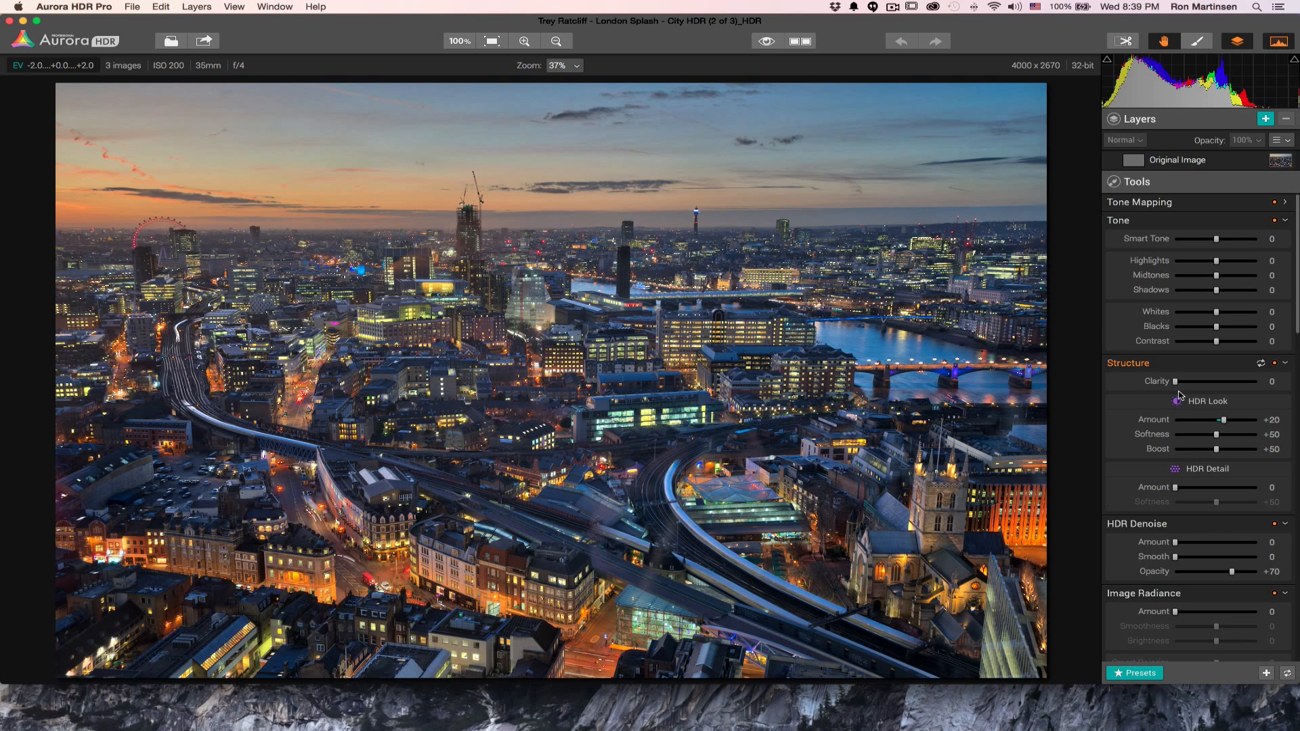
Look through the adjustment tools from Tone to Vignette and expand the Tone Mapping section
scroll(1179, 395, "down", 15)
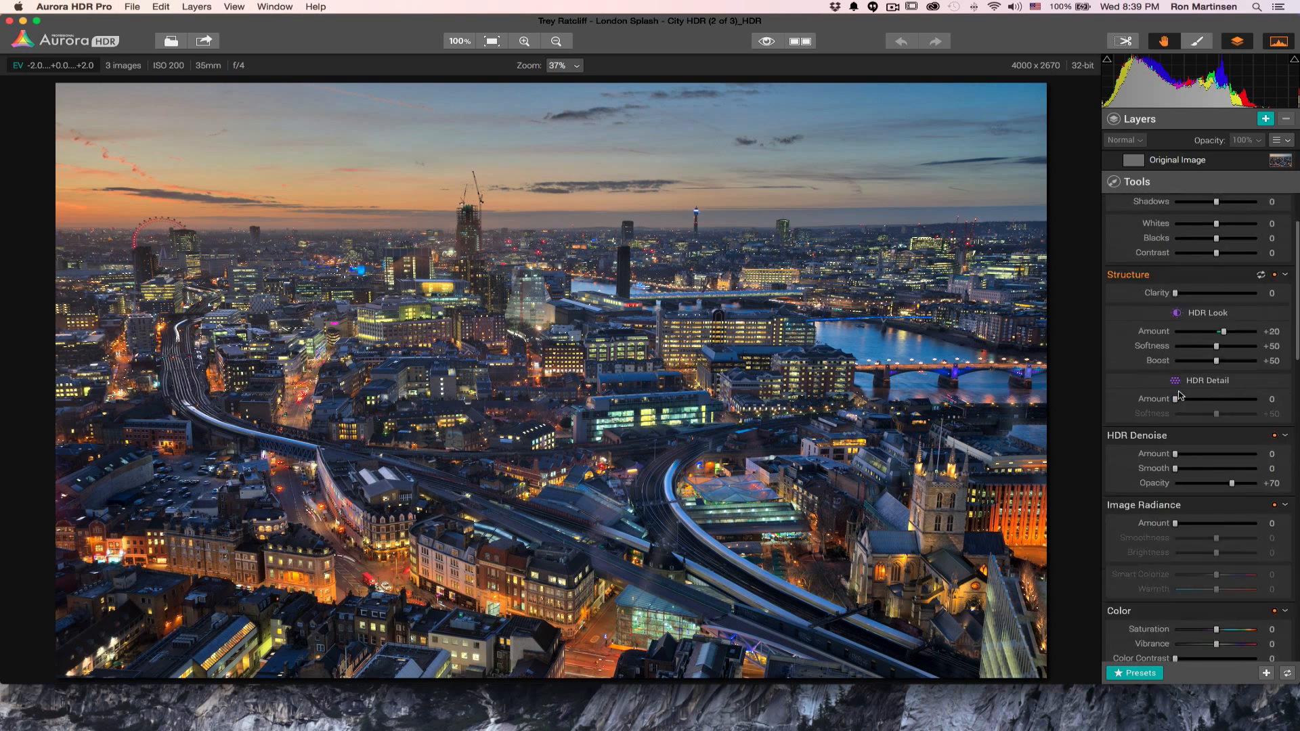
scroll(1179, 396, "down", 10)
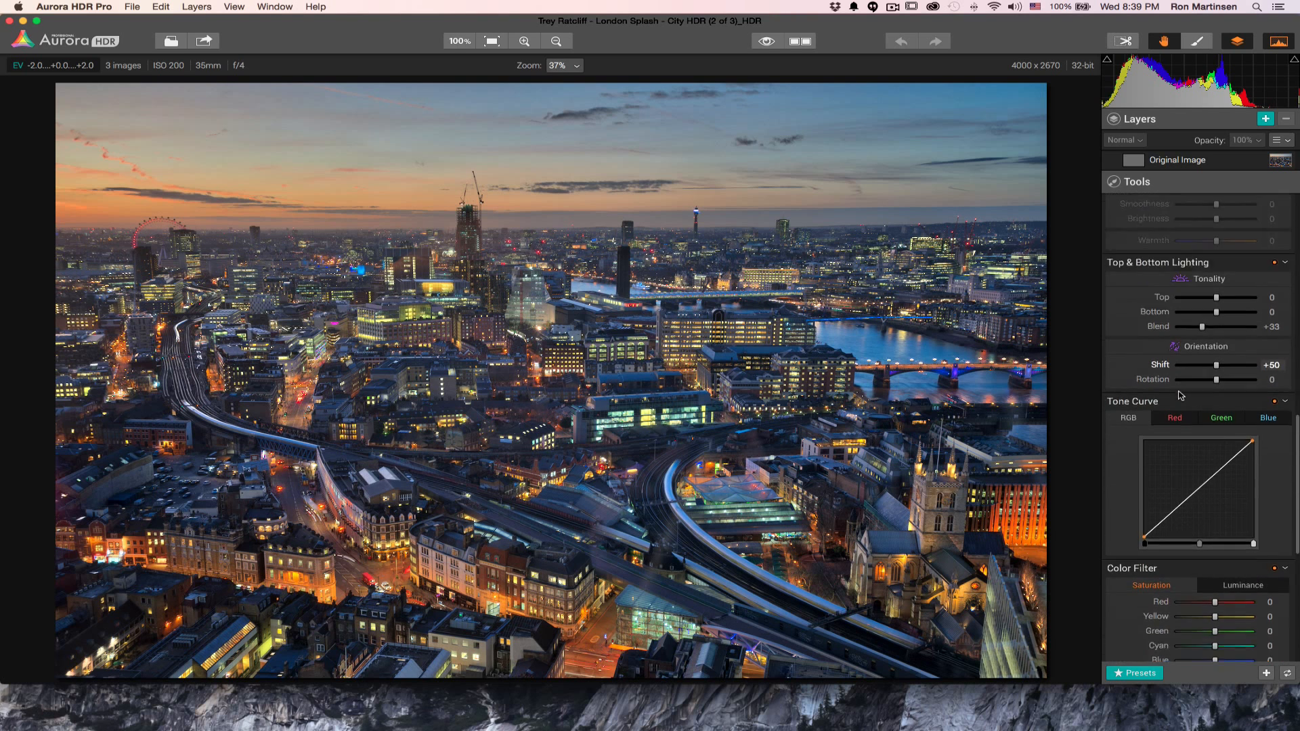
scroll(1178, 395, "up", 20)
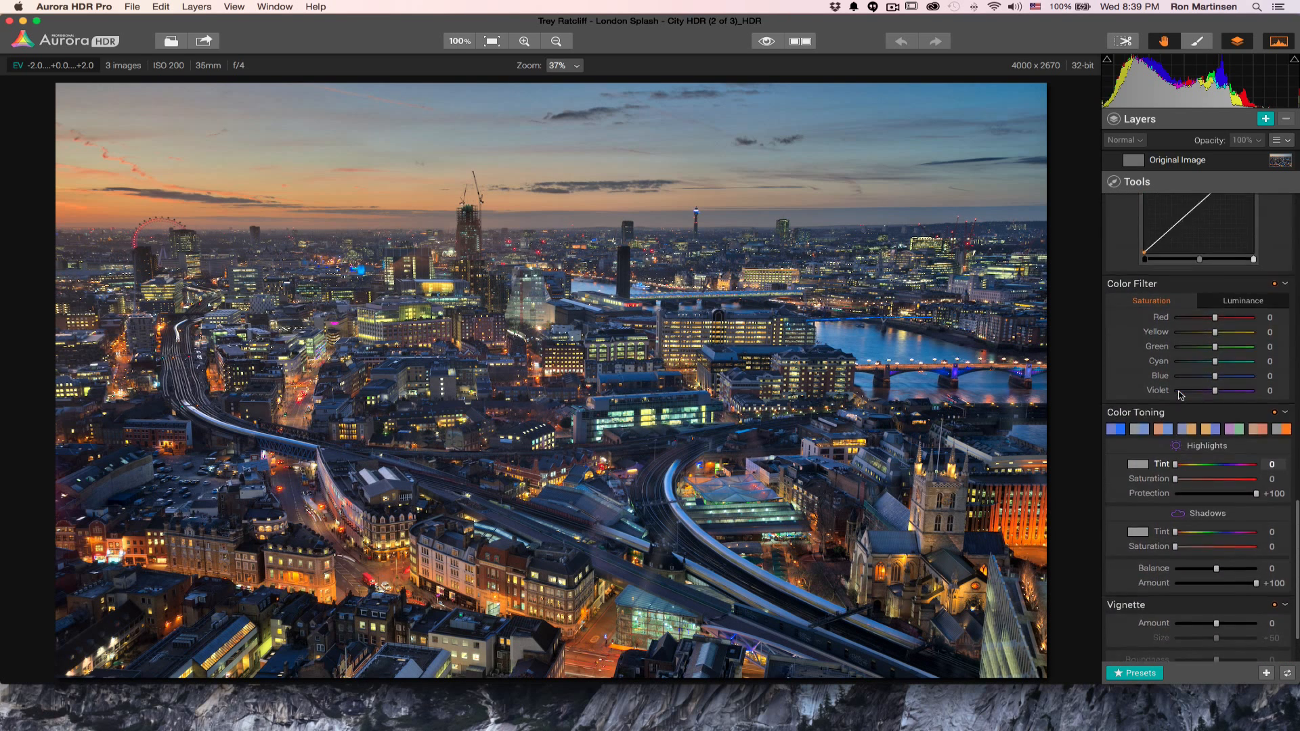
scroll(1179, 396, "up", 5)
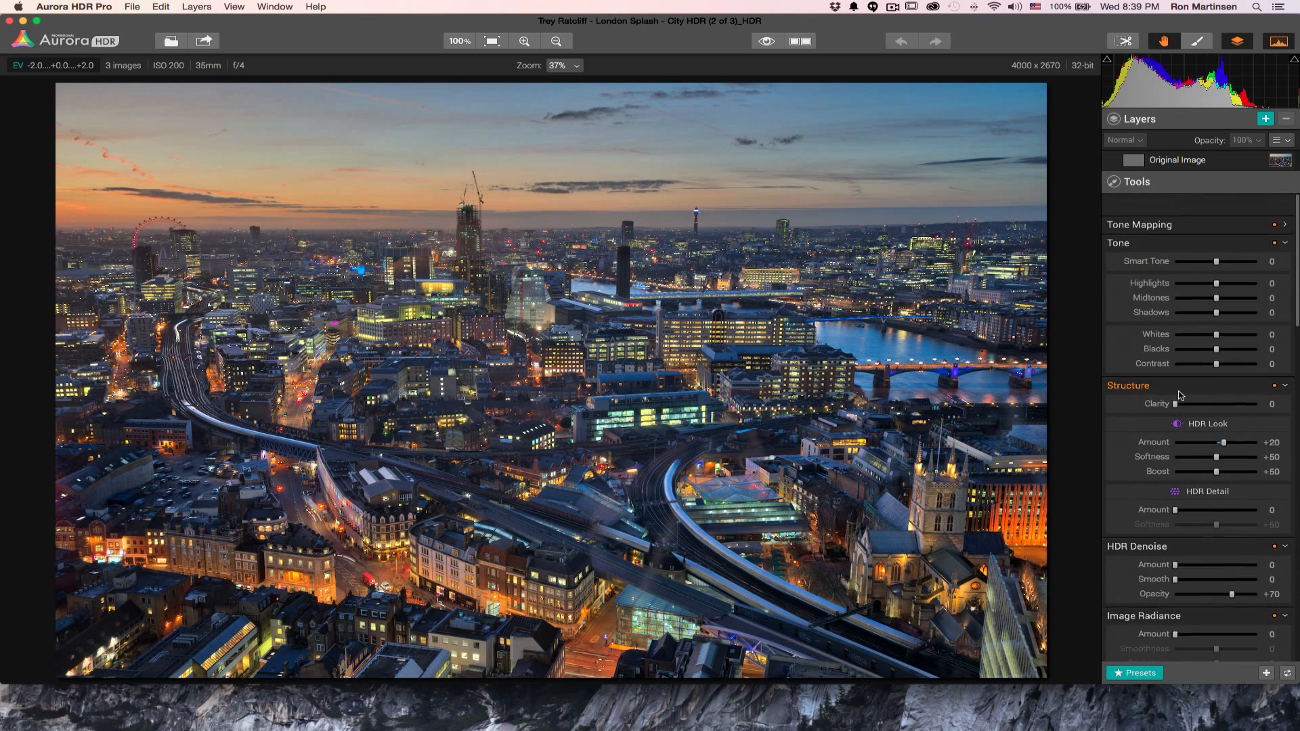
scroll(1179, 395, "down", 3)
scroll(1180, 395, "up", 5)
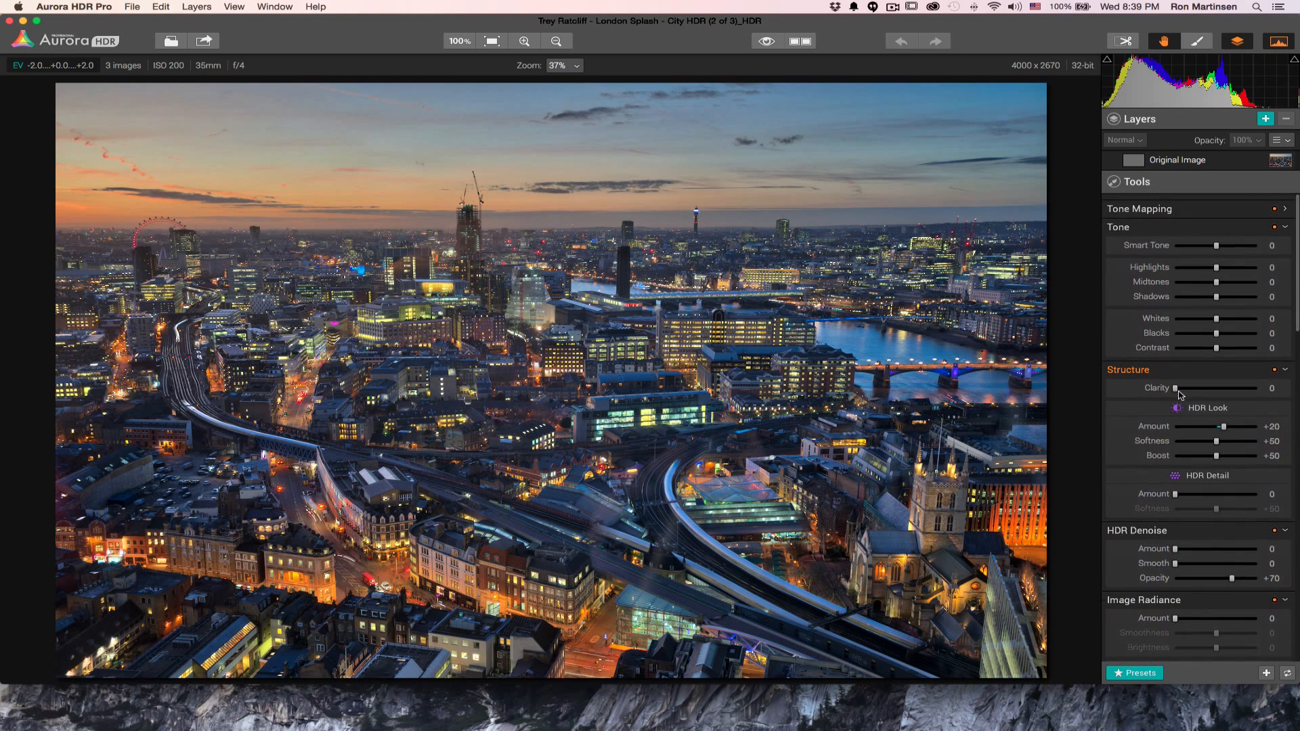
left_click(1290, 204)
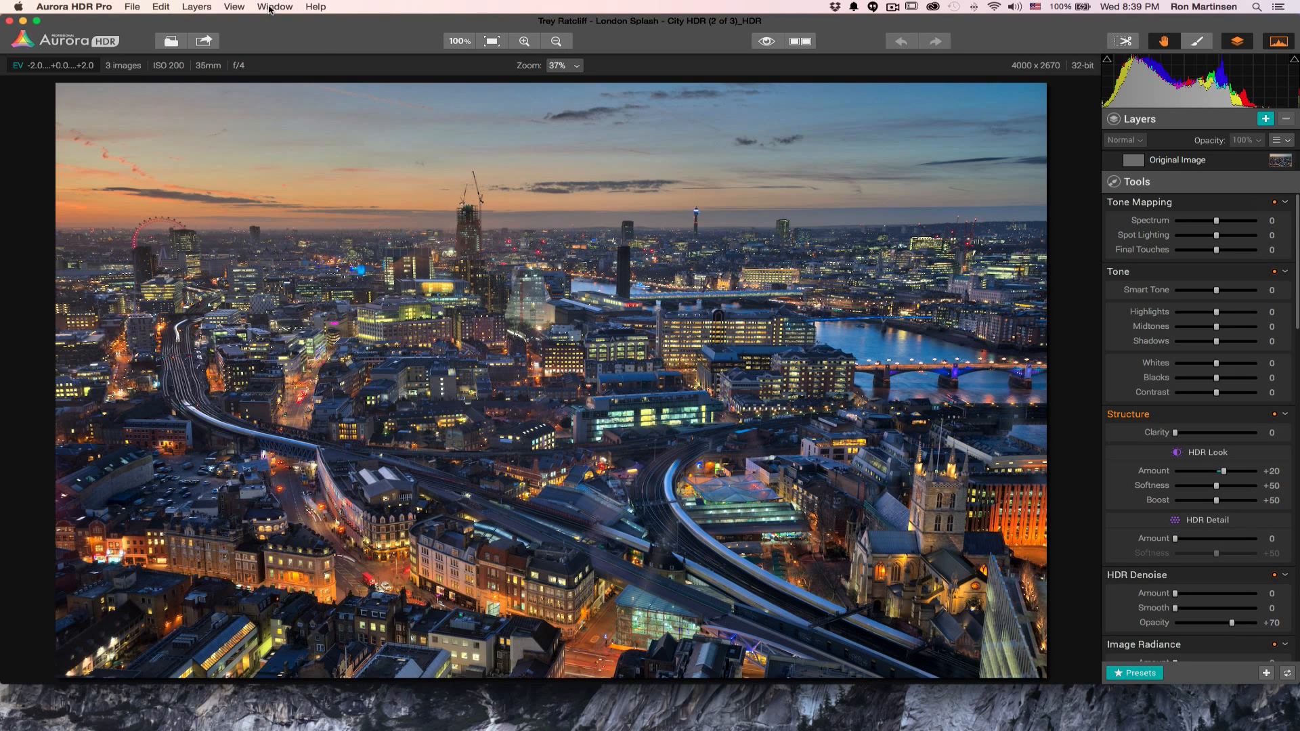
Turn on Single View Mode for the tools and expand Glow, Top & Bottom Lighting and finally Tone Mapping
left_click(242, 8)
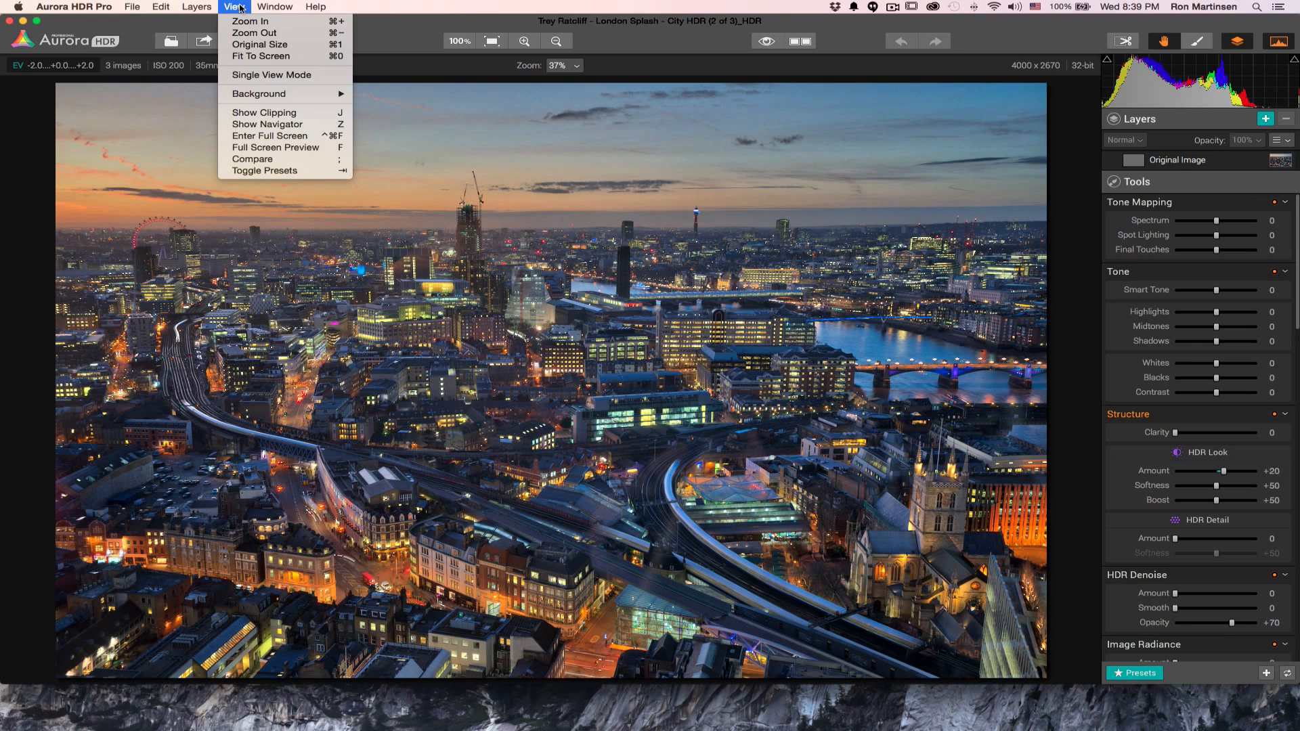
left_click(232, 76)
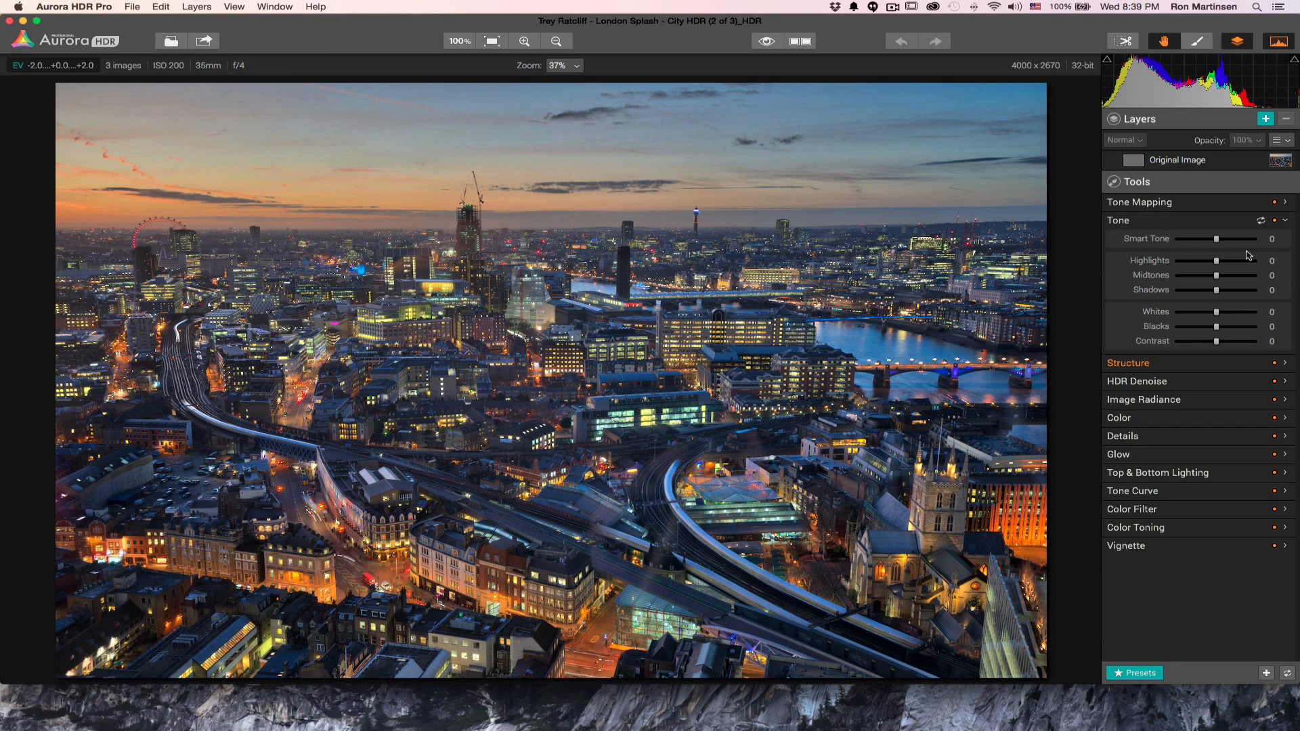
left_click(1289, 388)
left_click(1290, 383)
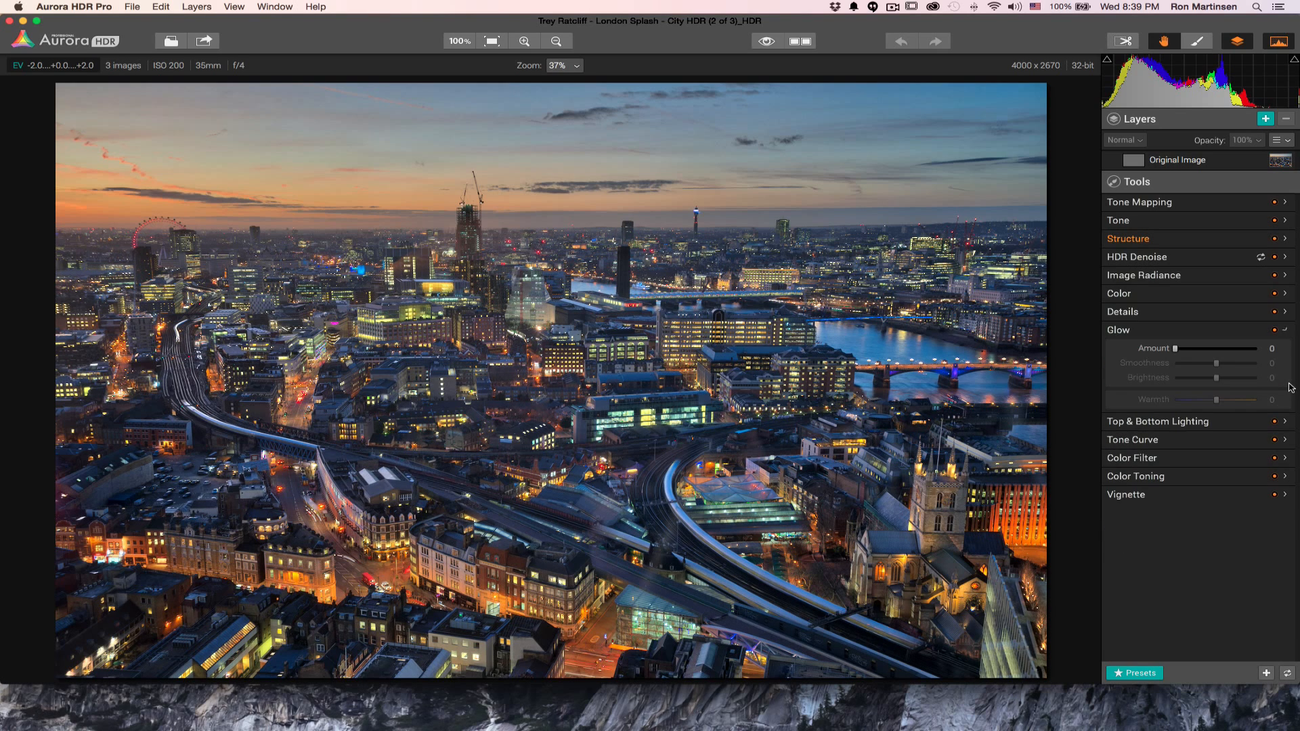
left_click(1285, 423)
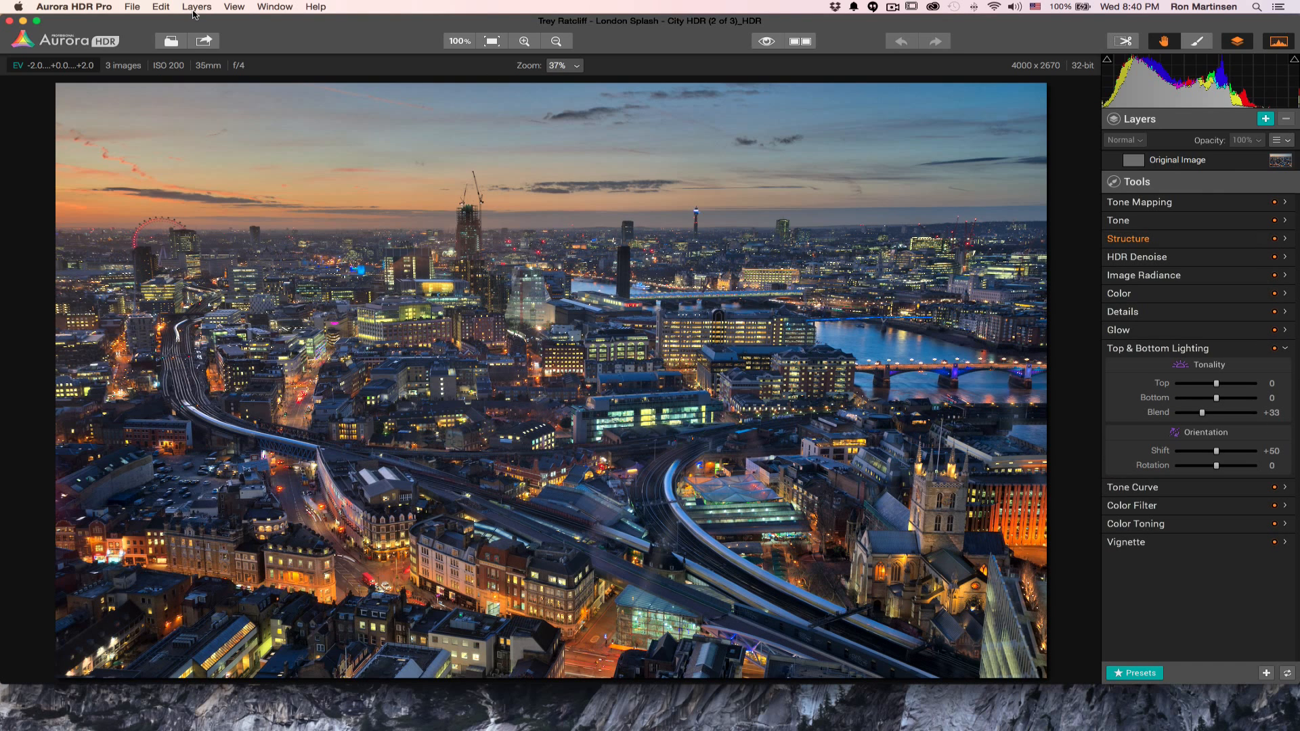
left_click(1291, 204)
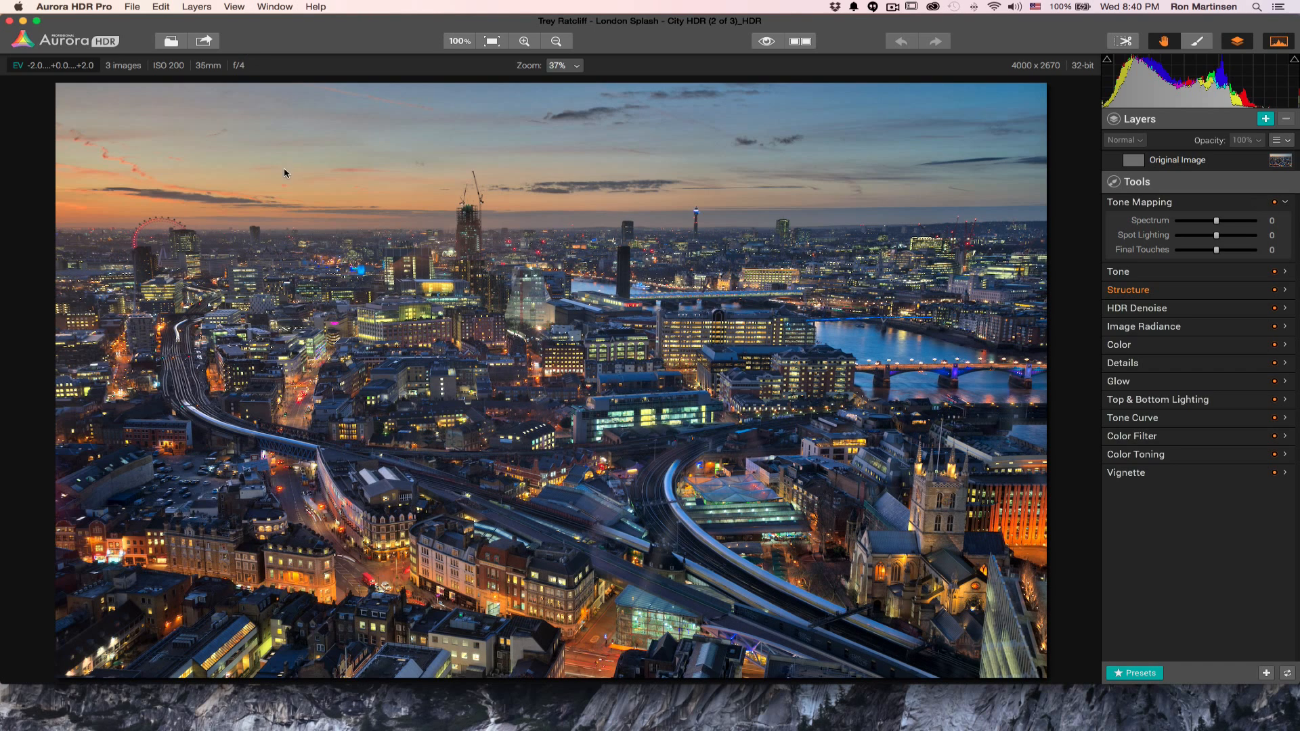
Show the preset previews and switch the preset category to Trey Ratcliff Presets
left_click(235, 7)
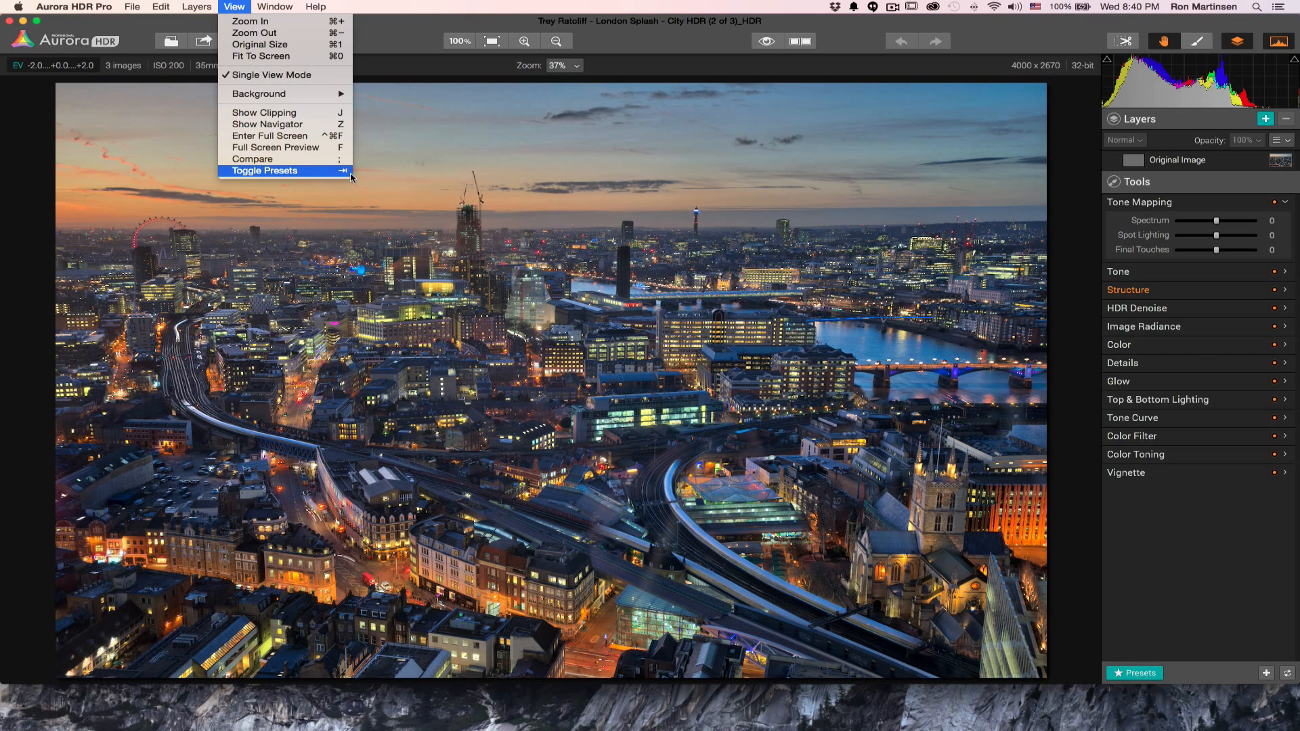
left_click(404, 24)
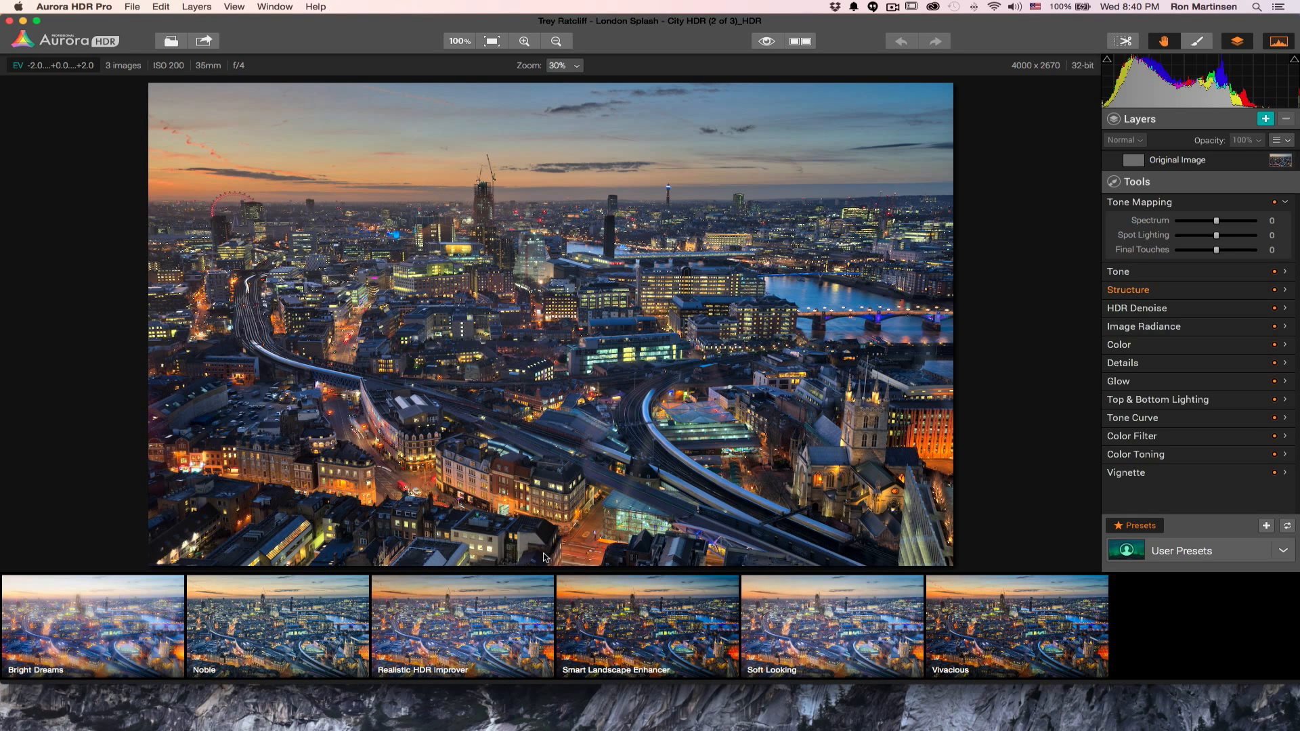
mouse_move(459, 587)
left_click(1283, 552)
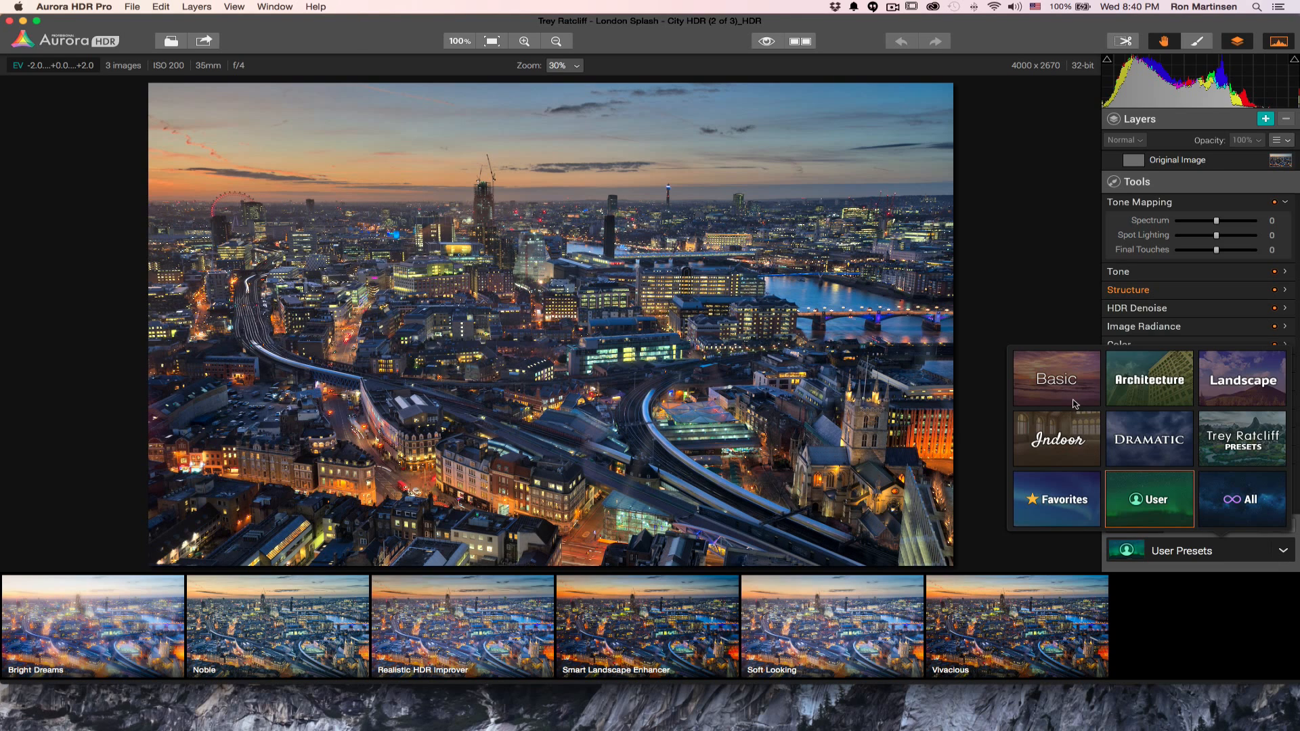
left_click(1230, 452)
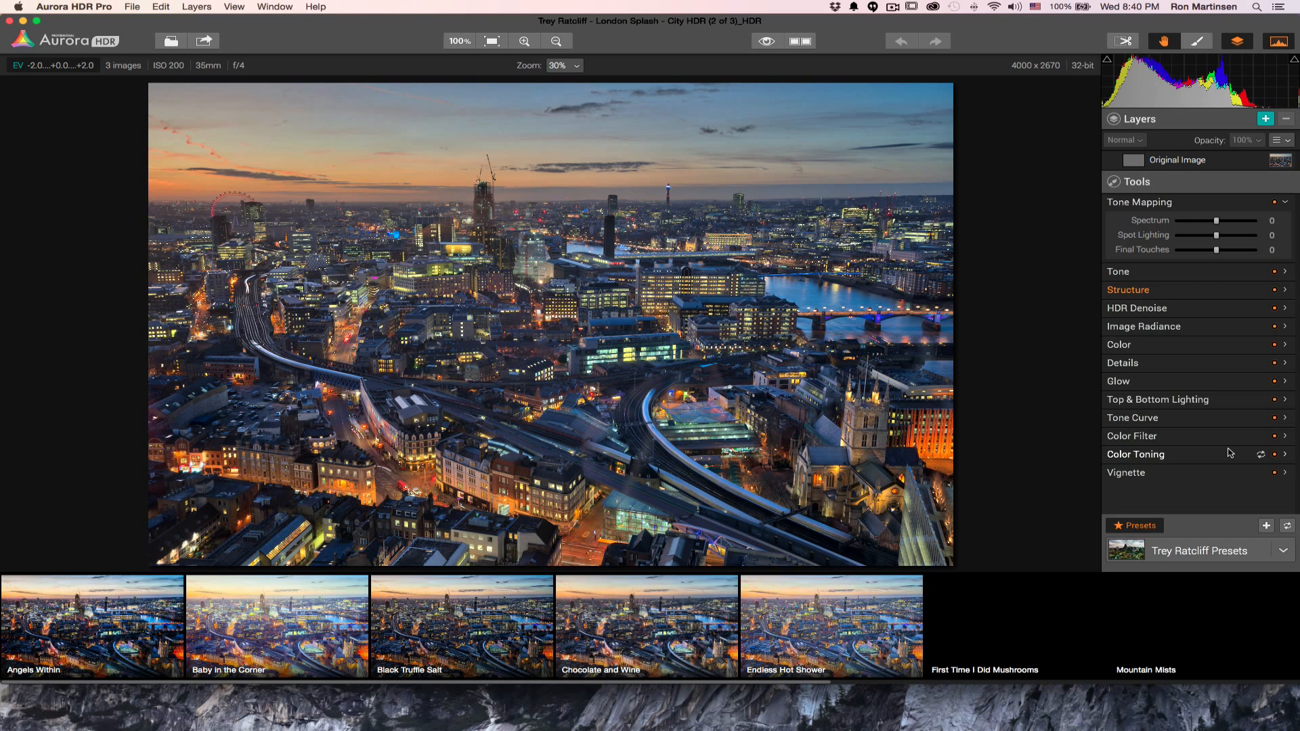
Apply the Angels Within preset to the London image and browse the other previews in the category
left_click(142, 636)
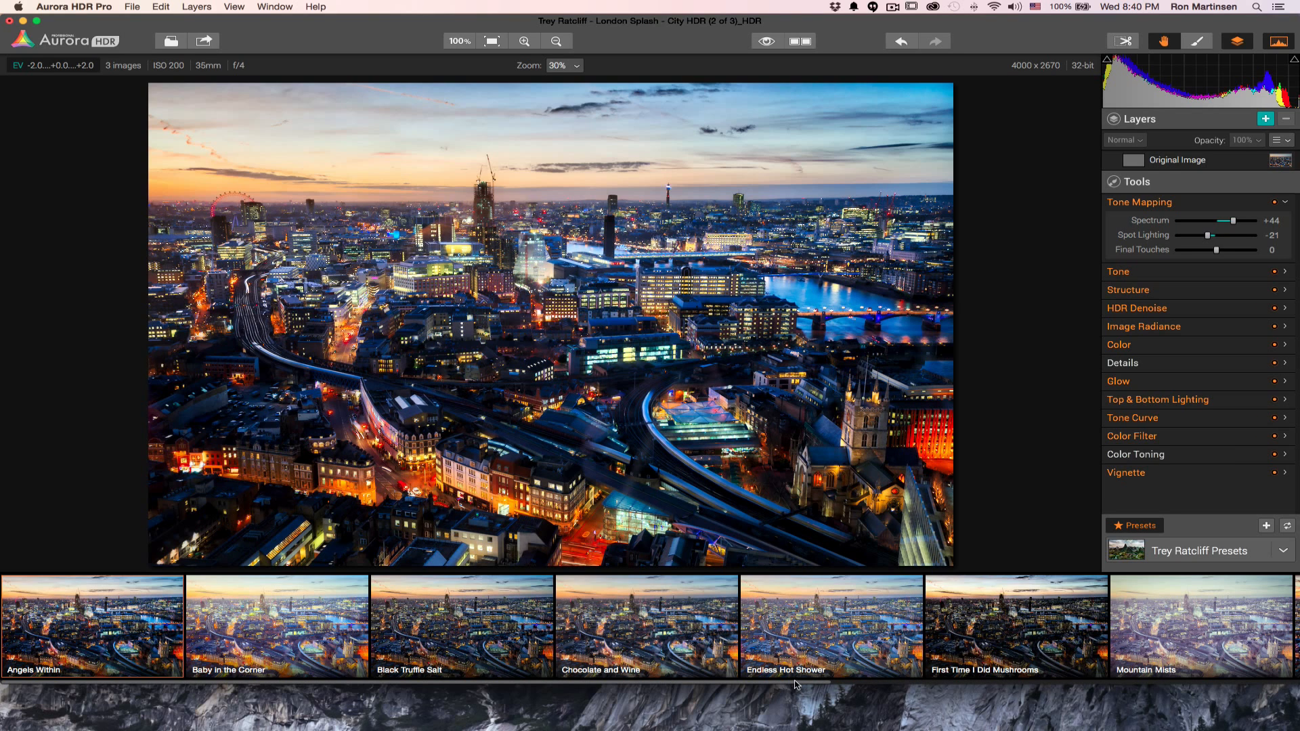
scroll(796, 684, "right", 5)
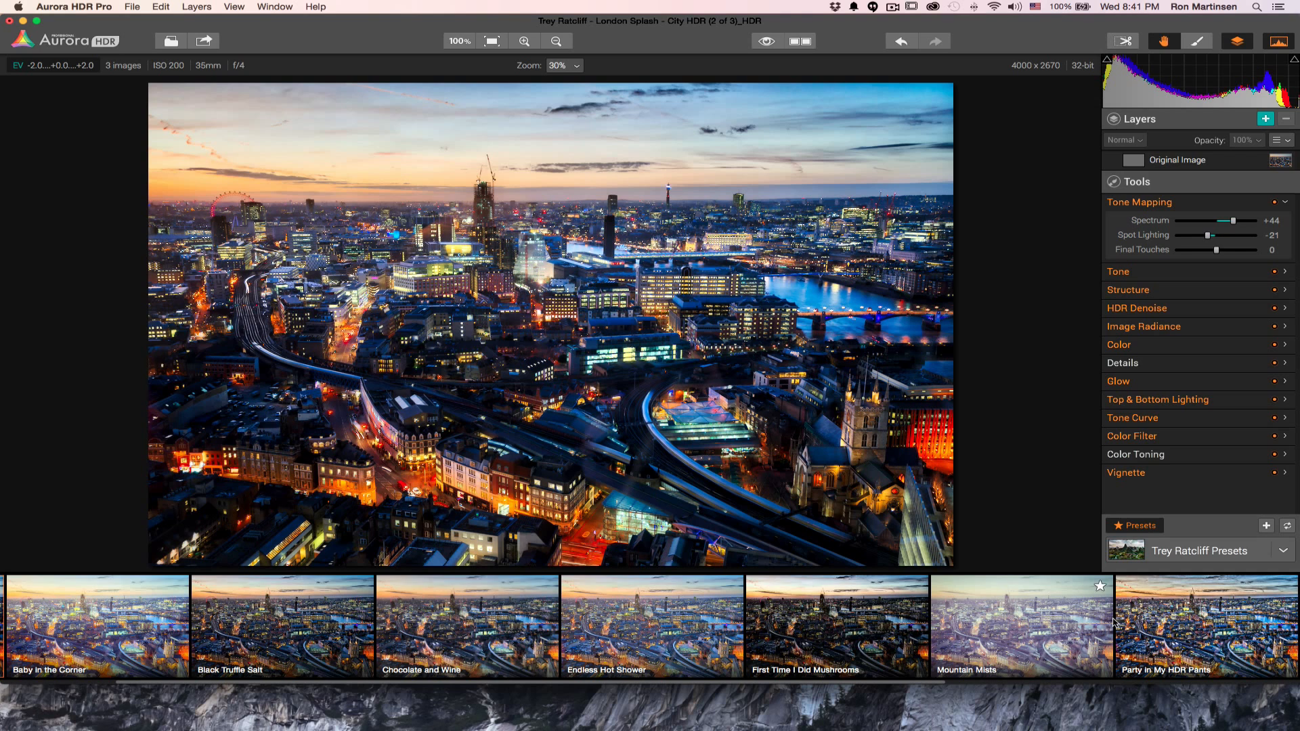
scroll(1114, 623, "right", 10)
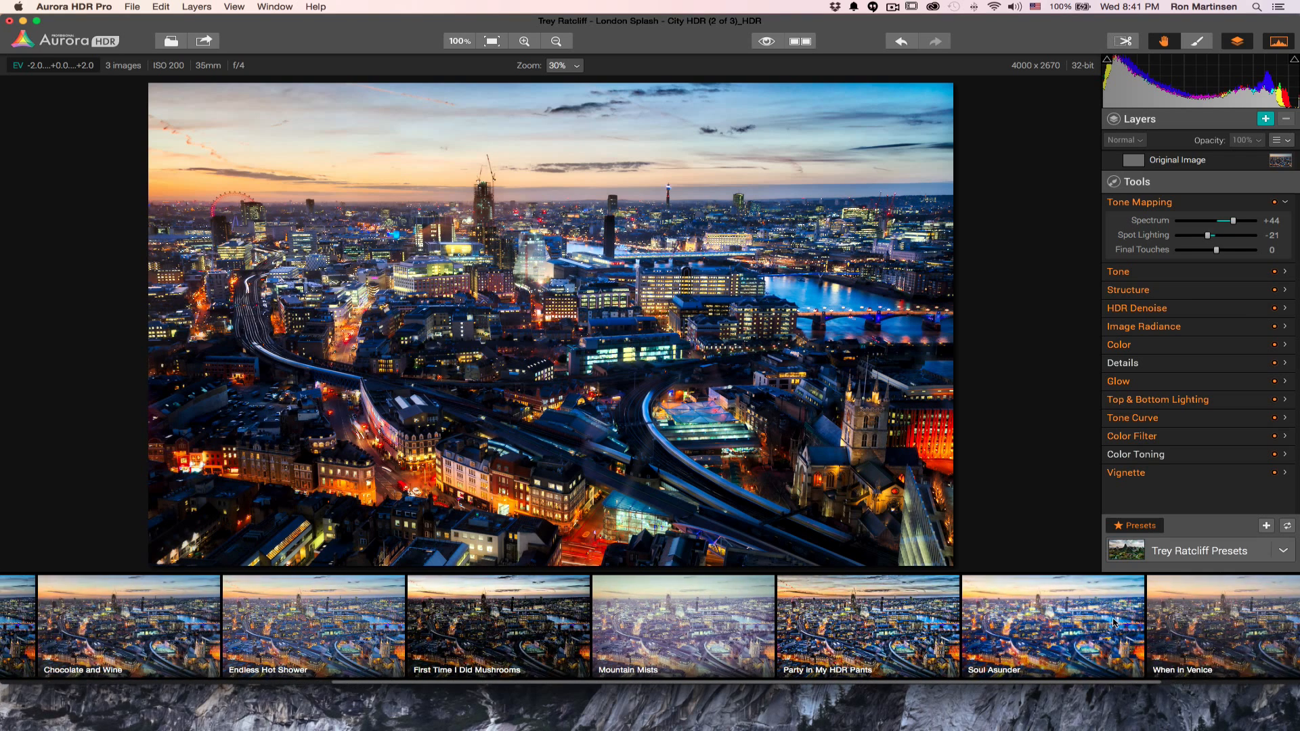
scroll(1114, 623, "left", 3)
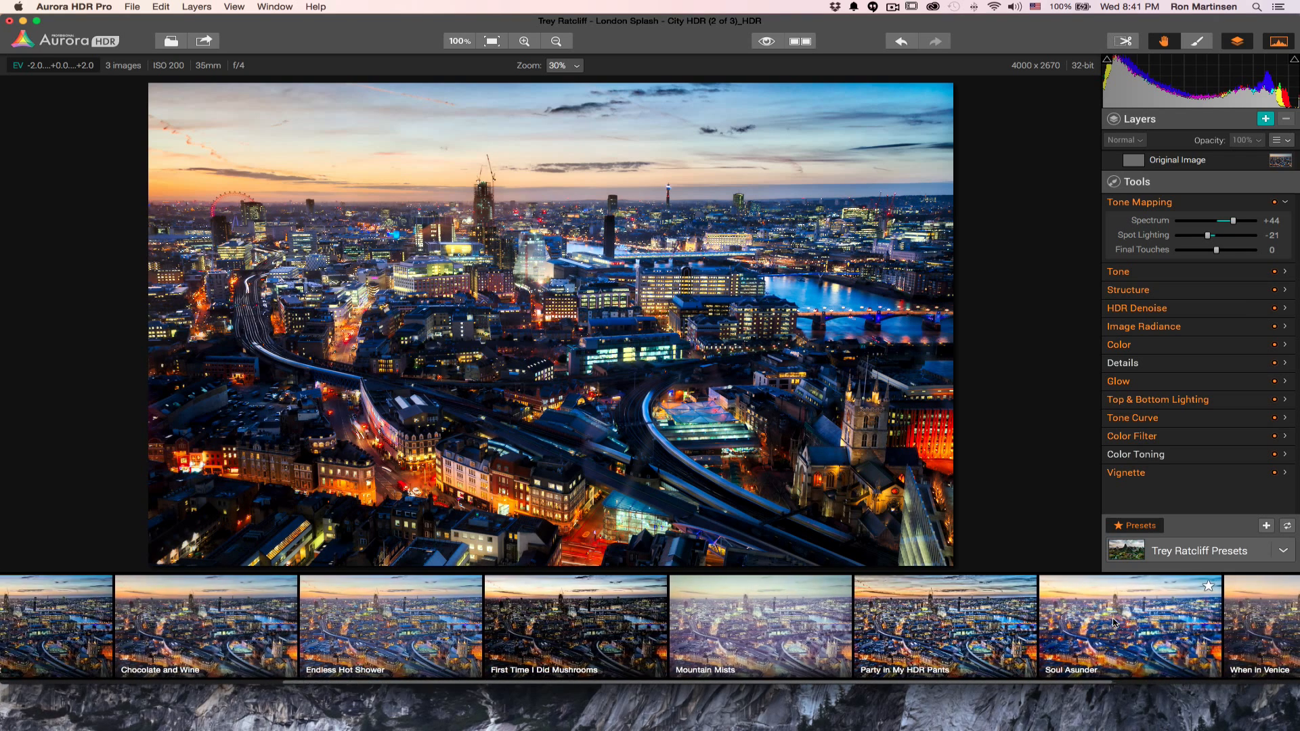
scroll(1114, 623, "left", 15)
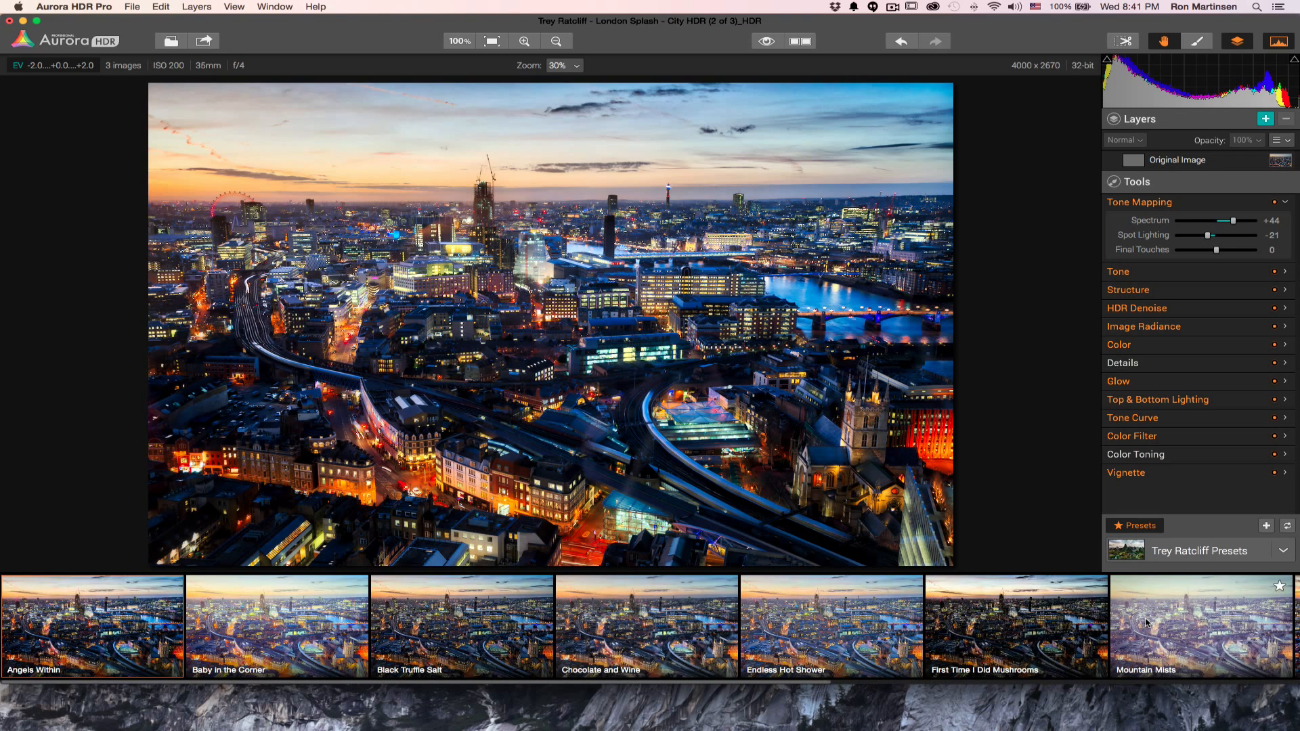
scroll(1147, 622, "right", 15)
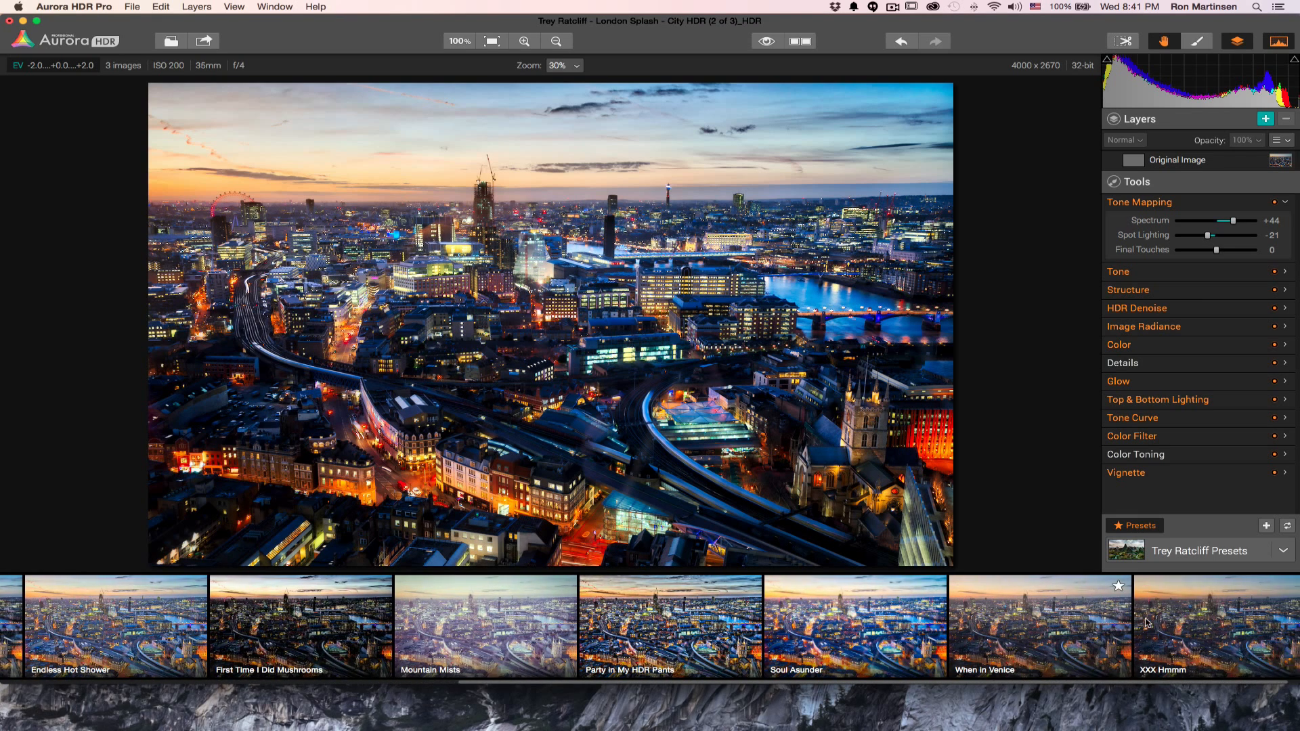
scroll(1146, 622, "right", 3)
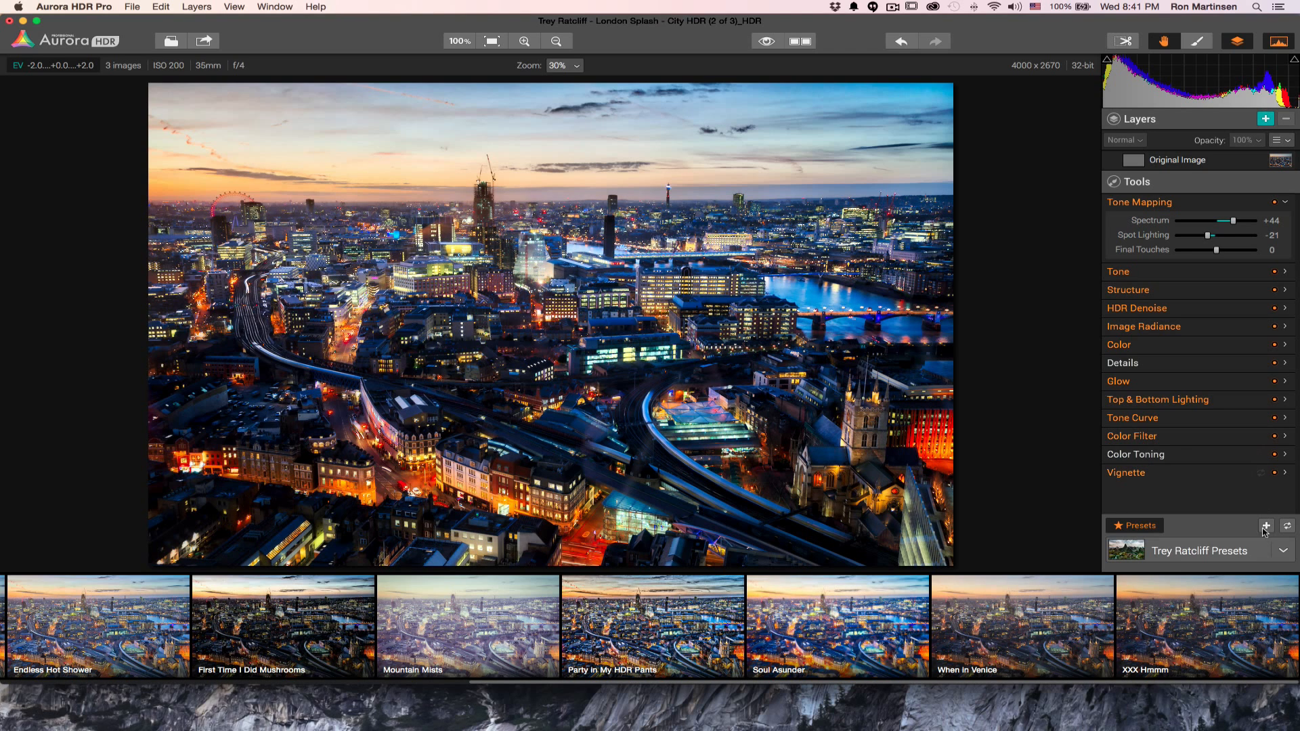
Switch the preset category to User Presets and apply the Vivacious preset to the London image
left_click(1279, 552)
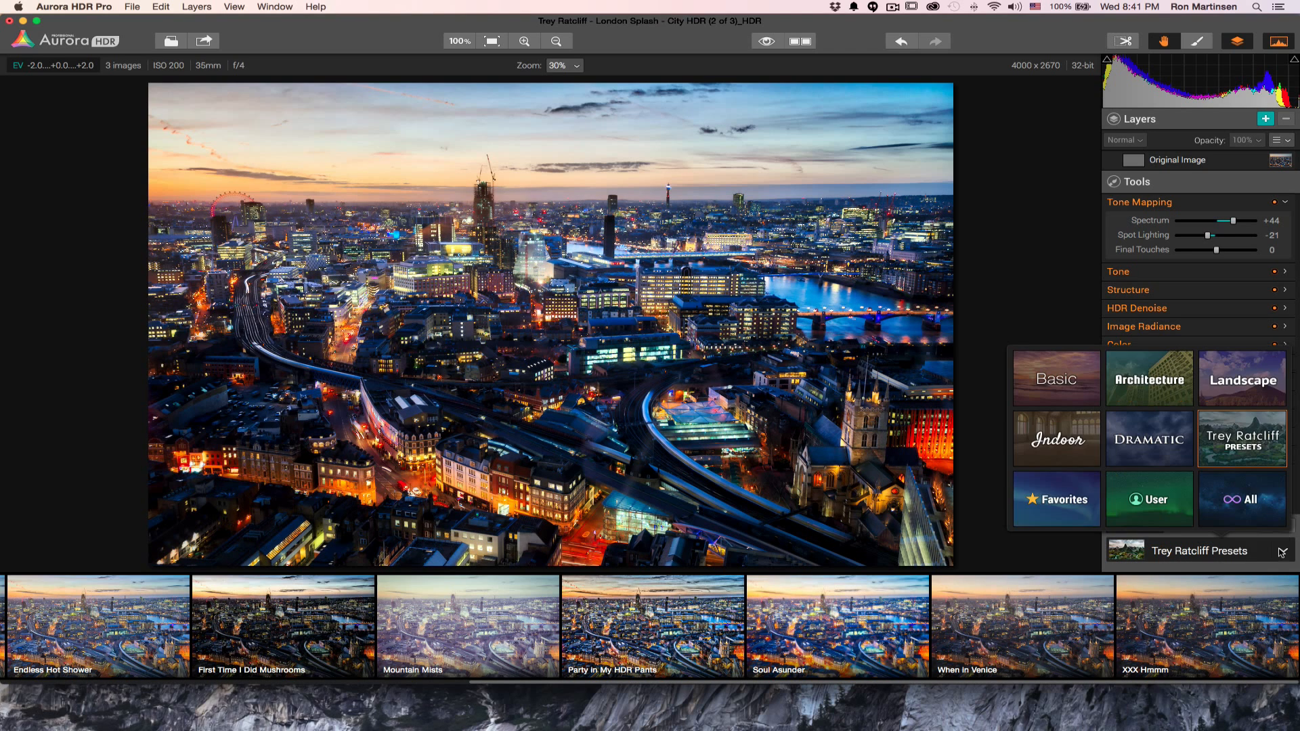
left_click(1156, 507)
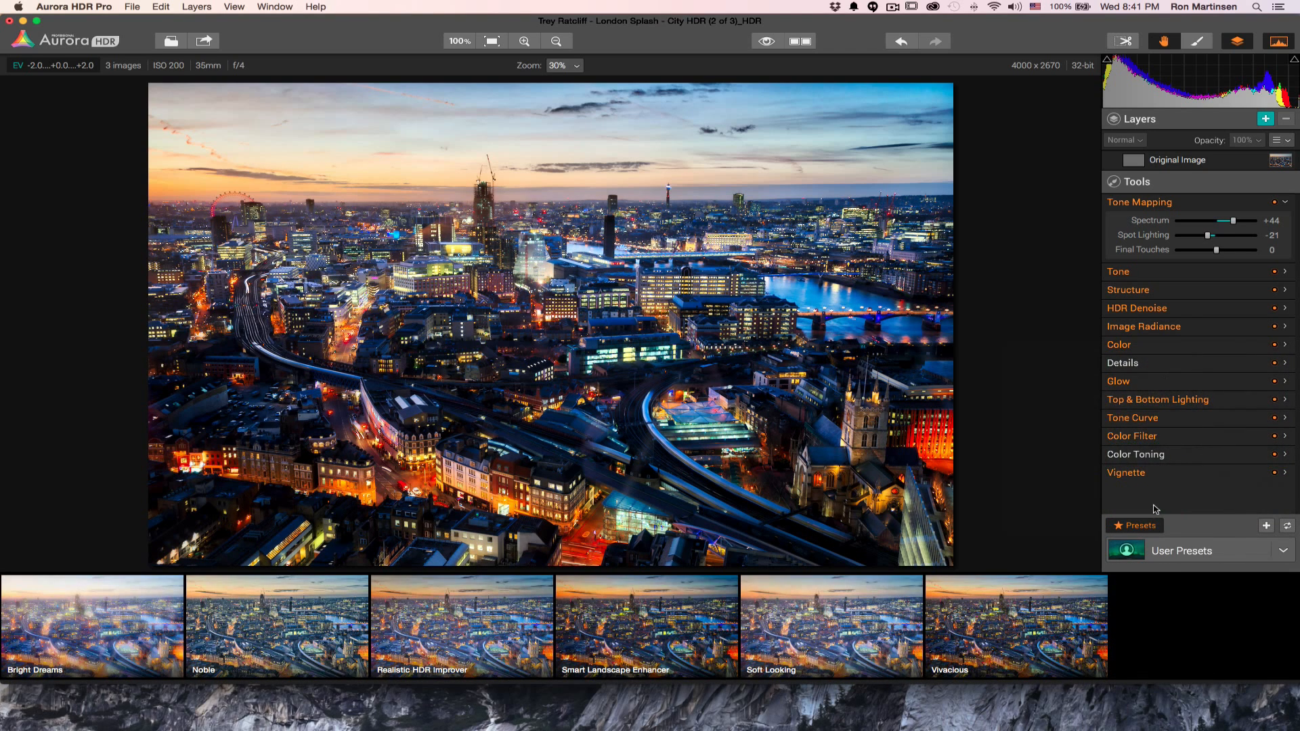
left_click(975, 643)
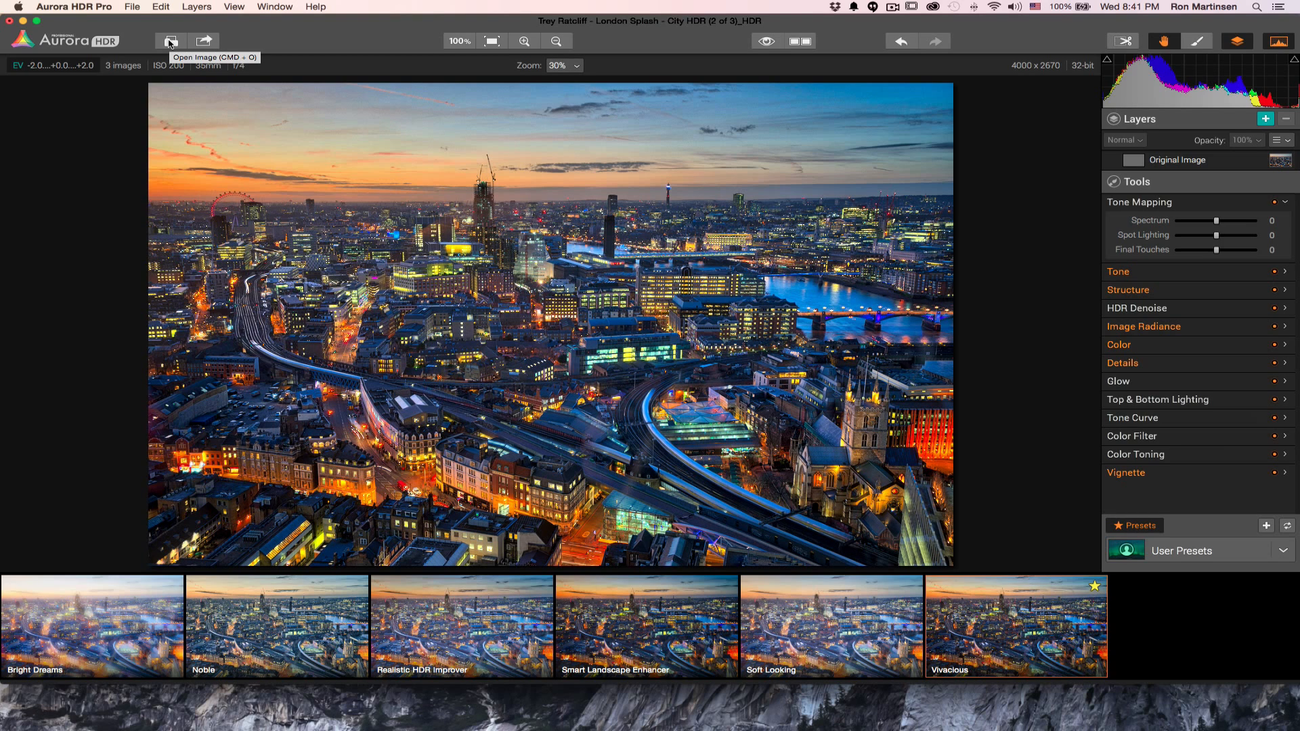
Look over the export and sharing options, and inspect the image at 100% before fitting it back to the window
left_click(202, 42)
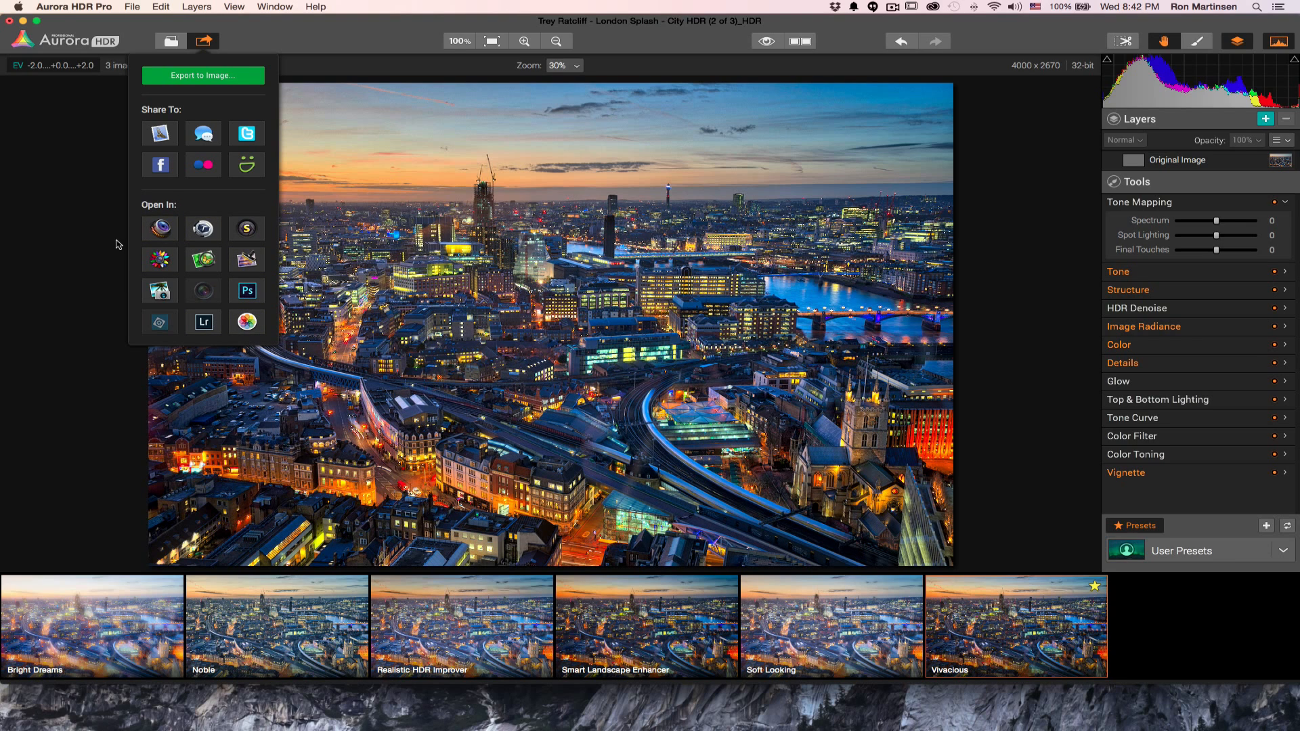
left_click(394, 35)
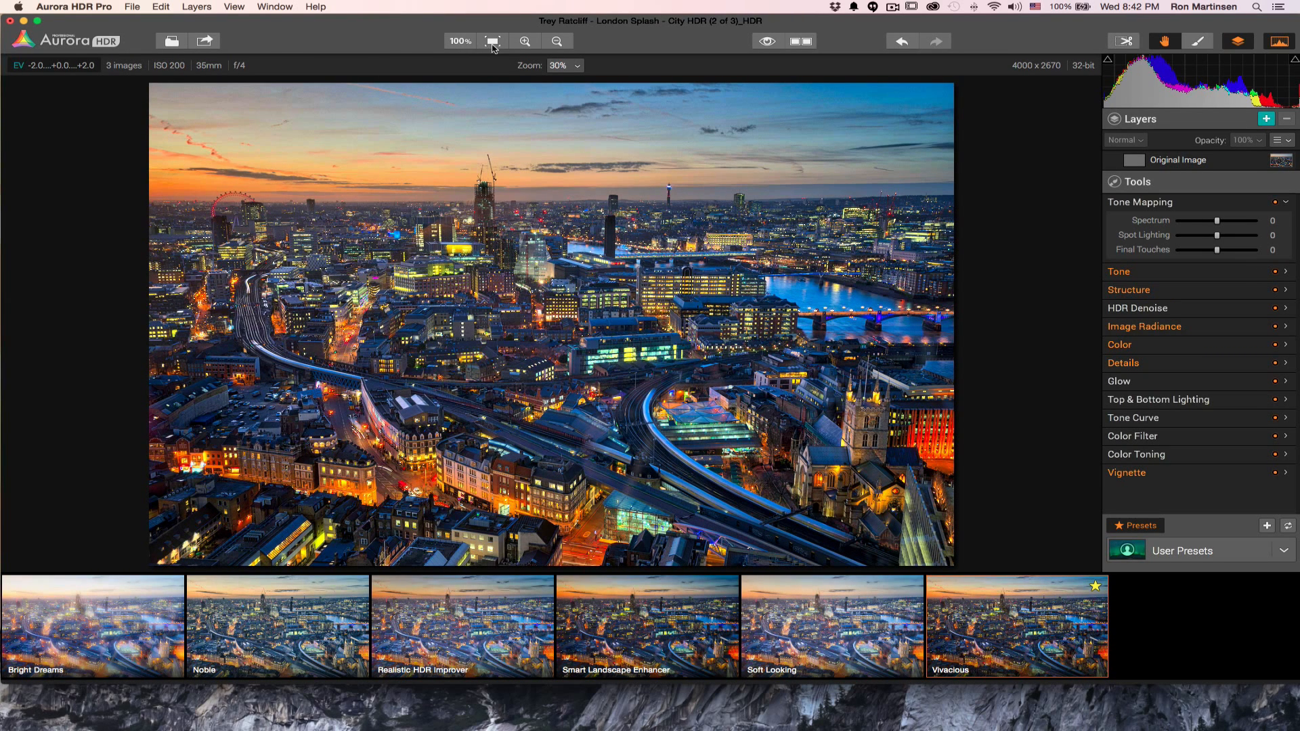
left_click(493, 42)
left_click(460, 42)
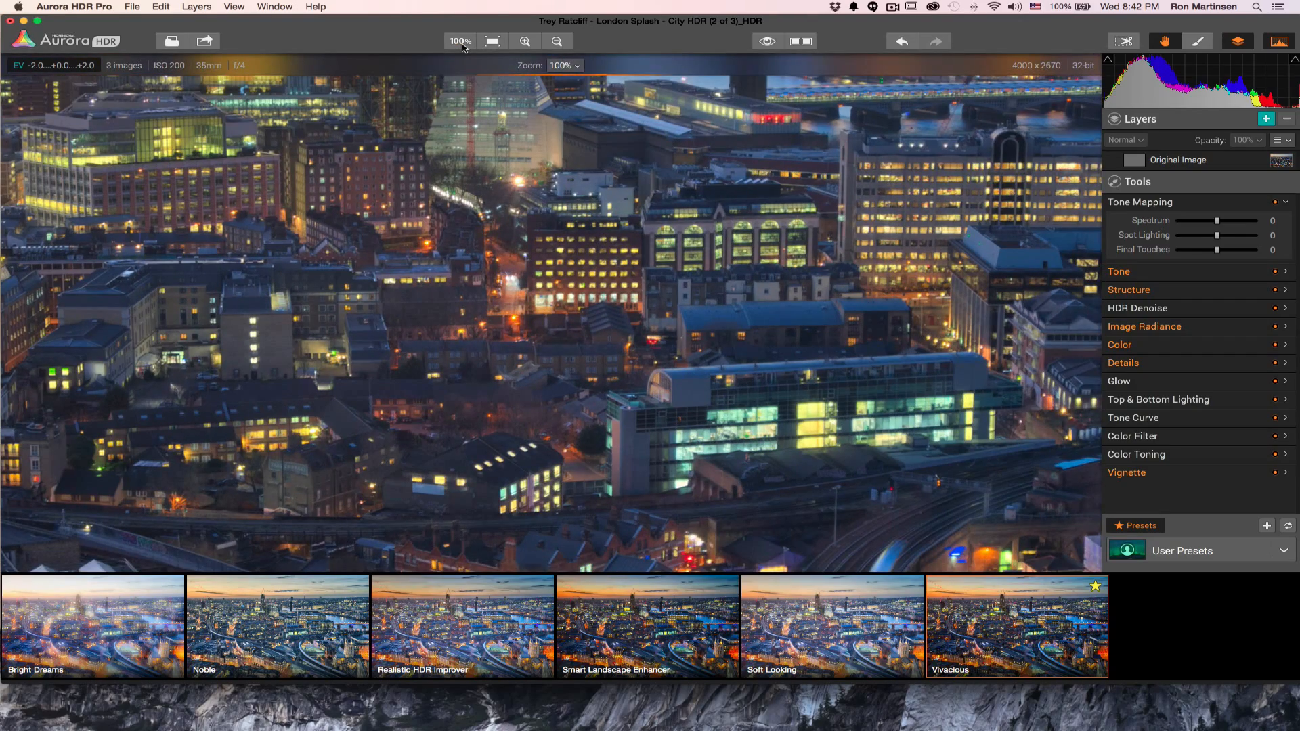
left_click(495, 42)
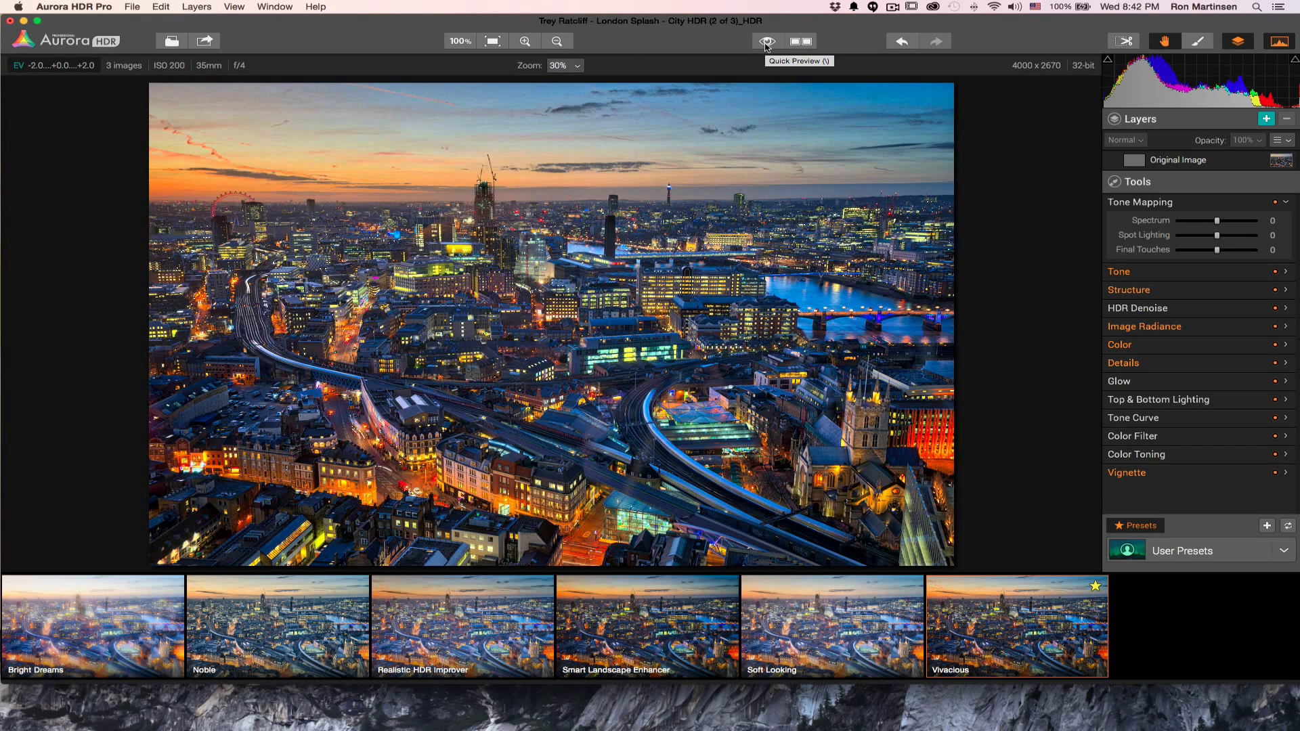
Toggle Quick Preview on and off twice to compare the Vivacious result with the unedited image
left_click(767, 42)
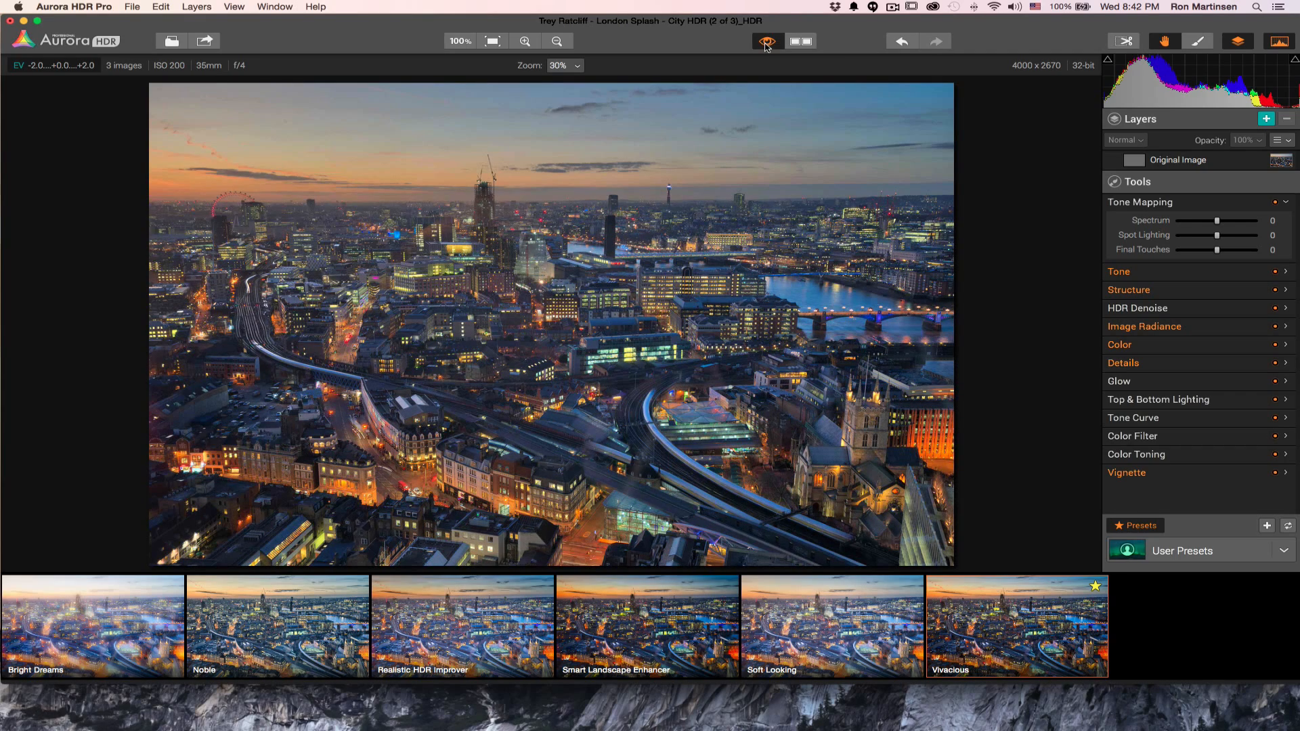
left_click(767, 42)
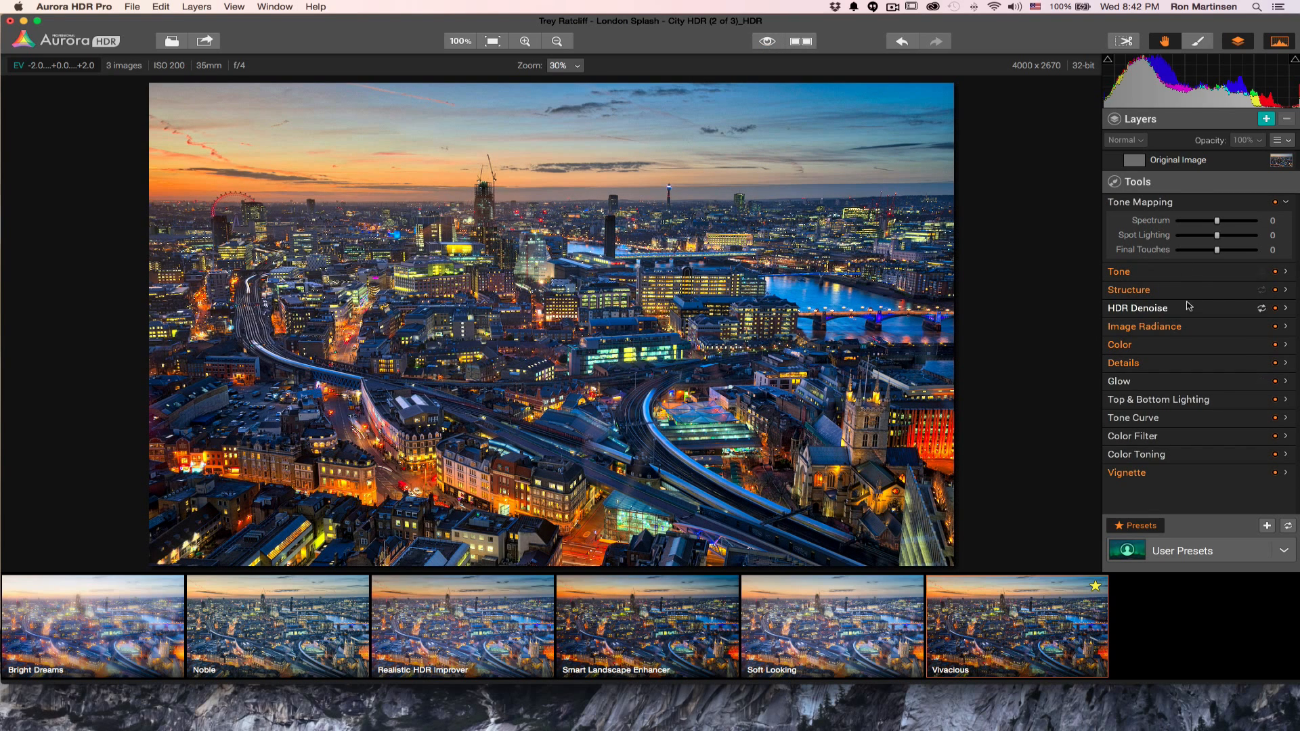
left_click(768, 42)
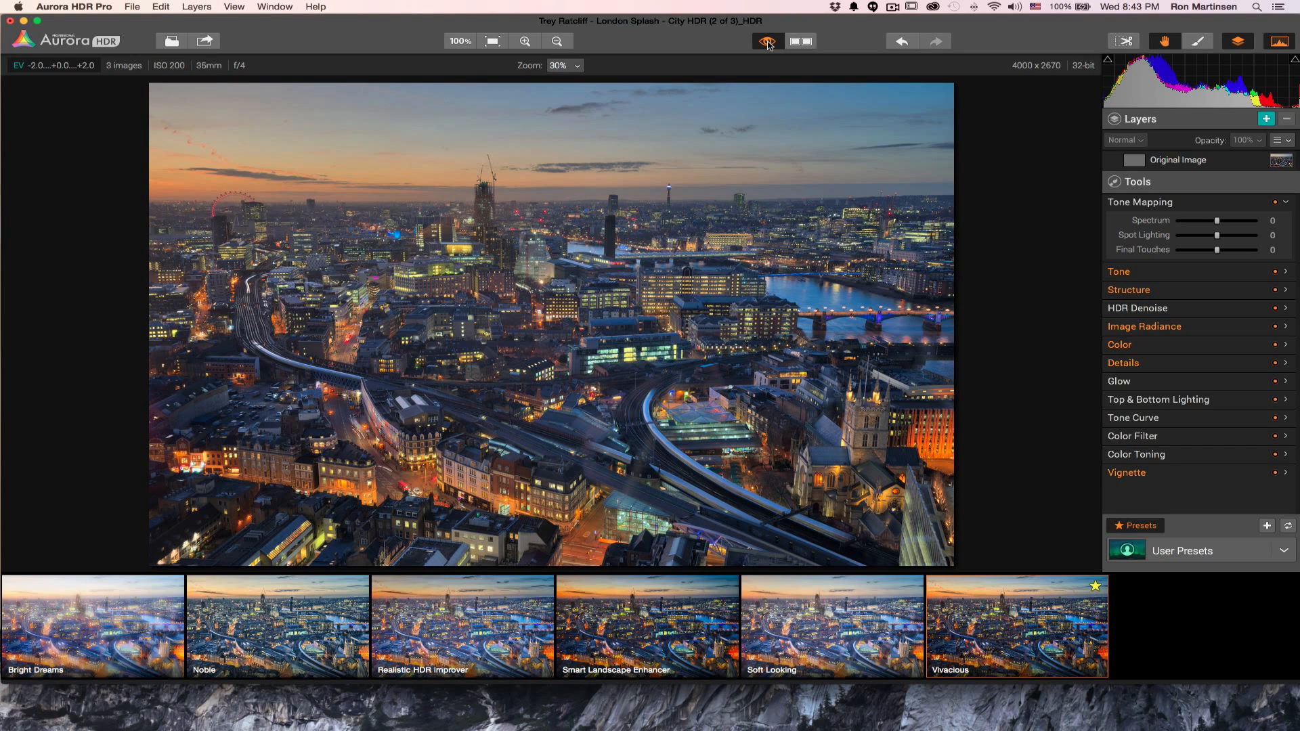
left_click(768, 44)
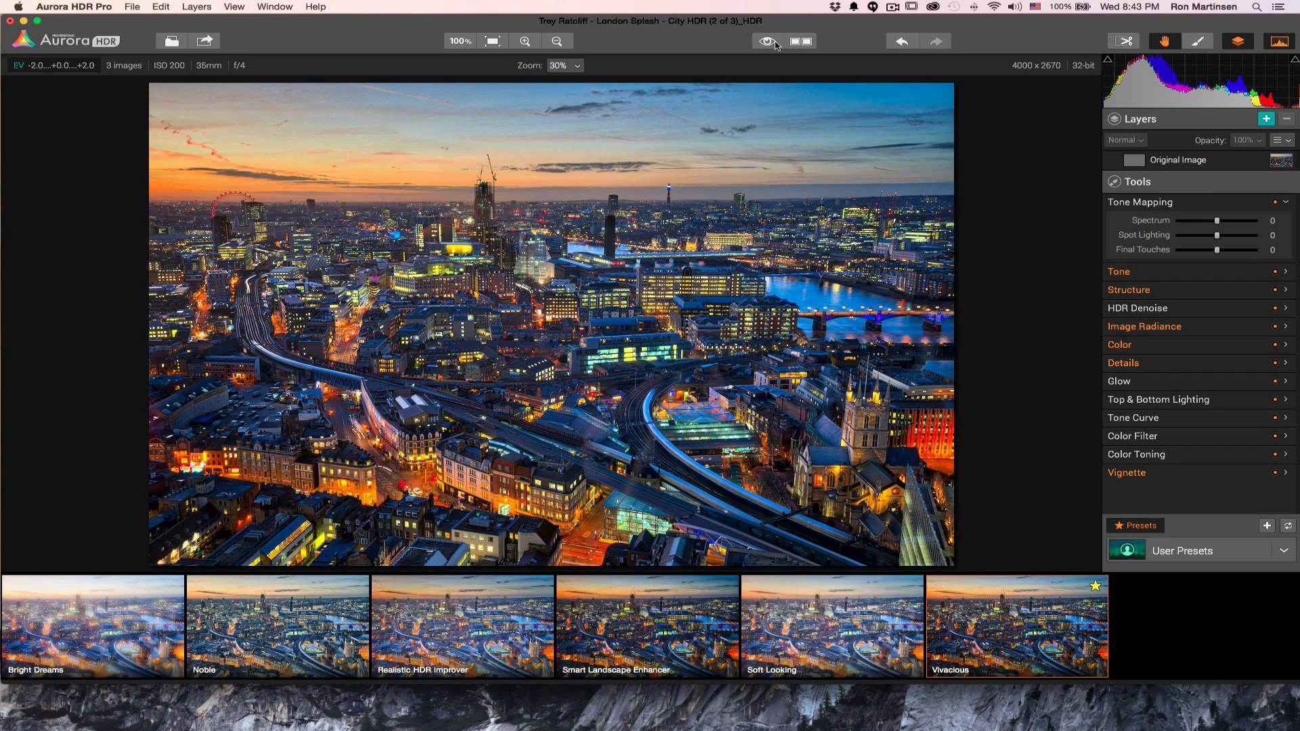
Compare before and after using the movable split divider and the side-by-side layout, and return to the single image view
left_click(796, 43)
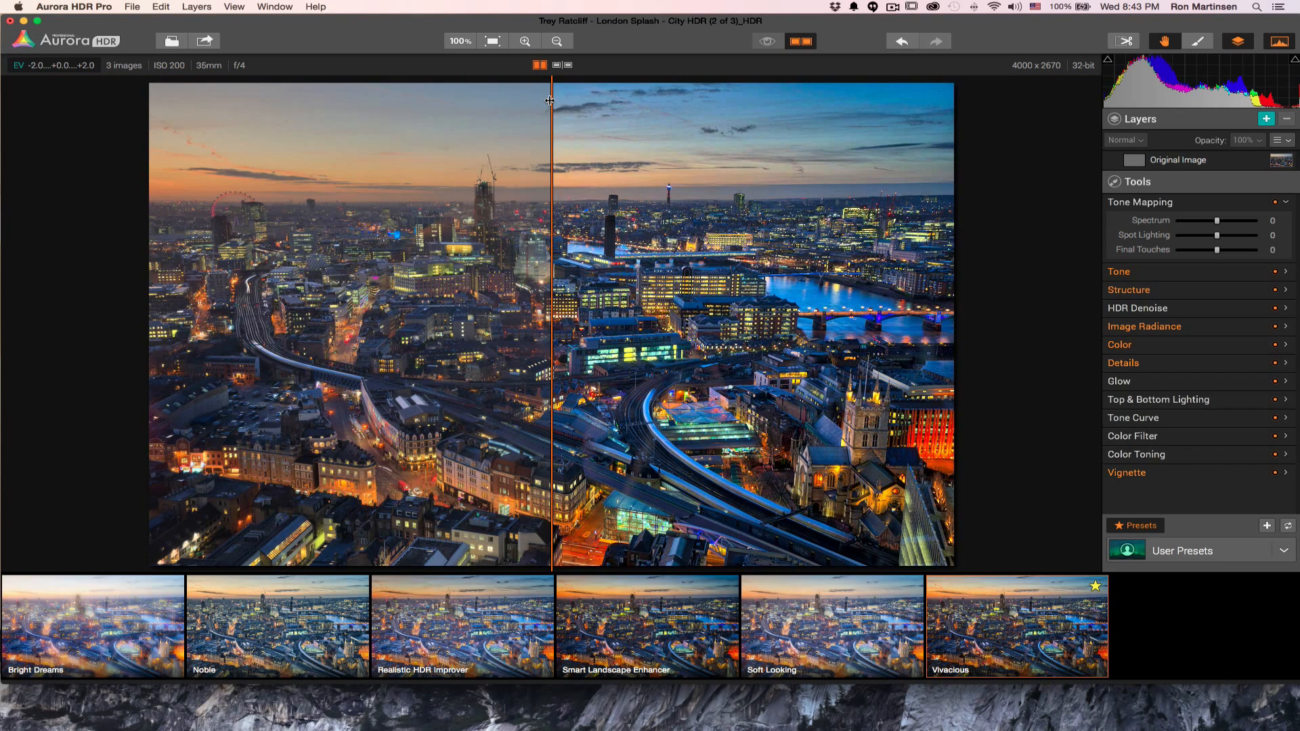
left_click_drag(550, 100, 624, 184)
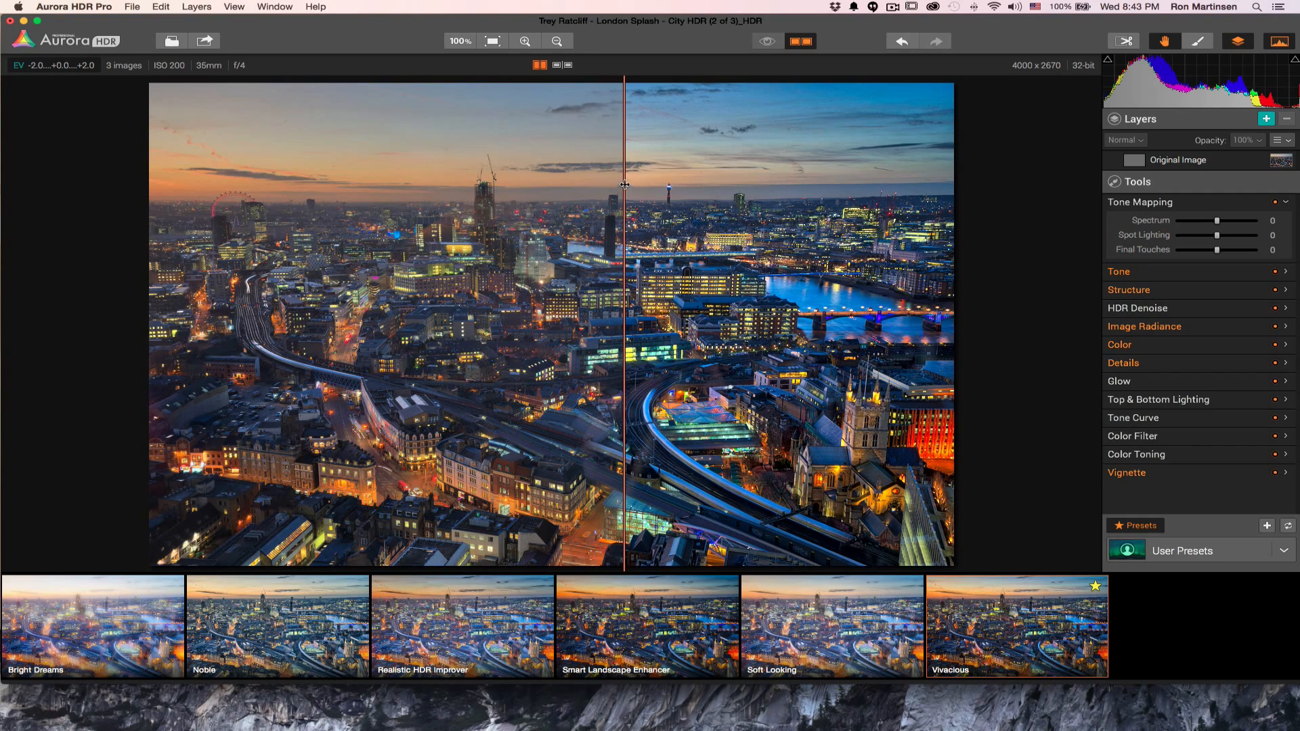
left_click(568, 67)
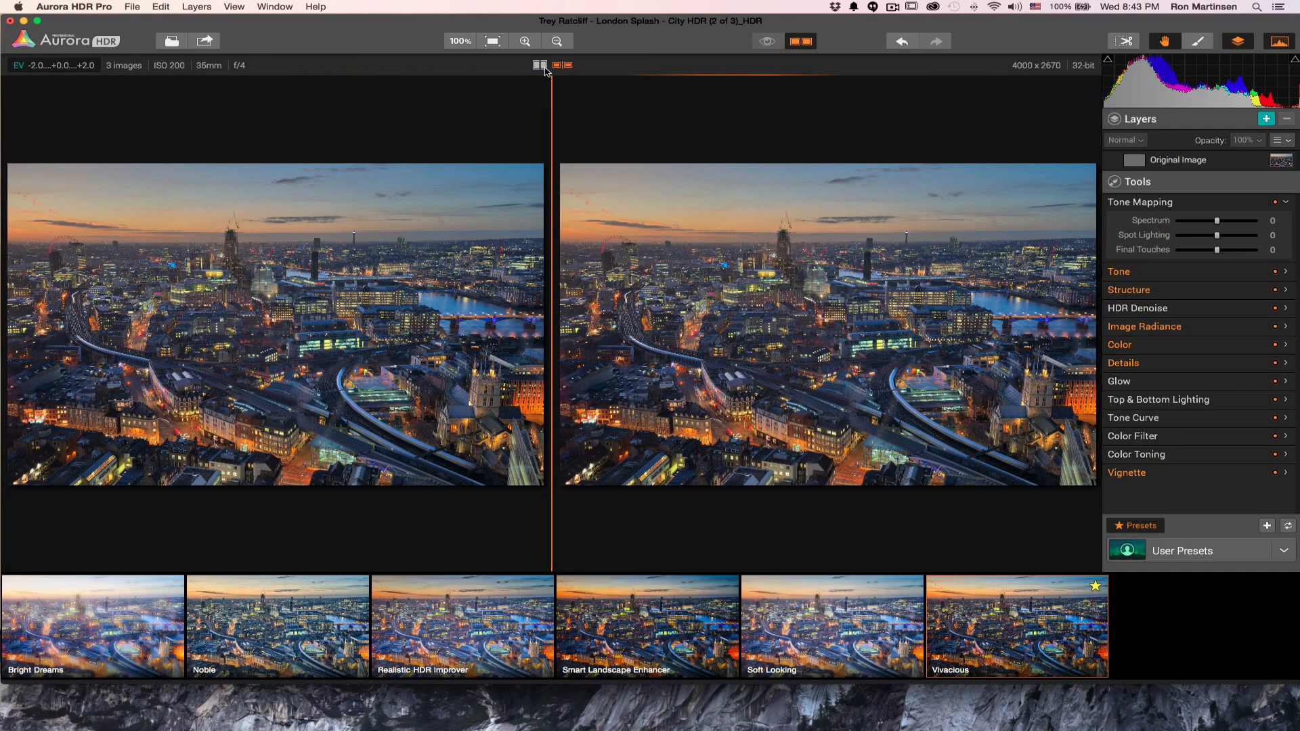
left_click(542, 67)
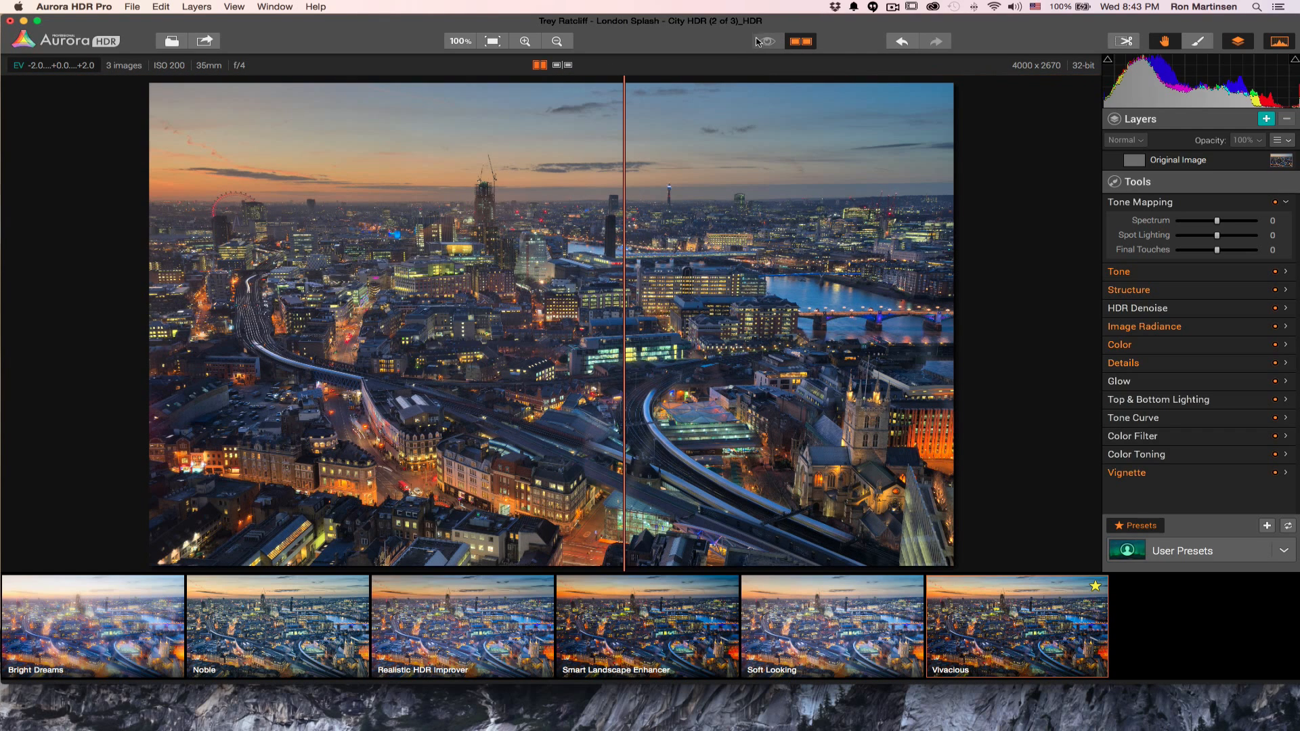
left_click(798, 43)
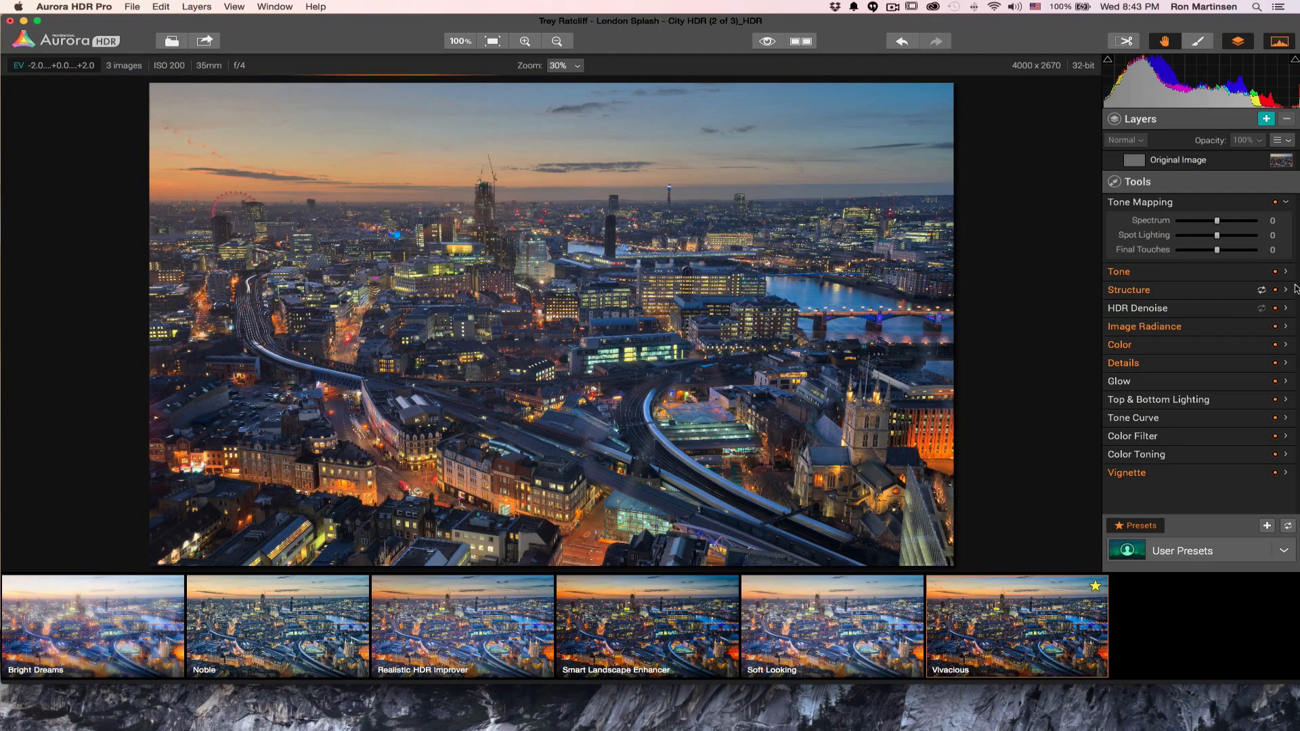
Set Tone Mapping to Spectrum +40, Spot Lighting +100 and Final Touches -58, and set the HDR Look Softness in Structure to +99
mouse_move(1216, 236)
left_mouse_down()
mouse_move(1260, 237)
mouse_move(1193, 250)
mouse_move(1232, 221)
left_mouse_up()
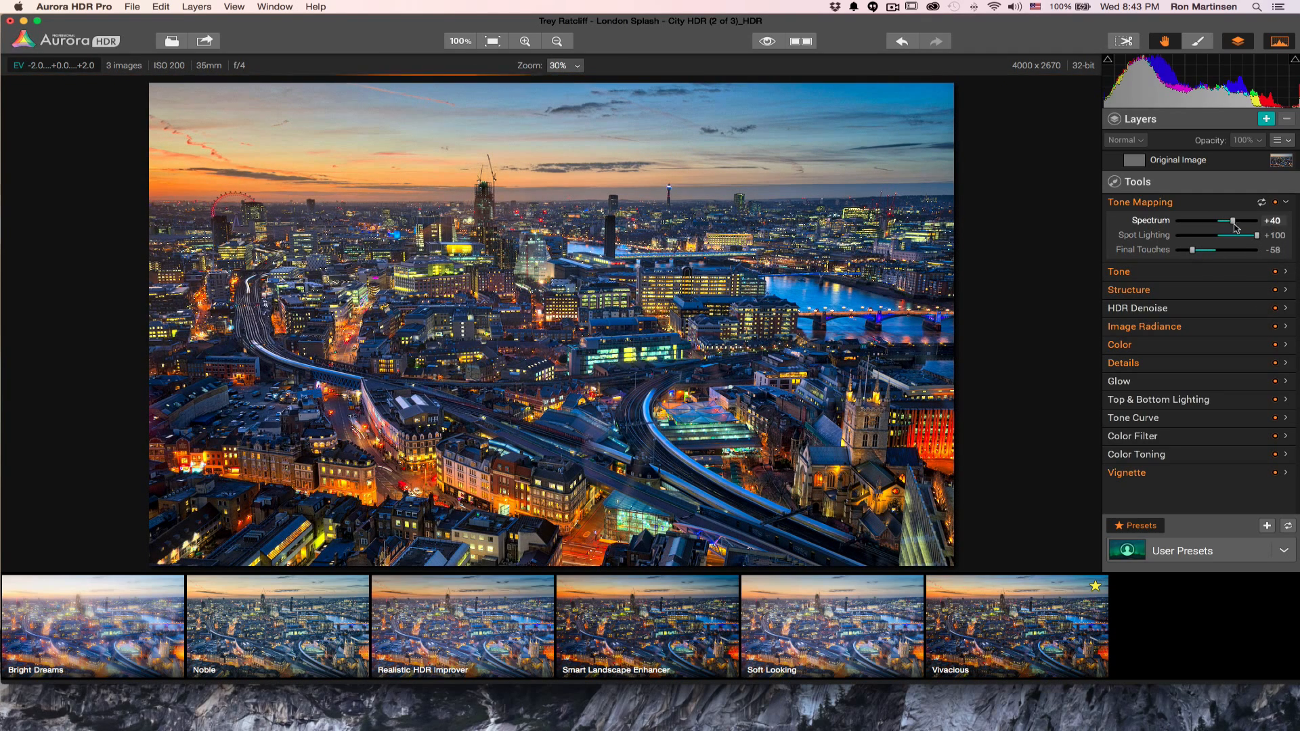
left_click(1285, 293)
left_click_drag(1251, 314, 1261, 313)
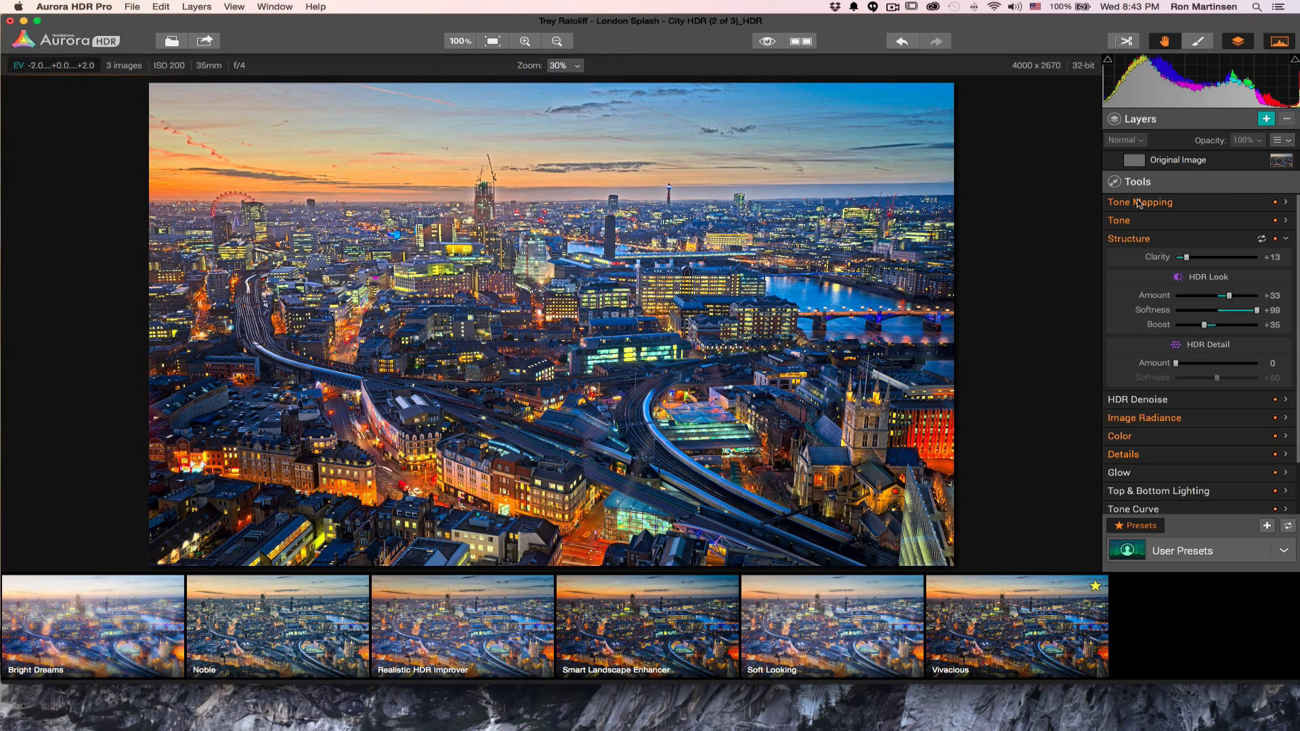
Undo all edits back to the initial HDR settings and redo them up to the Vivacious preset
left_click(900, 44)
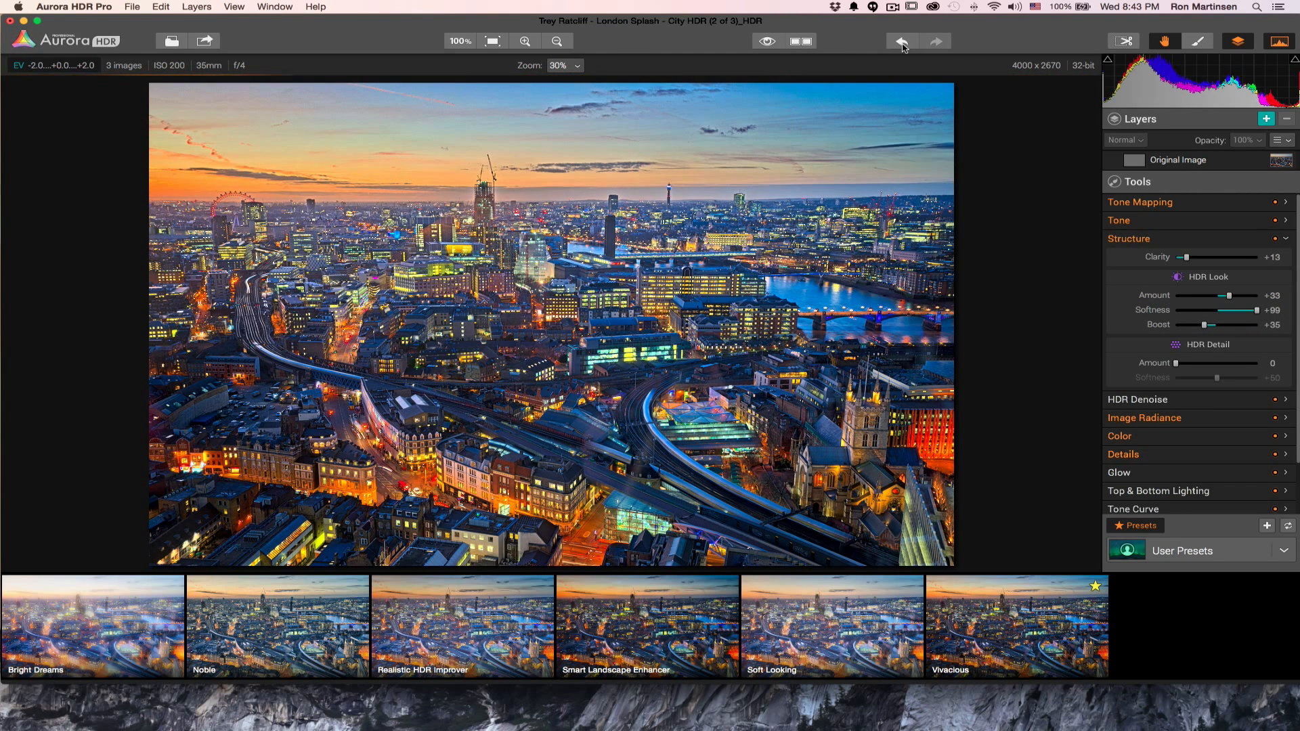
left_click(903, 45)
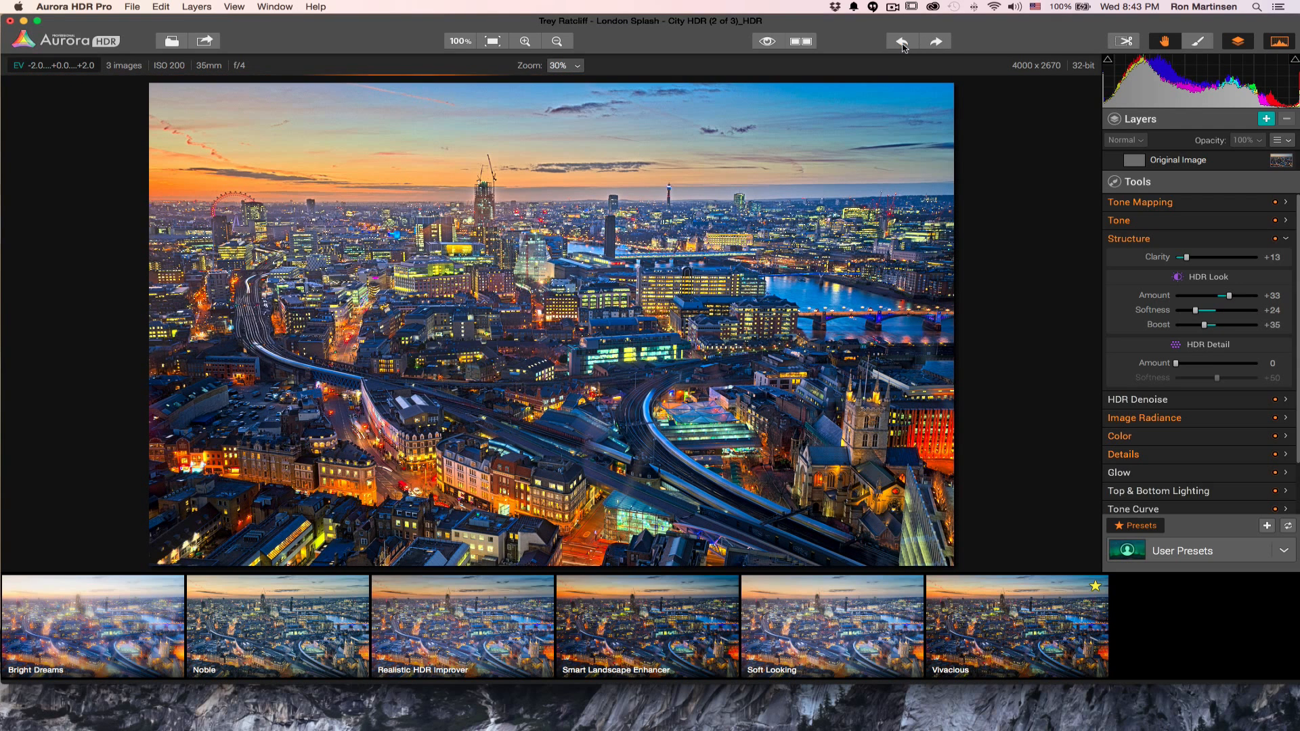
left_click(902, 45)
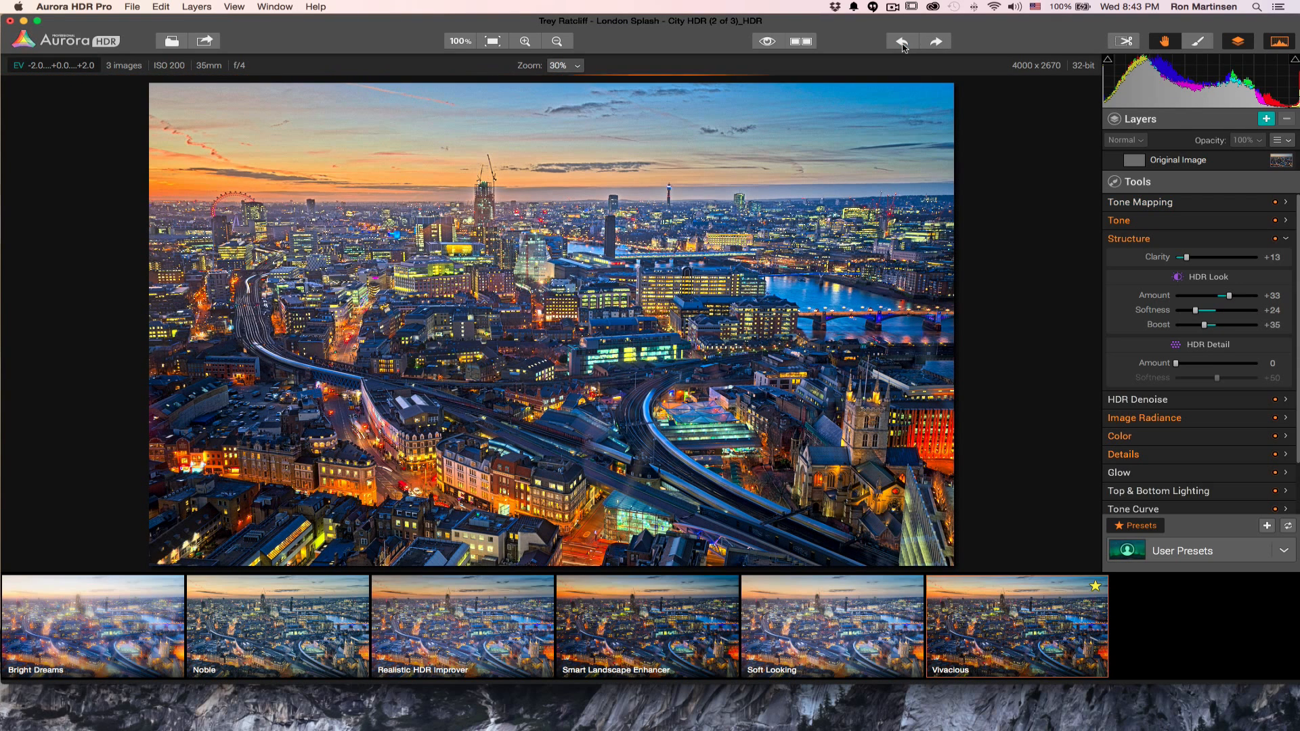
left_click(902, 46)
left_click(901, 43)
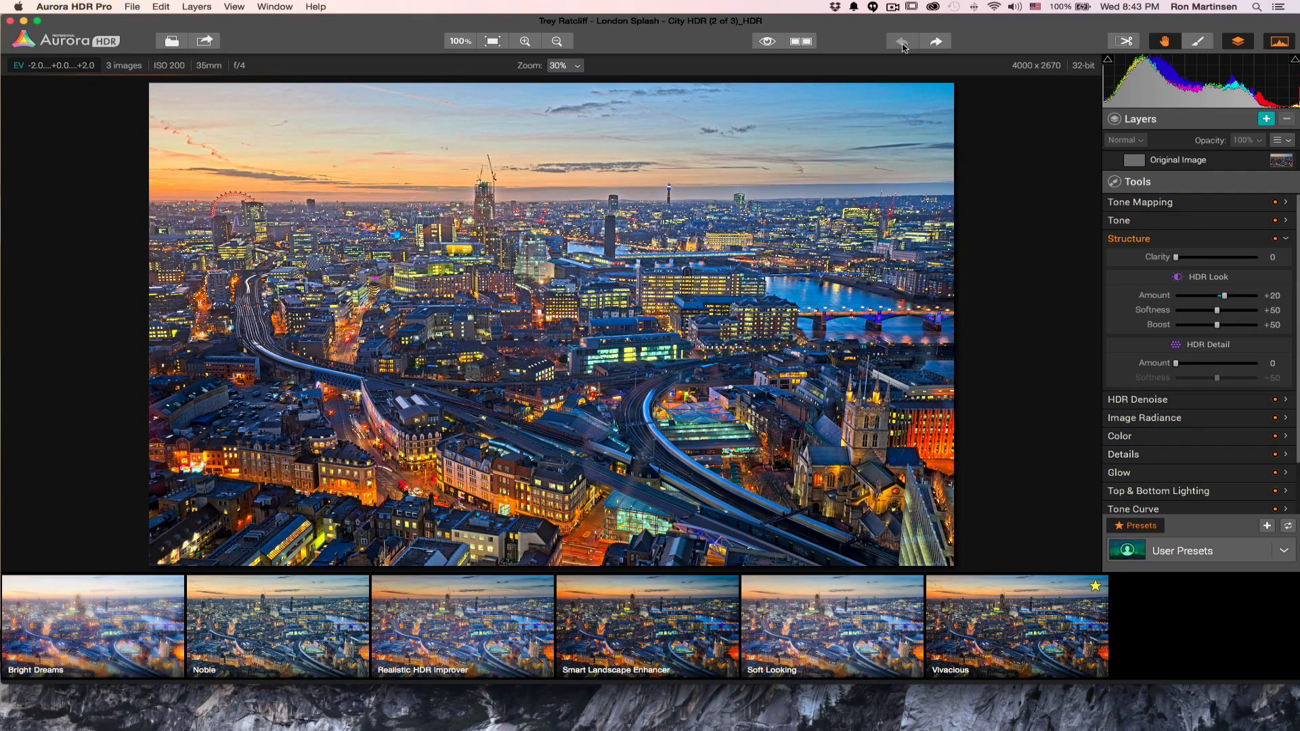
left_click(901, 43)
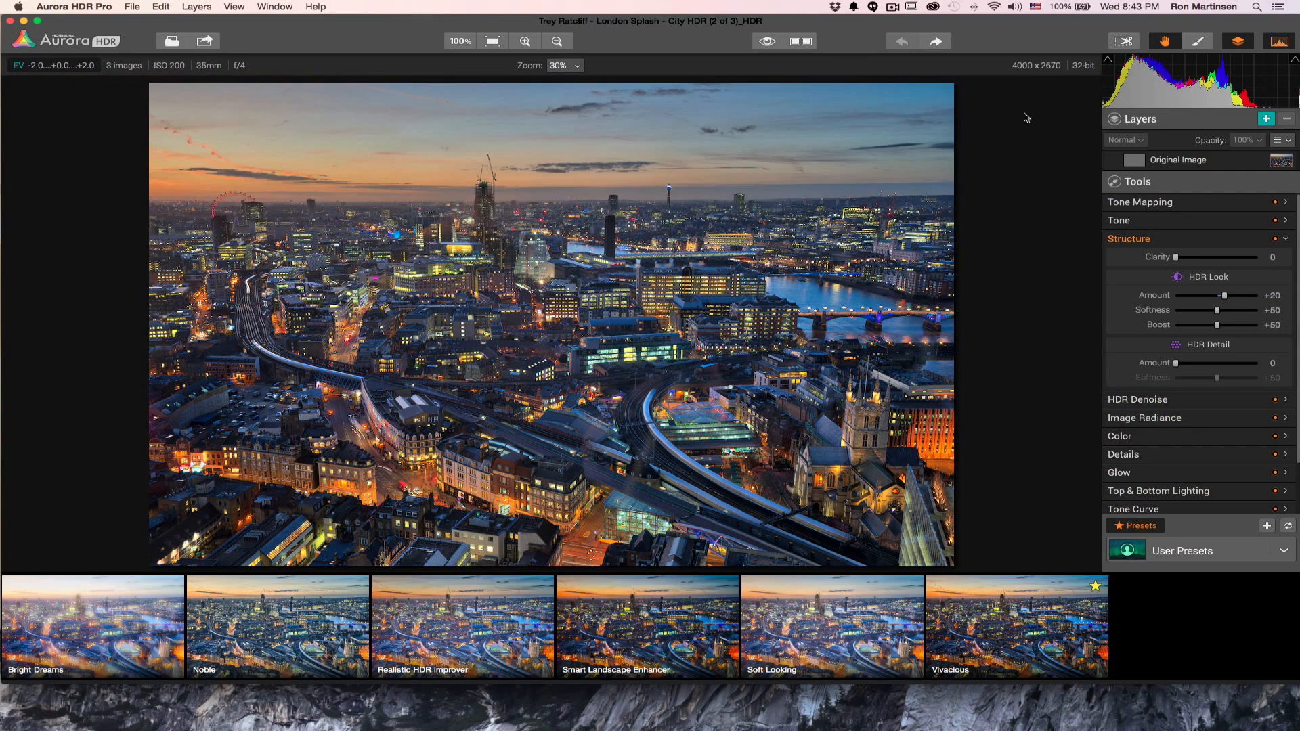
left_click(935, 41)
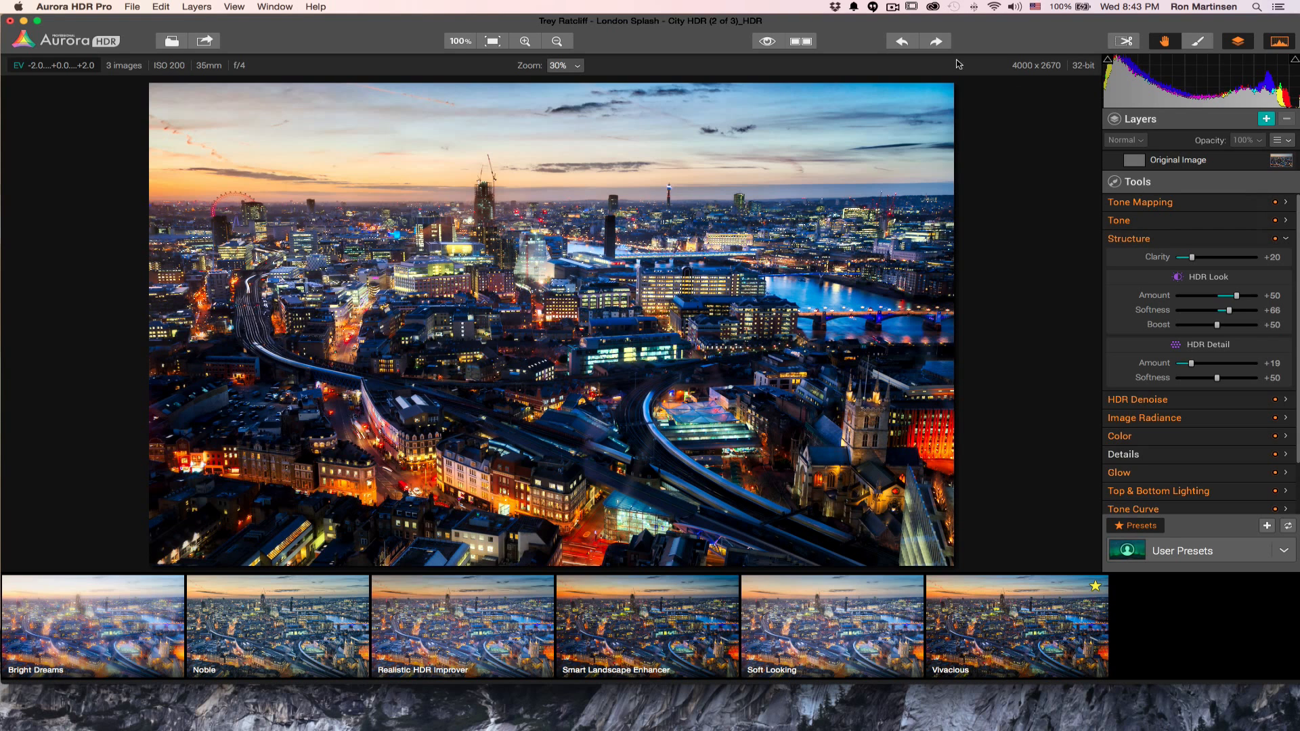
left_click(930, 46)
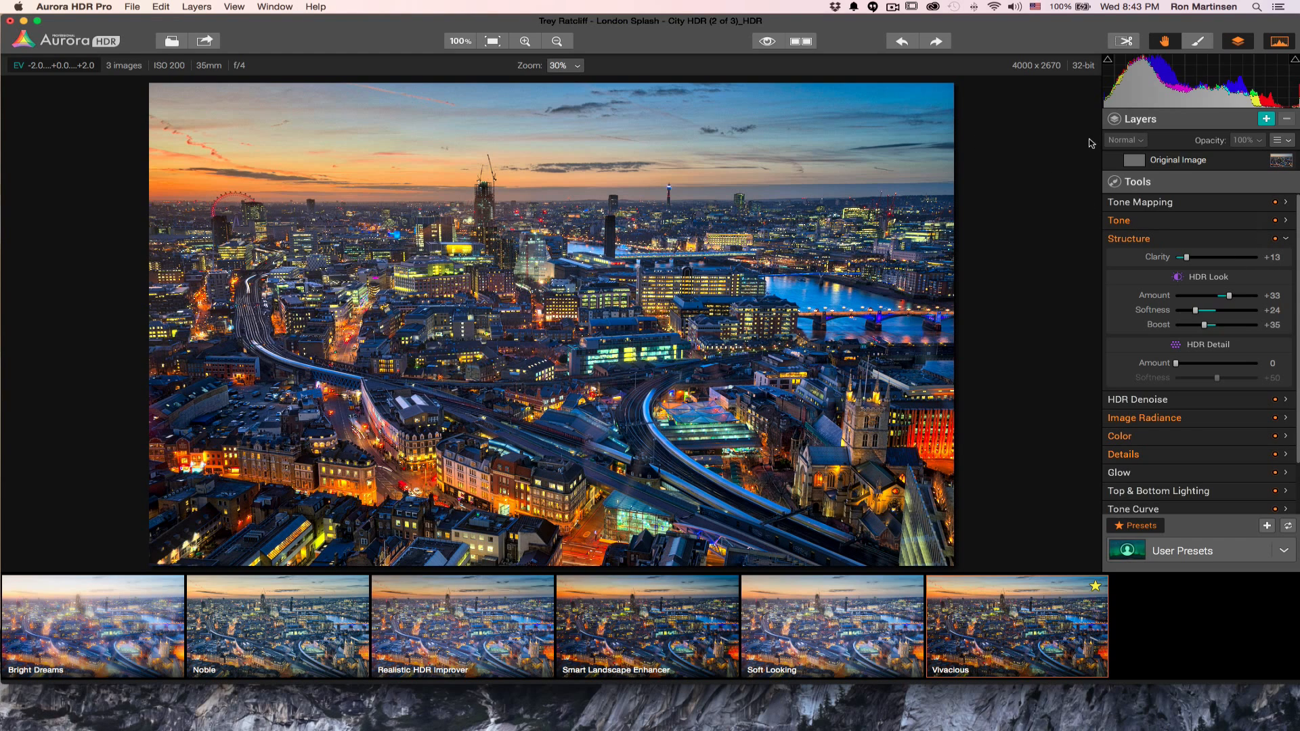
Crop the image slightly to 3975 x 2659 with a free ratio and Rule of Thirds guides
left_click(1126, 43)
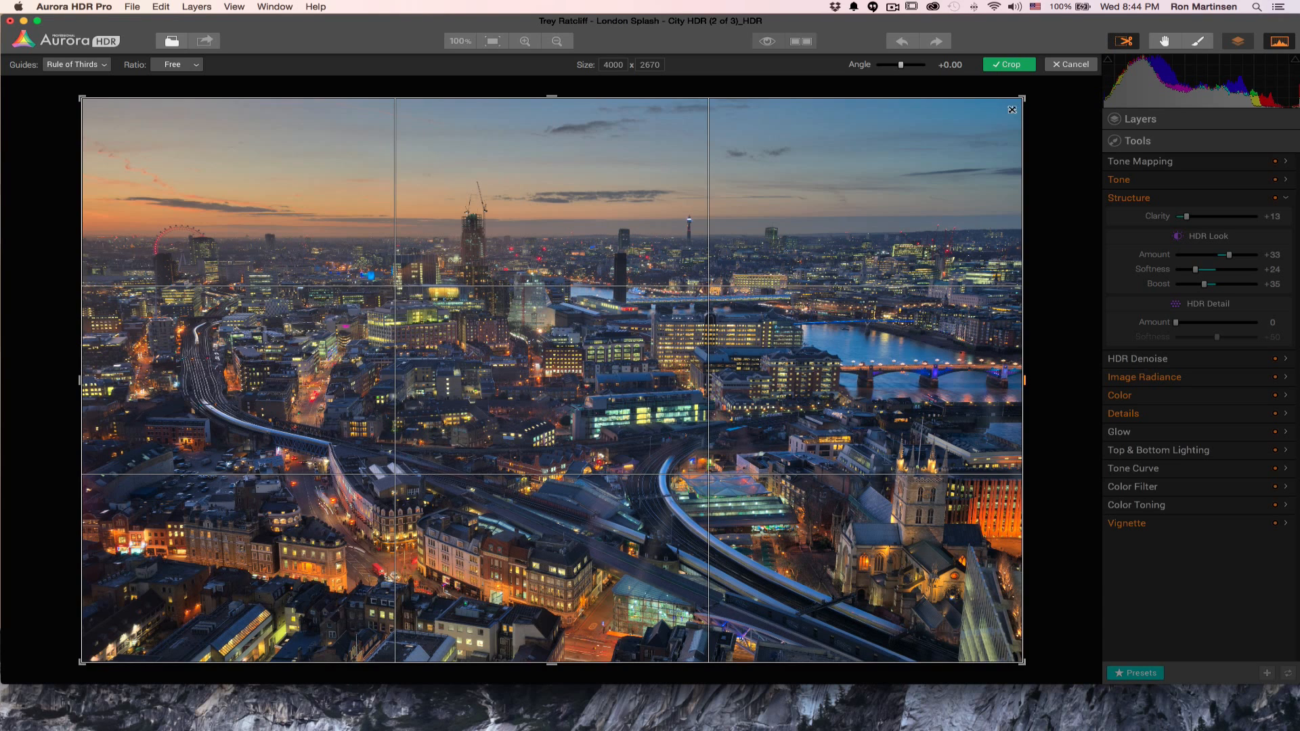
left_click_drag(1022, 101, 1019, 101)
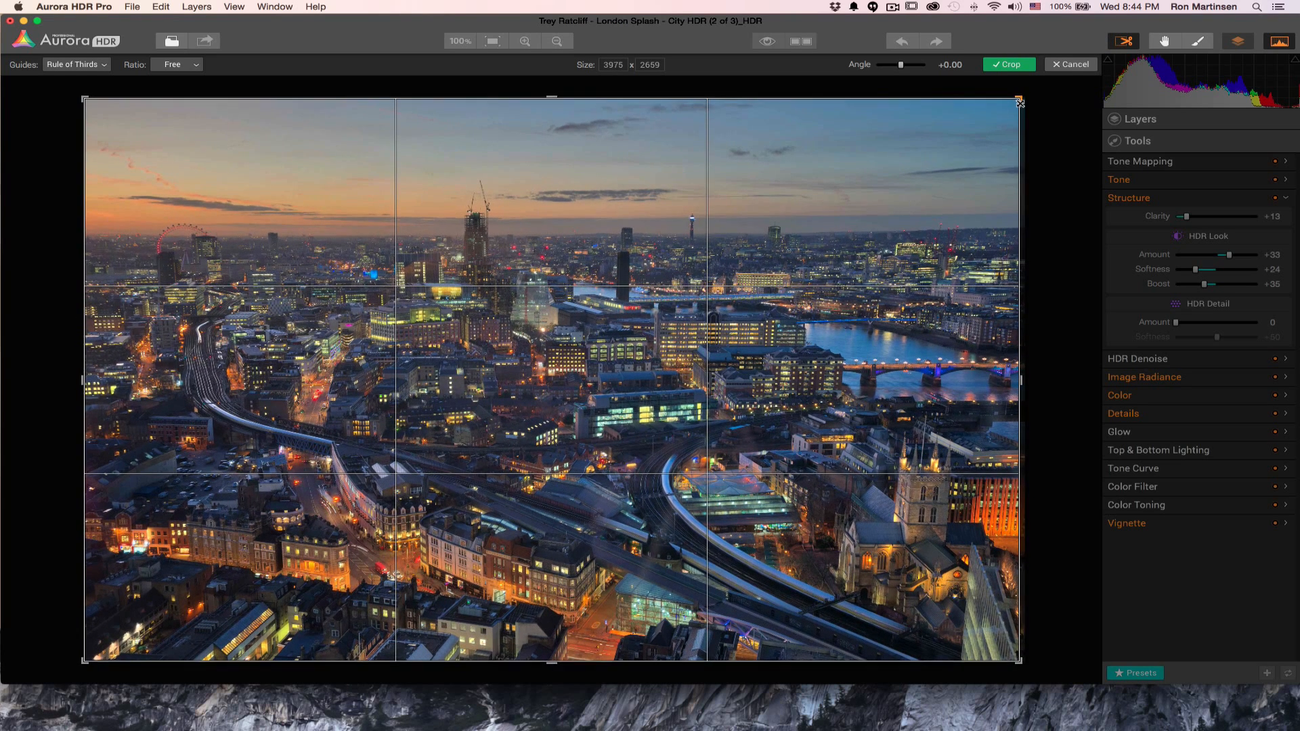
left_click(1009, 65)
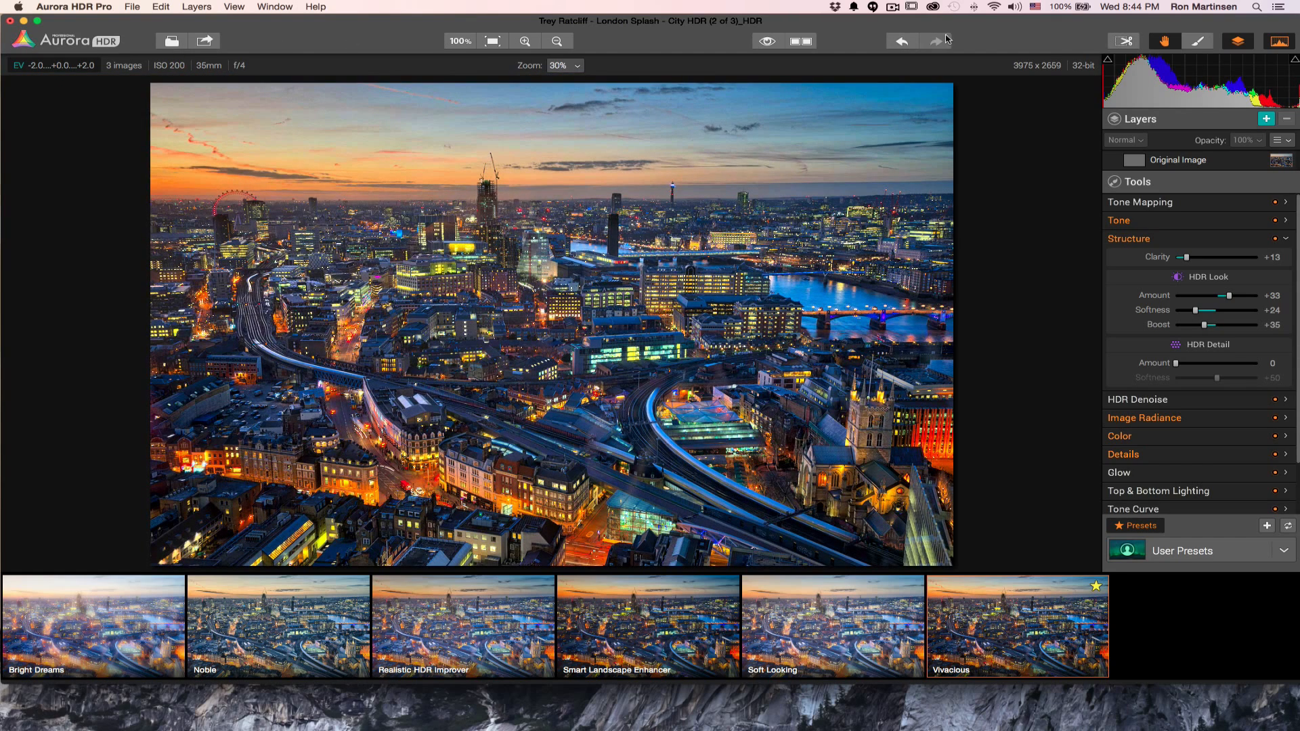
Examine the city buildings in the cropped image at 100% magnification
left_click(468, 44)
left_click_drag(604, 421, 880, 242)
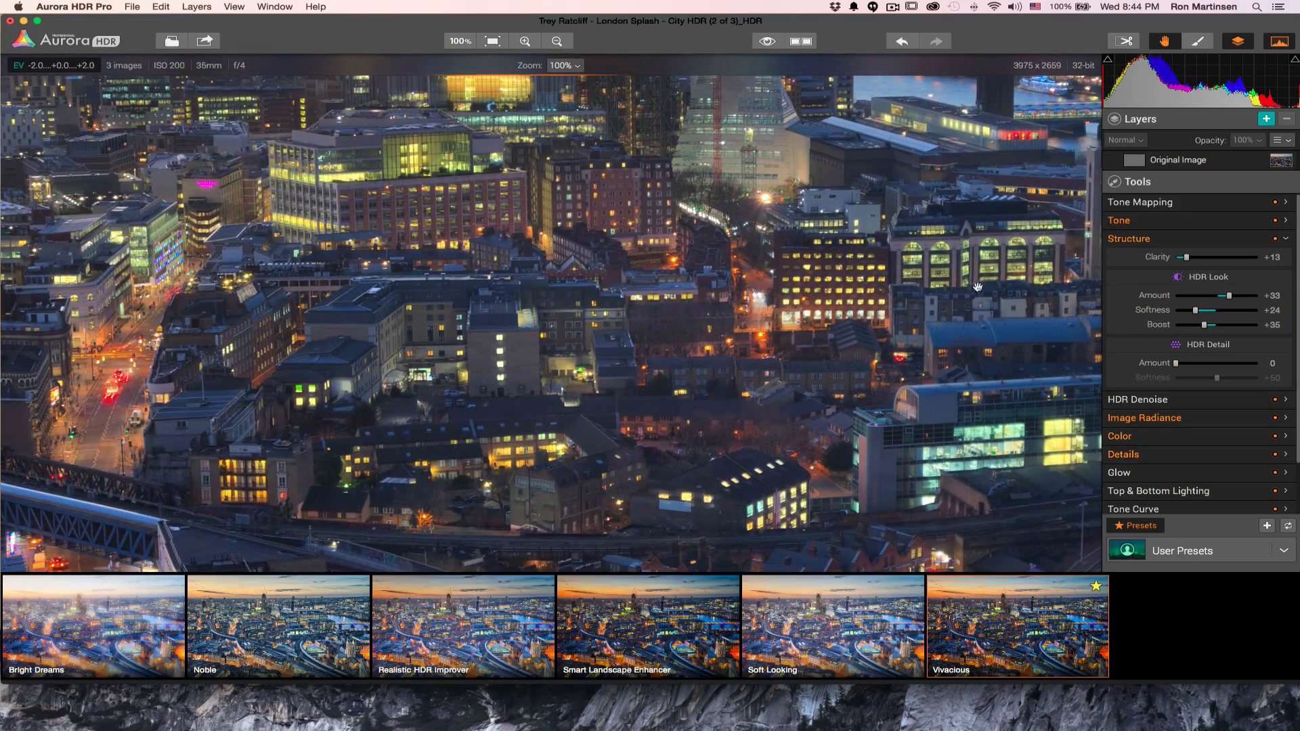
mouse_move(757, 192)
left_mouse_down()
mouse_move(787, 296)
mouse_move(699, 240)
mouse_move(762, 241)
left_mouse_up()
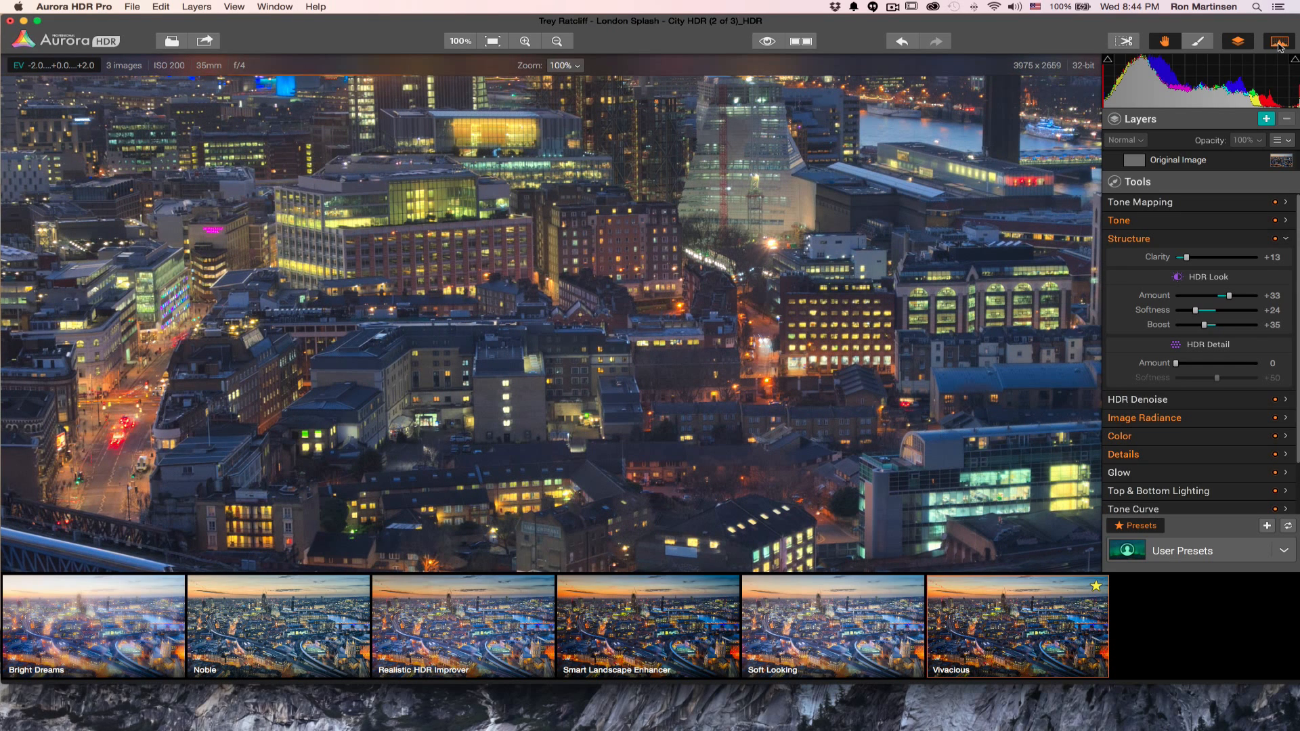
With the Brush tool active, add a layer named Another Preset and apply the Smart Landscape Enhancer preset to it
left_click(1197, 42)
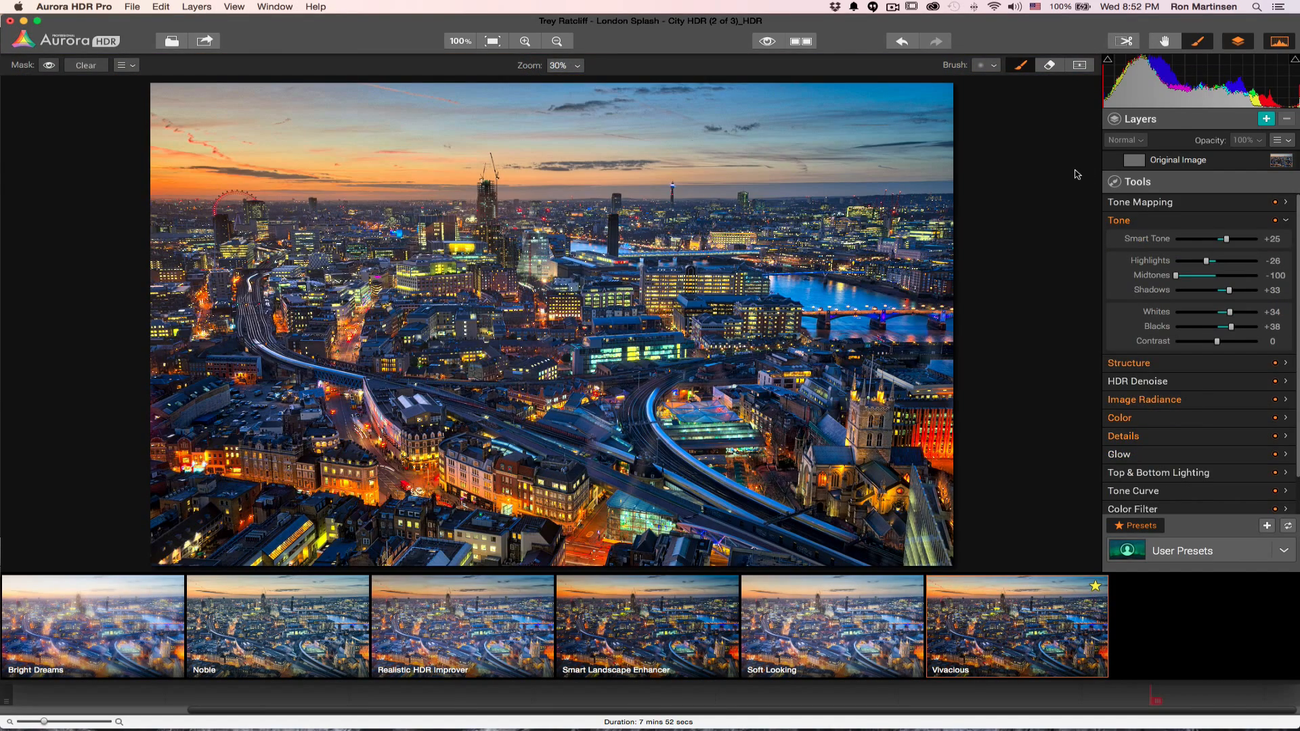
left_click(1269, 122)
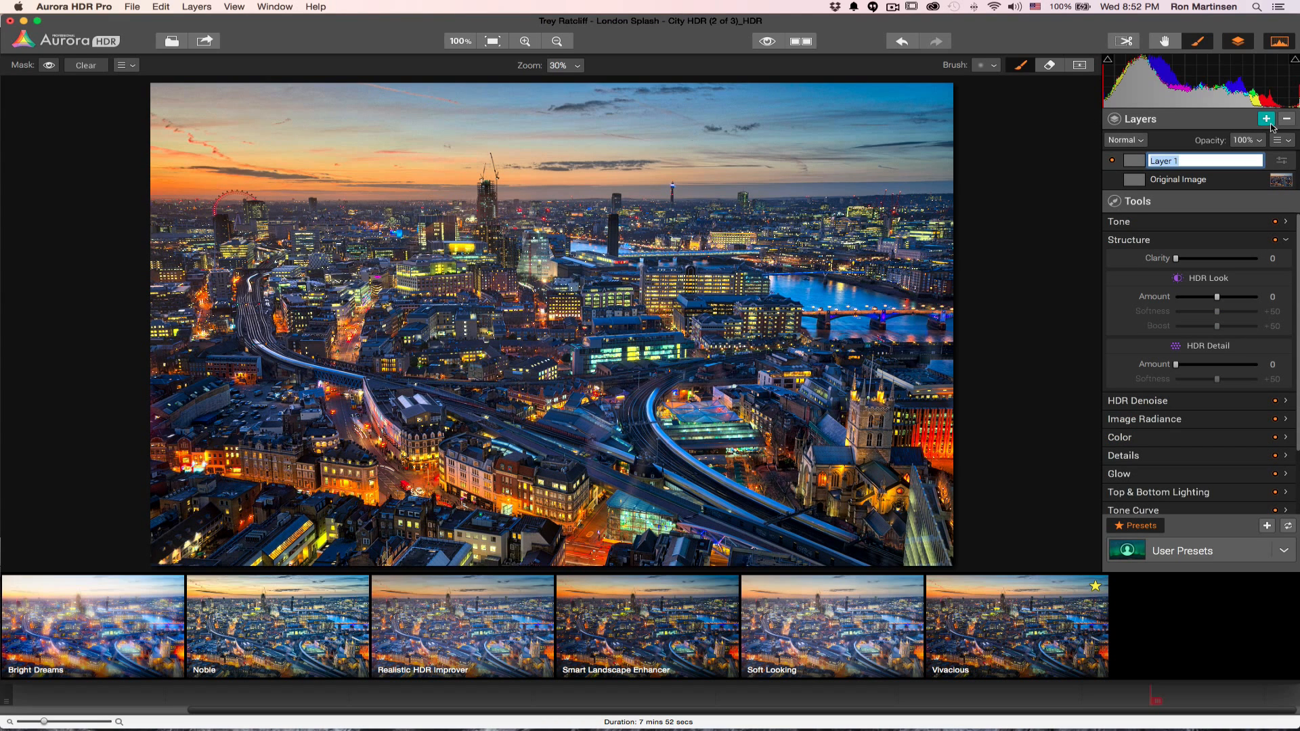
type("Another Preset")
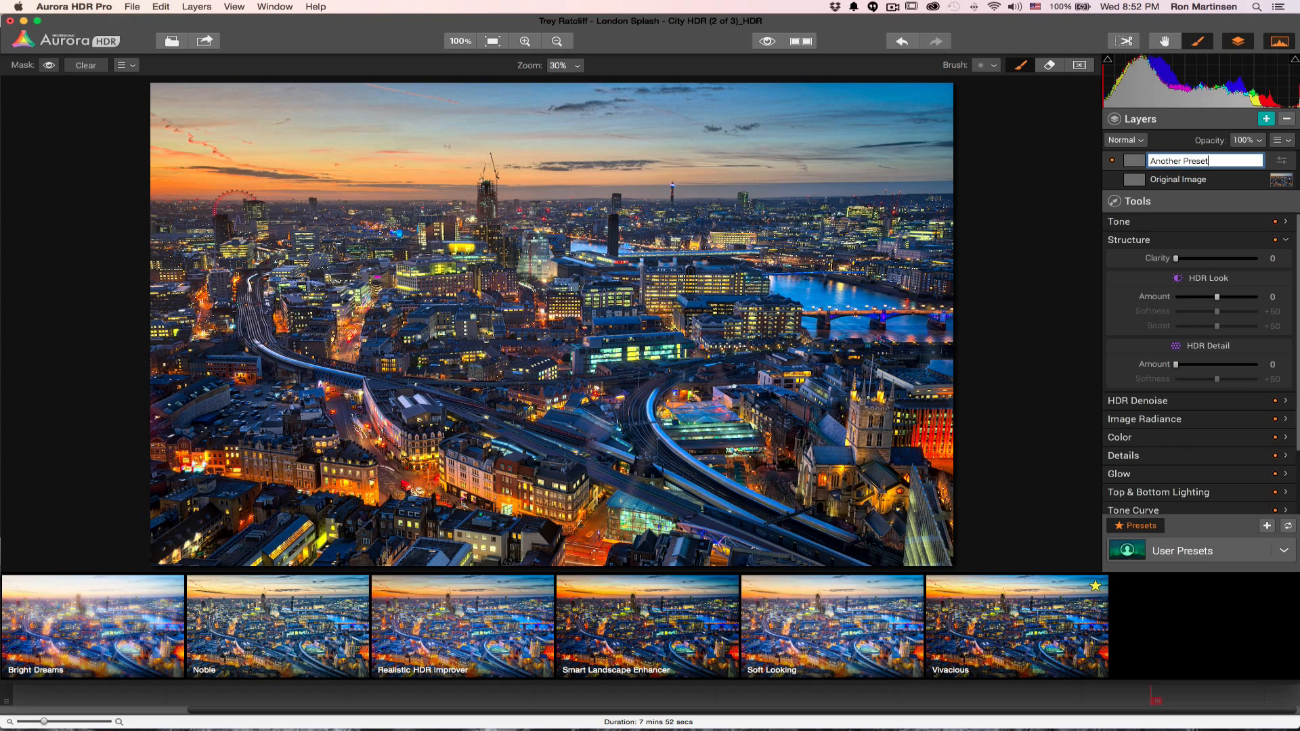
key("Return")
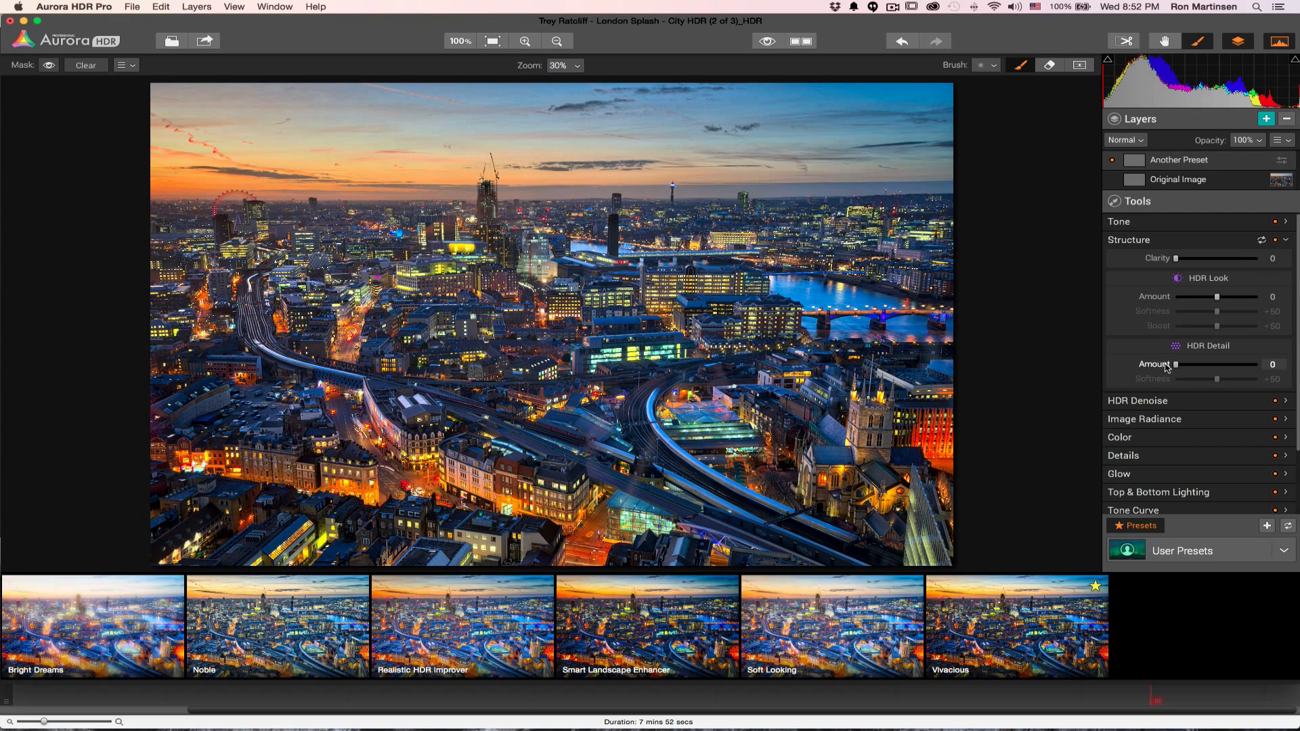
left_click(690, 610)
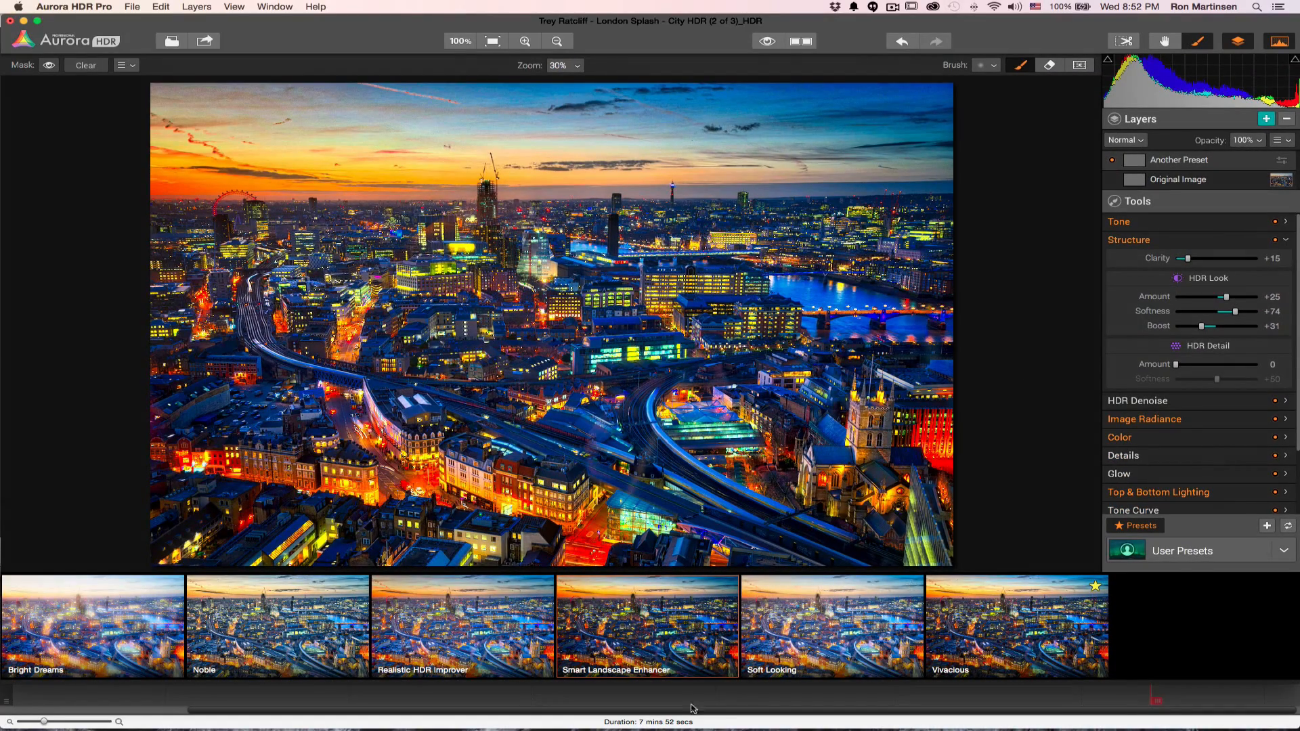
Try the Smart Landscape Enhancer preset at reduced strengths around 60%, and return it to 100%
mouse_move(676, 656)
left_click_drag(685, 661, 646, 661)
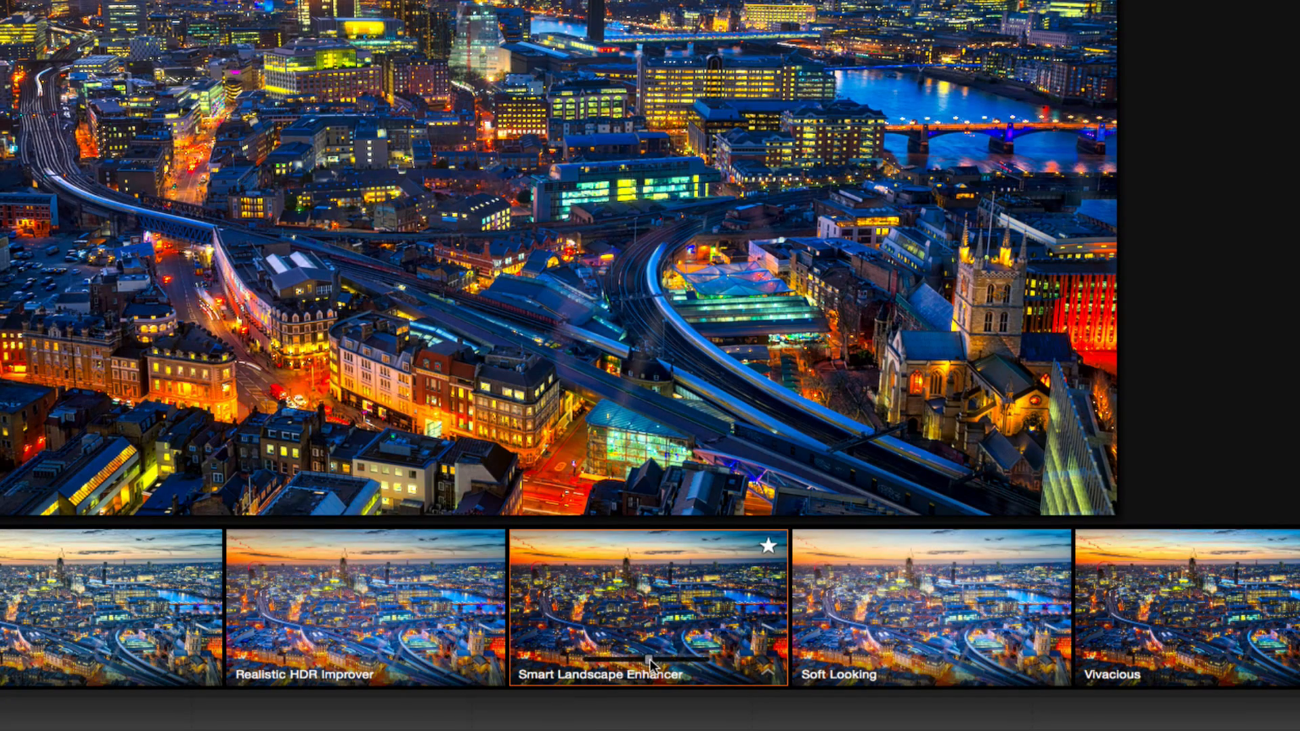
mouse_move(650, 661)
left_mouse_down()
mouse_move(631, 660)
mouse_move(654, 662)
left_mouse_up()
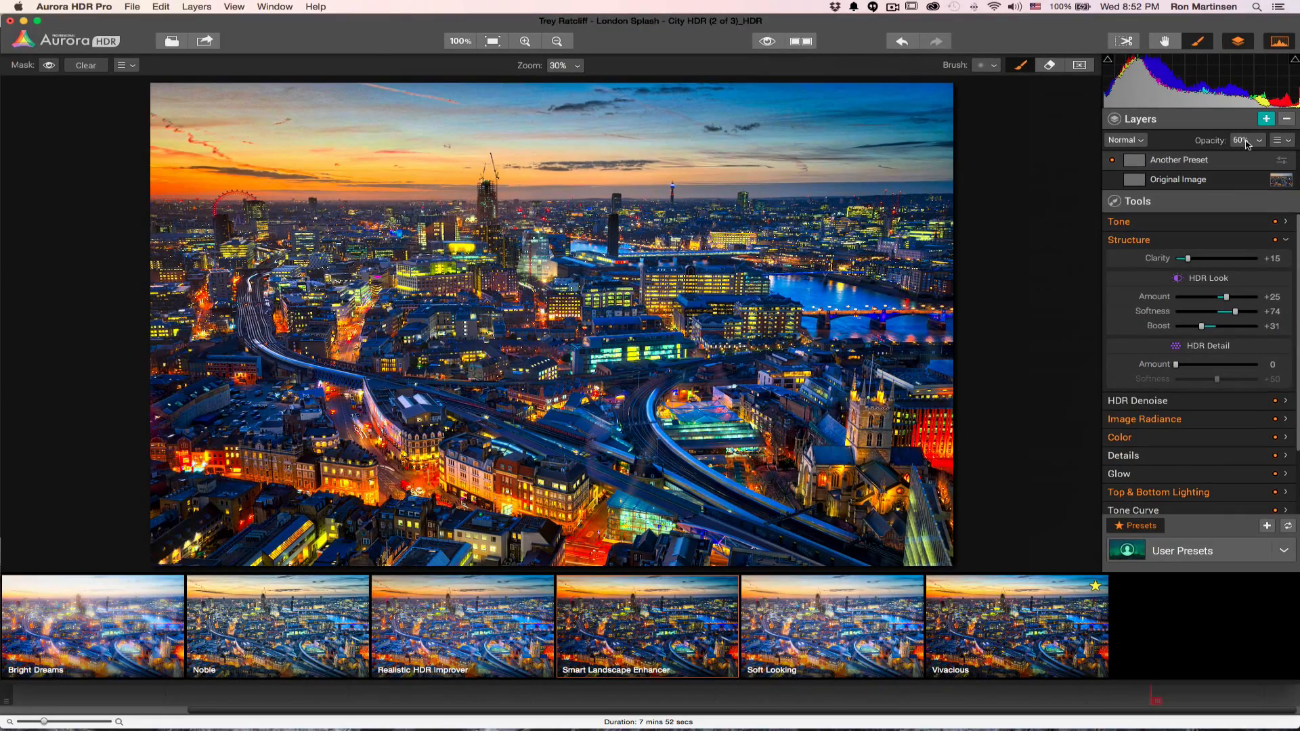
mouse_move(647, 641)
left_click_drag(654, 661, 683, 661)
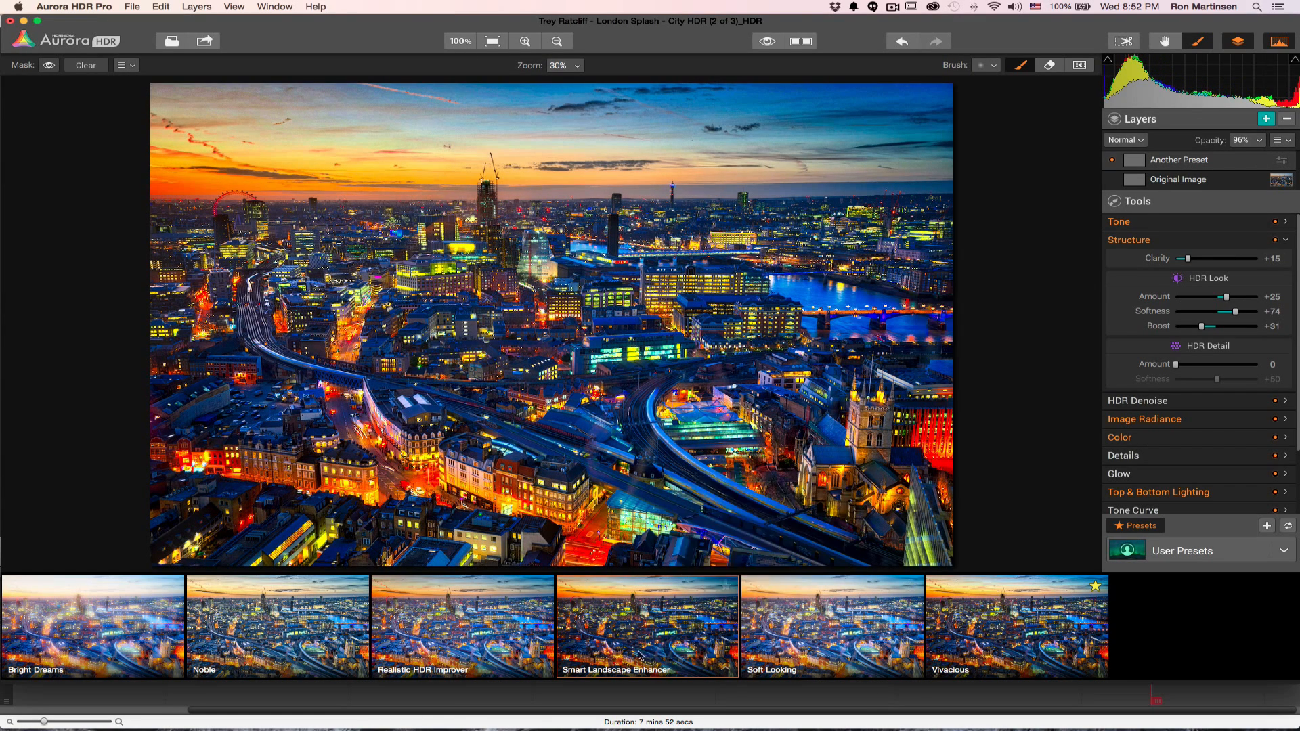
mouse_move(657, 669)
left_click_drag(681, 662, 685, 662)
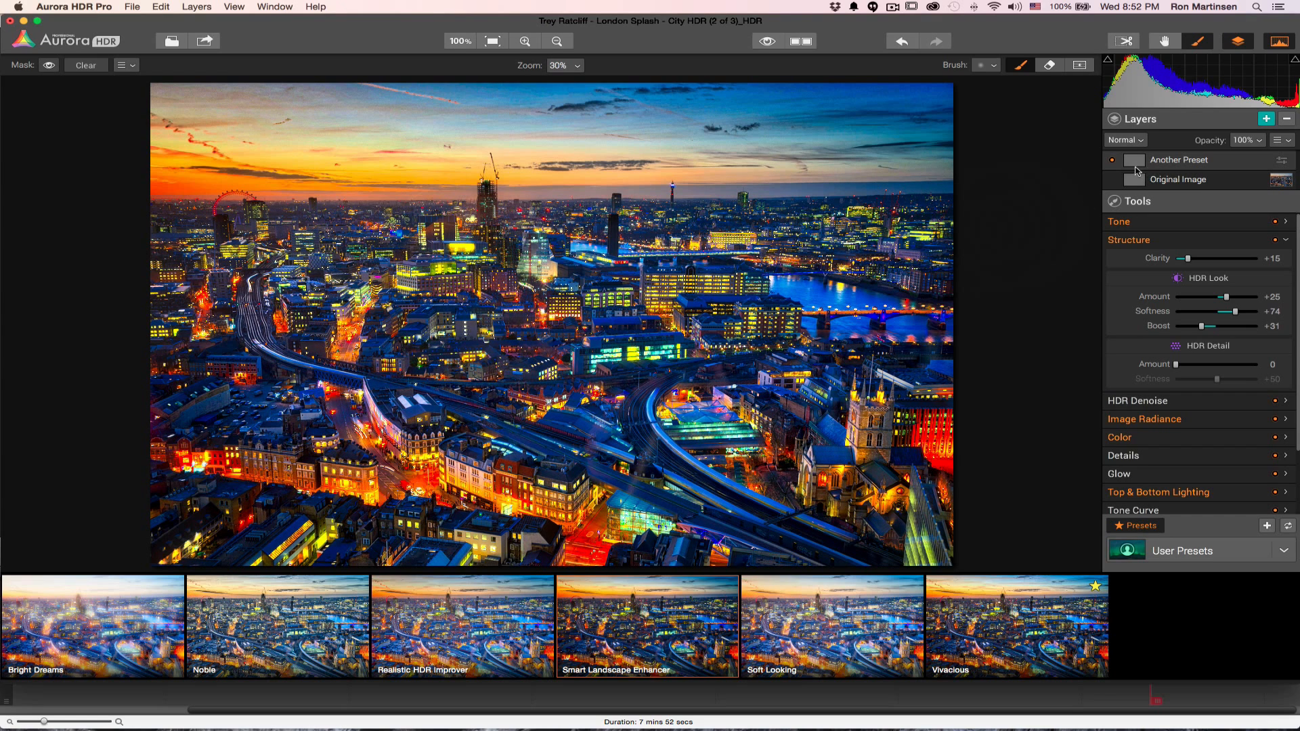
Paint a mask across the sky on the Another Preset layer using a soft brush at 50 opacity
left_click(1018, 65)
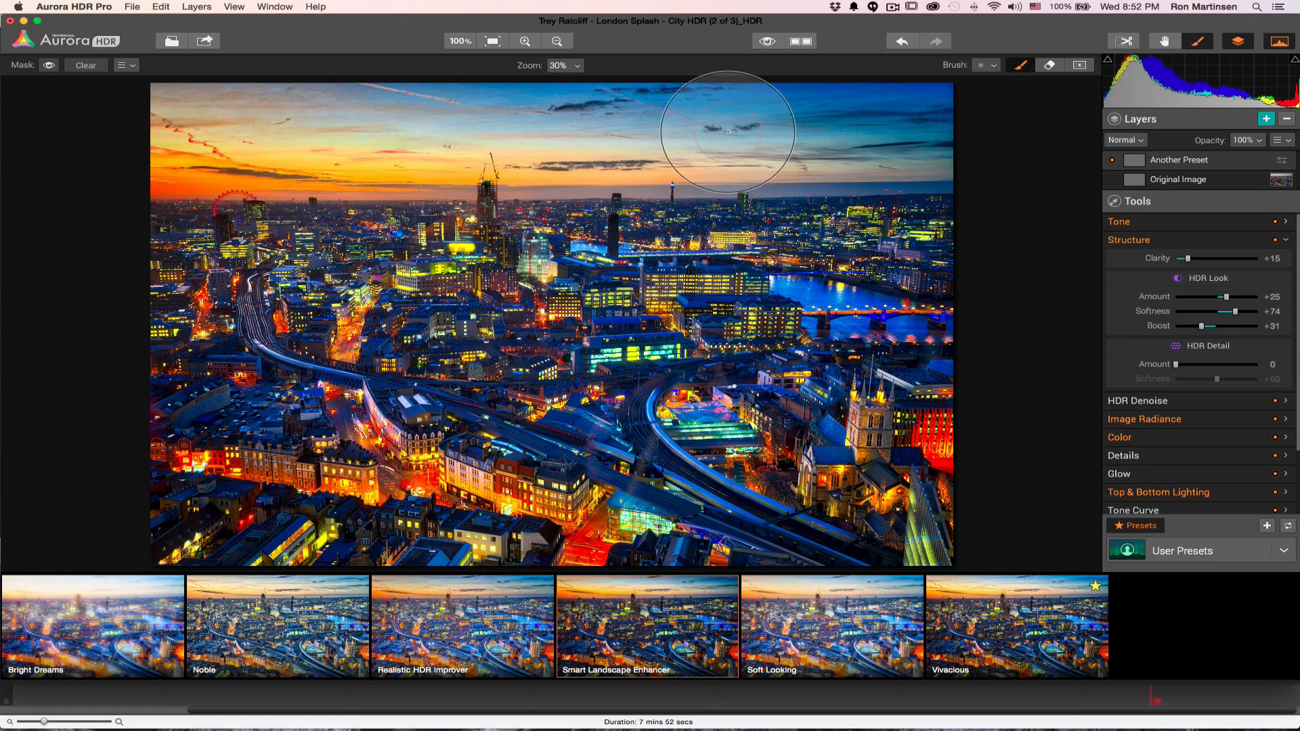
left_click(994, 66)
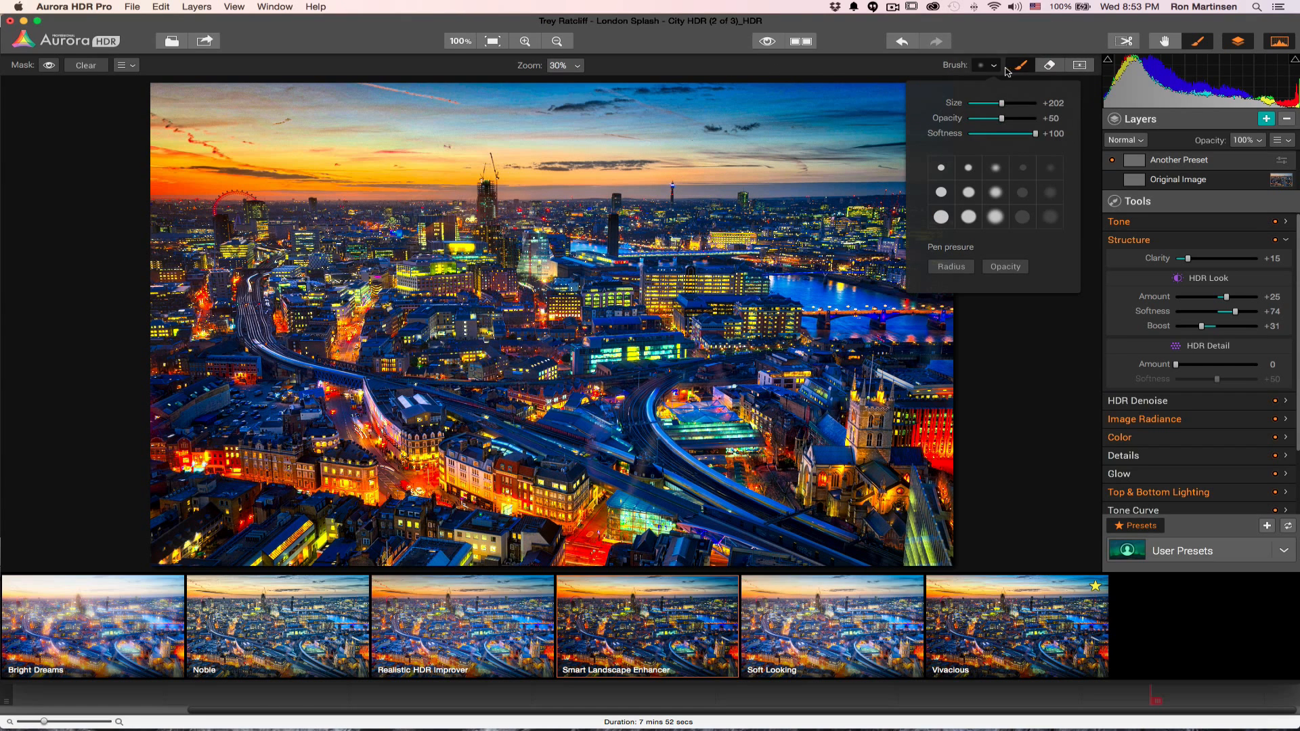
mouse_move(914, 116)
left_mouse_down()
mouse_move(664, 141)
mouse_move(222, 132)
left_mouse_up()
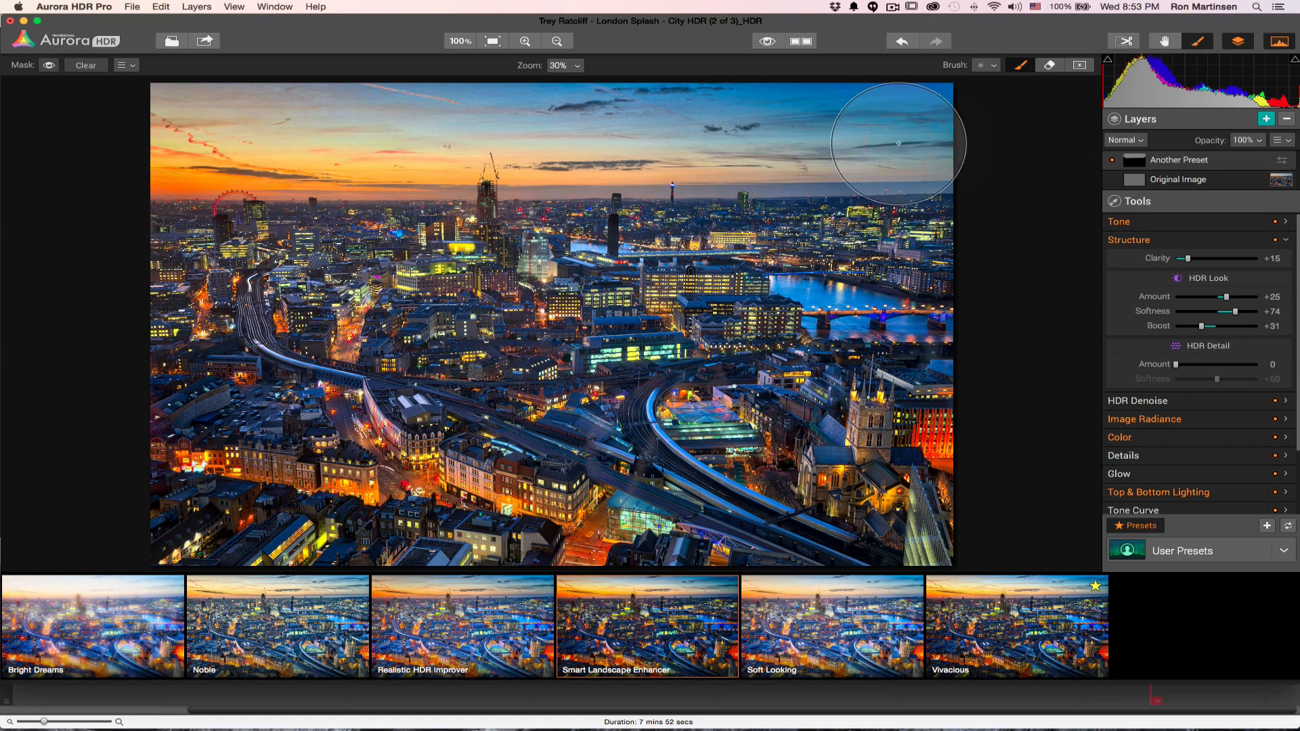
Raise the brush opacity to 100 and paint over the sky again on the Another Preset layer mask
left_click(992, 68)
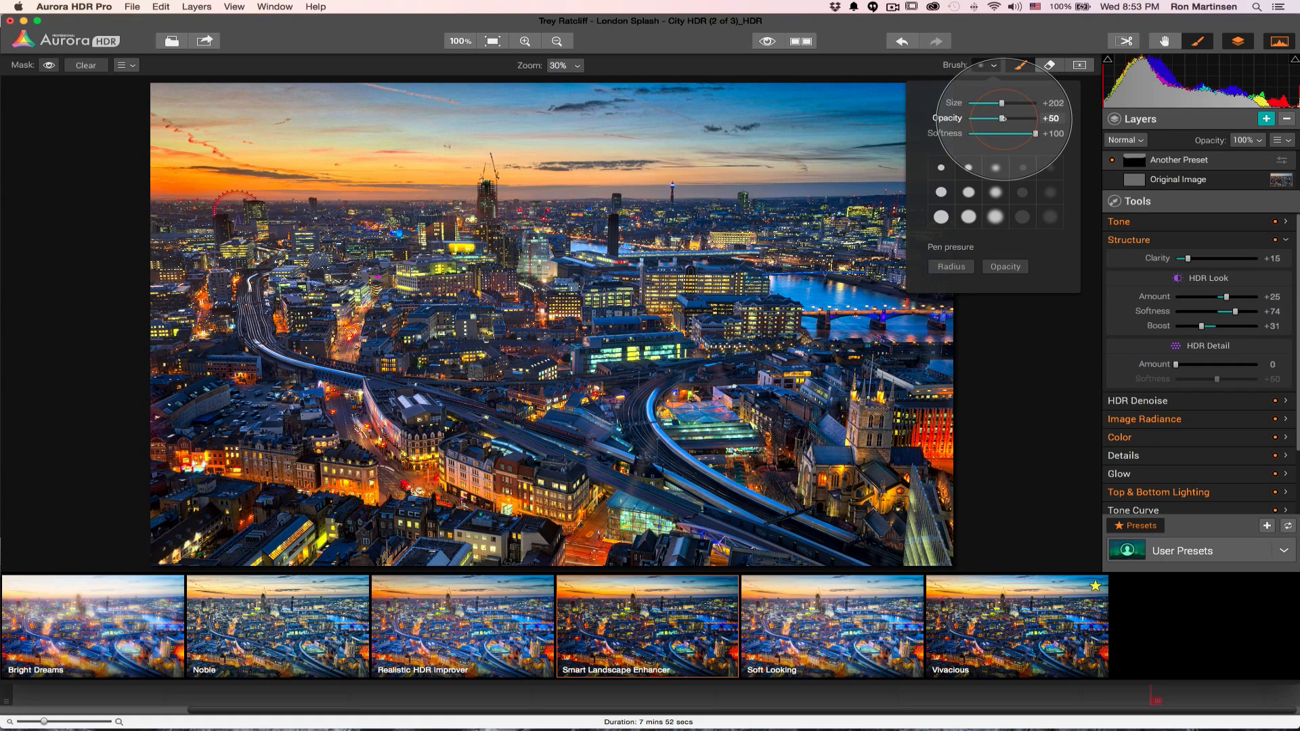
left_click_drag(1003, 119, 1039, 118)
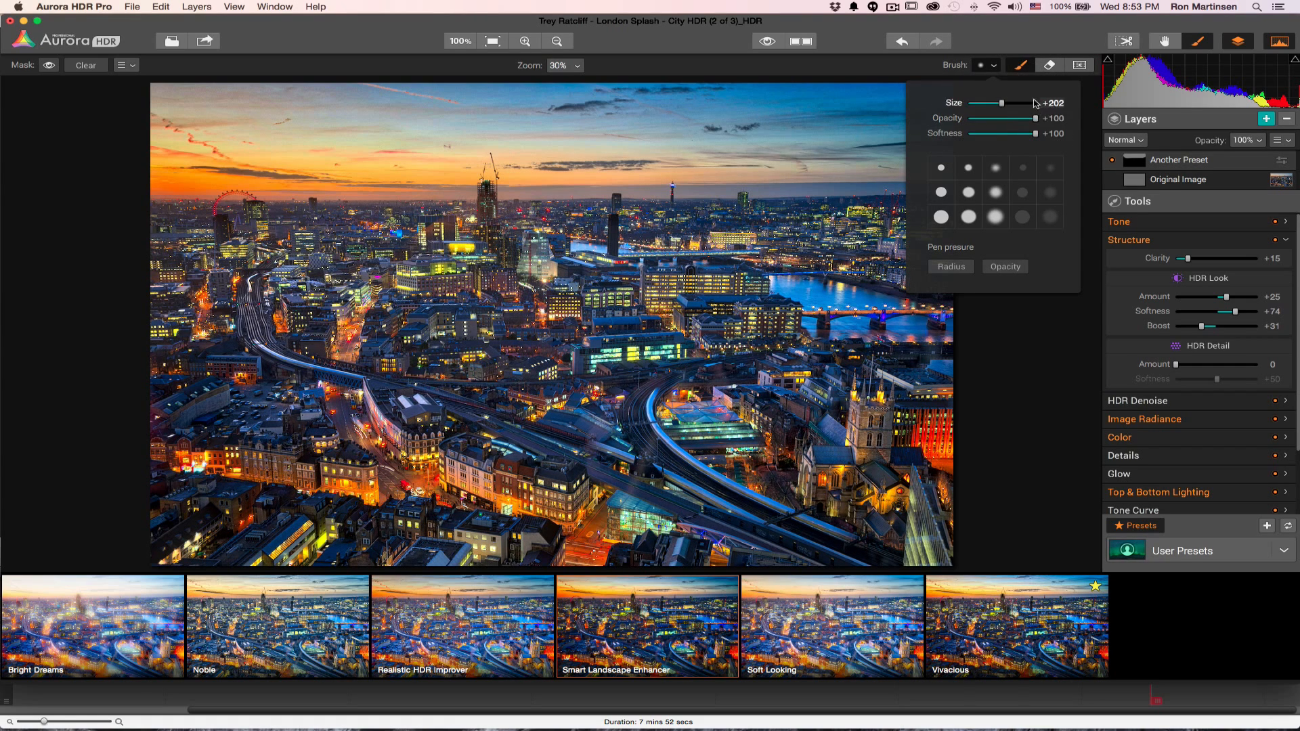
left_click(997, 70)
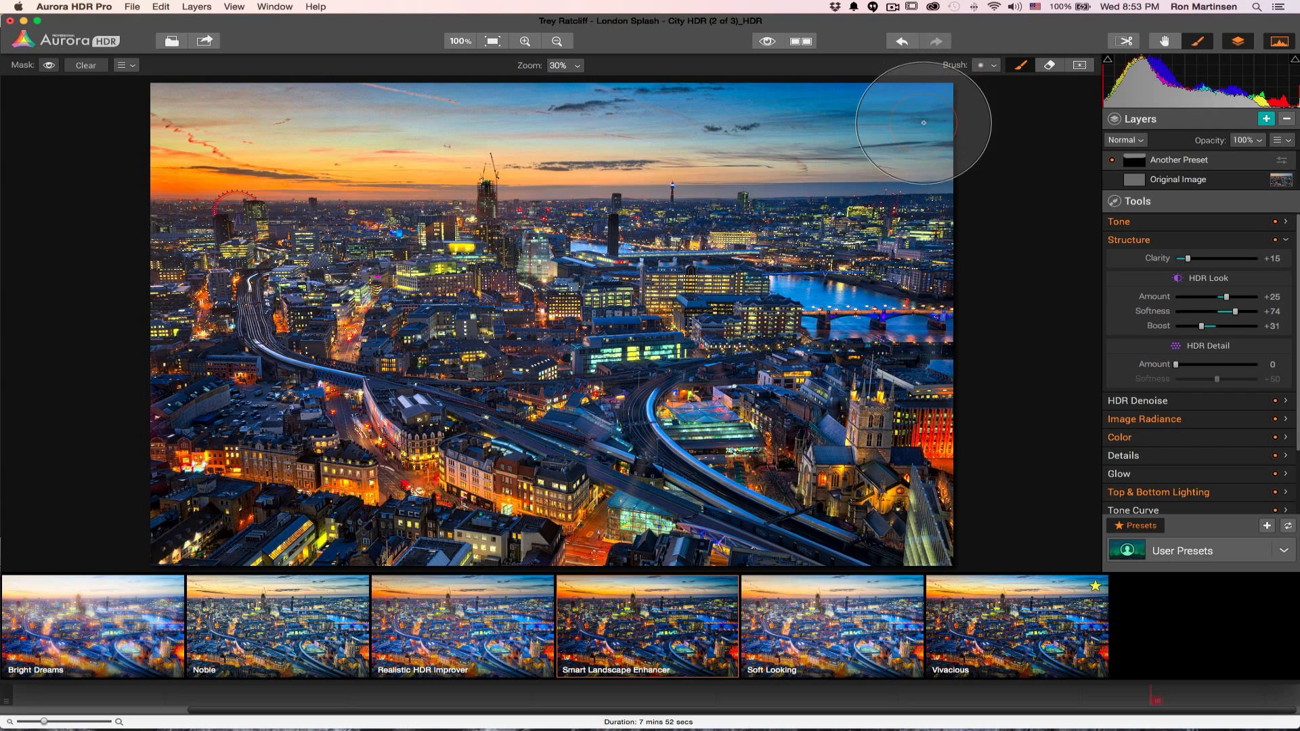
mouse_move(924, 129)
left_mouse_down()
mouse_move(410, 132)
mouse_move(250, 147)
mouse_move(176, 126)
mouse_move(209, 170)
mouse_move(709, 166)
mouse_move(918, 140)
left_mouse_up()
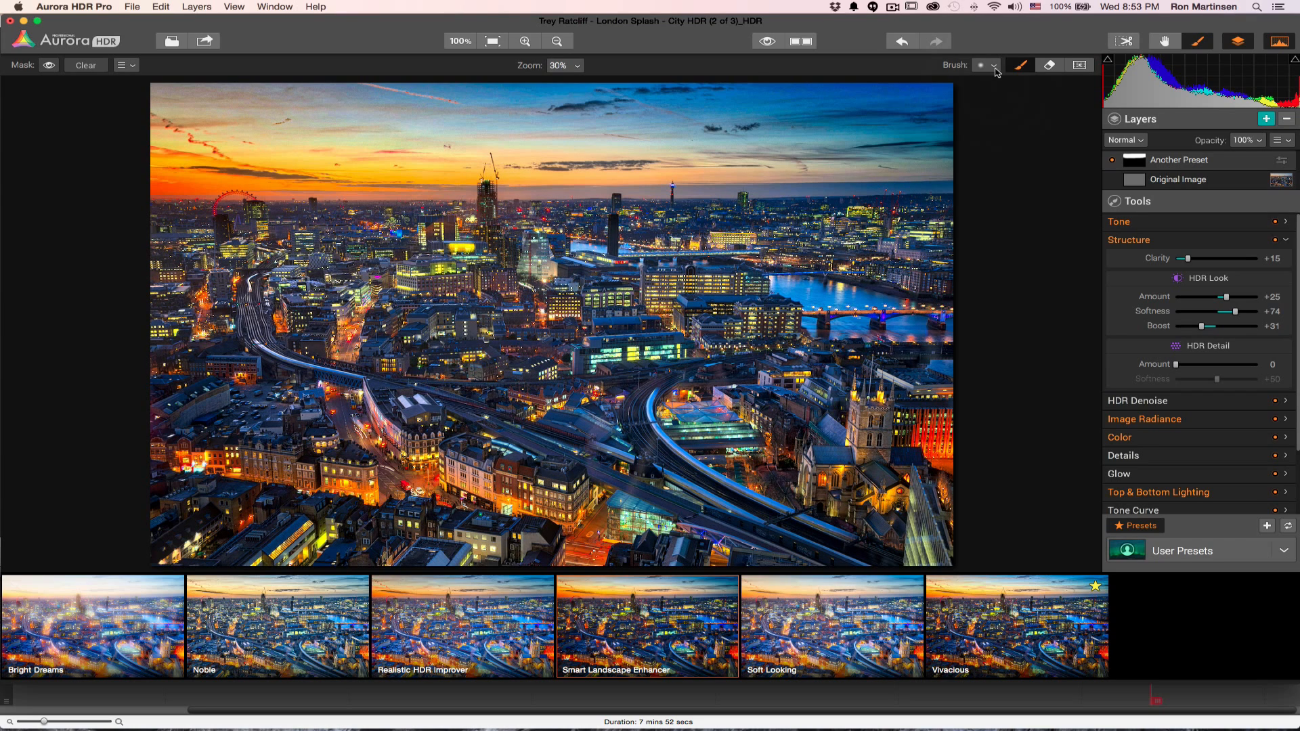
Check the painted sky coverage with the mask overlay, and review the available mask operations
left_click(47, 65)
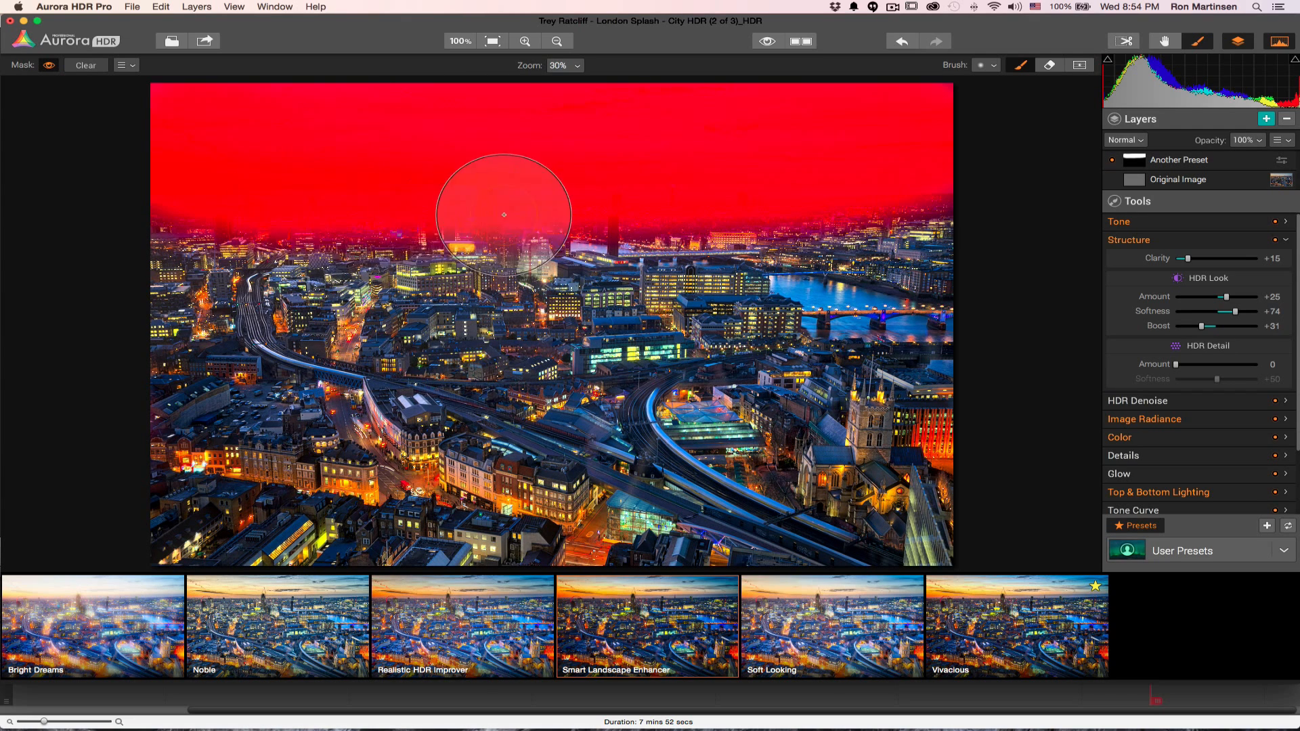
left_click(50, 66)
left_click(124, 67)
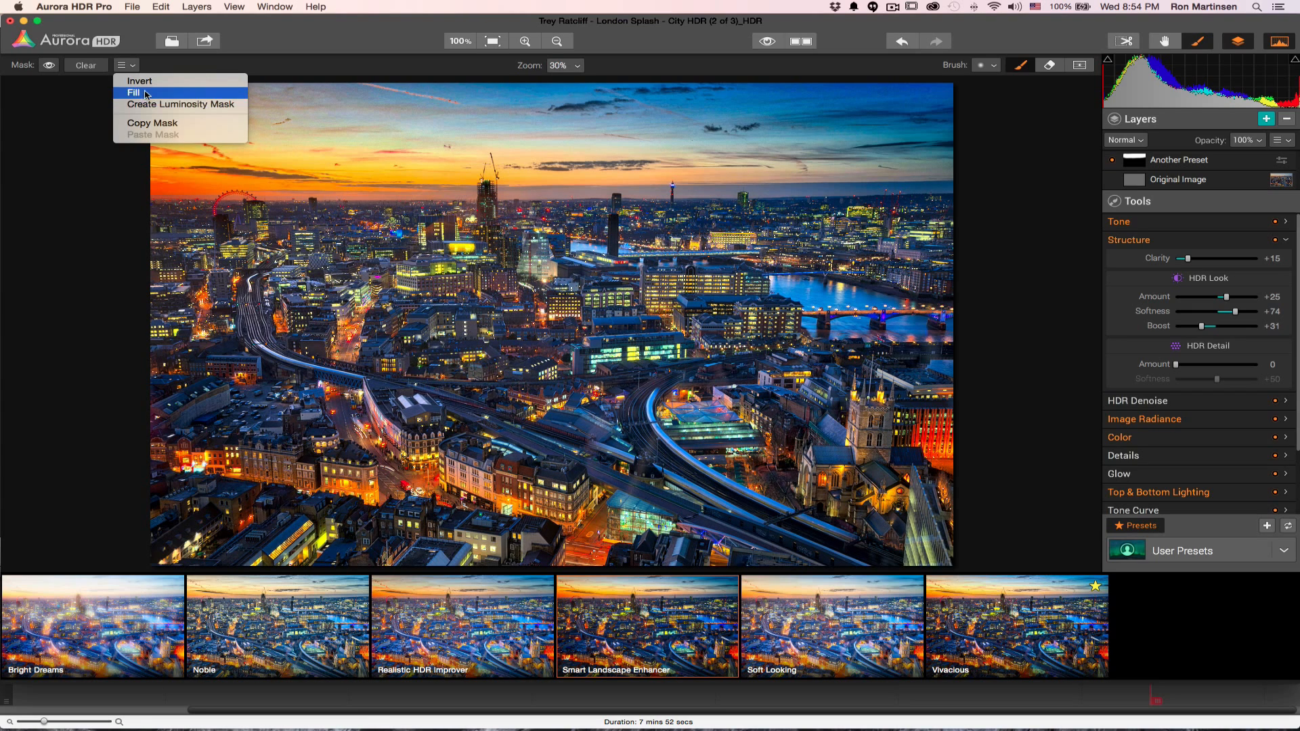
left_click(132, 68)
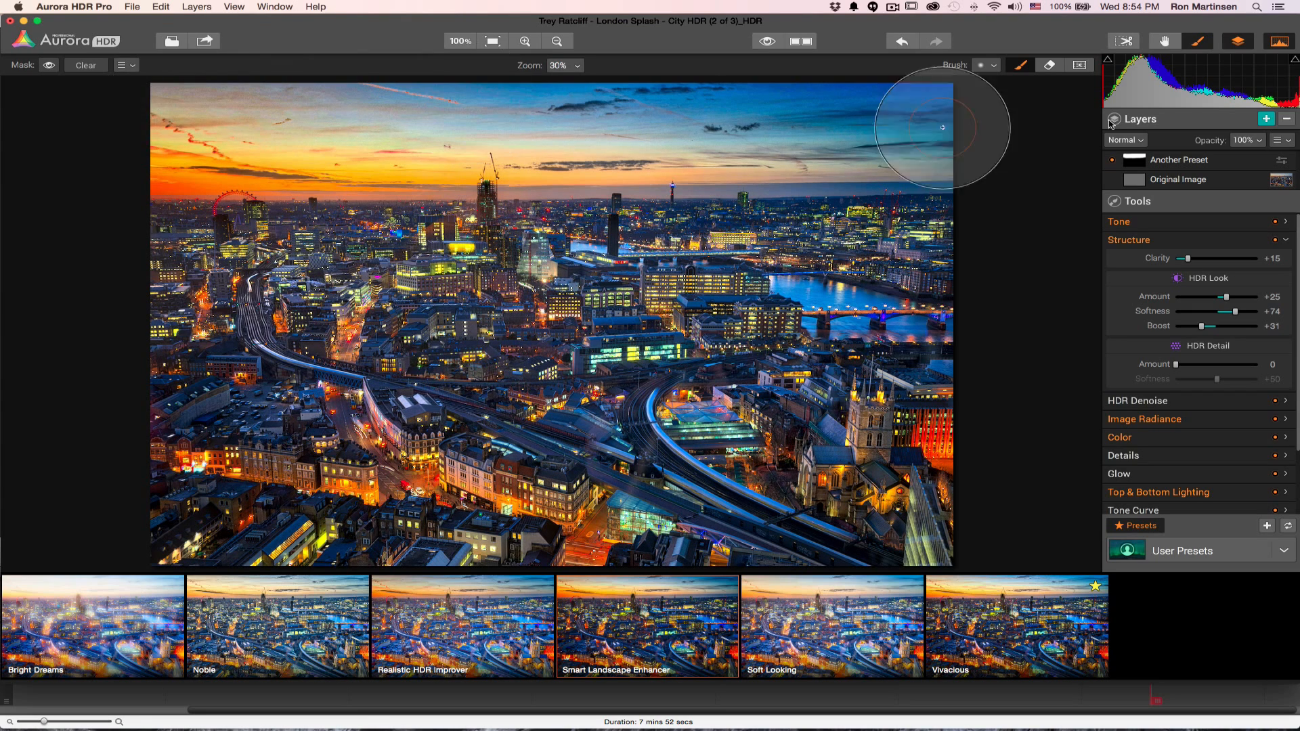
Use the Eraser to remove part of the Another Preset layer mask along the right side of the sky
left_click(1049, 66)
mouse_move(740, 131)
left_mouse_down()
mouse_move(921, 135)
mouse_move(839, 117)
mouse_move(798, 128)
mouse_move(899, 131)
left_mouse_up()
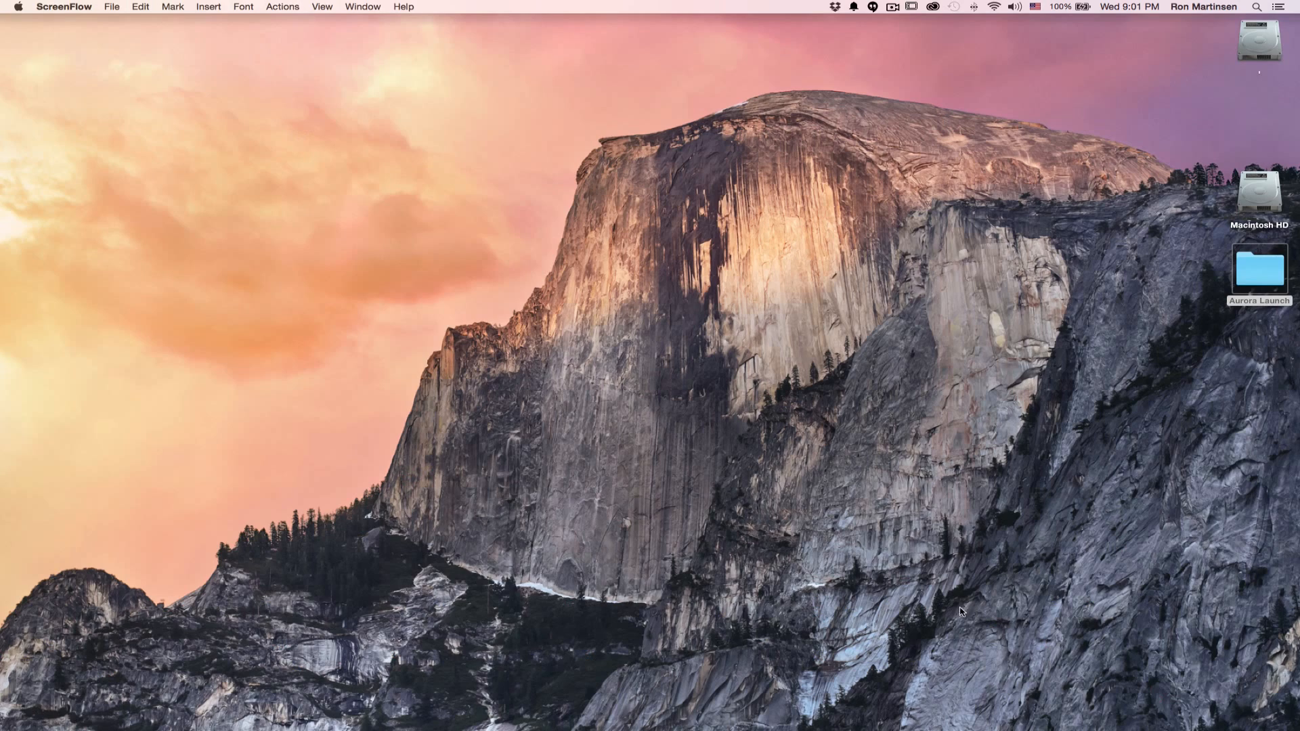
Launch Aurora HDR Pro and create an HDR from the brackets Asia 2012-3926.jpg, Asia 2012-3928.jpg and Asia 2012-3930.jpg with Ghosts Reduction
mouse_move(934, 728)
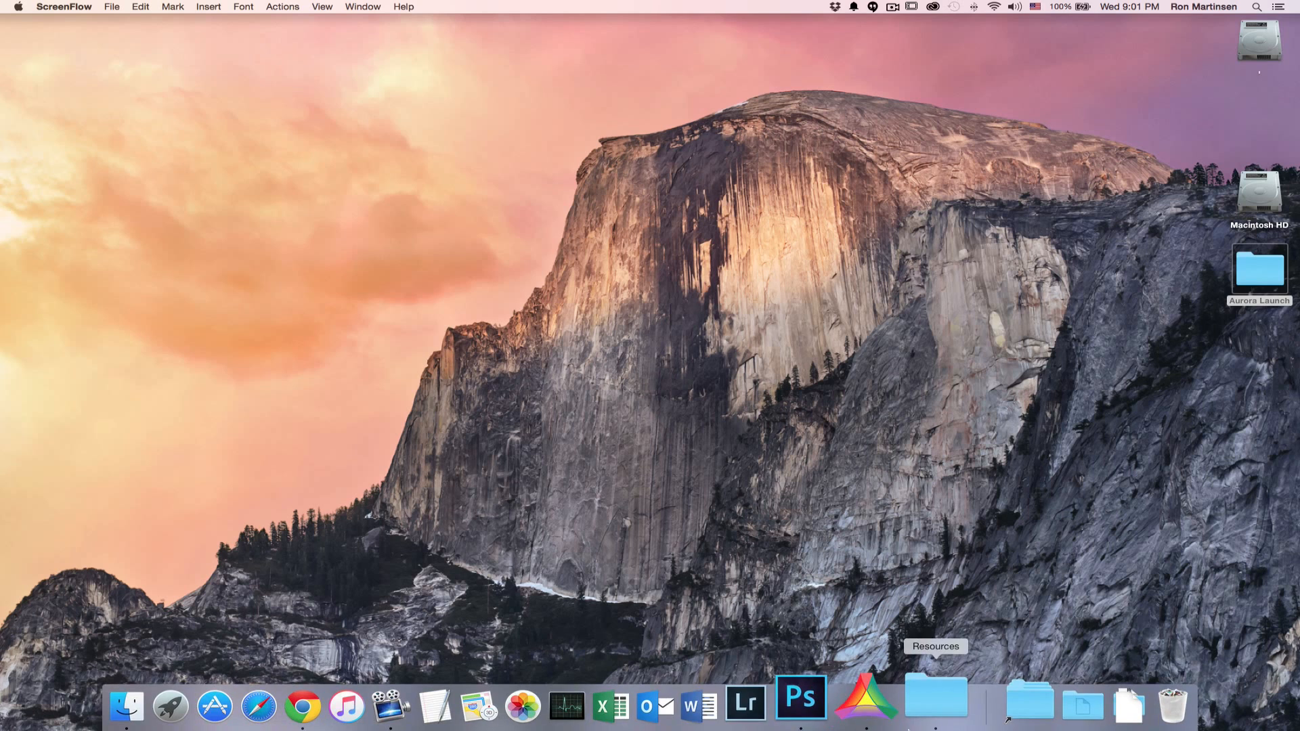
left_click(888, 712)
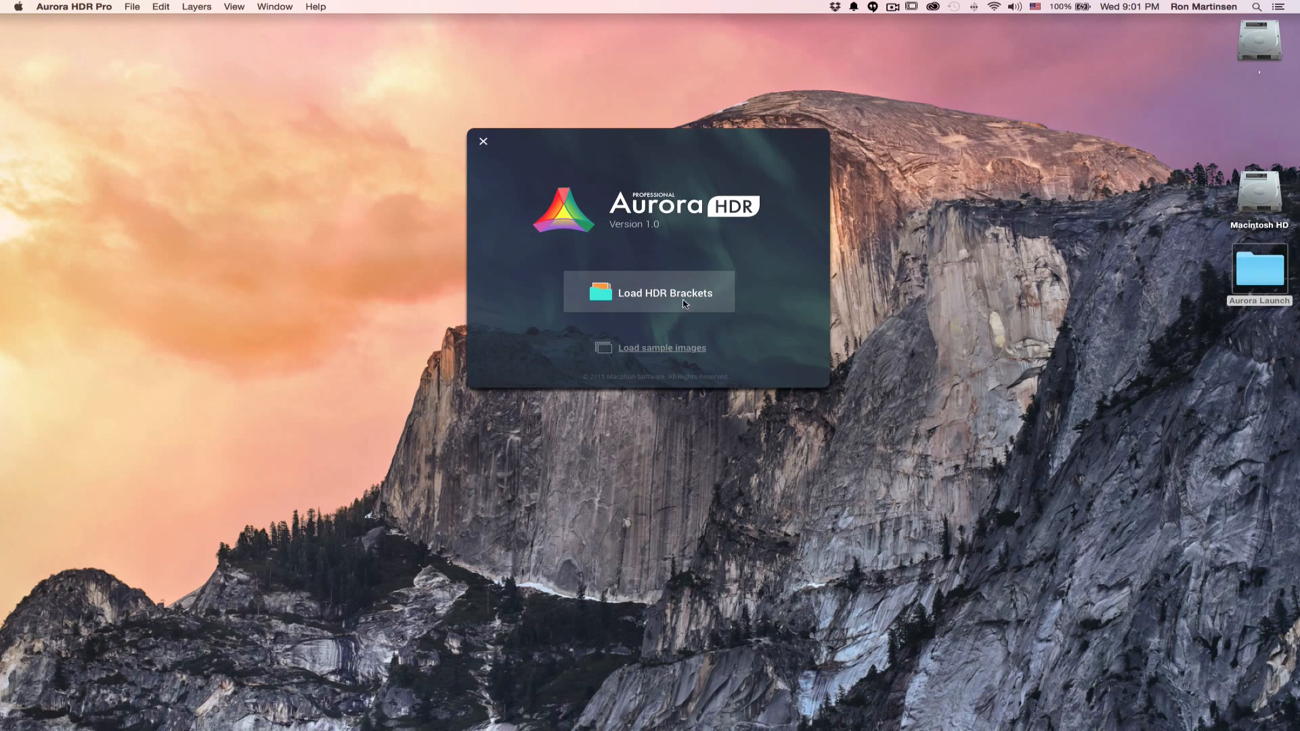
left_click(667, 298)
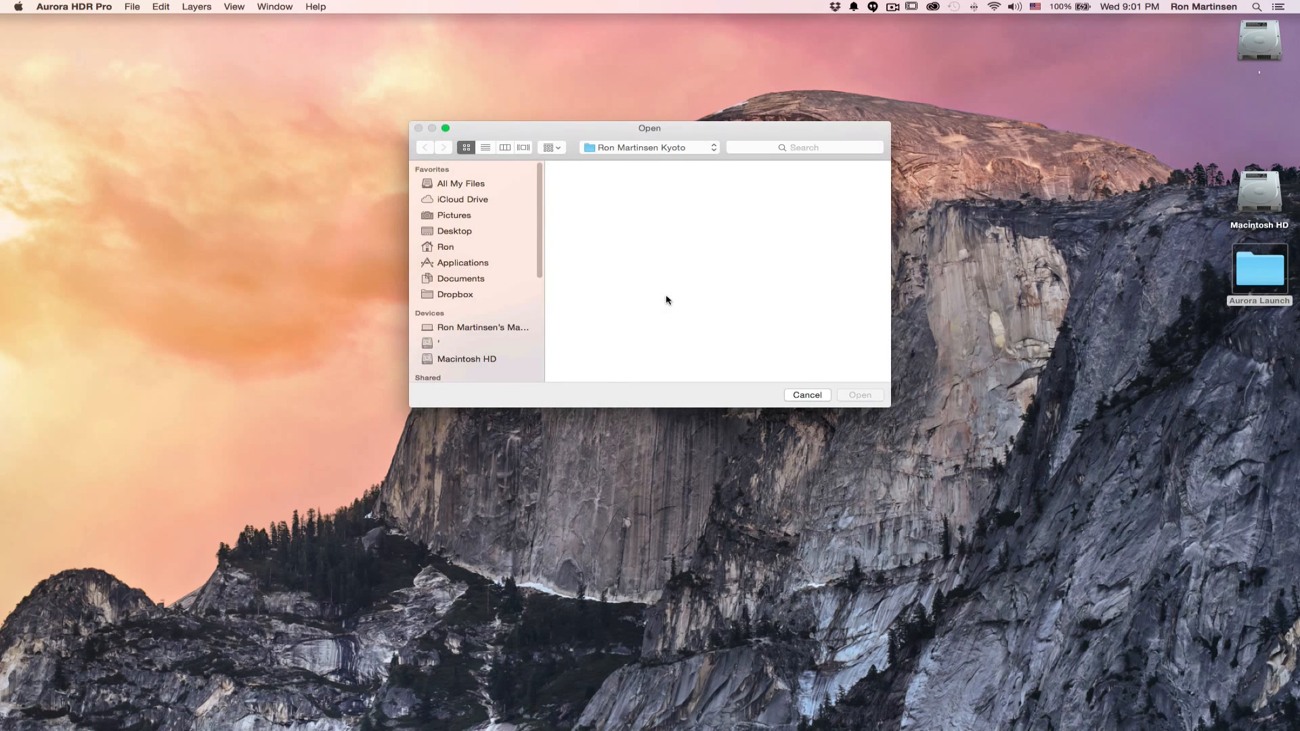
left_click_drag(579, 226, 860, 188)
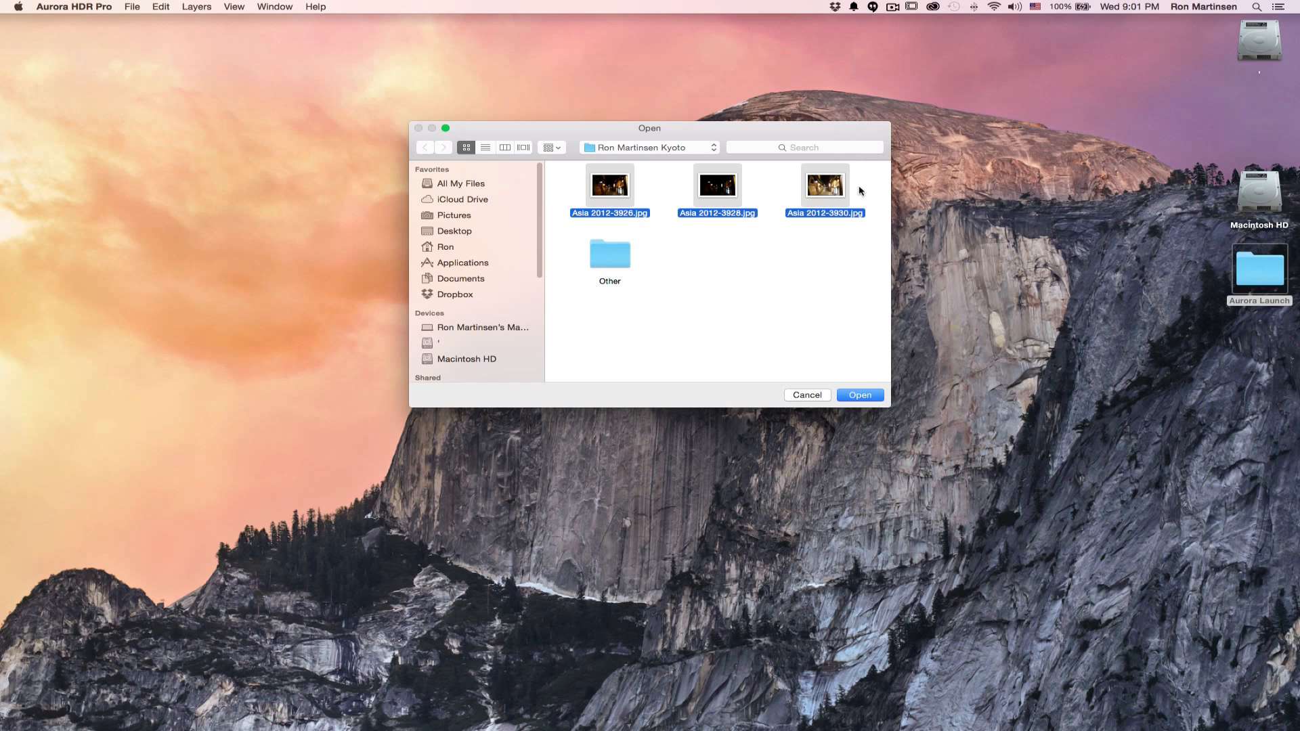
left_click(862, 396)
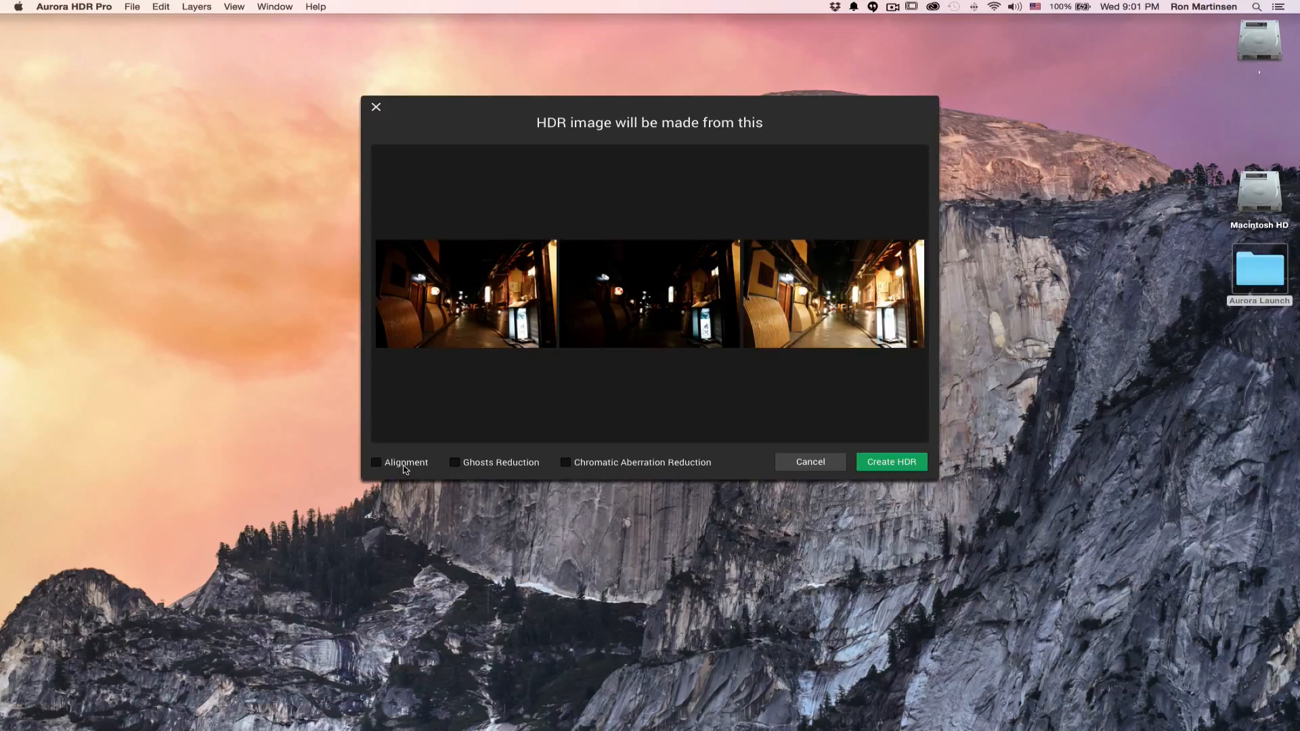
left_click(461, 469)
left_click(879, 465)
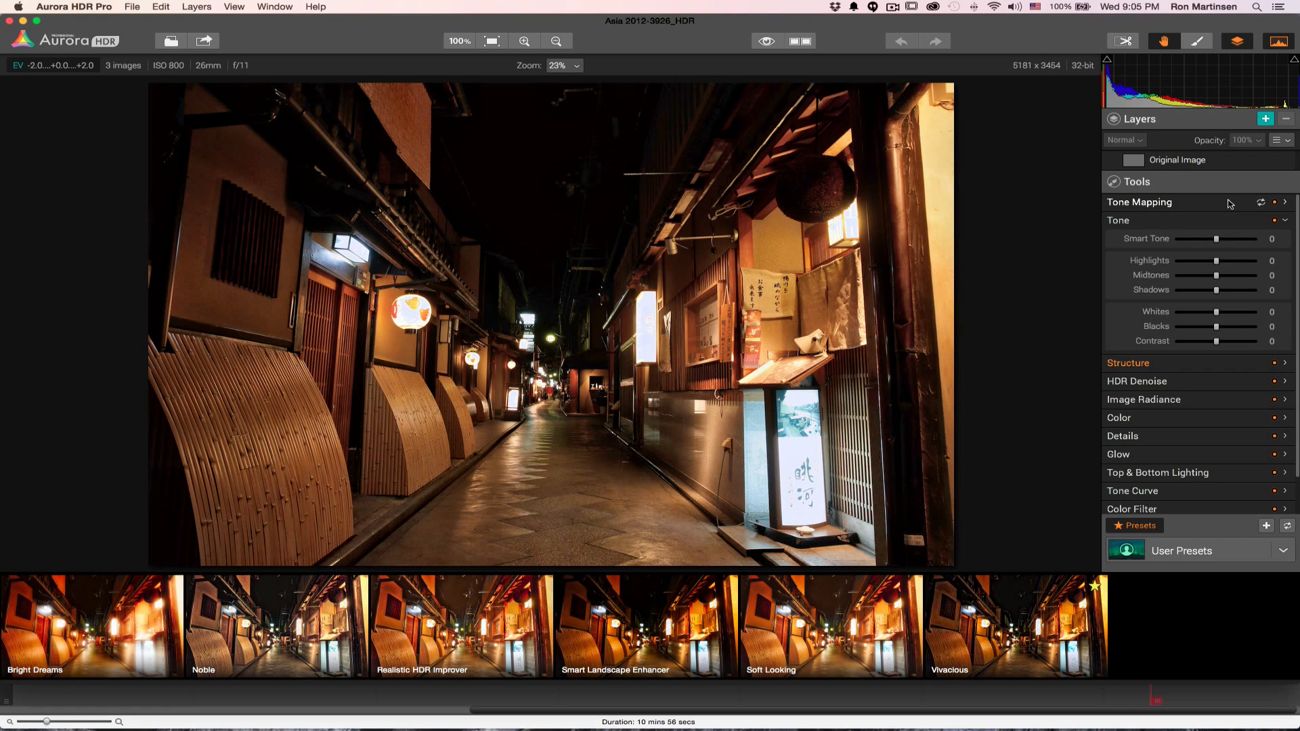
Try the Tone Mapping Spectrum at -100 and +100 on the street scene, resetting it to 0 after each
left_click(1287, 203)
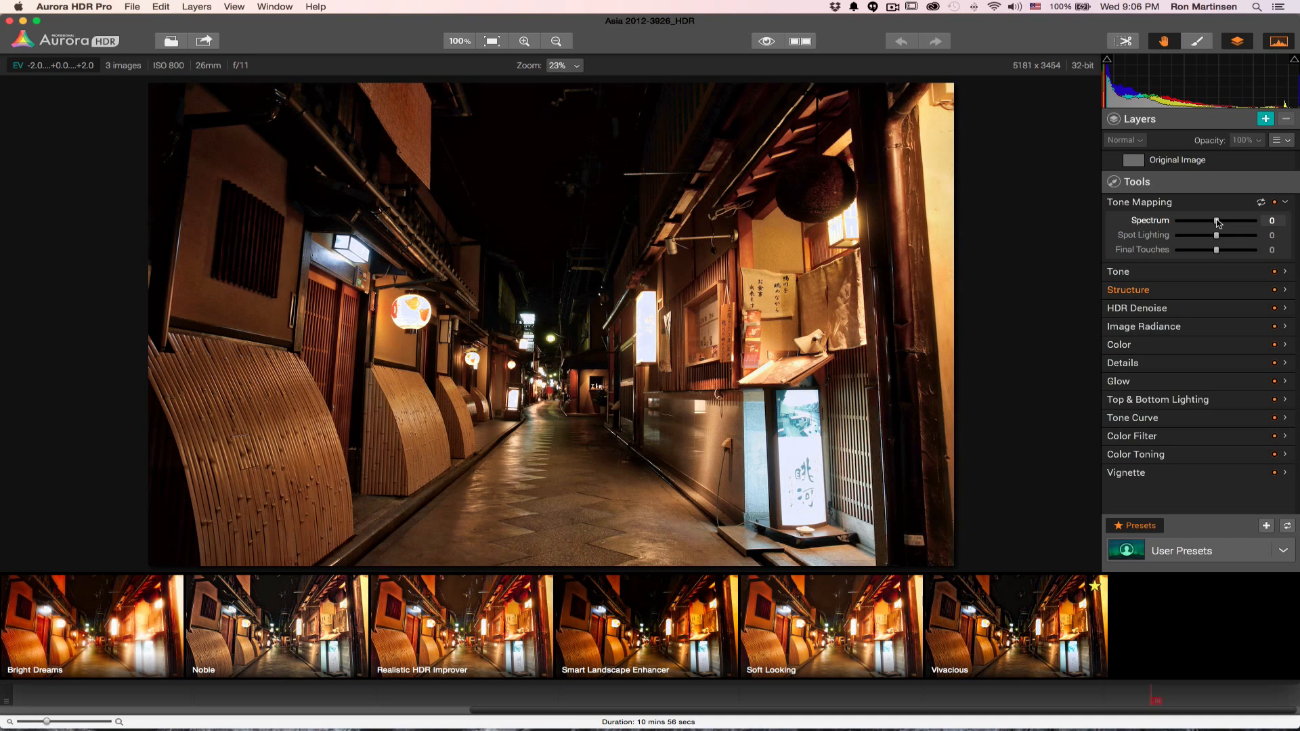
left_click_drag(1218, 222, 1172, 234)
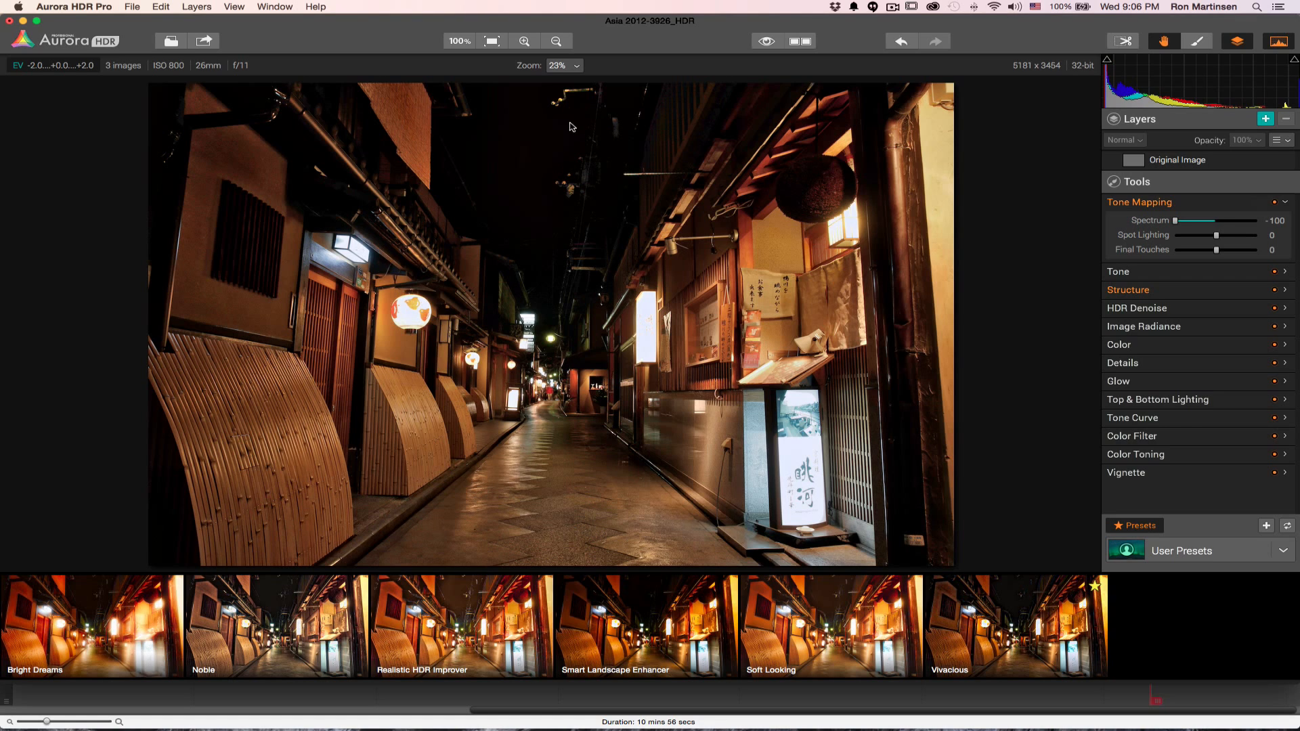
double_click(1163, 223)
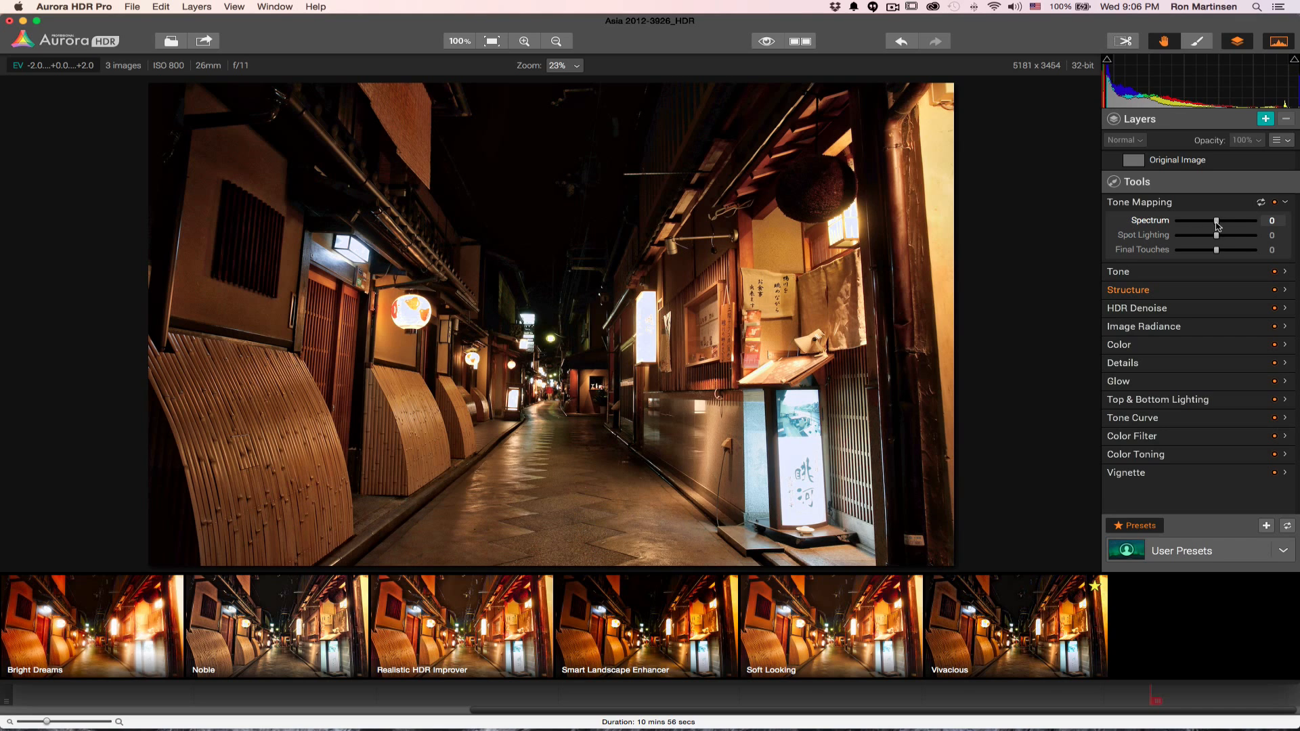
left_click_drag(1216, 224, 1258, 222)
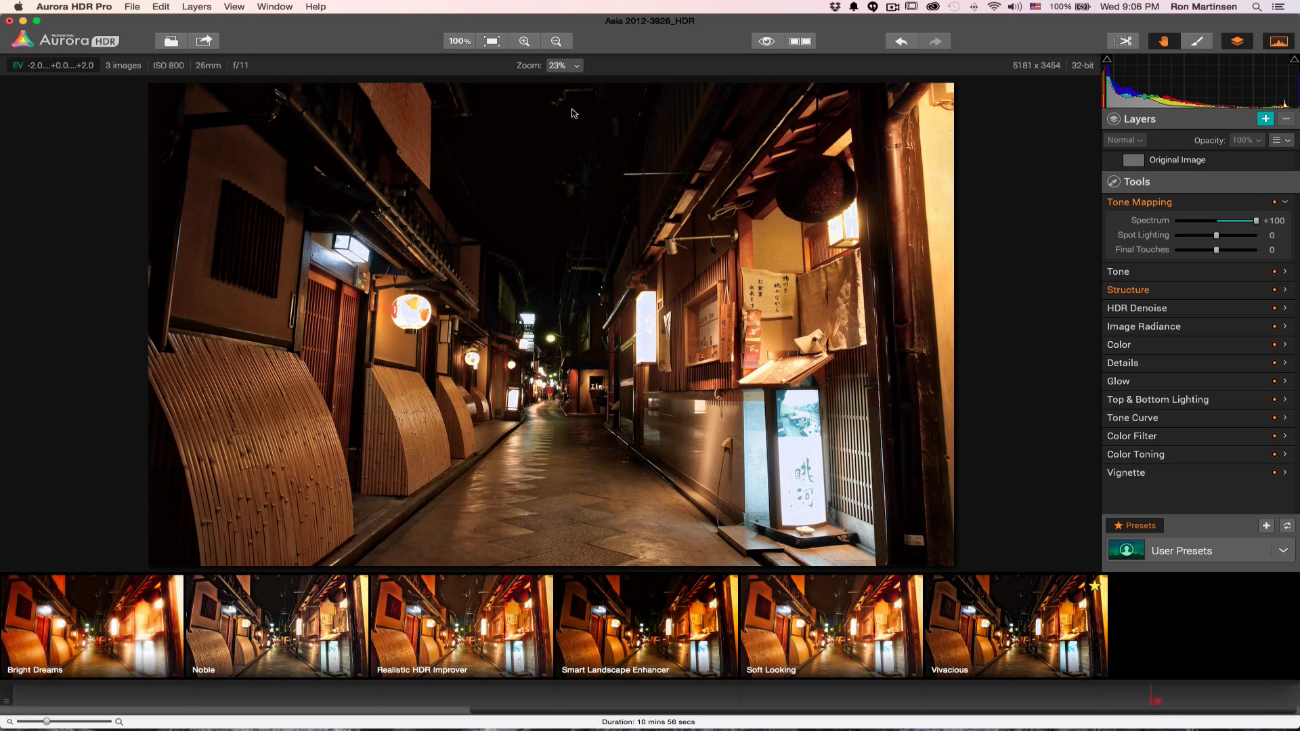
double_click(1157, 220)
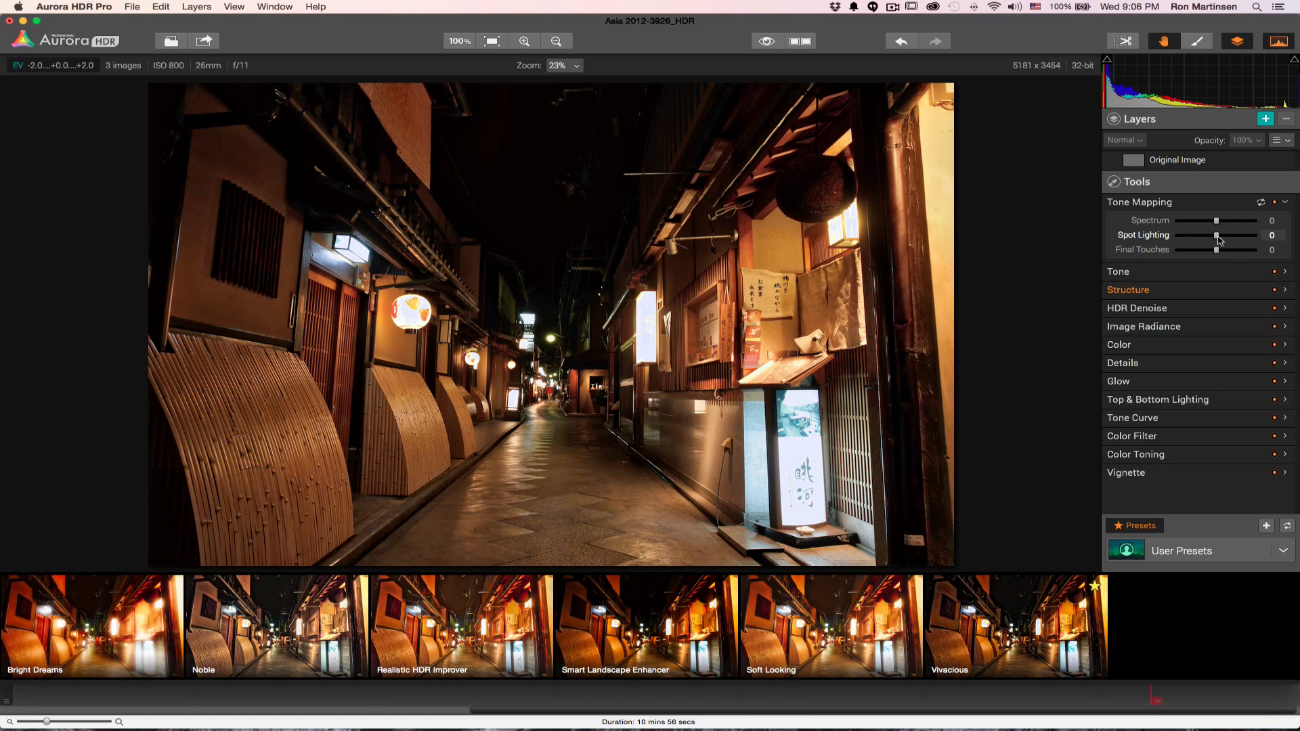
Try Spot Lighting at -100 with a before/after comparison and at +100, and reset it to 0
left_click_drag(1216, 237, 1172, 237)
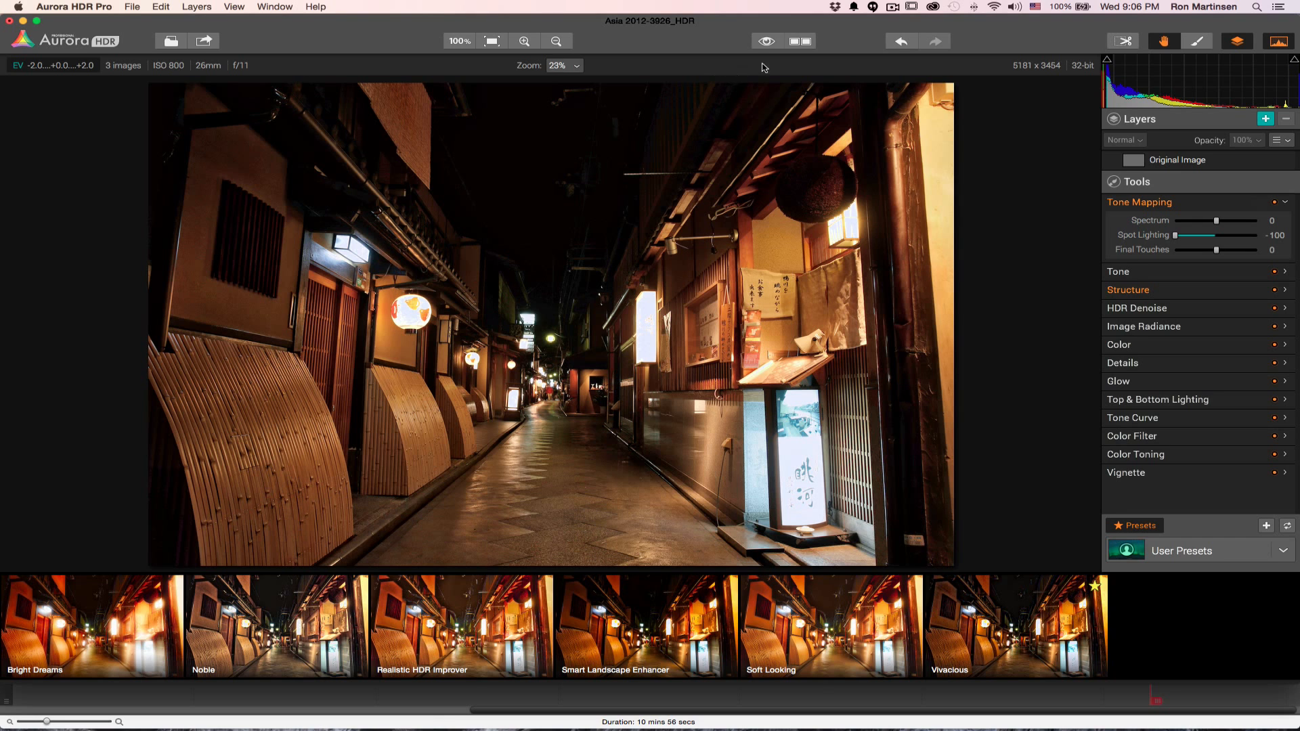
left_click(766, 42)
left_click(766, 42)
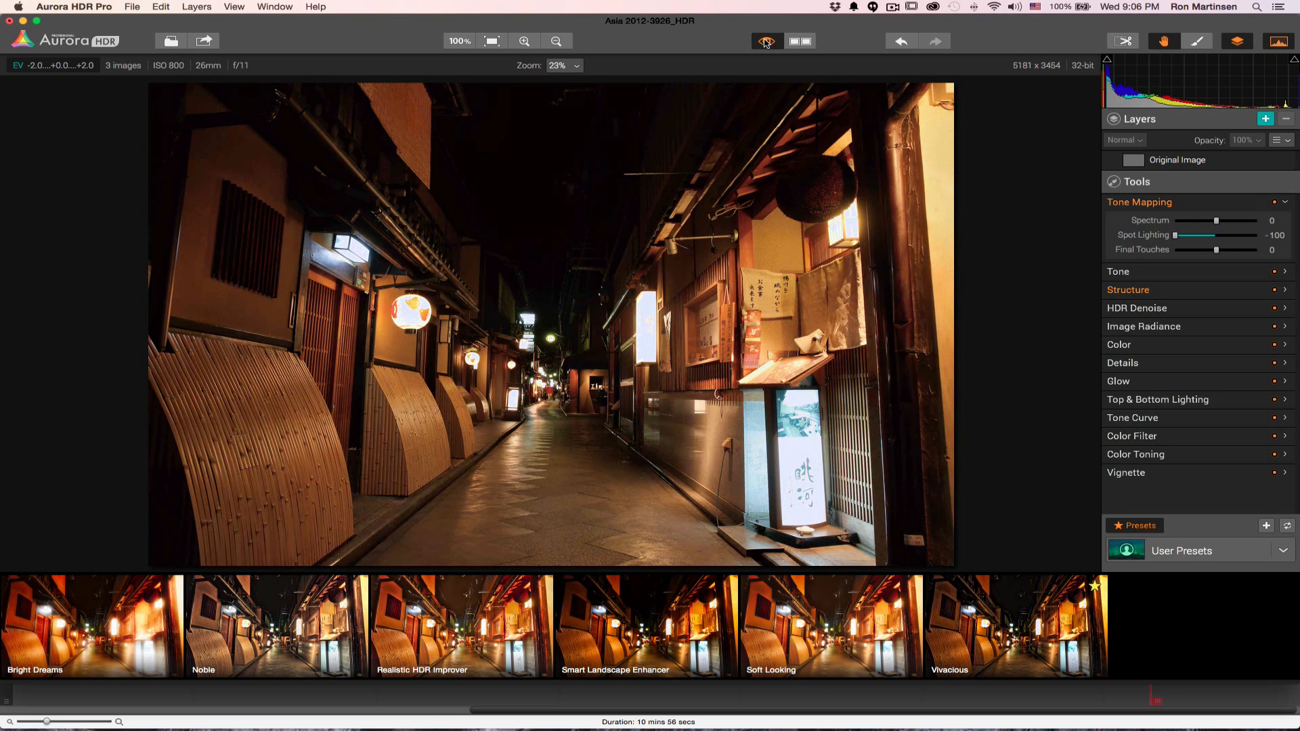
left_click(765, 42)
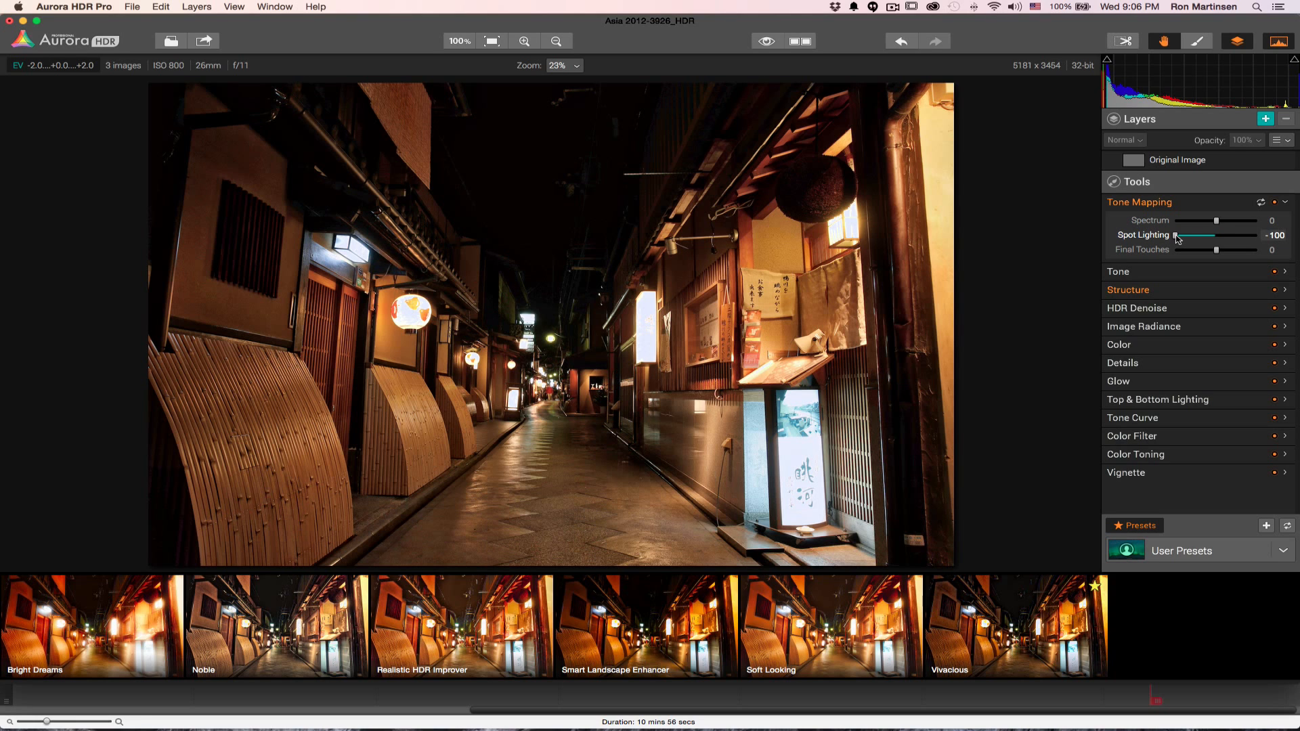
left_click_drag(1176, 238, 1259, 237)
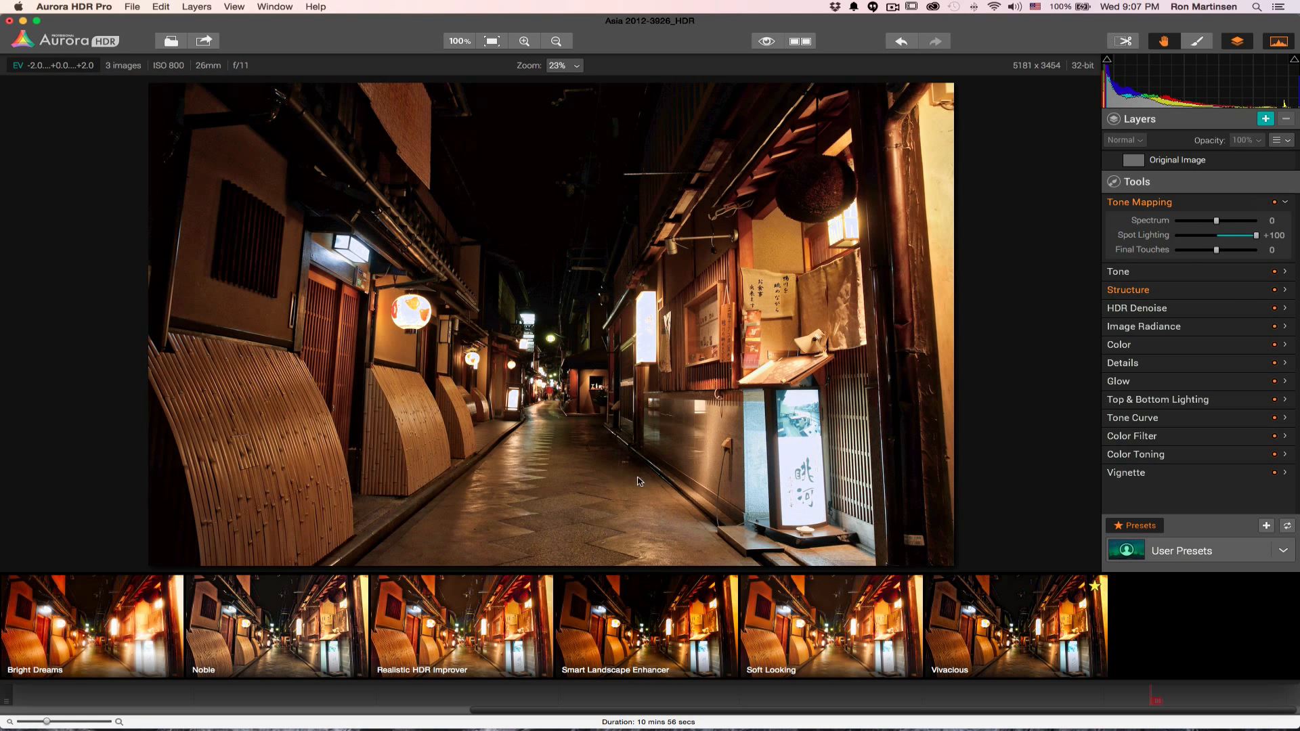
double_click(1154, 238)
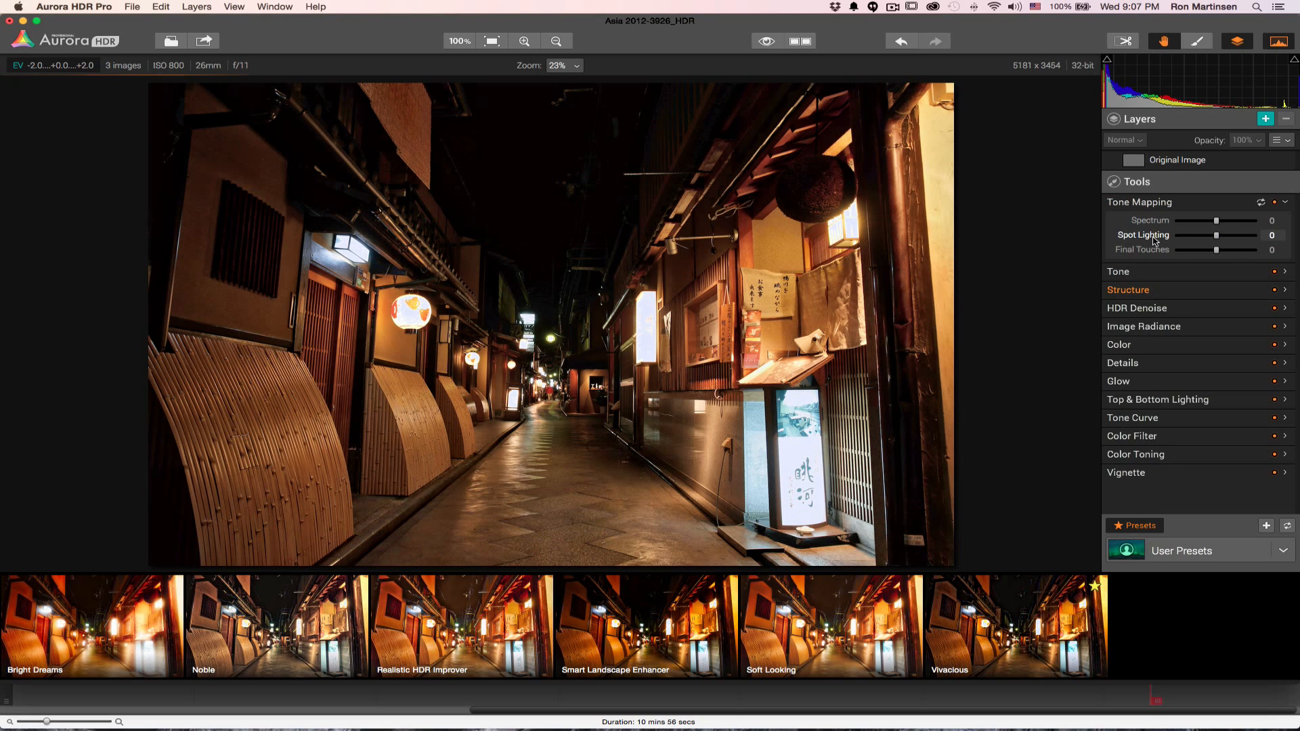
Try Final Touches at -100, +100 and +11, and reset it to 0
left_click_drag(1216, 249, 1165, 262)
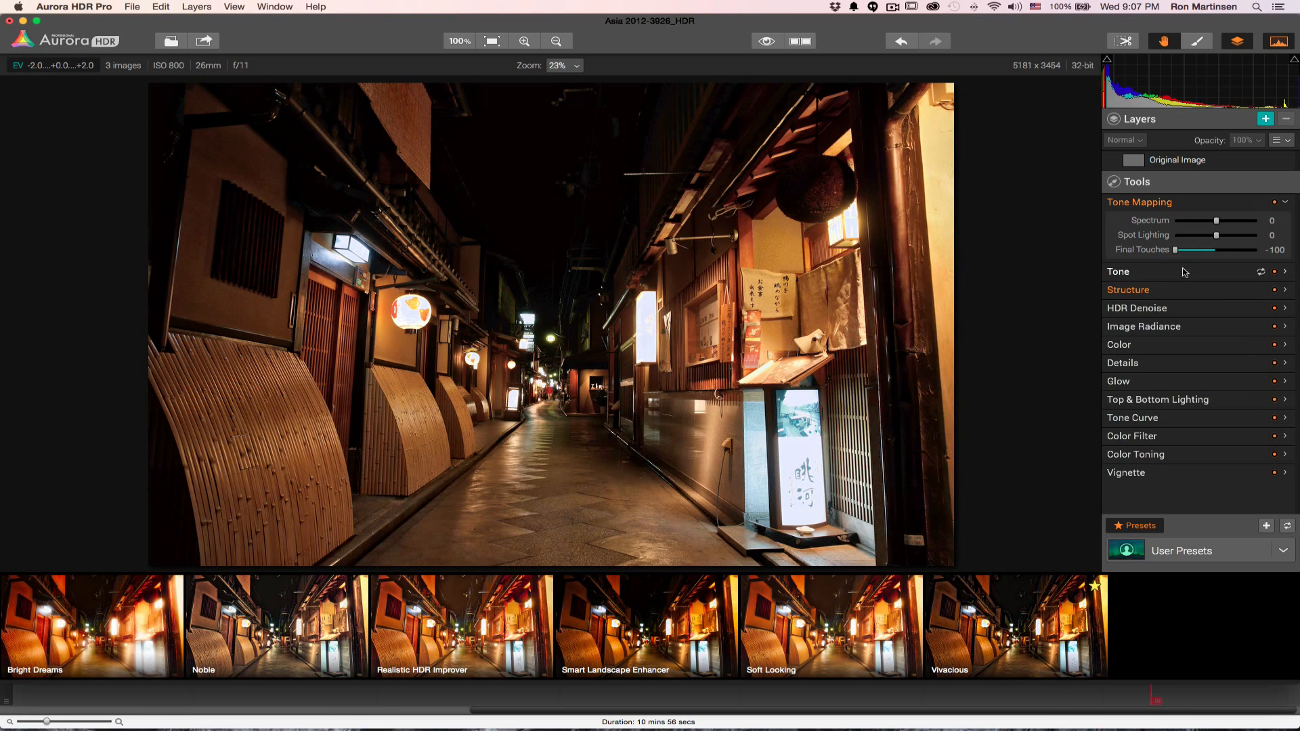
left_click_drag(1177, 250, 1258, 251)
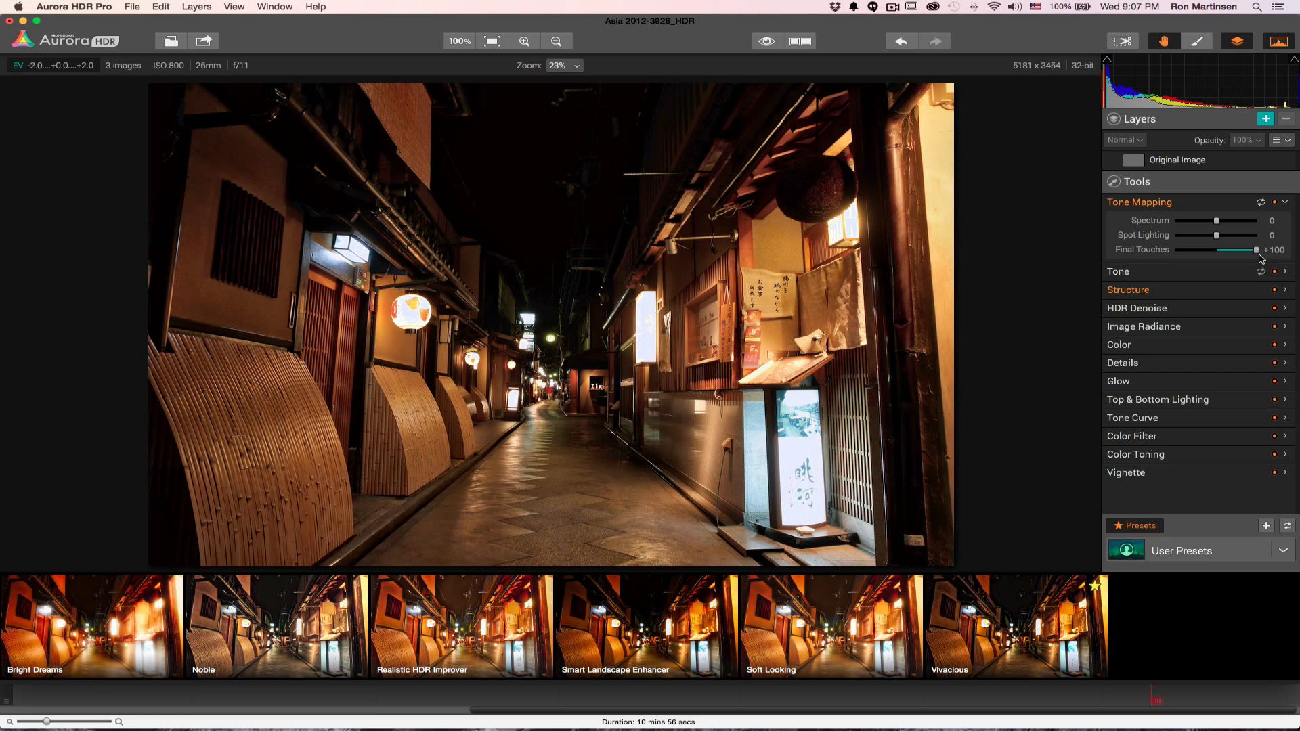
left_click_drag(1258, 252, 1221, 257)
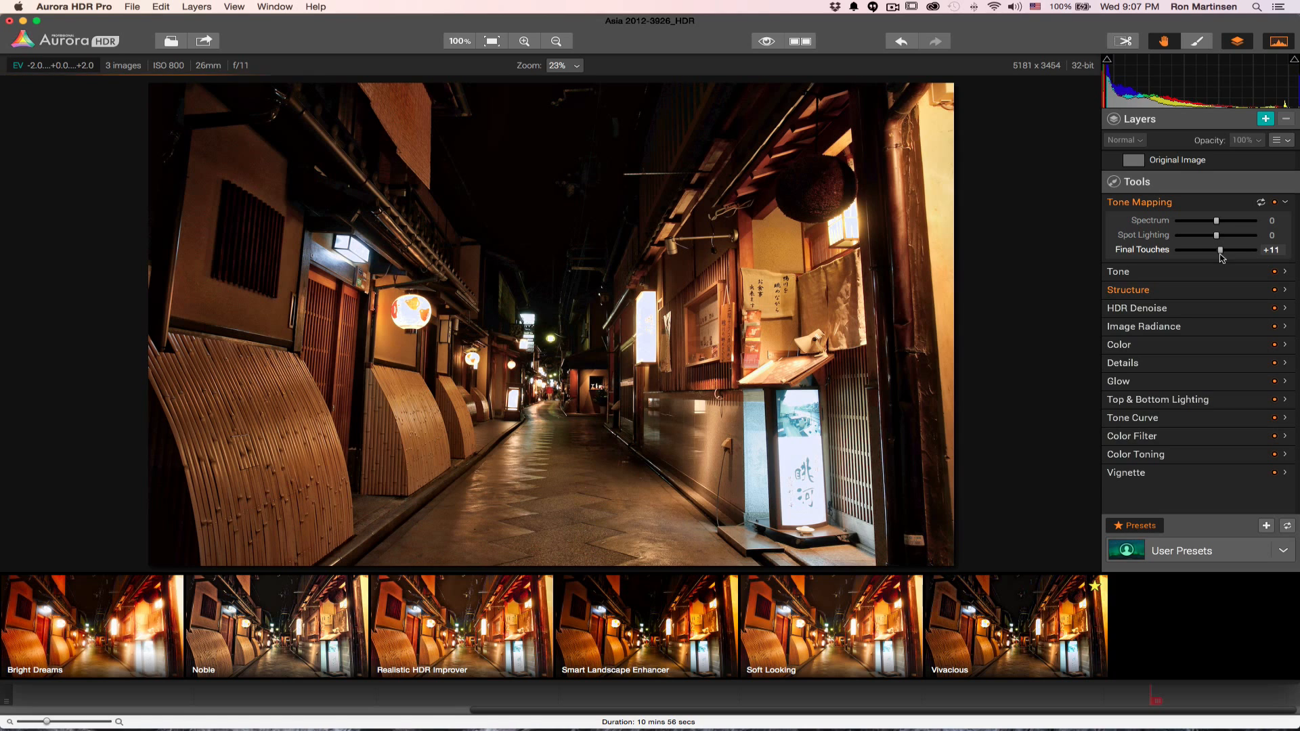
double_click(1153, 250)
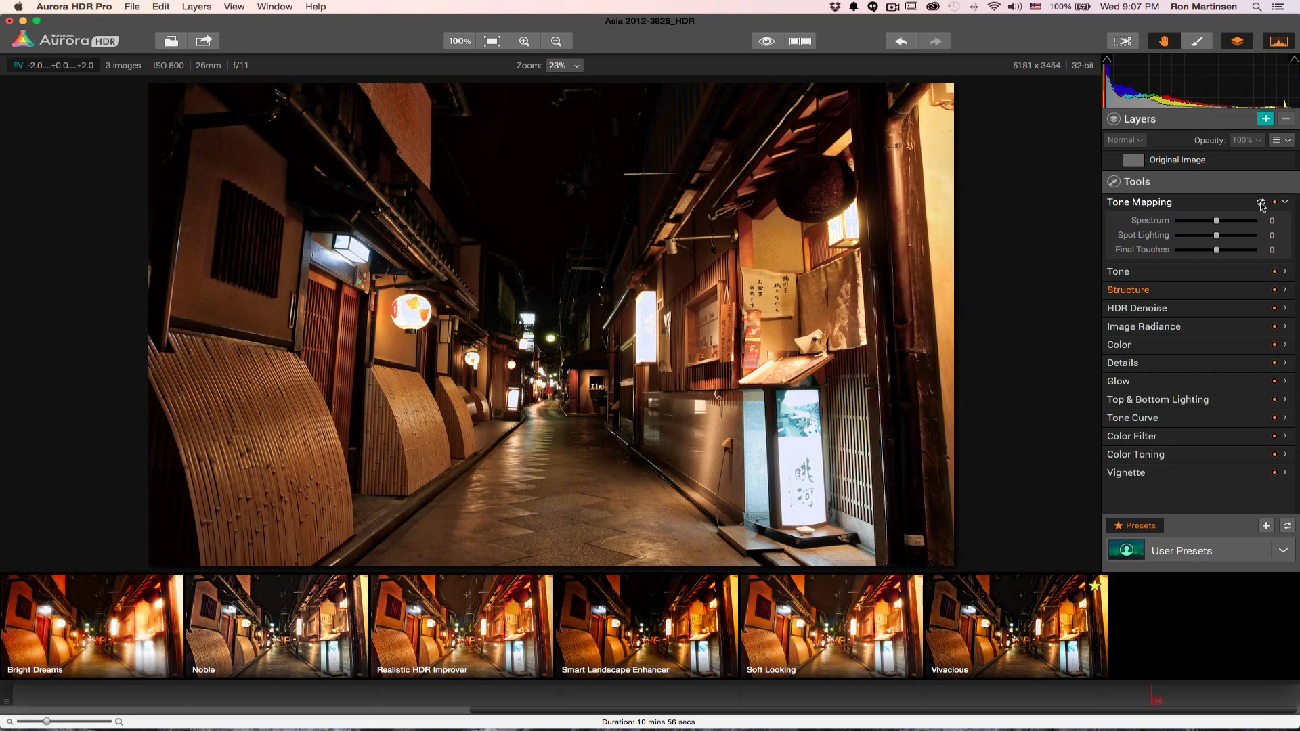
Try the Tone tool's Smart Tone at +100 and -100, then Highlights at -100, resetting each slider to 0
left_click(1285, 273)
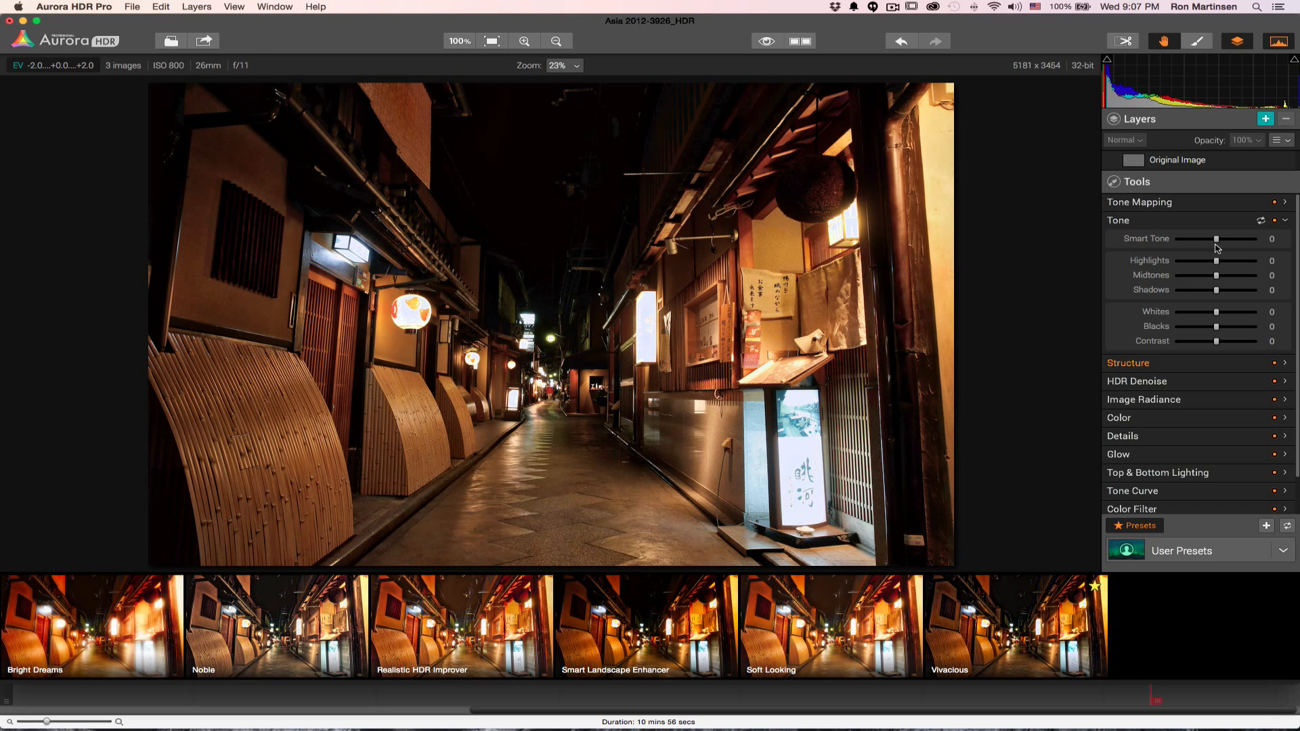
left_click_drag(1216, 242, 1281, 242)
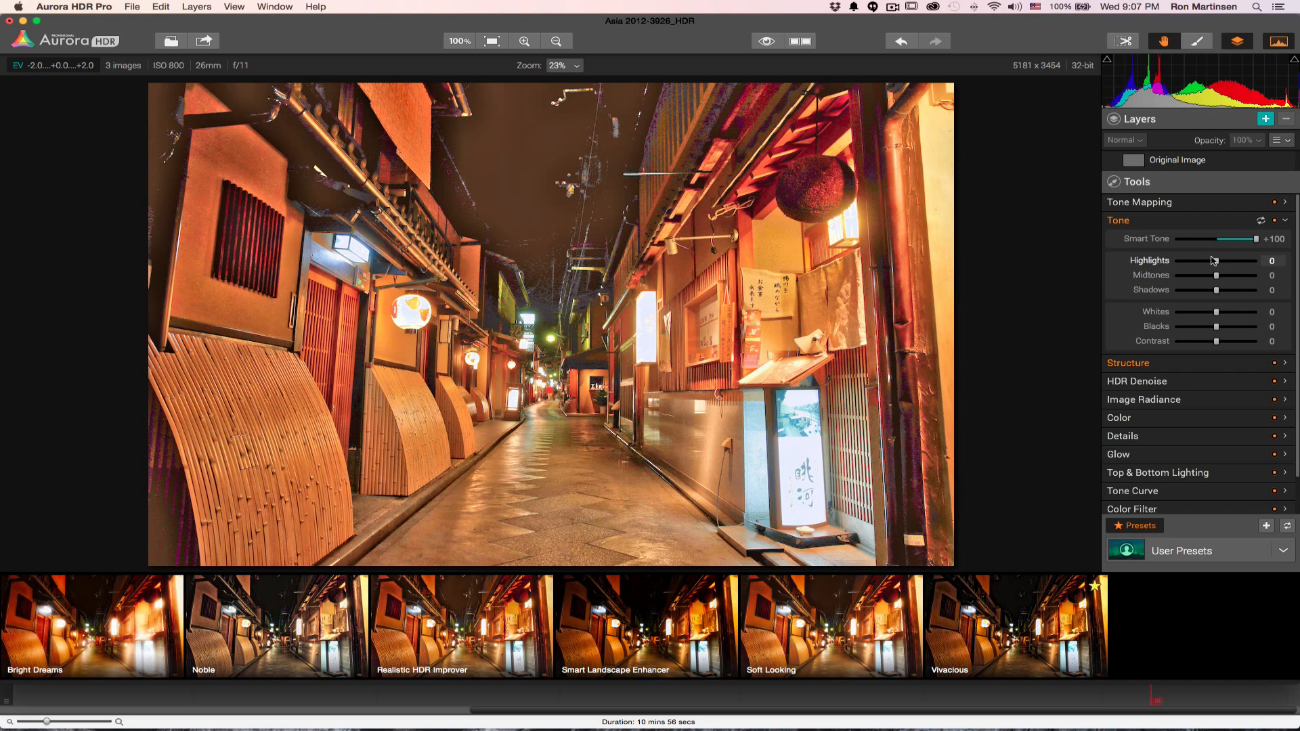
left_click_drag(1257, 239, 1175, 239)
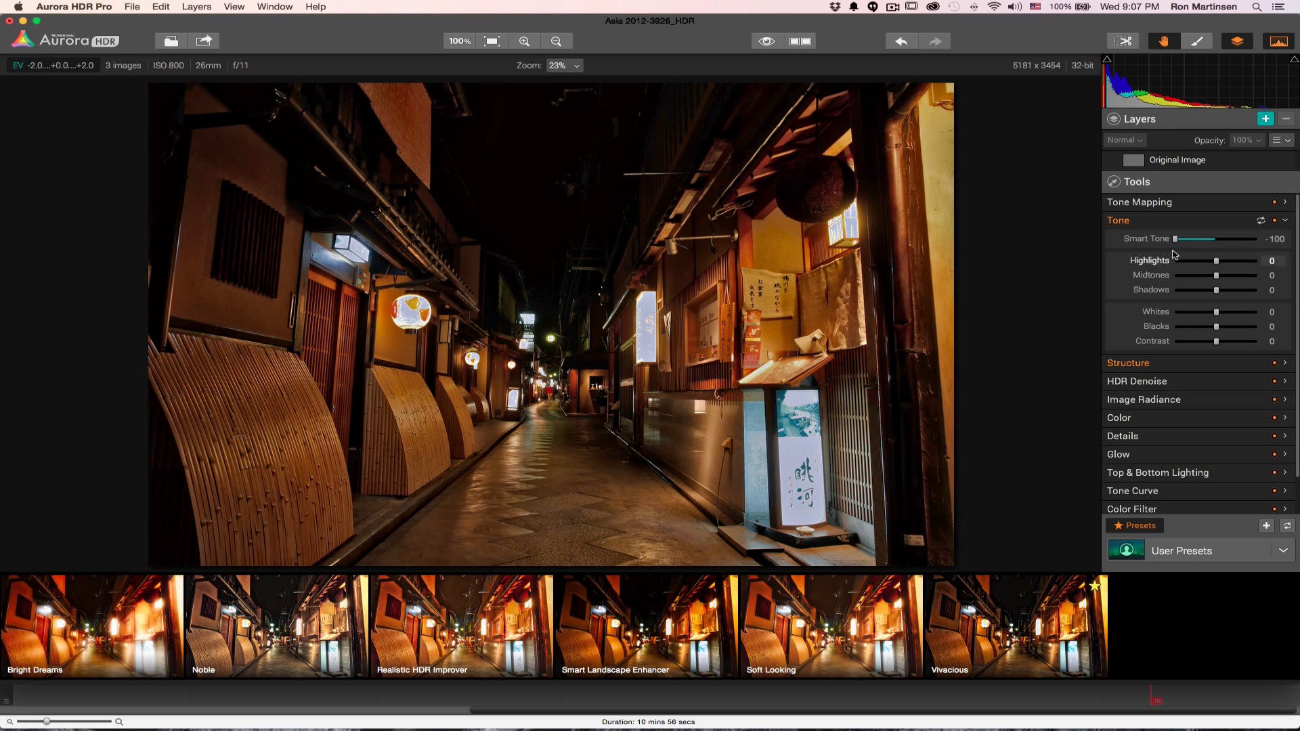
left_click(1261, 221)
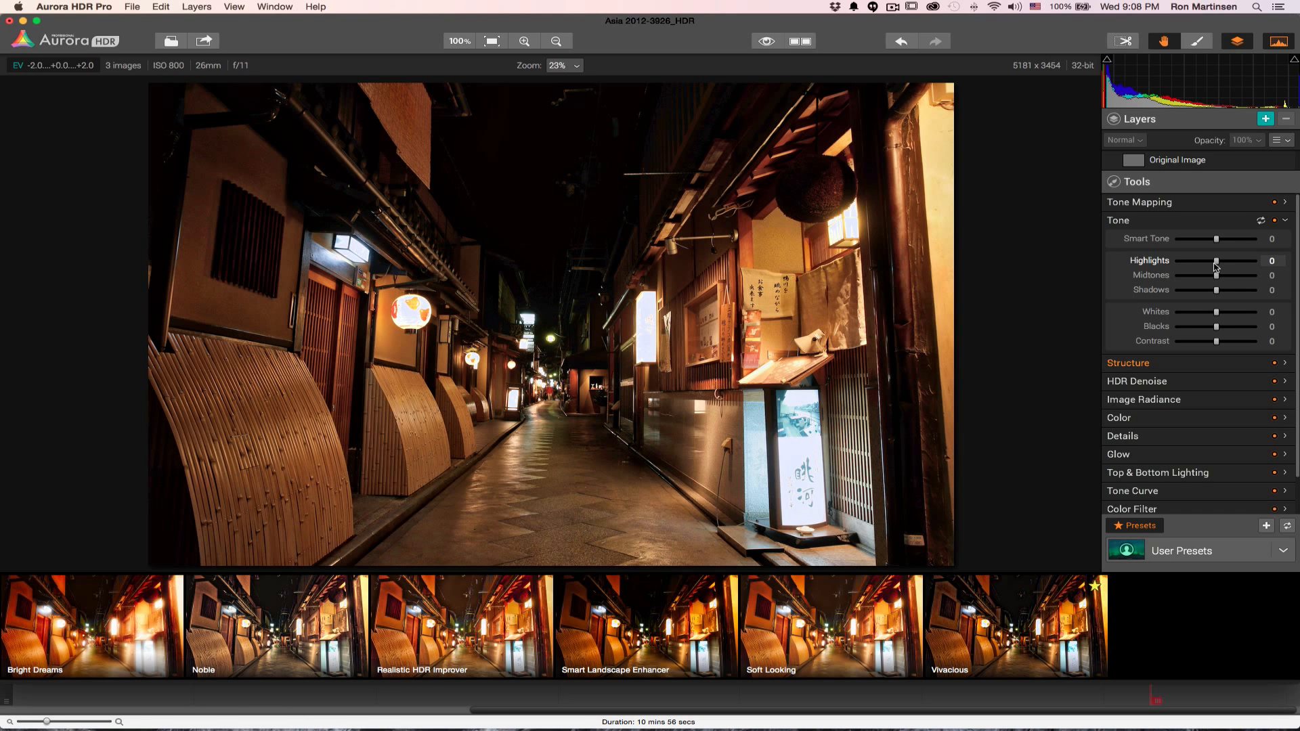
left_click_drag(1216, 262, 1176, 262)
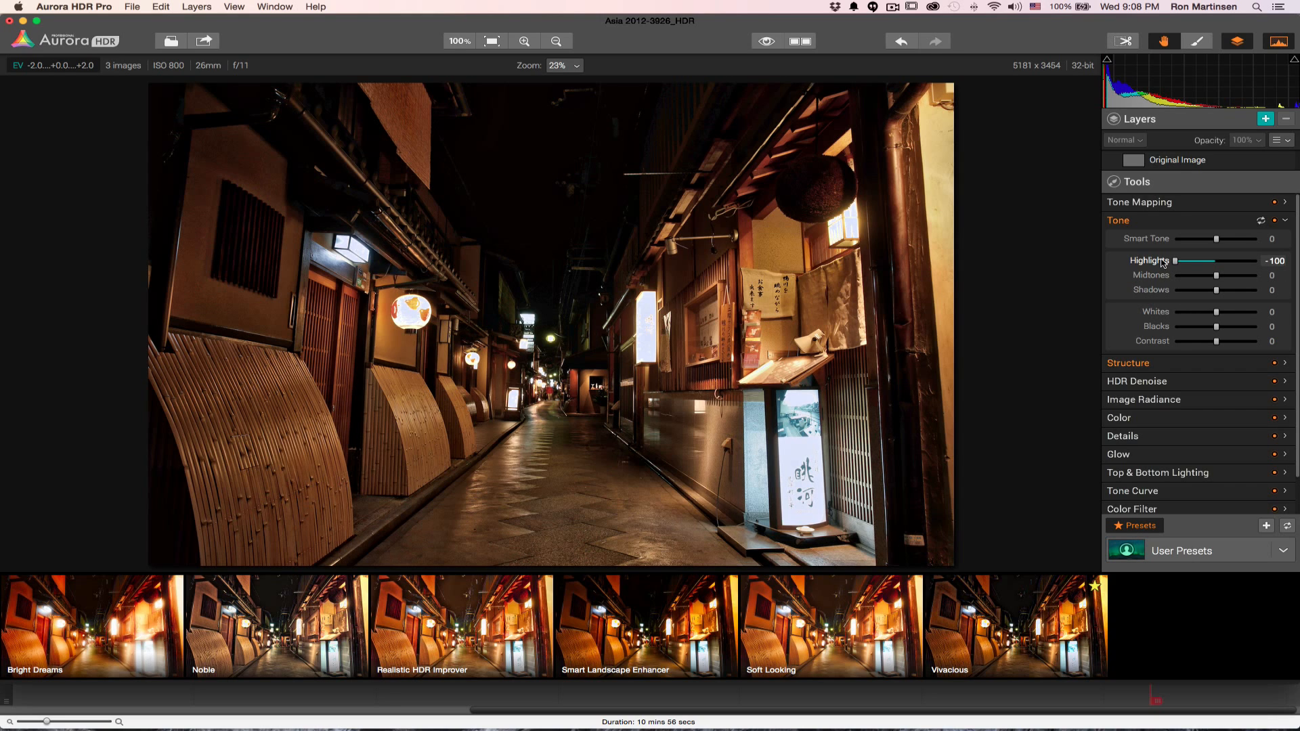
left_click(1261, 221)
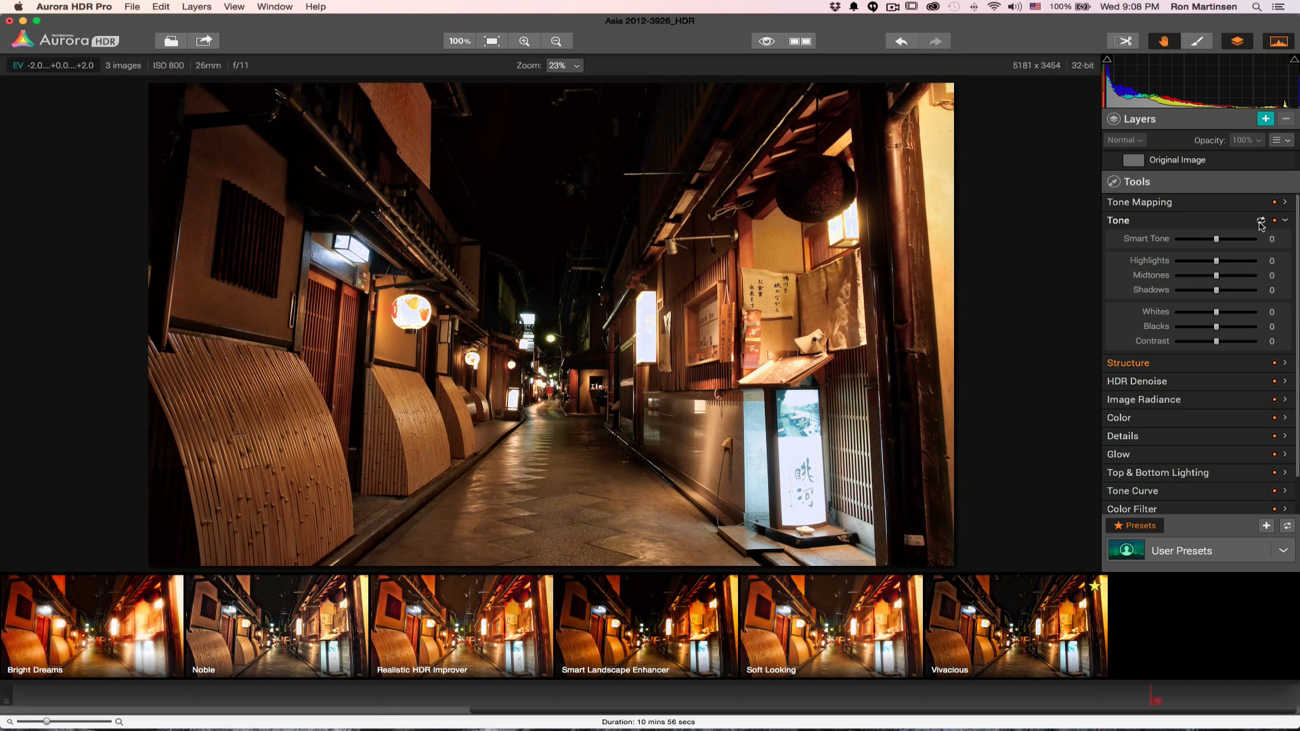
Add a layer named "Dark Image" and set its source image to HDR Frame 0 (EV -2.0)
left_click(1268, 122)
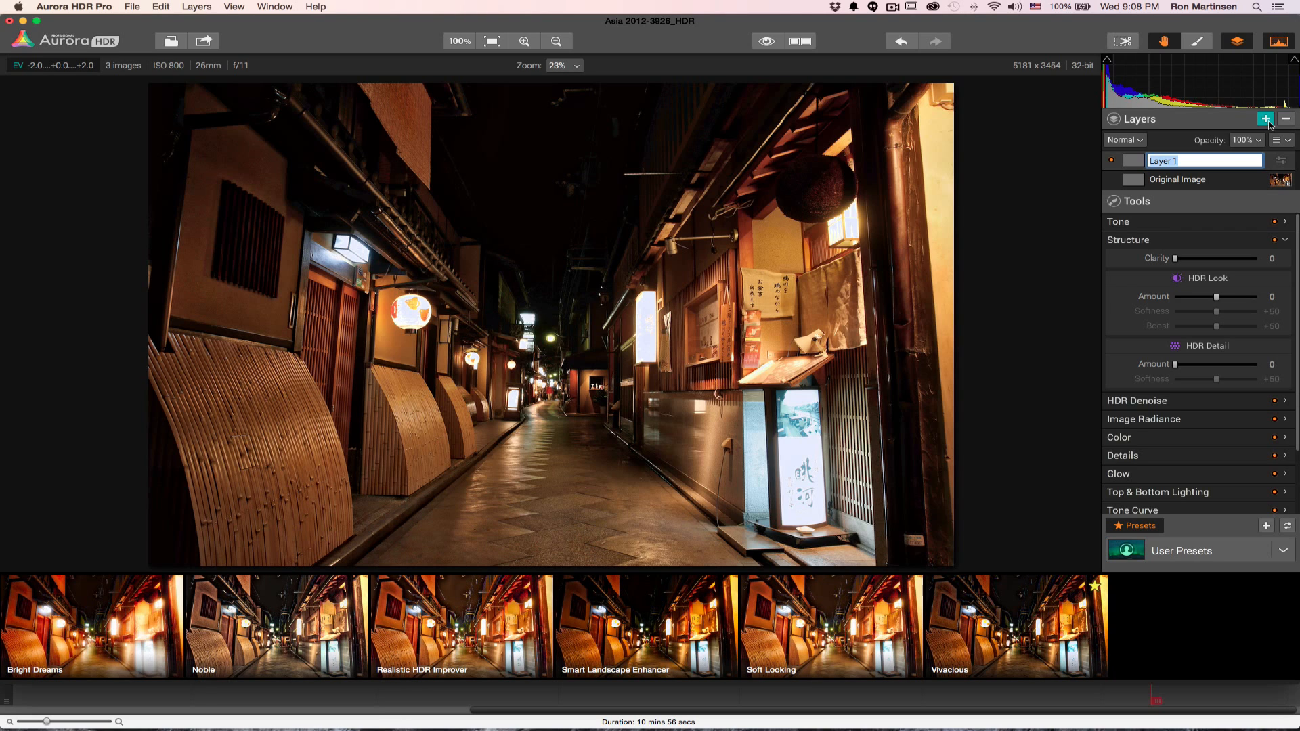
type("Dark Image")
key("Return")
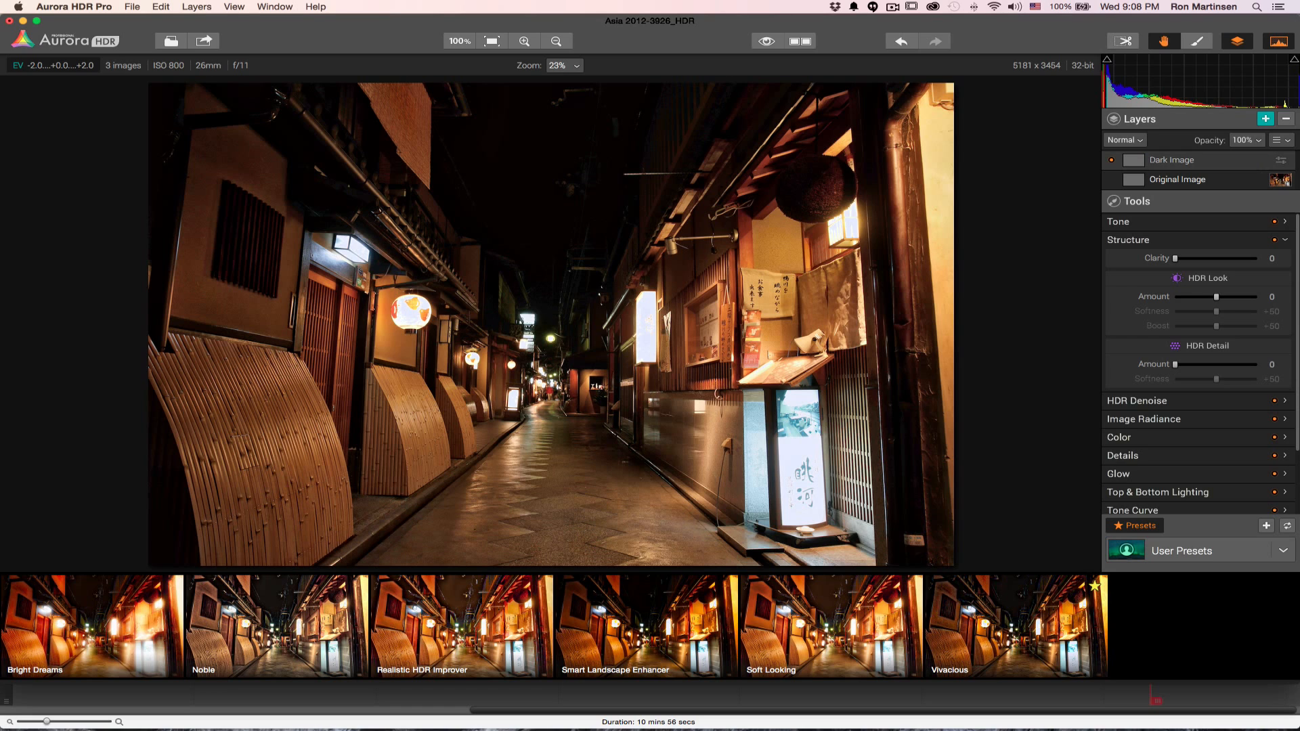
left_click(1290, 143)
mouse_move(1284, 166)
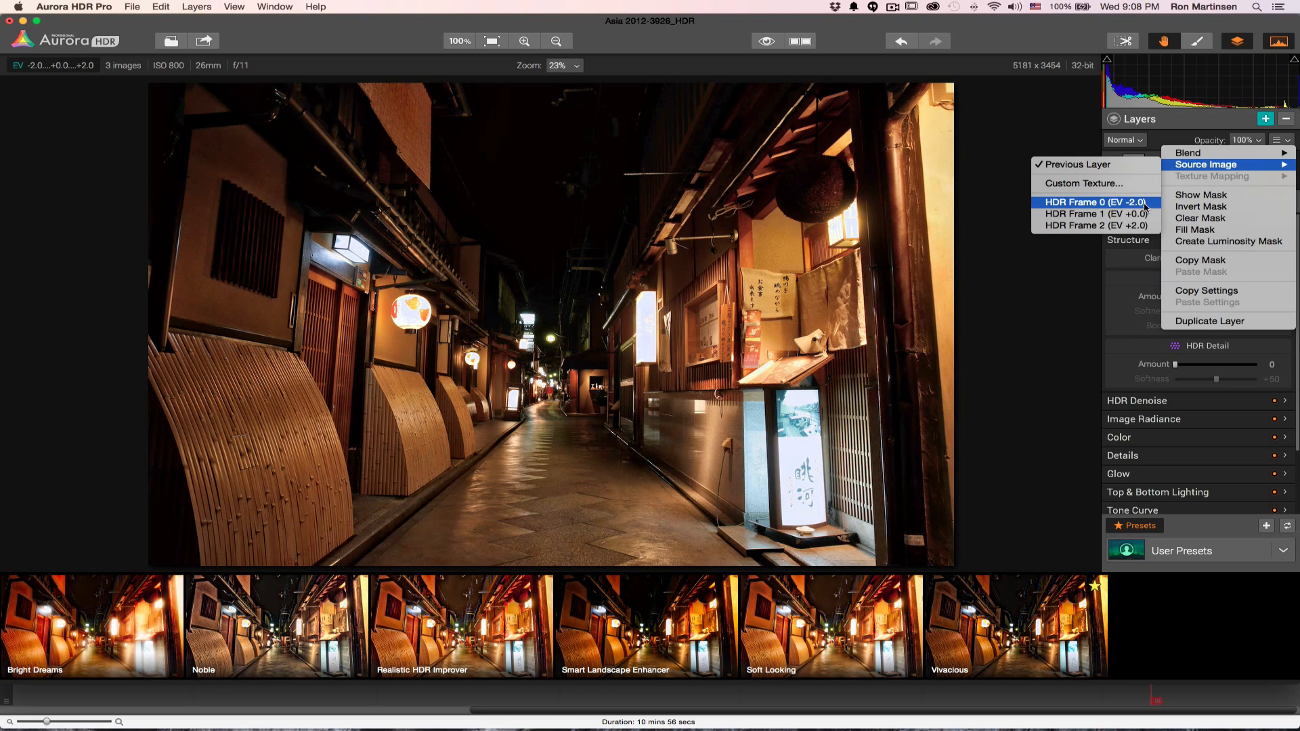
left_click(1145, 204)
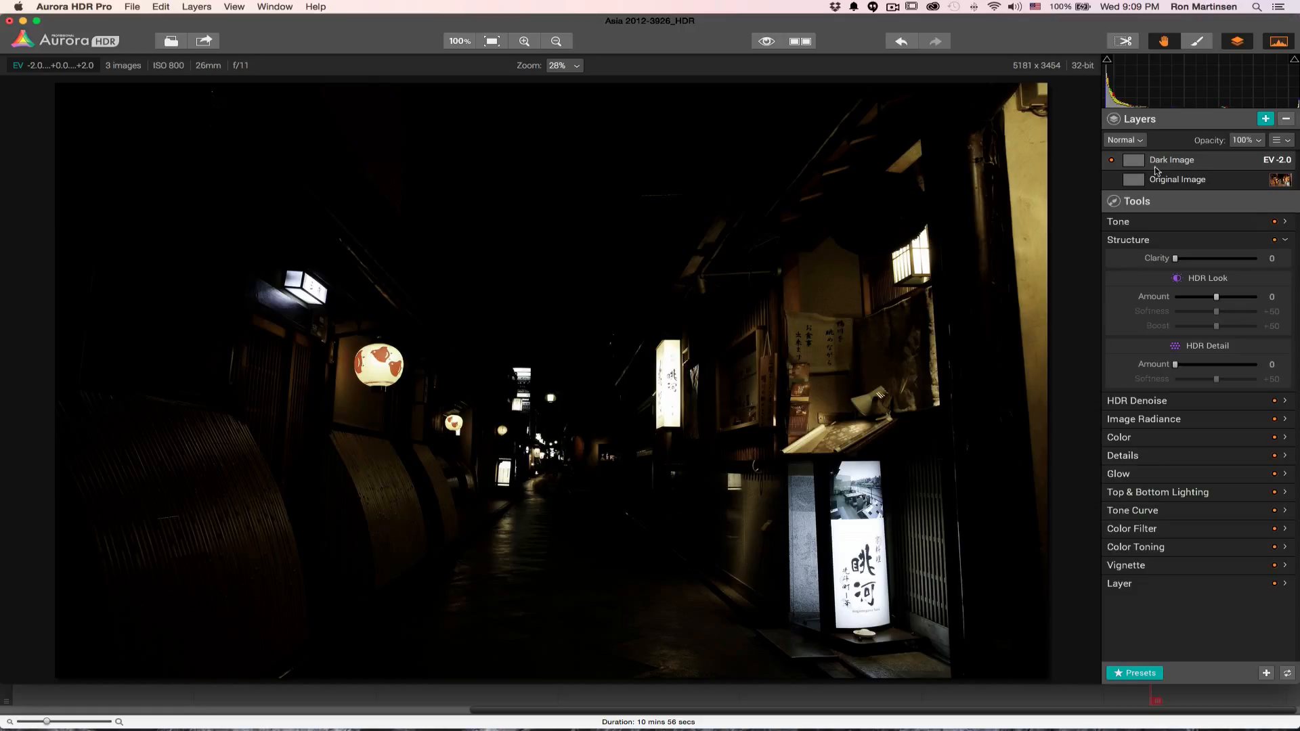
left_click(1260, 144)
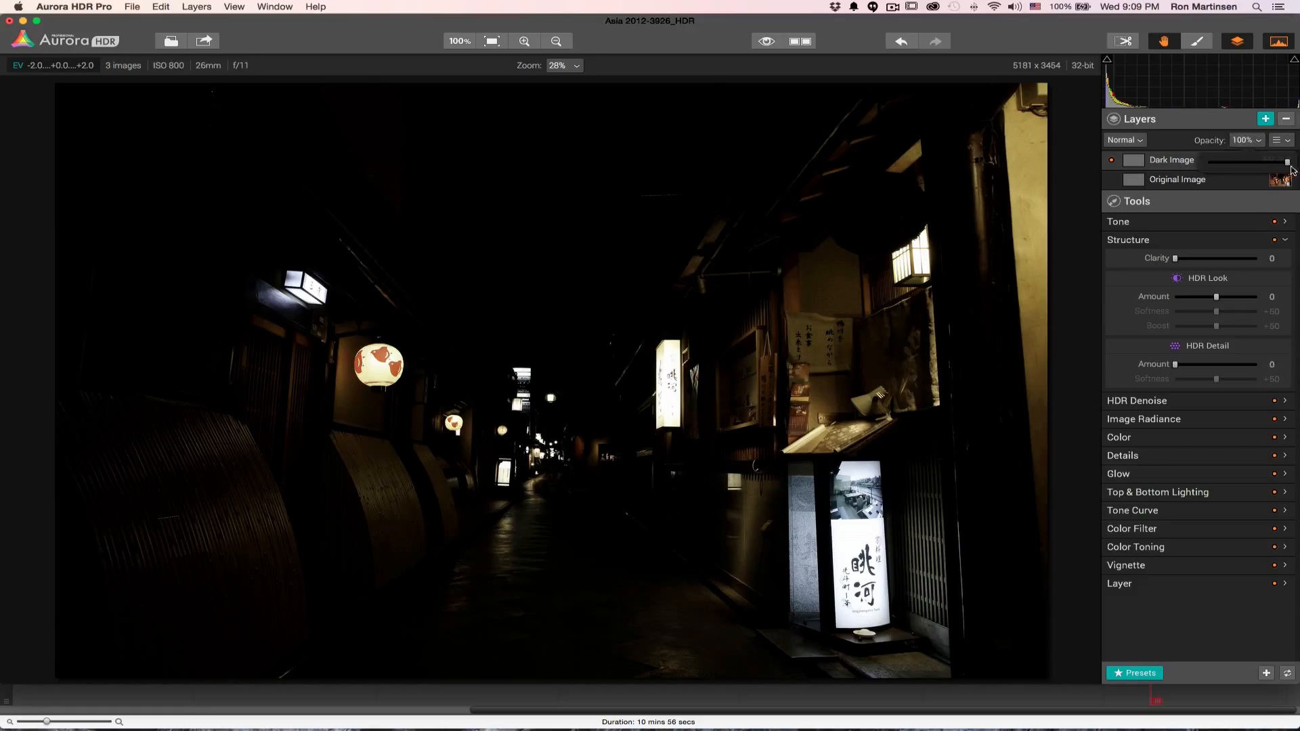
mouse_move(1287, 164)
left_mouse_down()
mouse_move(1255, 162)
mouse_move(1295, 161)
left_mouse_up()
left_click(1267, 122)
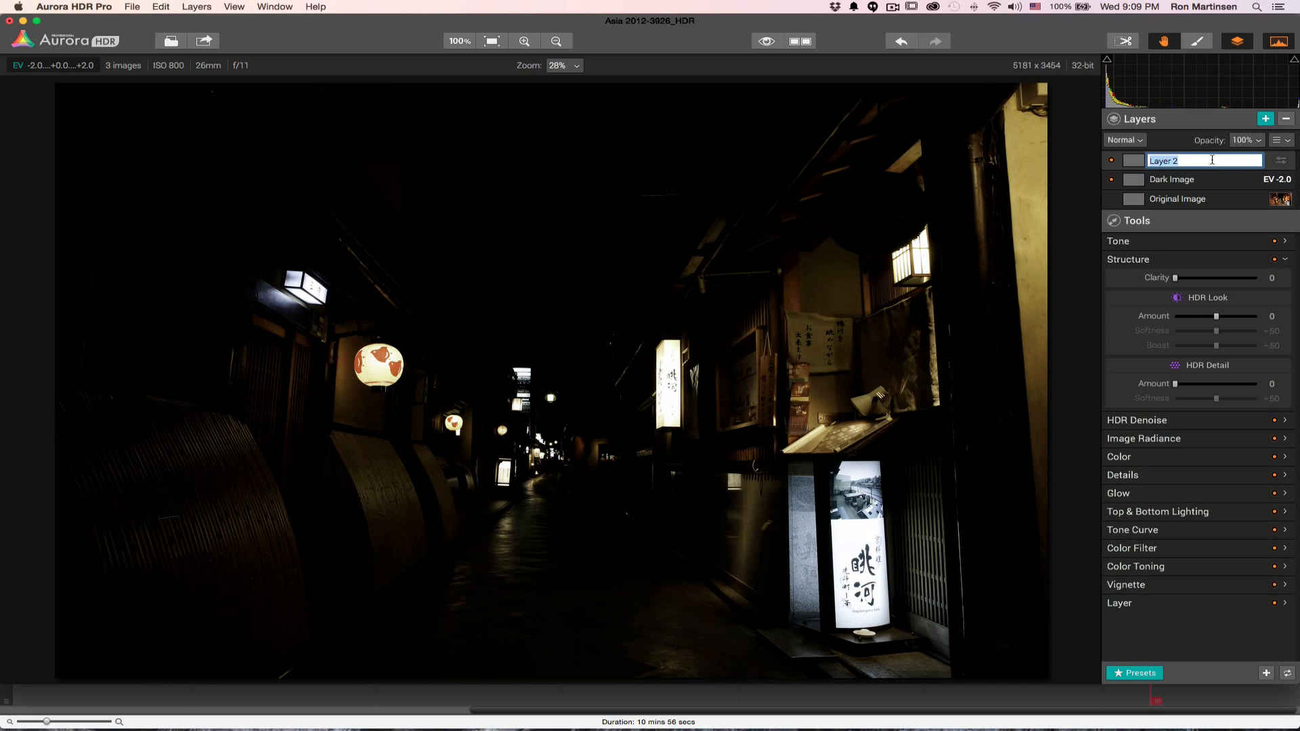
left_click(1286, 120)
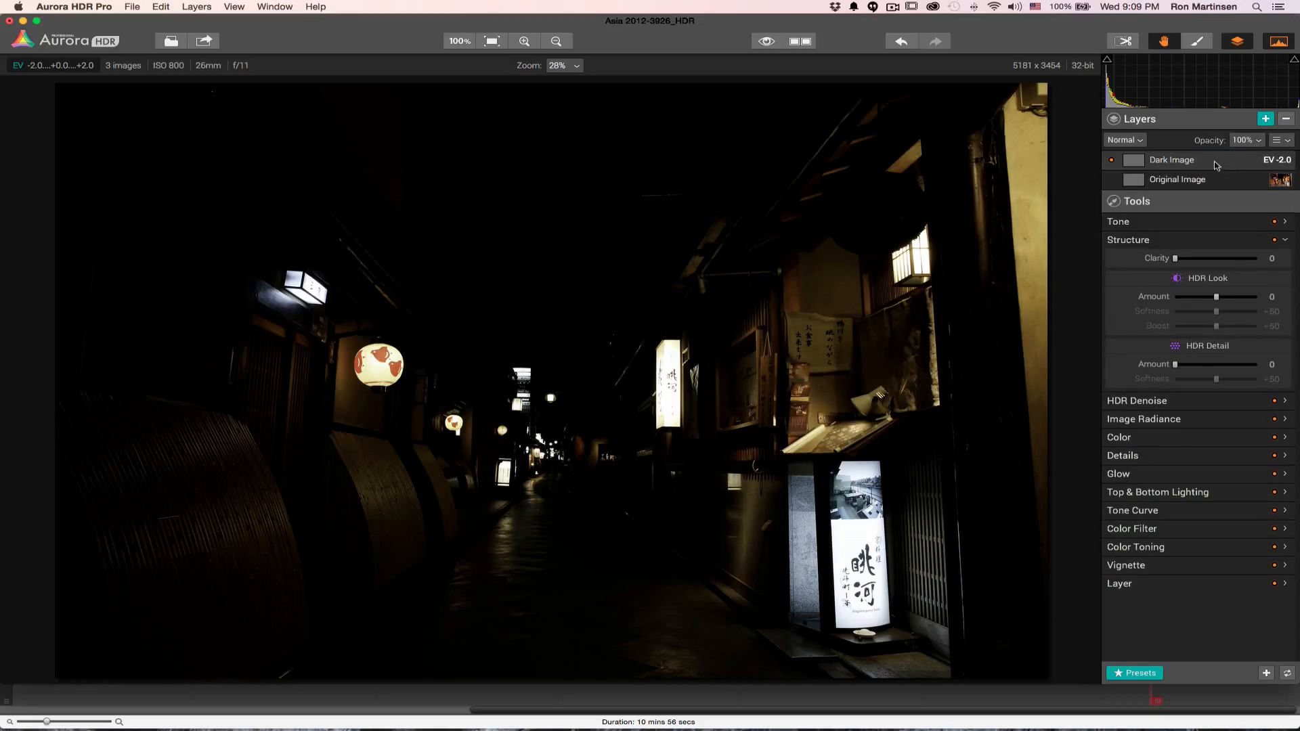
Paint the Dark Image layer's mask over the round lantern and the tall lit street sign using a much smaller brush
left_click(1196, 42)
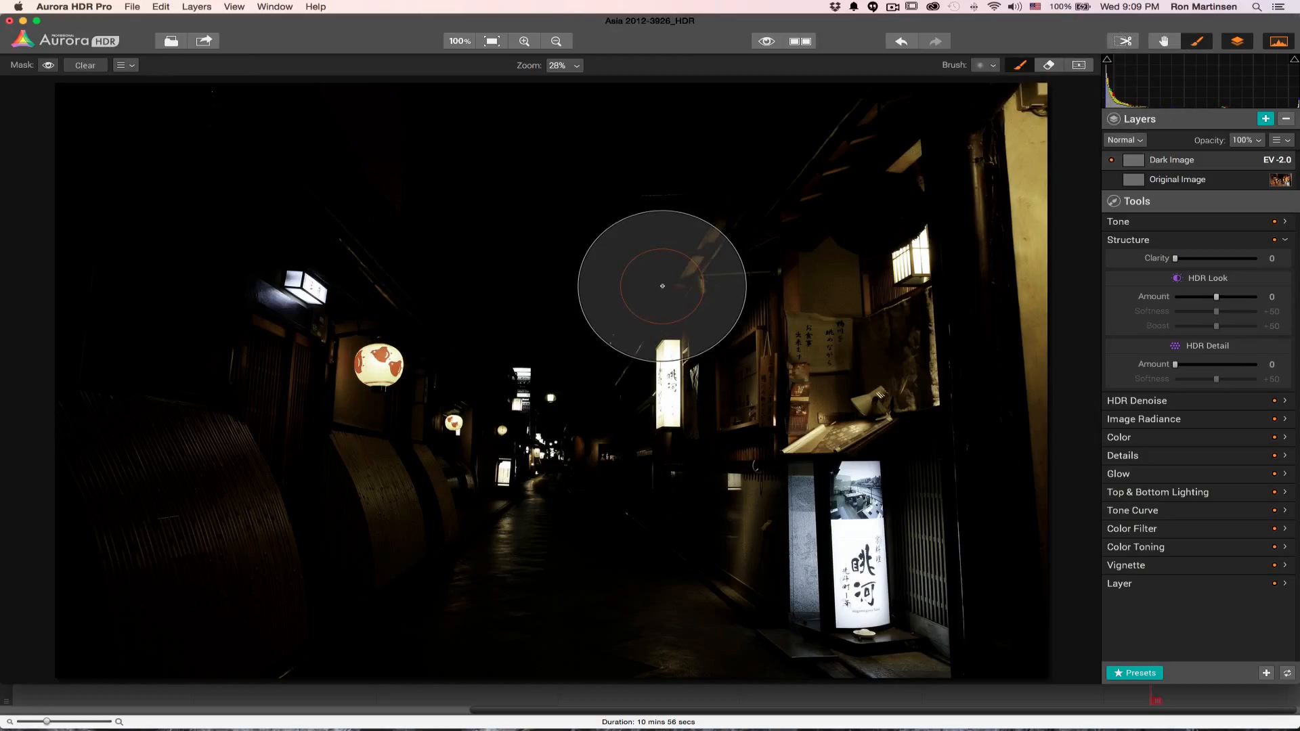
key("bracketleft")
key("bracketleft")
key("bracketleft")
key("bracketleft")
key("bracketleft")
key("bracketleft")
key("bracketleft")
key("bracketleft")
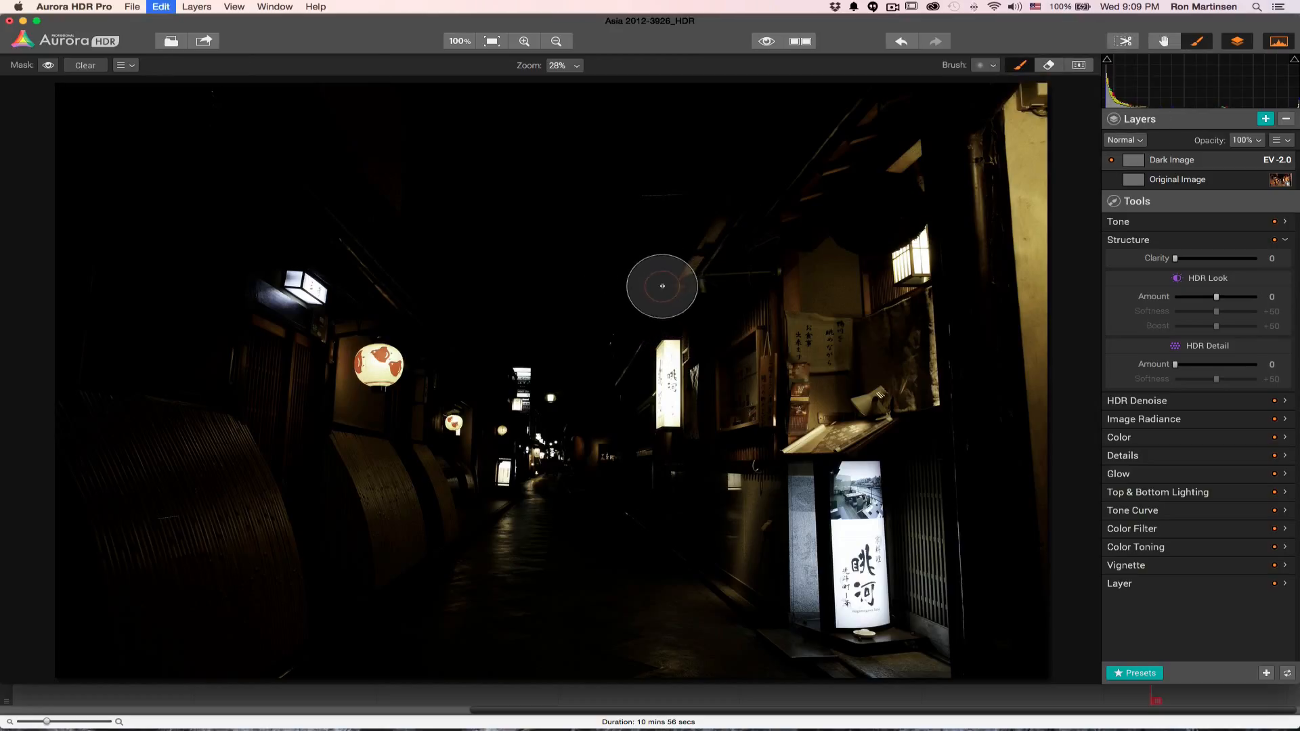
key("bracketleft")
key("bracketleft")
key("bracketleft")
key("bracketleft")
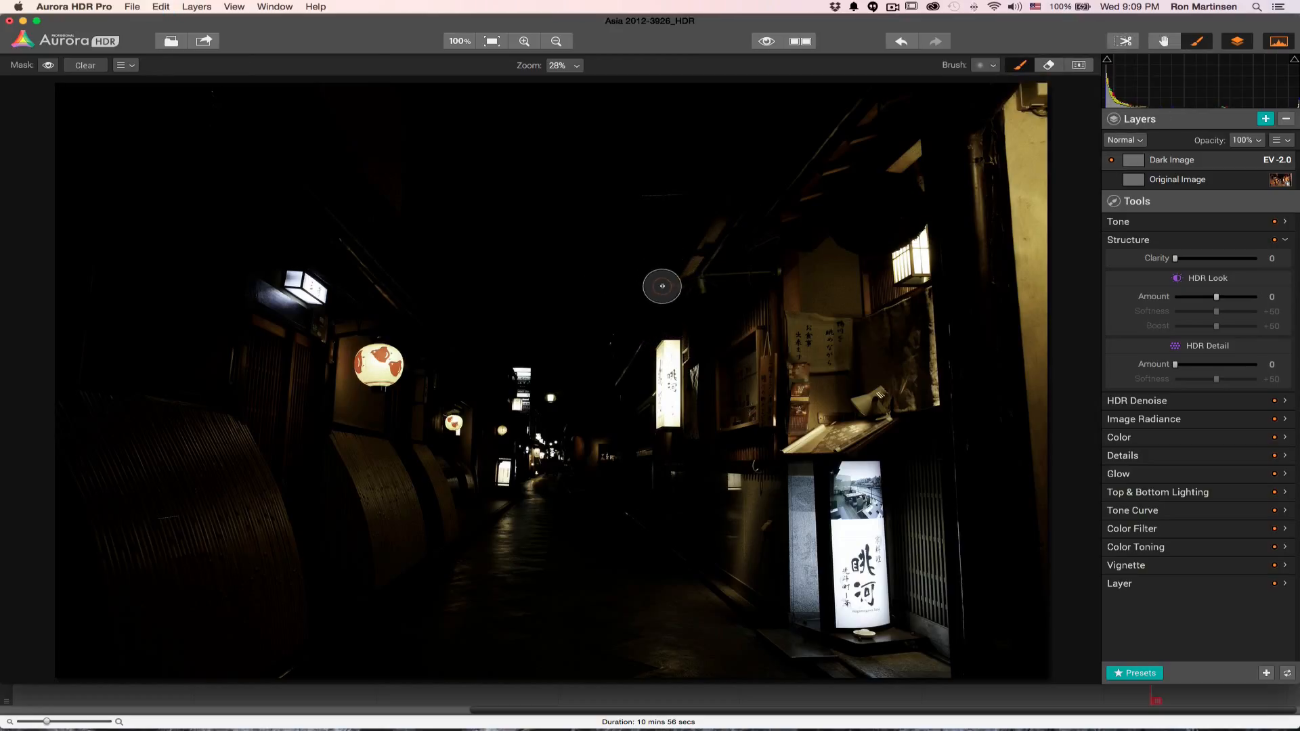
left_click(384, 363)
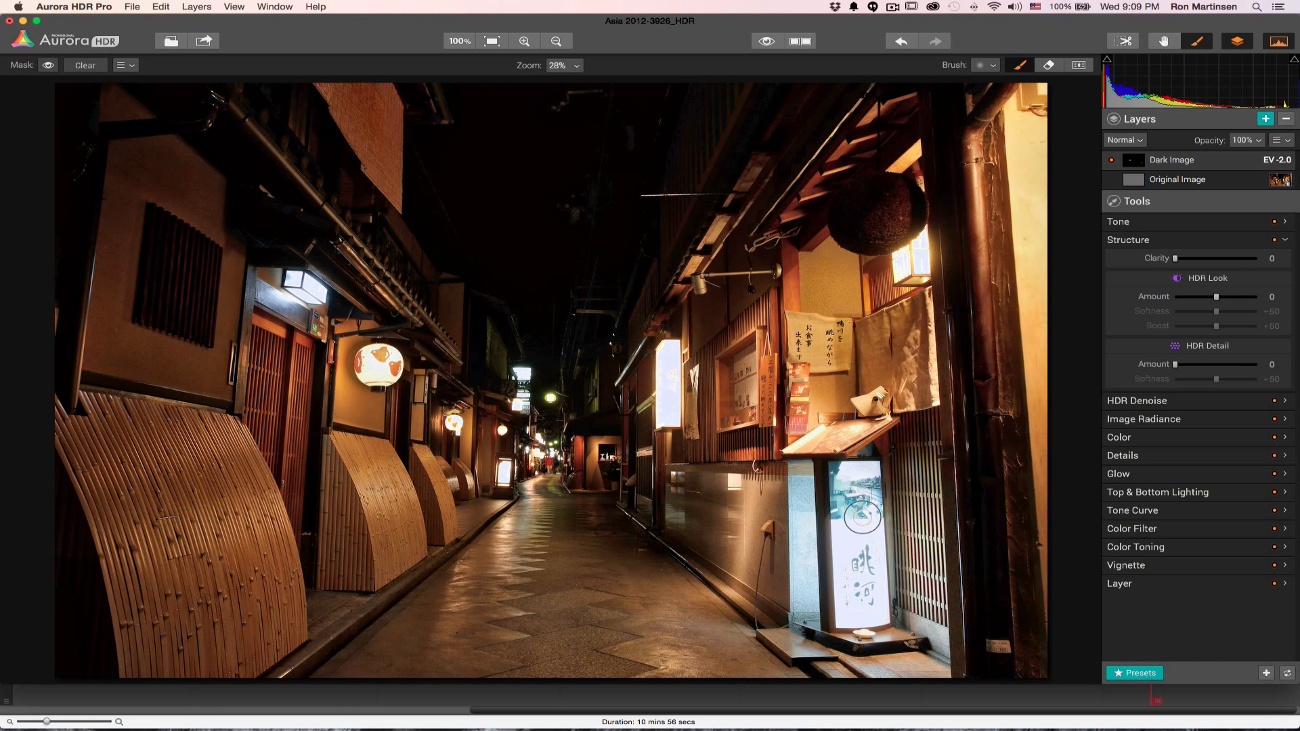
mouse_move(862, 516)
left_mouse_down()
mouse_move(868, 613)
mouse_move(842, 474)
mouse_move(842, 606)
mouse_move(865, 611)
mouse_move(876, 563)
mouse_move(863, 476)
mouse_move(842, 471)
mouse_move(855, 583)
left_mouse_up()
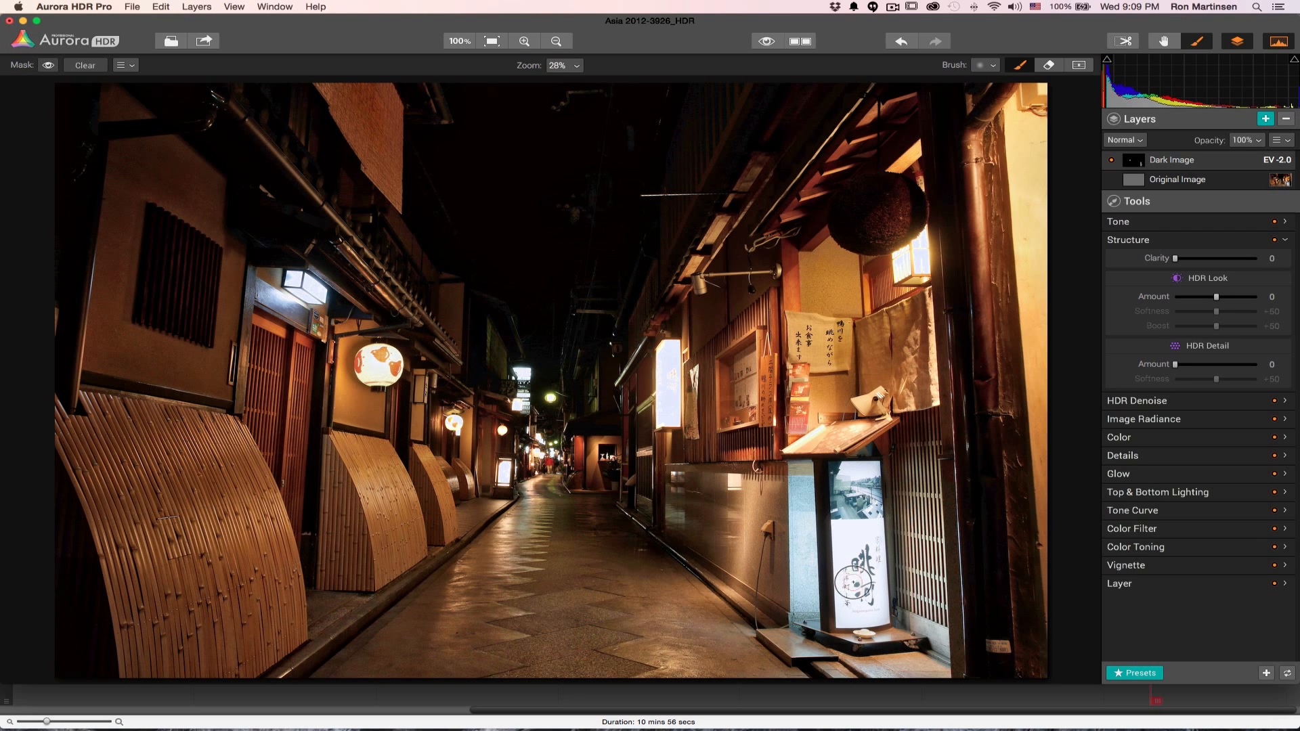
Set the mask brush opacity to +100 and repaint the Dark Image mask over the tall street sign and the round lantern
left_click(1049, 66)
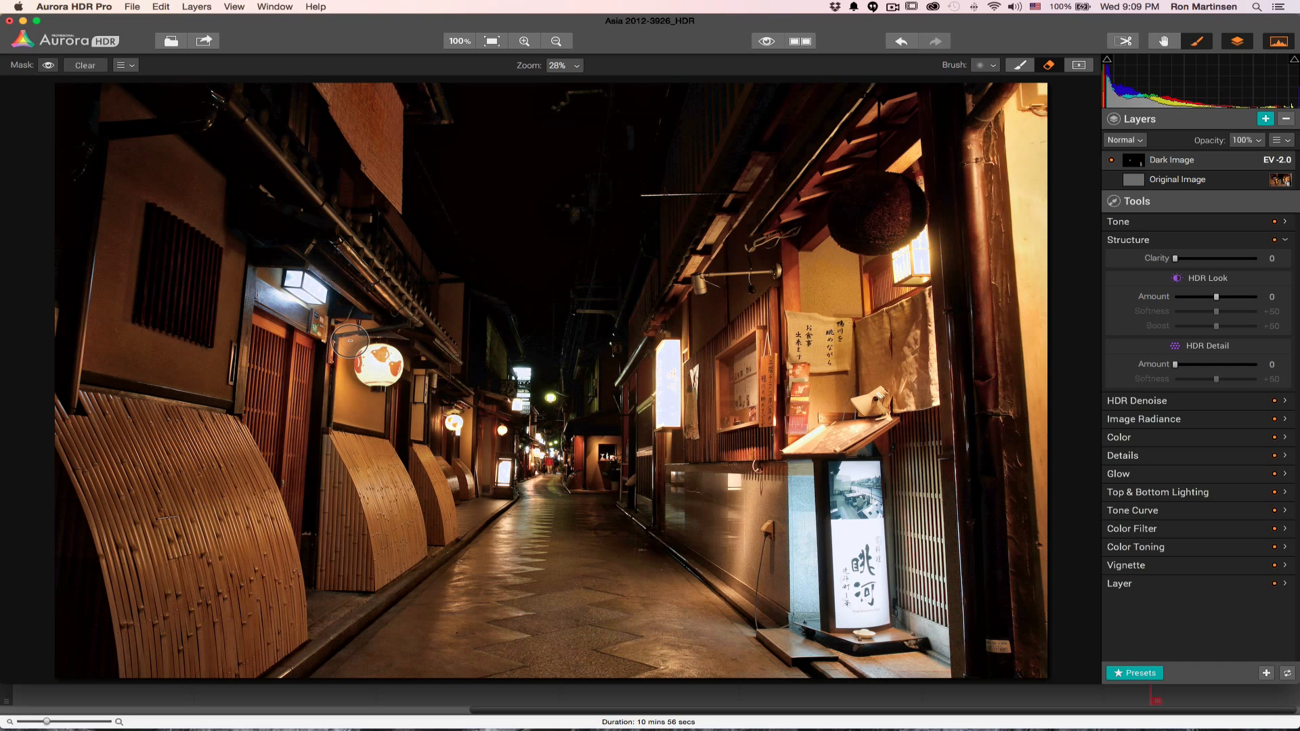
key("bracketleft")
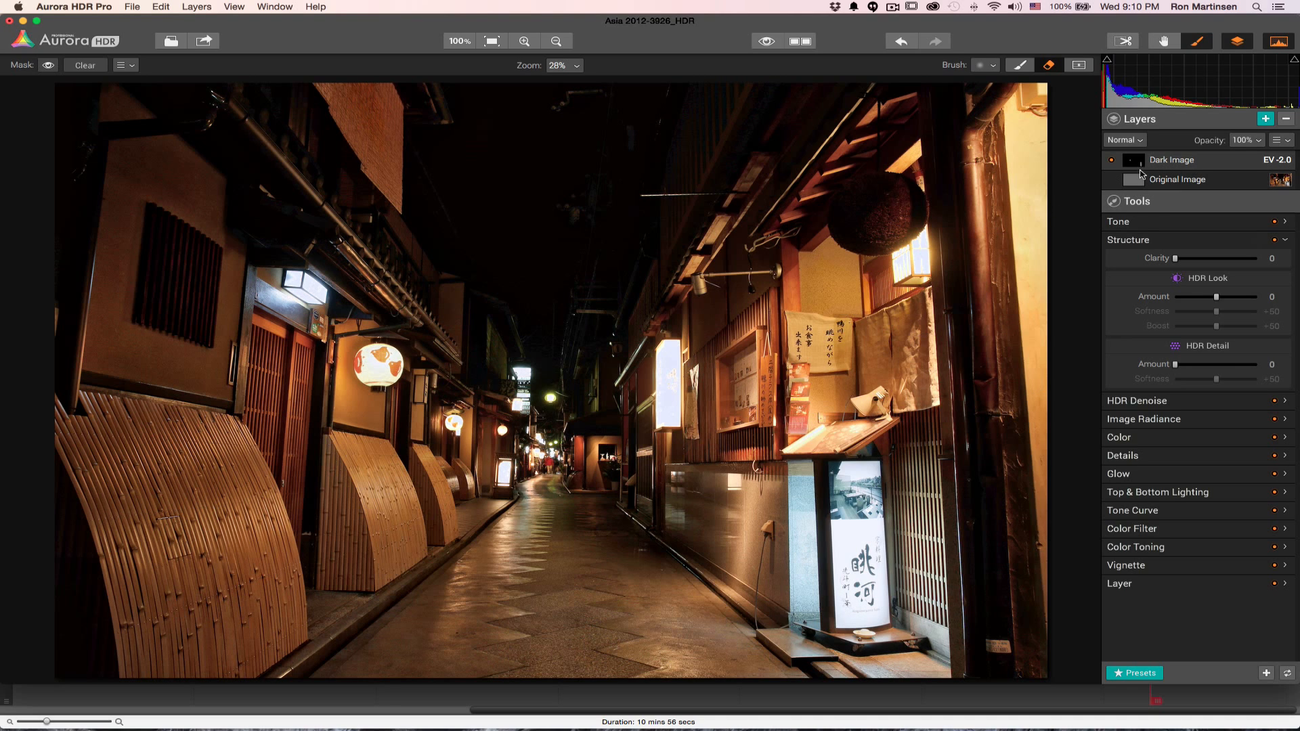
left_click(1022, 66)
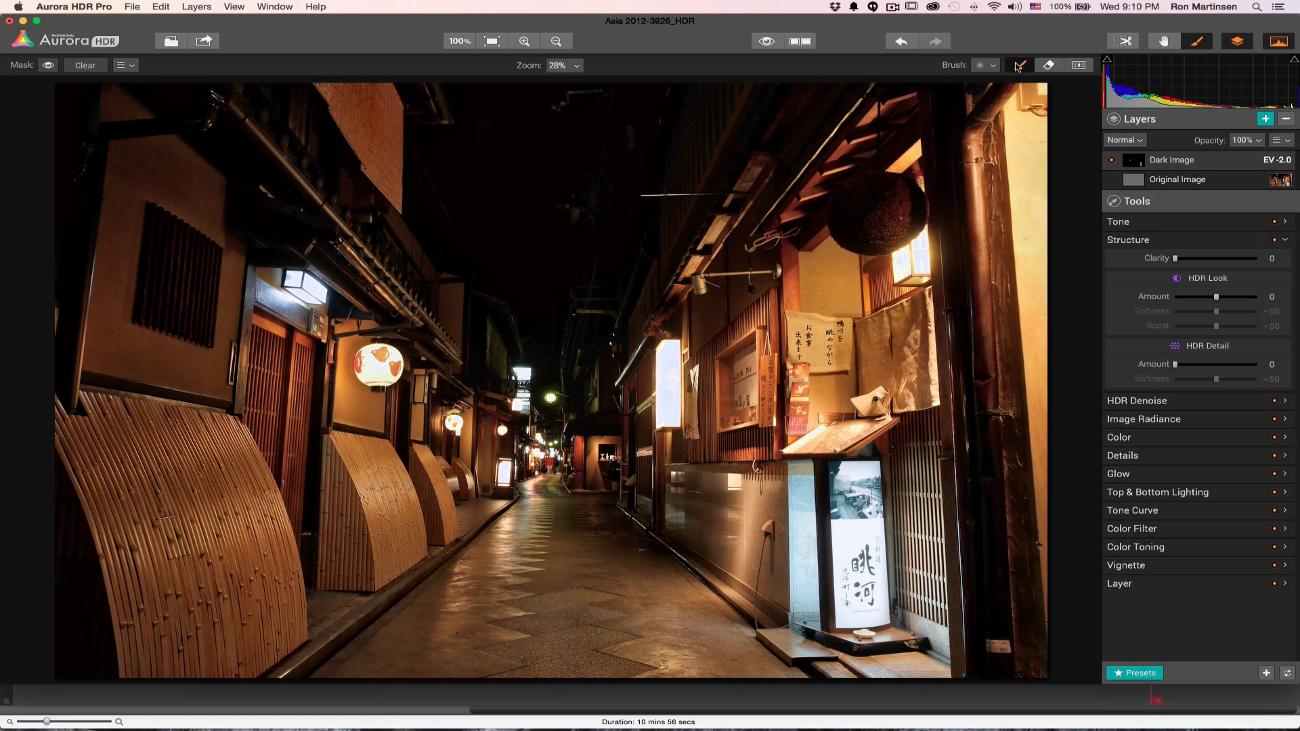
left_click(993, 66)
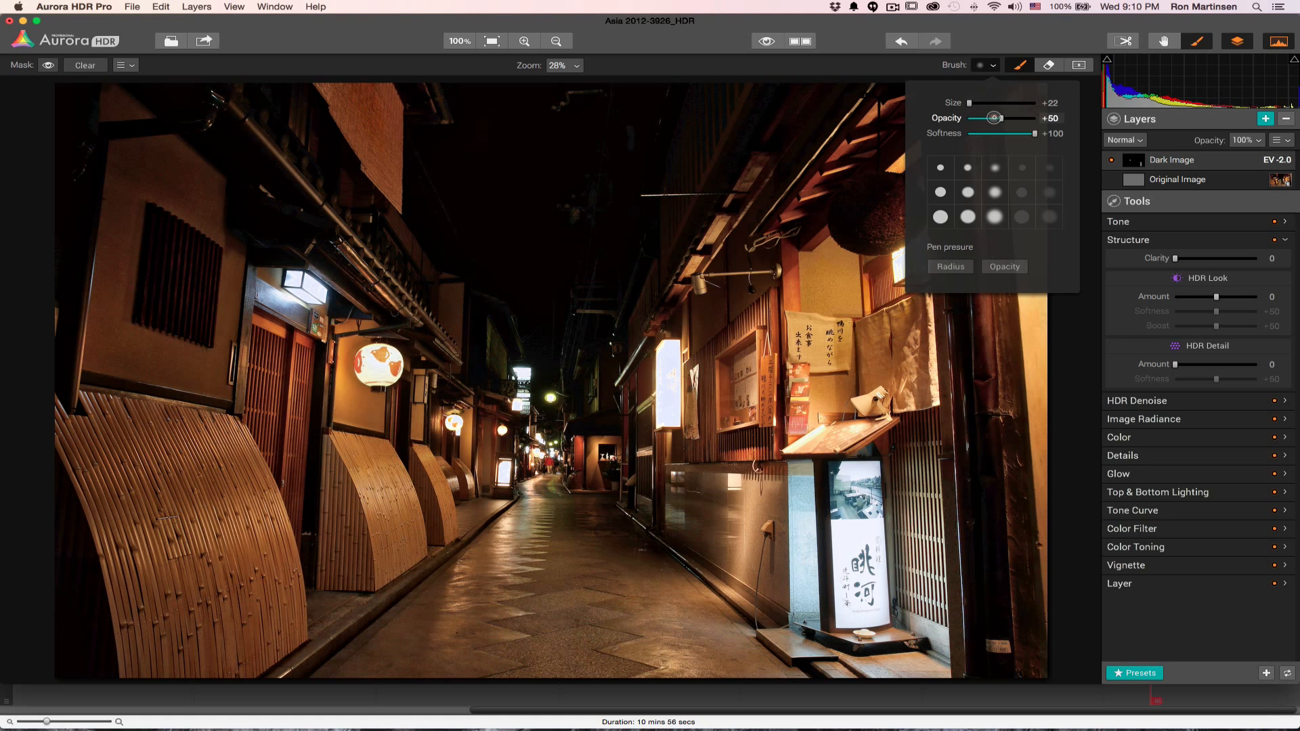
left_click_drag(1003, 120, 1046, 119)
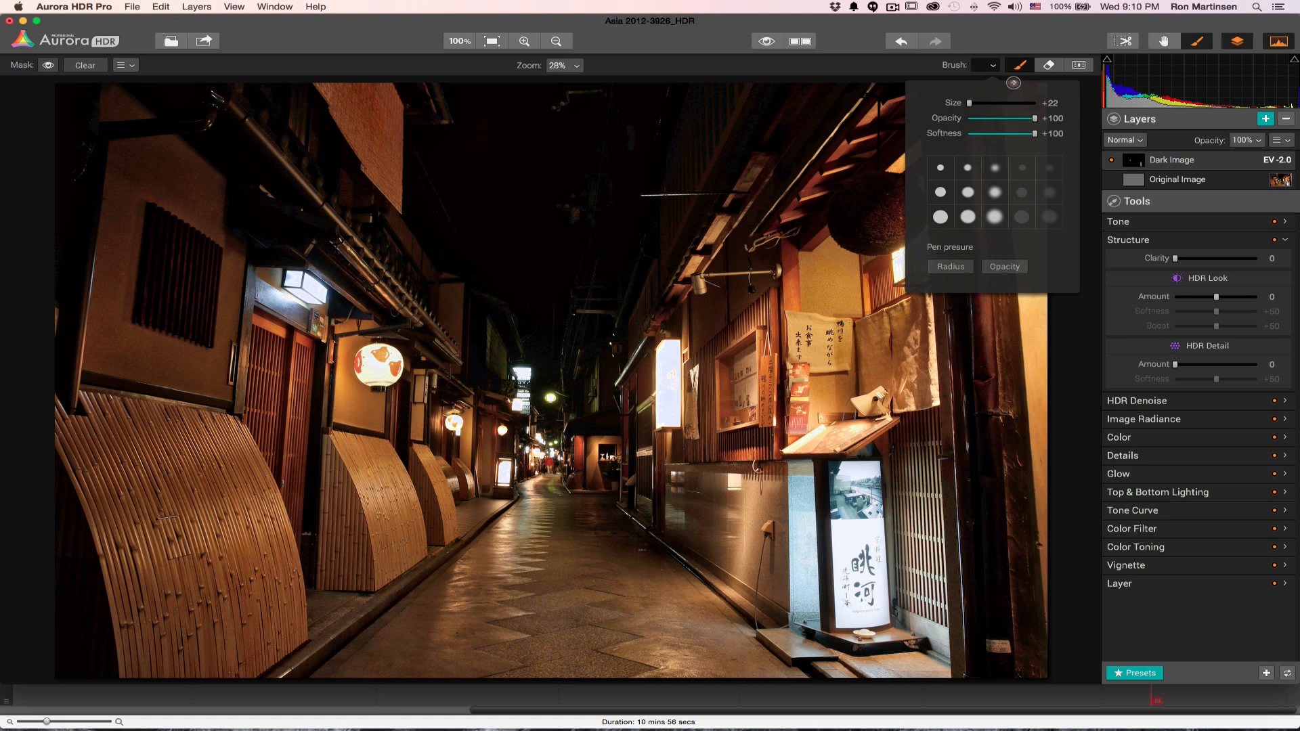
left_click(993, 67)
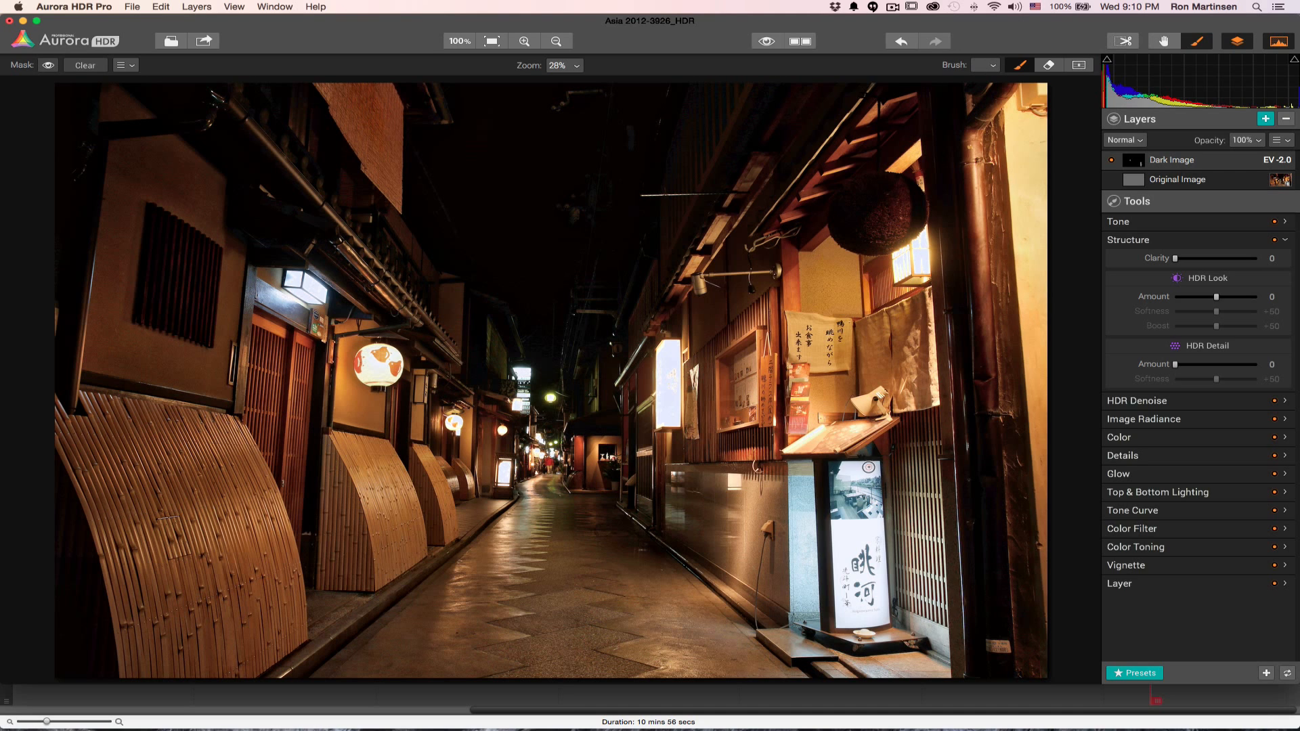
key("bracketright")
key("bracketright")
key("bracketright")
mouse_move(865, 475)
left_mouse_down()
mouse_move(863, 622)
mouse_move(841, 476)
mouse_move(838, 560)
mouse_move(854, 613)
left_mouse_up()
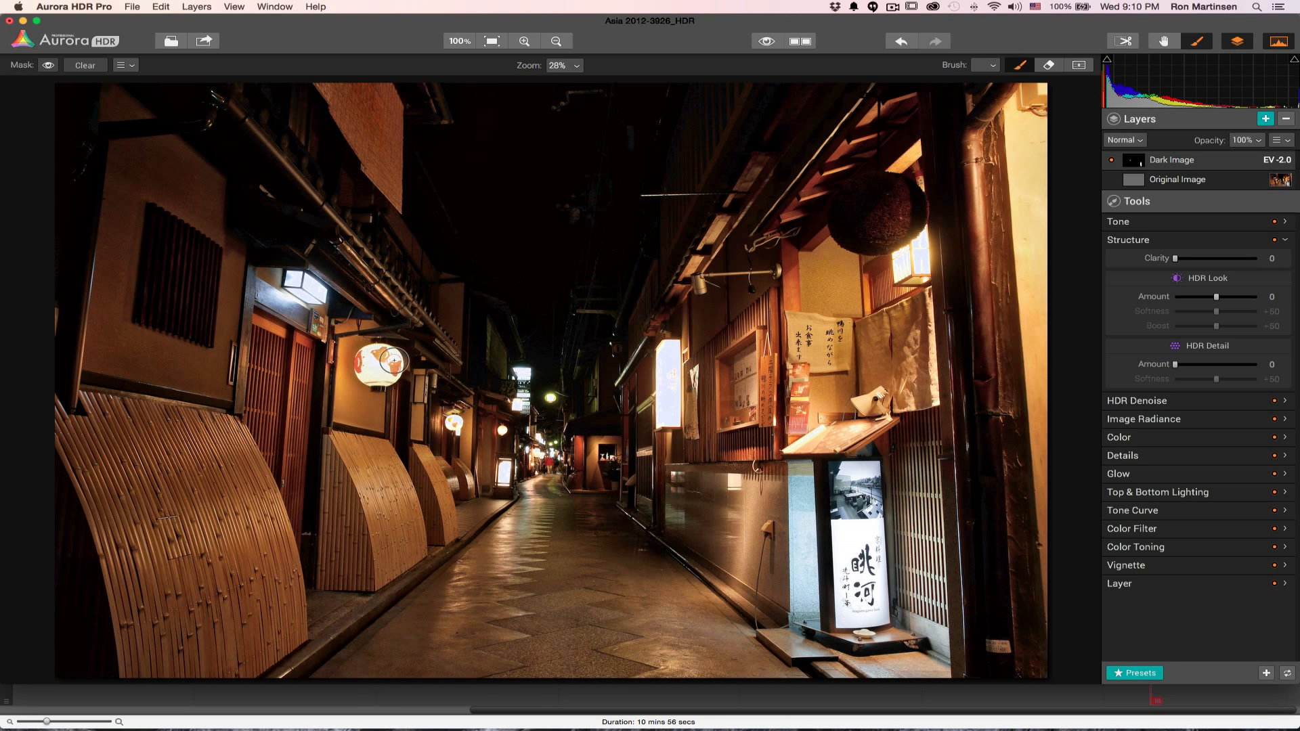
mouse_move(390, 355)
left_mouse_down()
mouse_move(380, 365)
mouse_move(393, 370)
mouse_move(369, 359)
mouse_move(368, 373)
mouse_move(382, 369)
mouse_move(371, 357)
left_mouse_up()
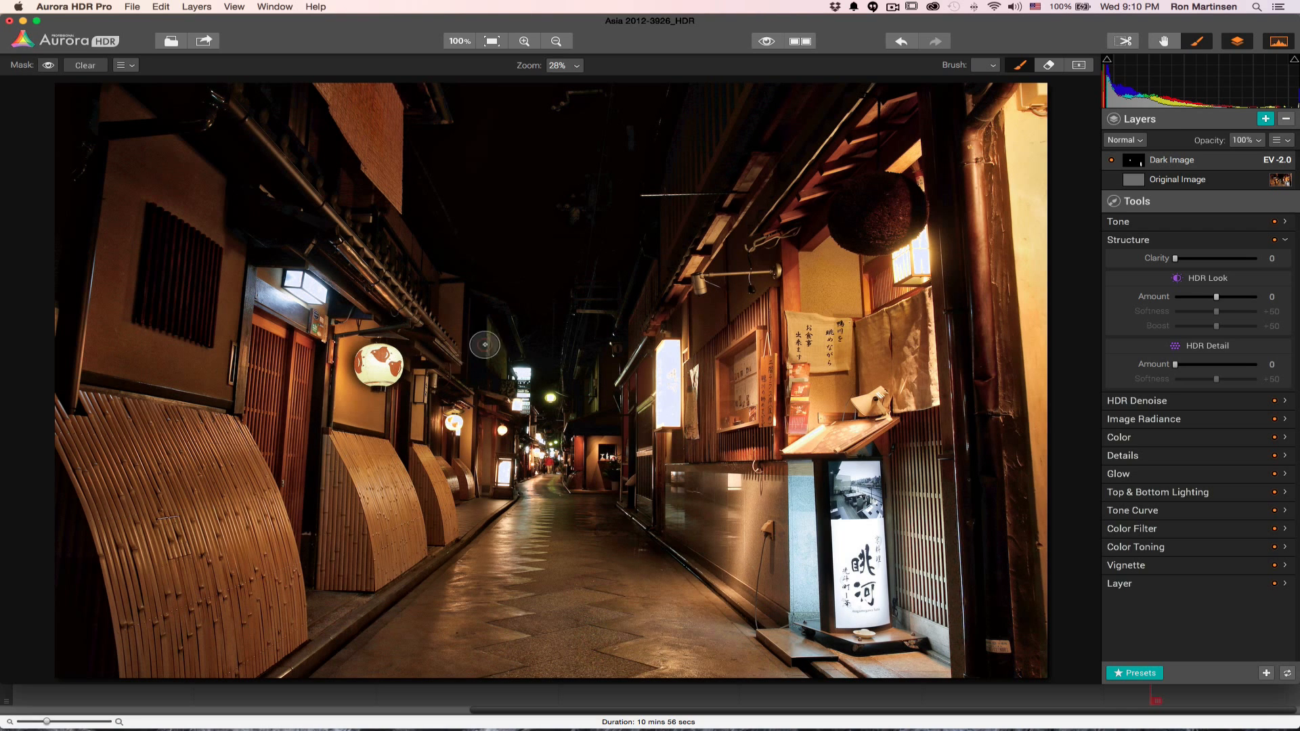
Extend the Dark Image mask over the hanging sign, the smaller lantern and the wall lamps, undoing one stroke
left_click(1049, 66)
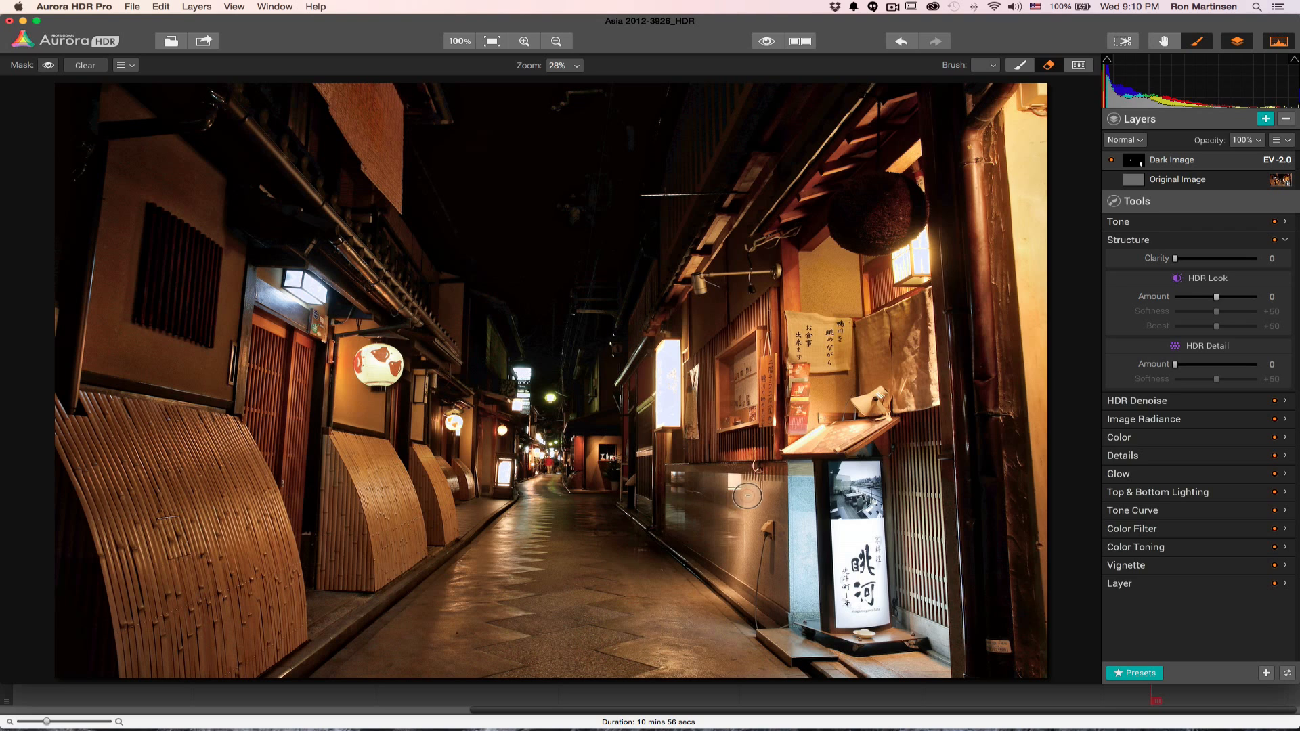
left_click(1018, 67)
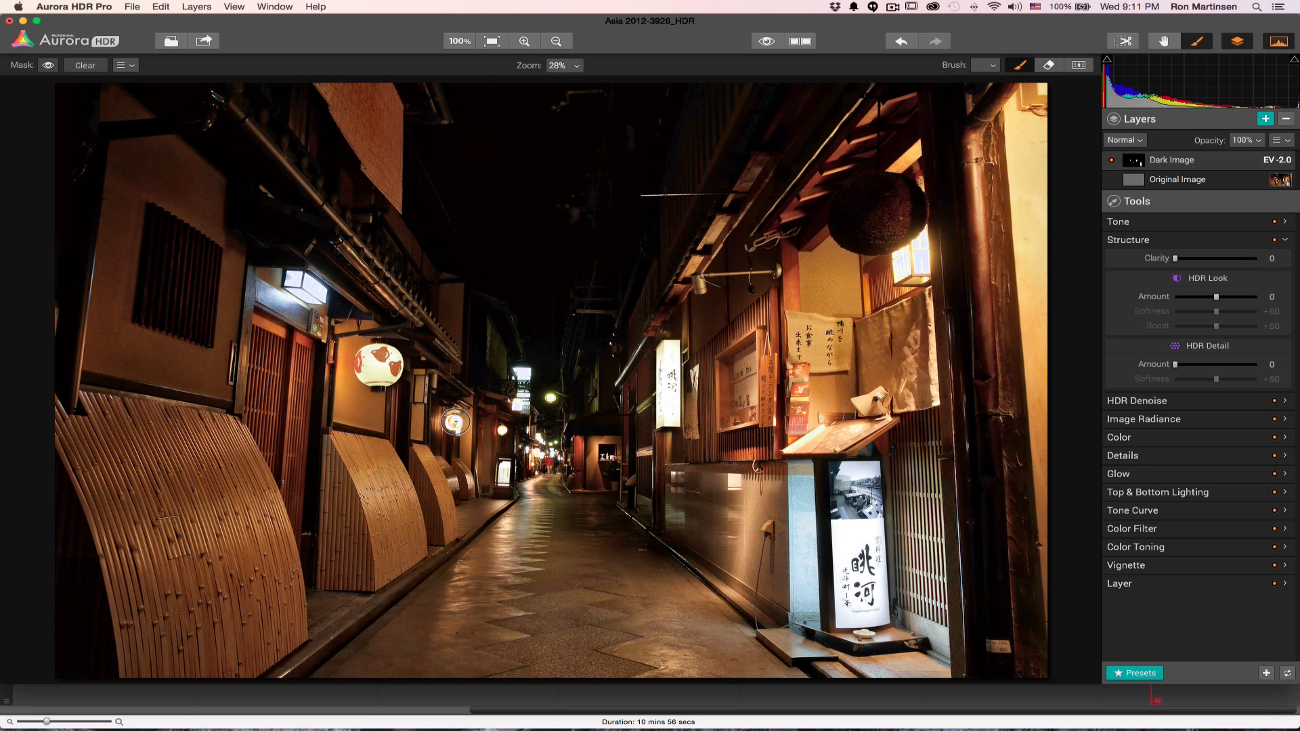
key("super+z")
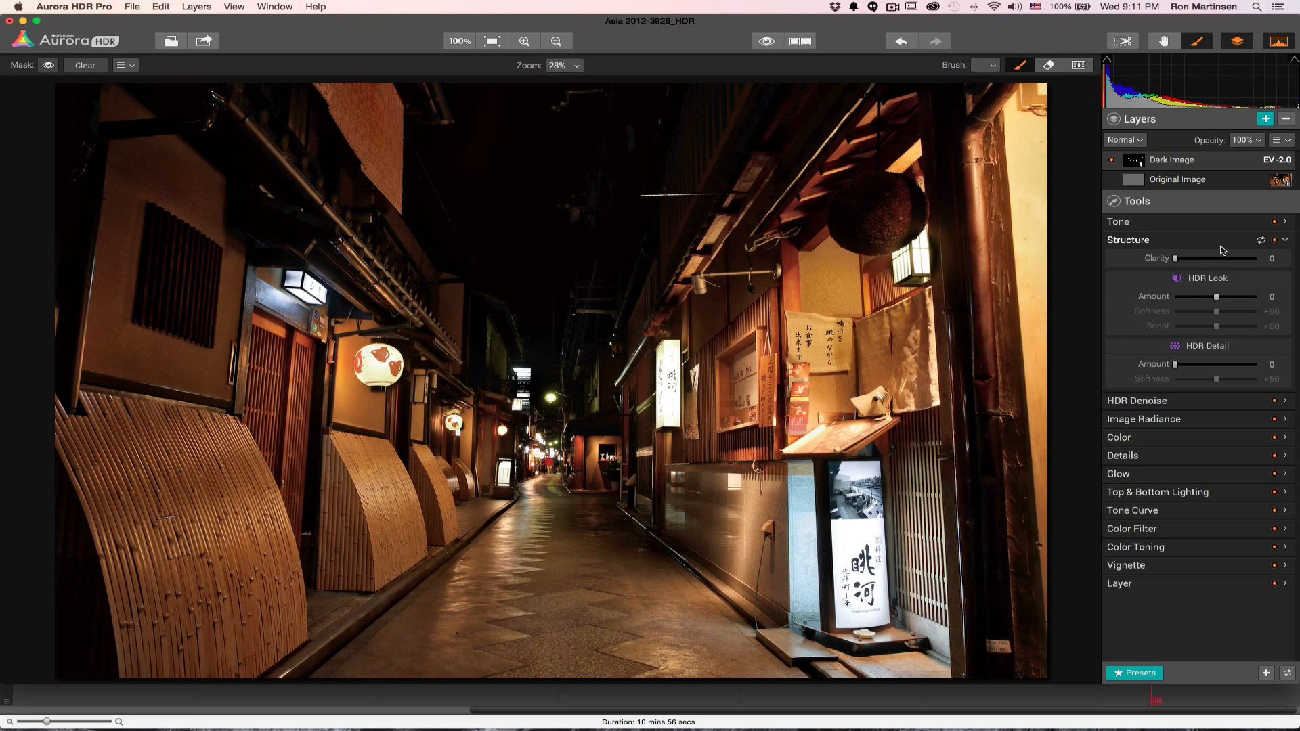
Add a layer named "More Changes" above the Dark Image layer
left_click(1265, 123)
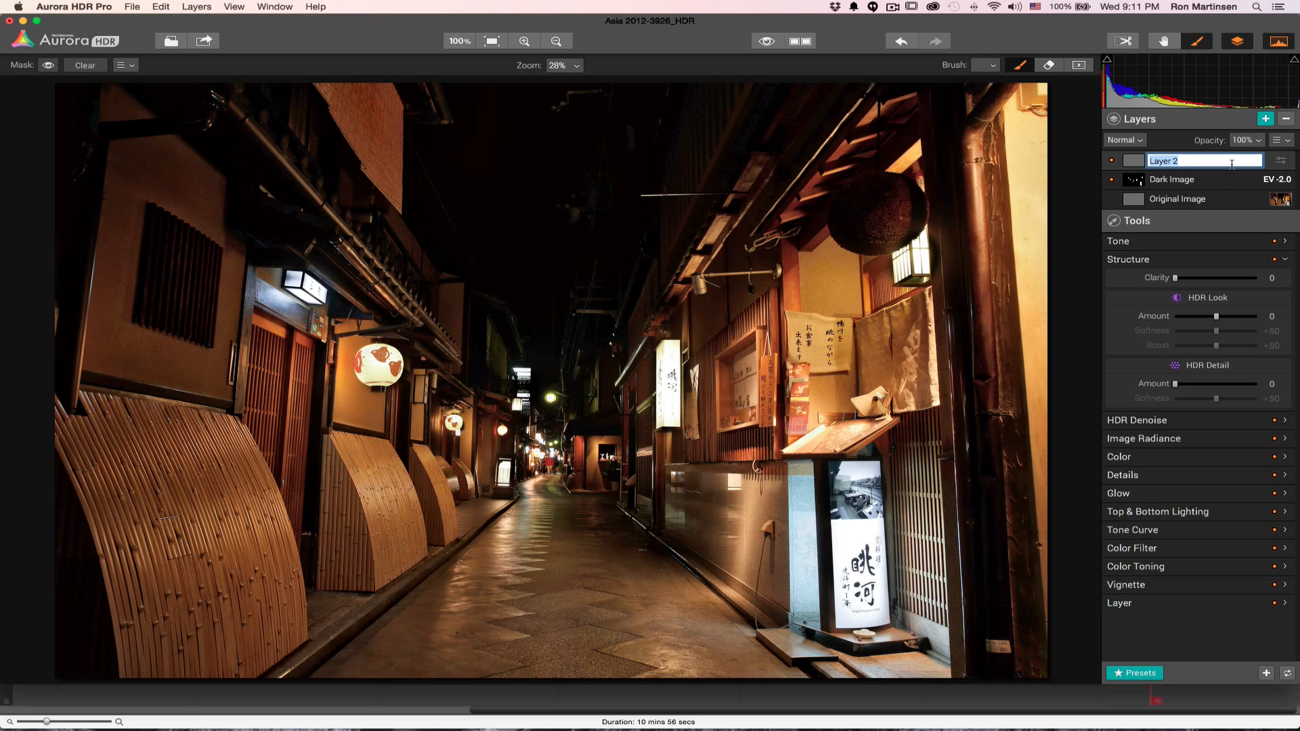
type("More Changes")
key("Return")
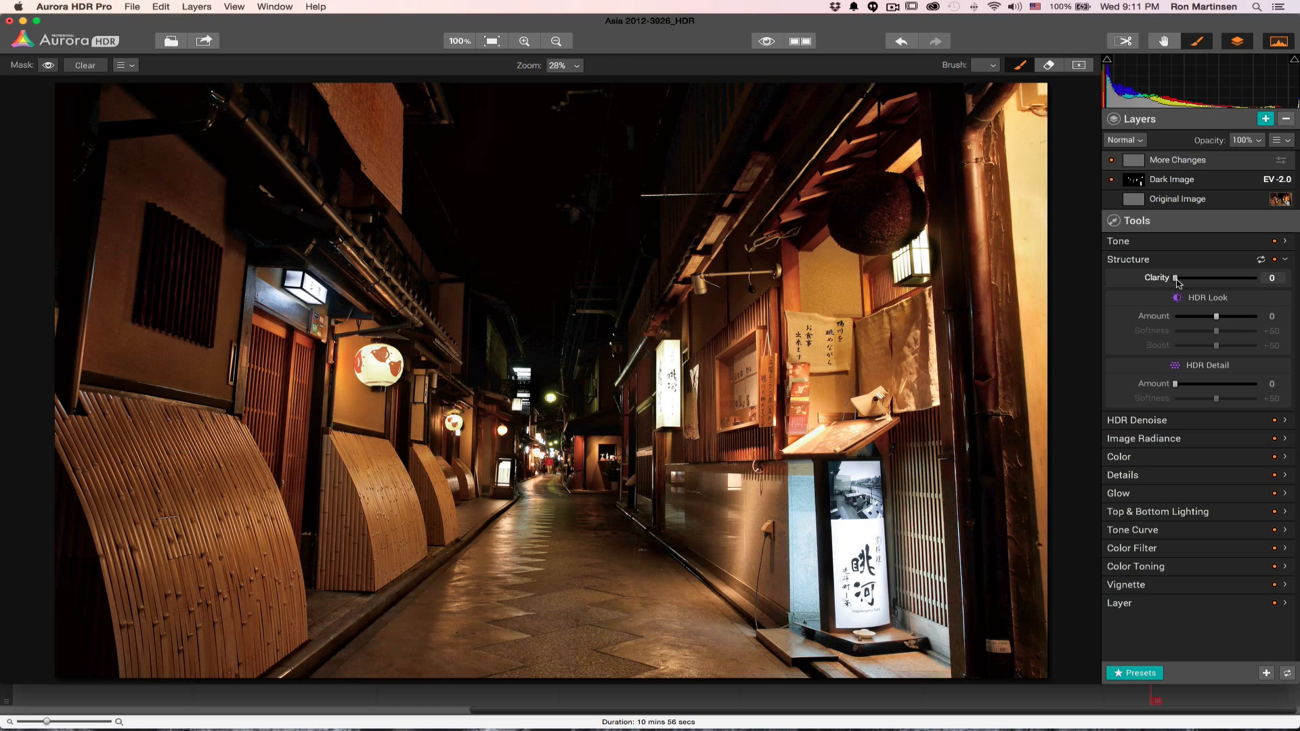
On the More Changes layer, set Structure Clarity to +62, and after trying HDR Look Amount at +100, set Amount to +21 and Softness to +91
mouse_move(1176, 281)
left_mouse_down()
mouse_move(1268, 281)
mouse_move(1204, 281)
mouse_move(1256, 281)
left_mouse_up()
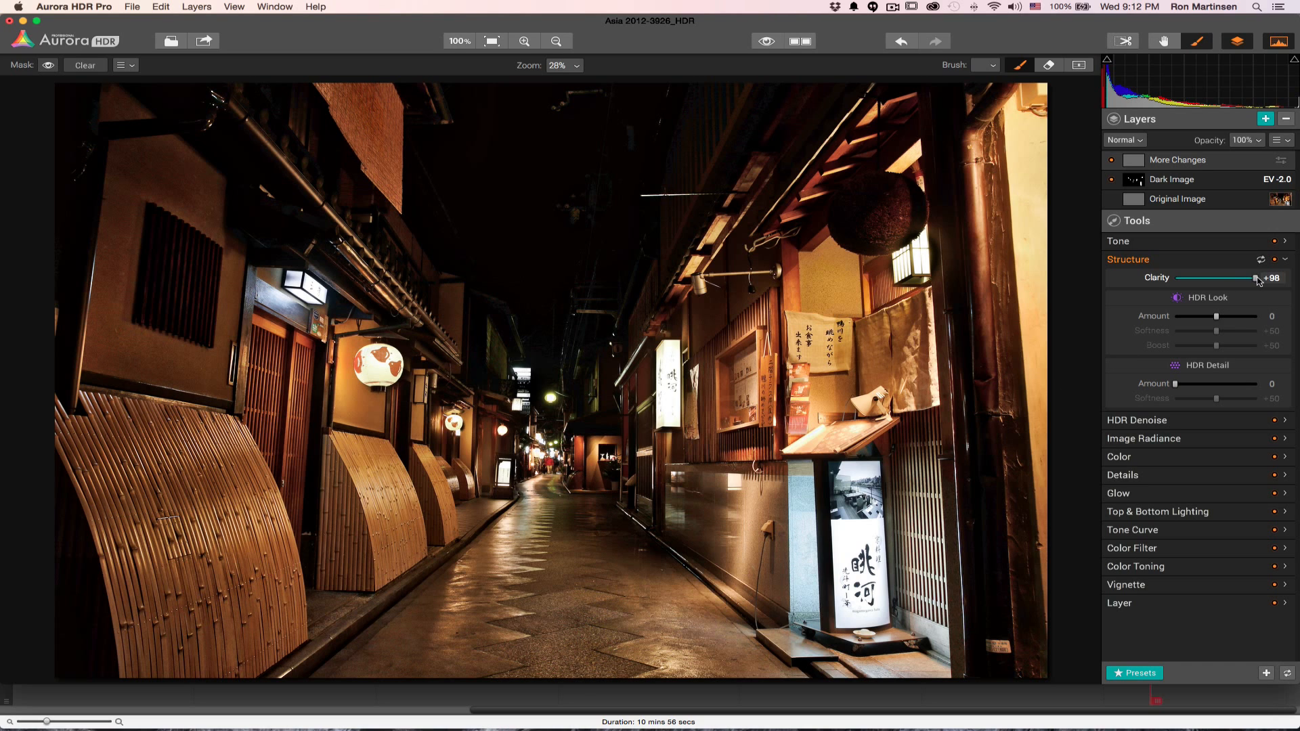
left_click_drag(1226, 281, 1260, 320)
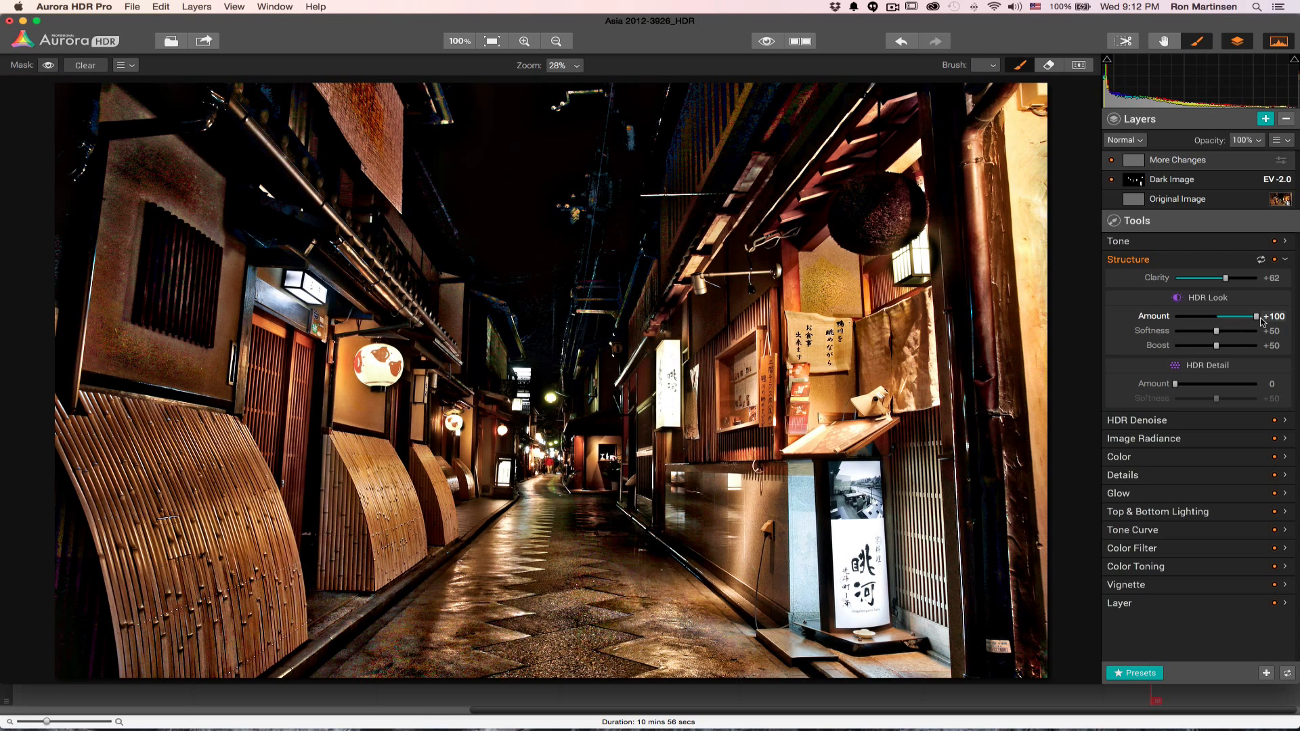
left_click_drag(1260, 321, 1212, 323)
double_click(1154, 316)
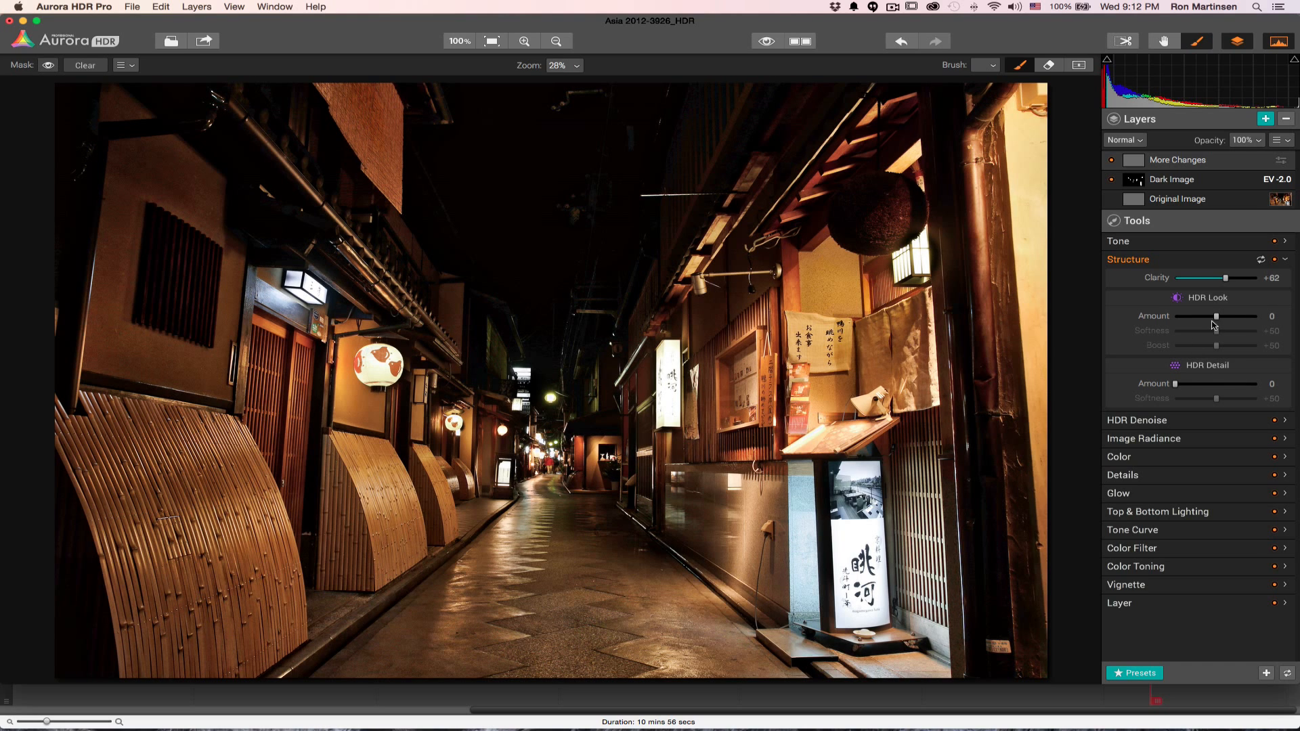
left_click_drag(1216, 316, 1250, 333)
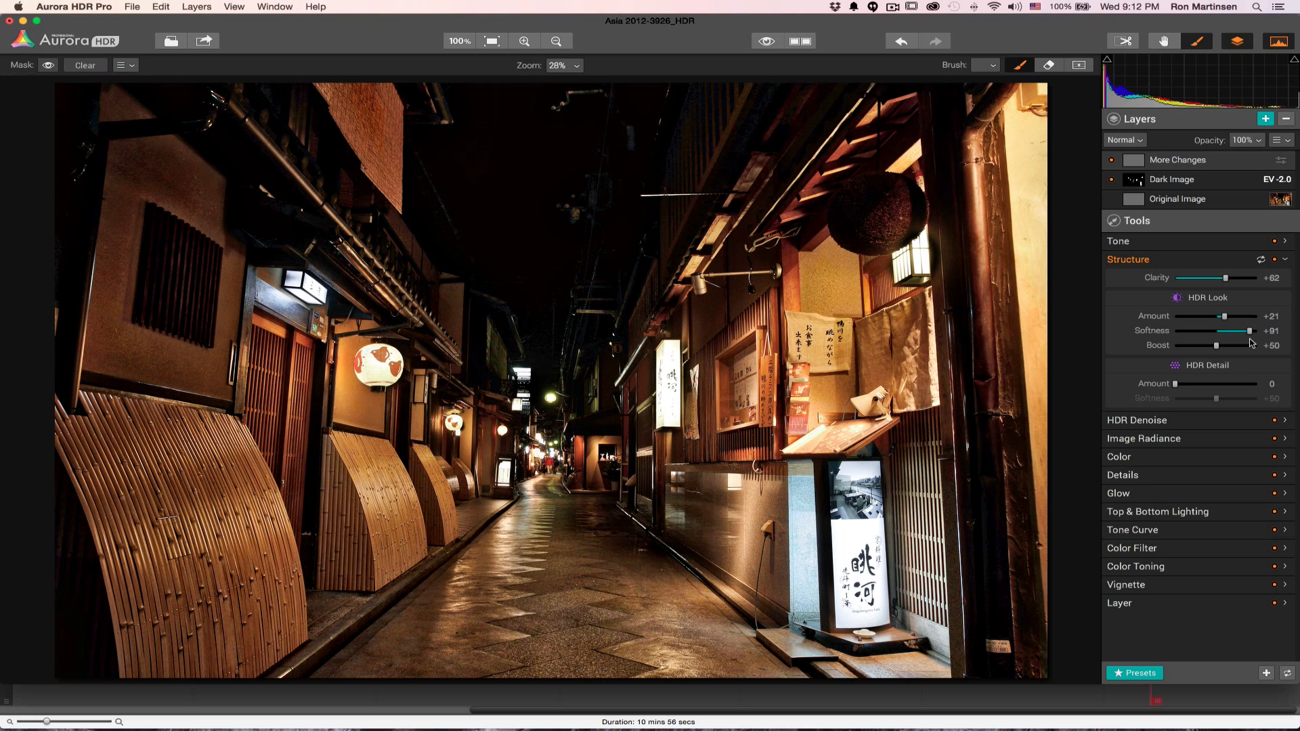
Try HDR Look Softness at +52 and Boost at +100, and reset the Structure adjustments
left_click(1217, 331)
left_click_drag(1217, 346, 1256, 346)
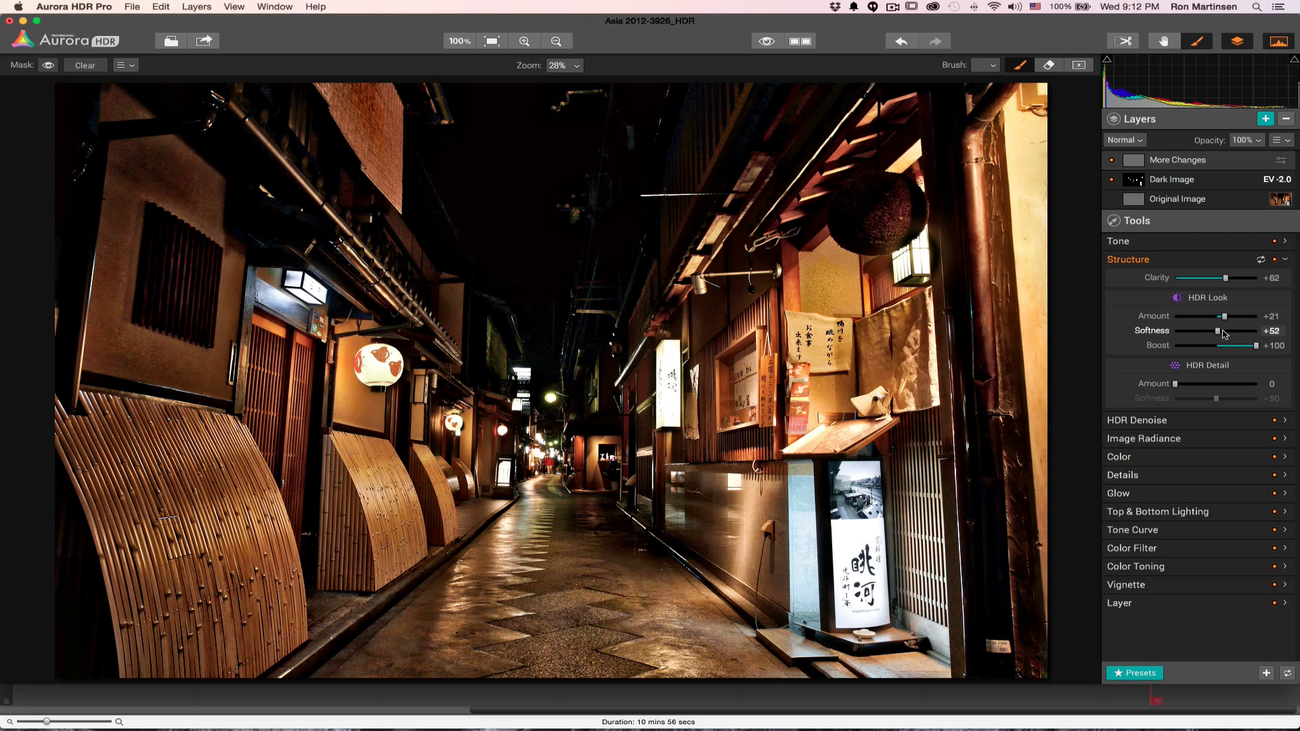
left_click(1261, 261)
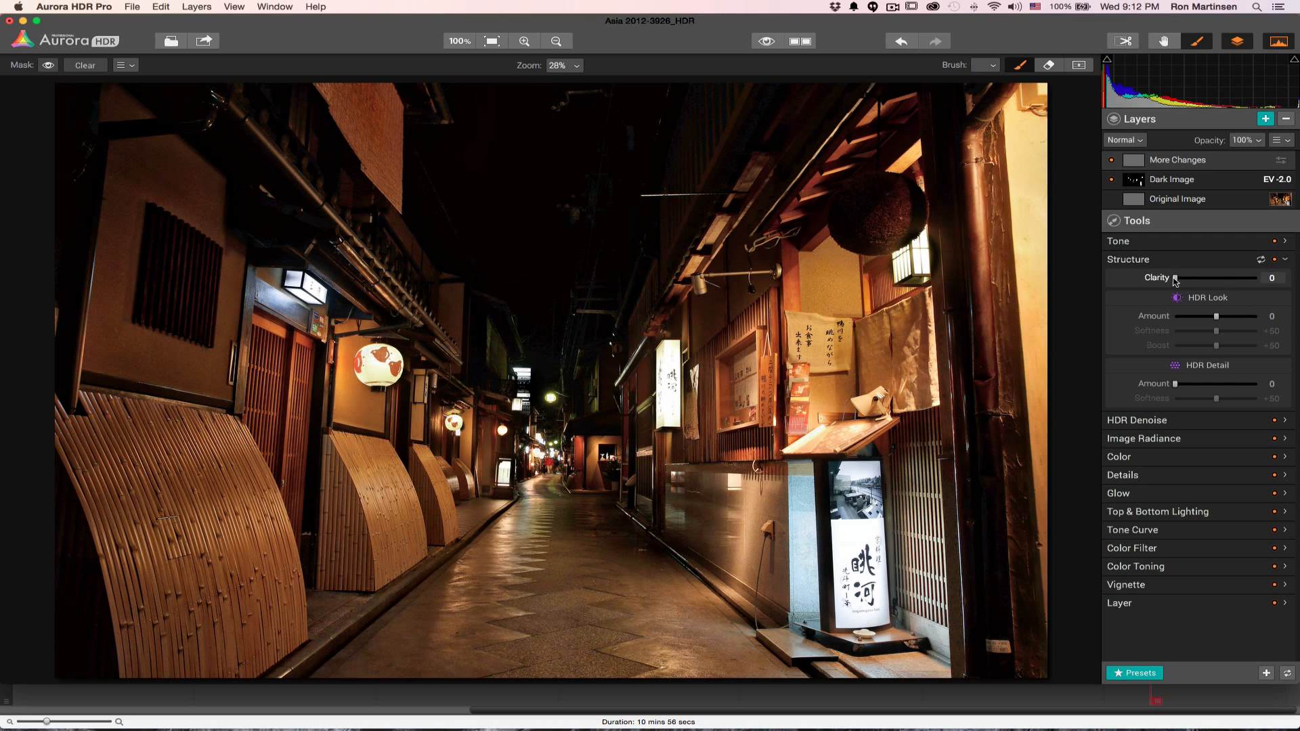
Set Structure Clarity to +51 and HDR Detail Amount to +100, comparing it against an Amount of 0
left_click_drag(1179, 281, 1219, 281)
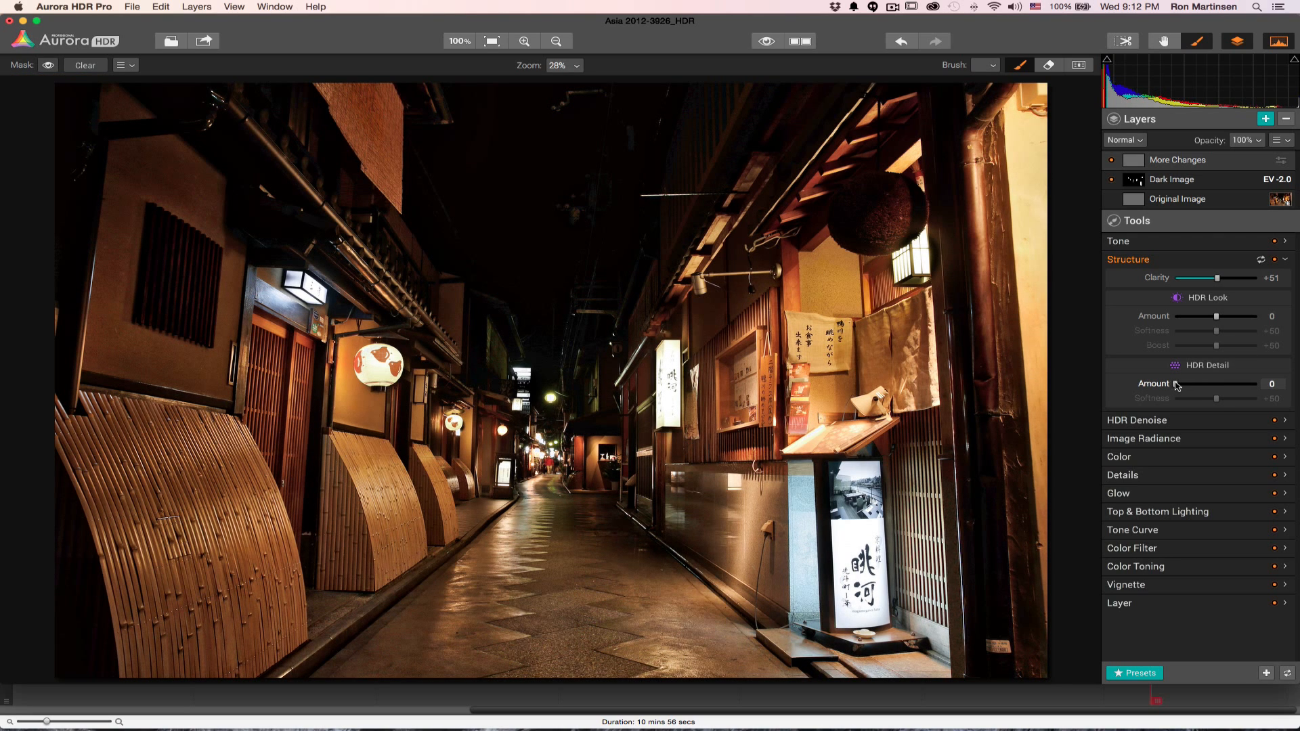
left_click_drag(1176, 386, 1258, 385)
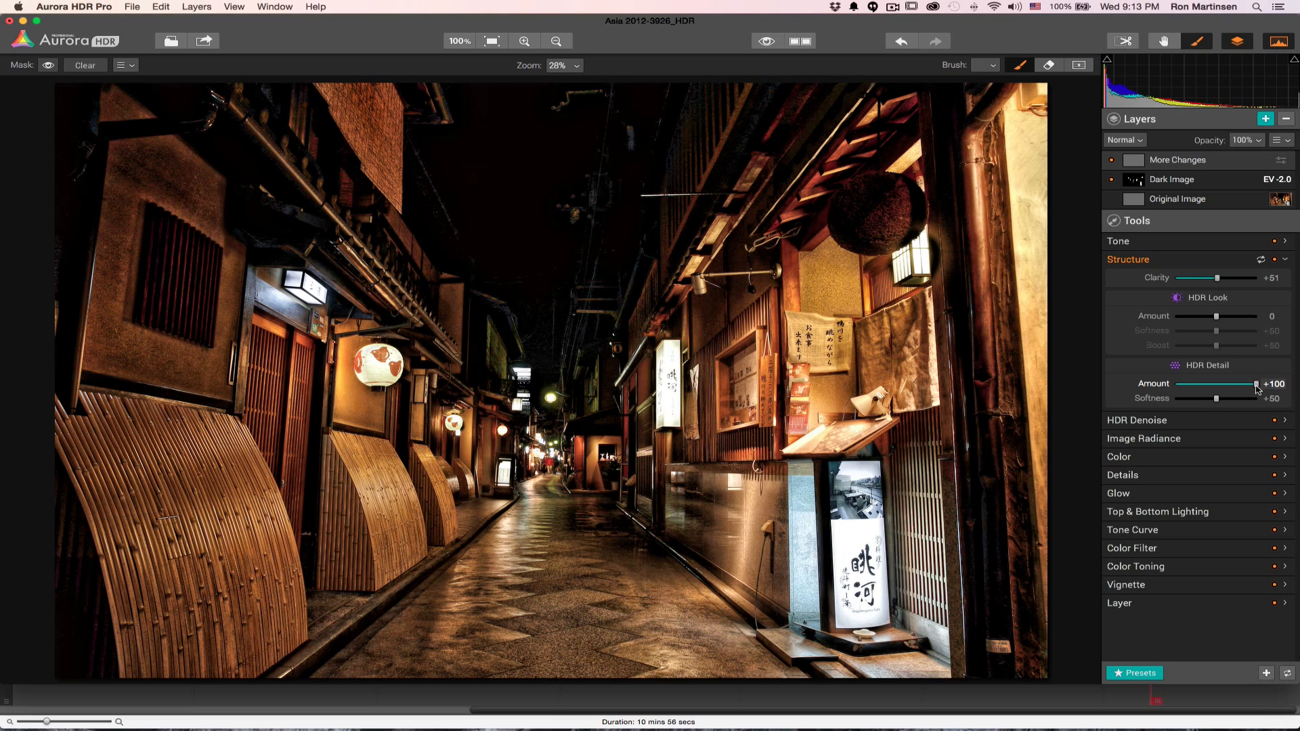
left_click_drag(1237, 386, 1174, 391)
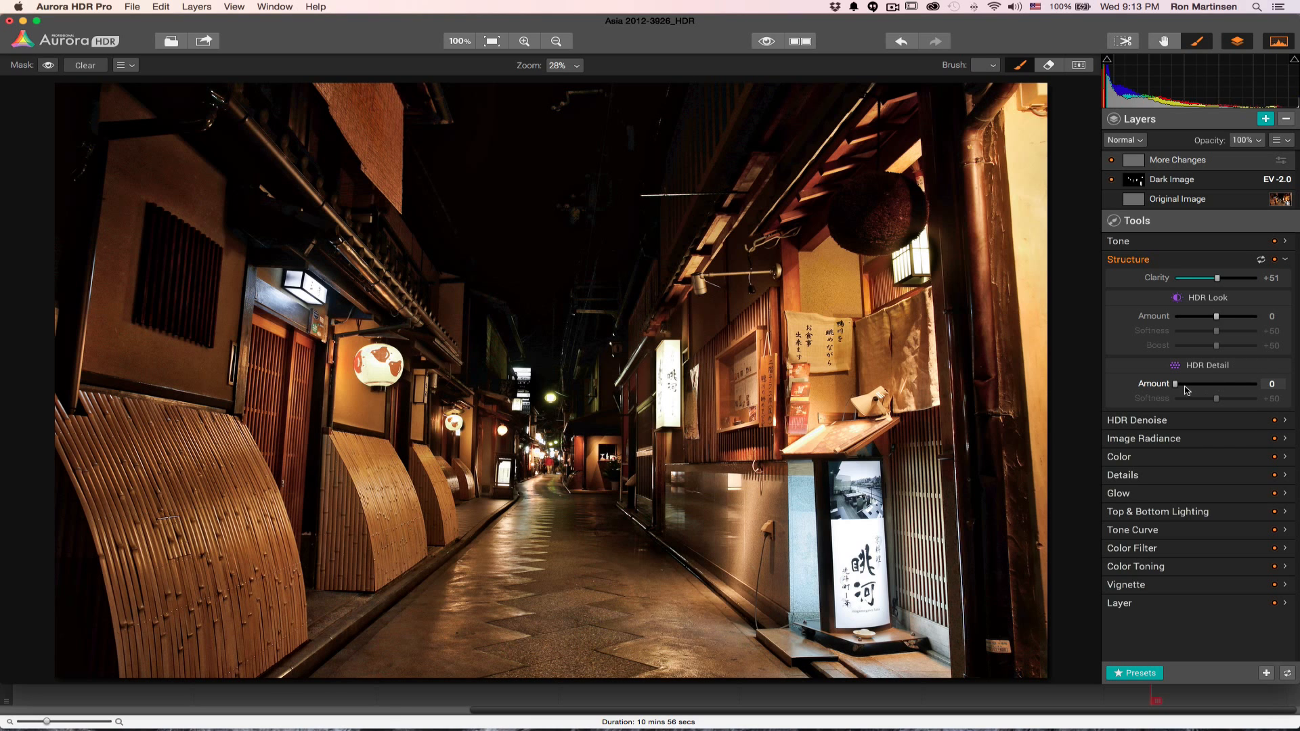
left_click_drag(1176, 384, 1256, 383)
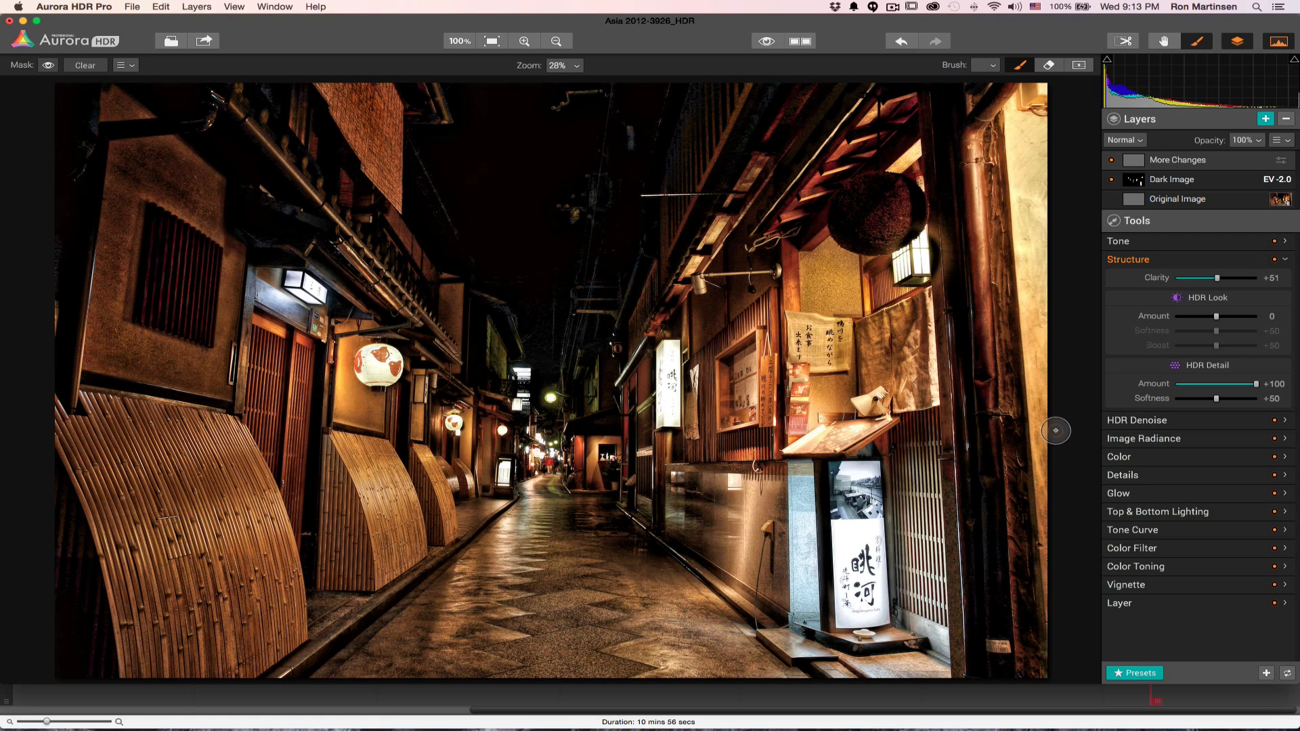
Try HDR Denoise with Amount at +100 and Smooth at +72, and reduce Amount to +54 for the wall beside the wooden doors
left_click(1285, 421)
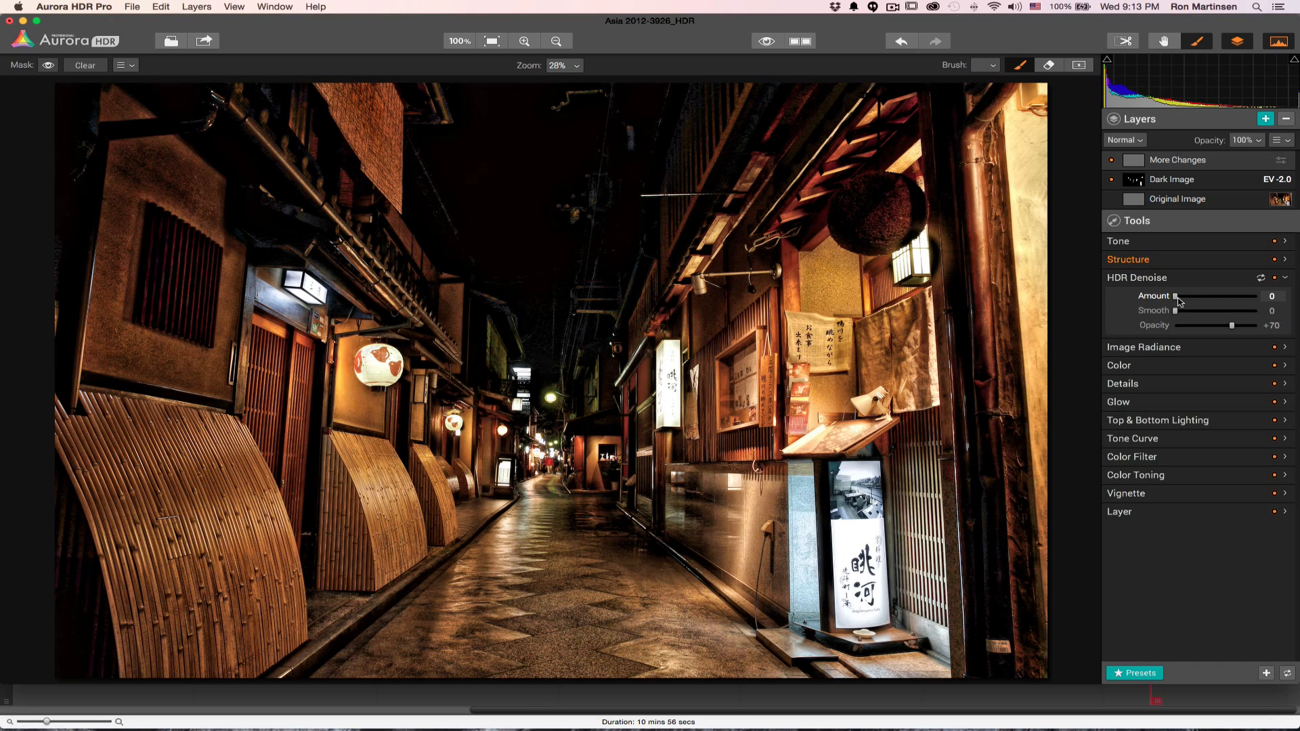
left_click_drag(1177, 301, 1258, 302)
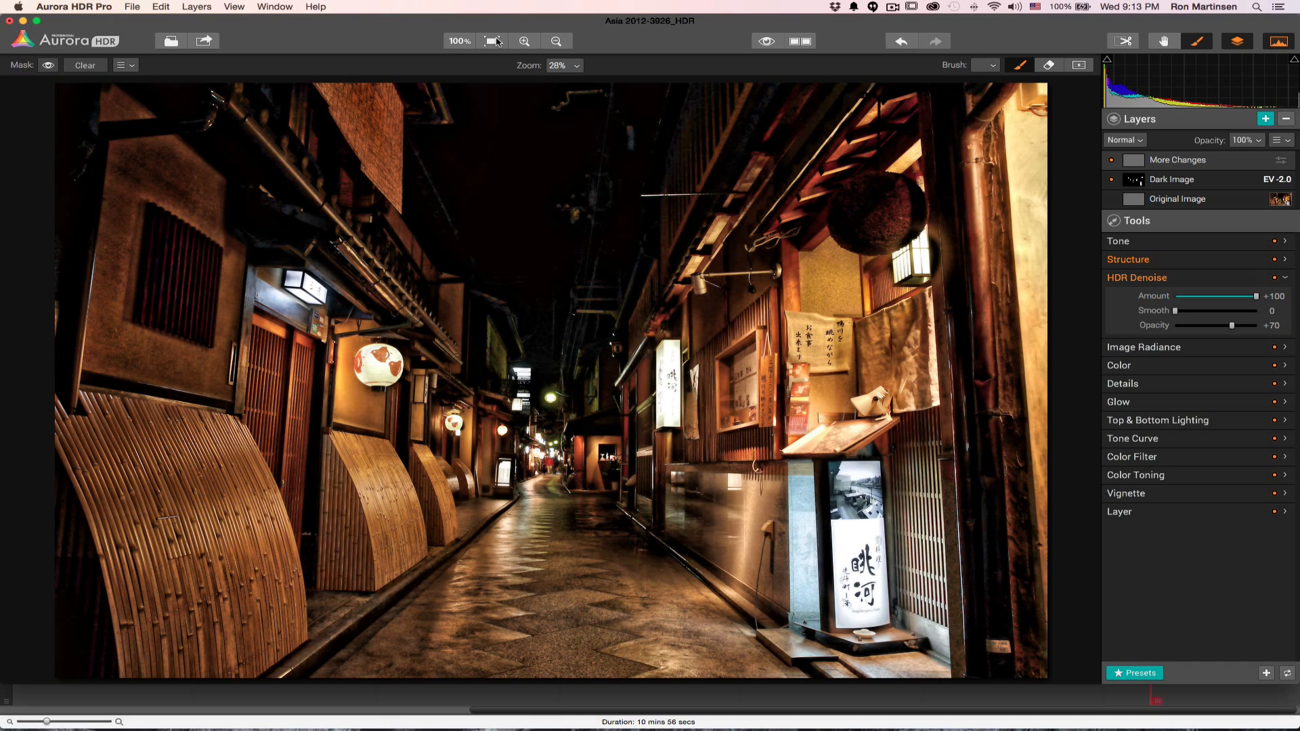
left_click(460, 41)
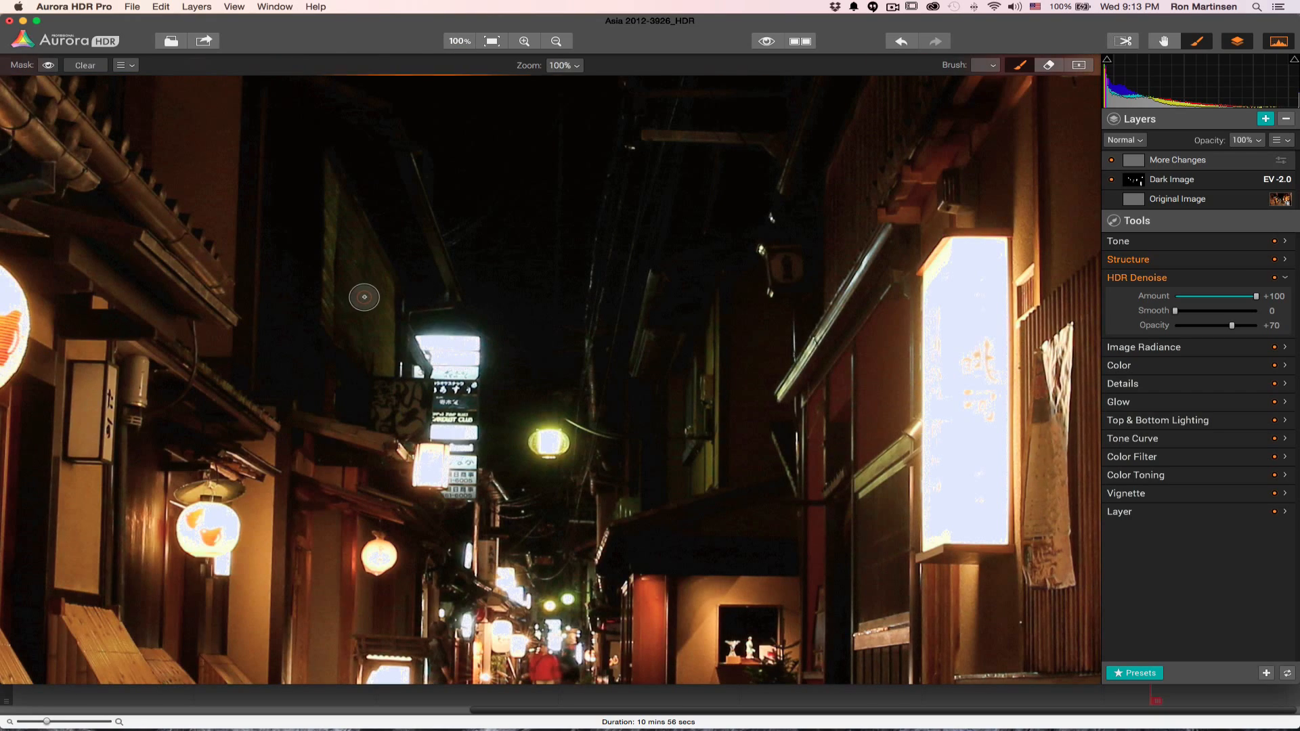
left_click_drag(301, 330, 836, 369)
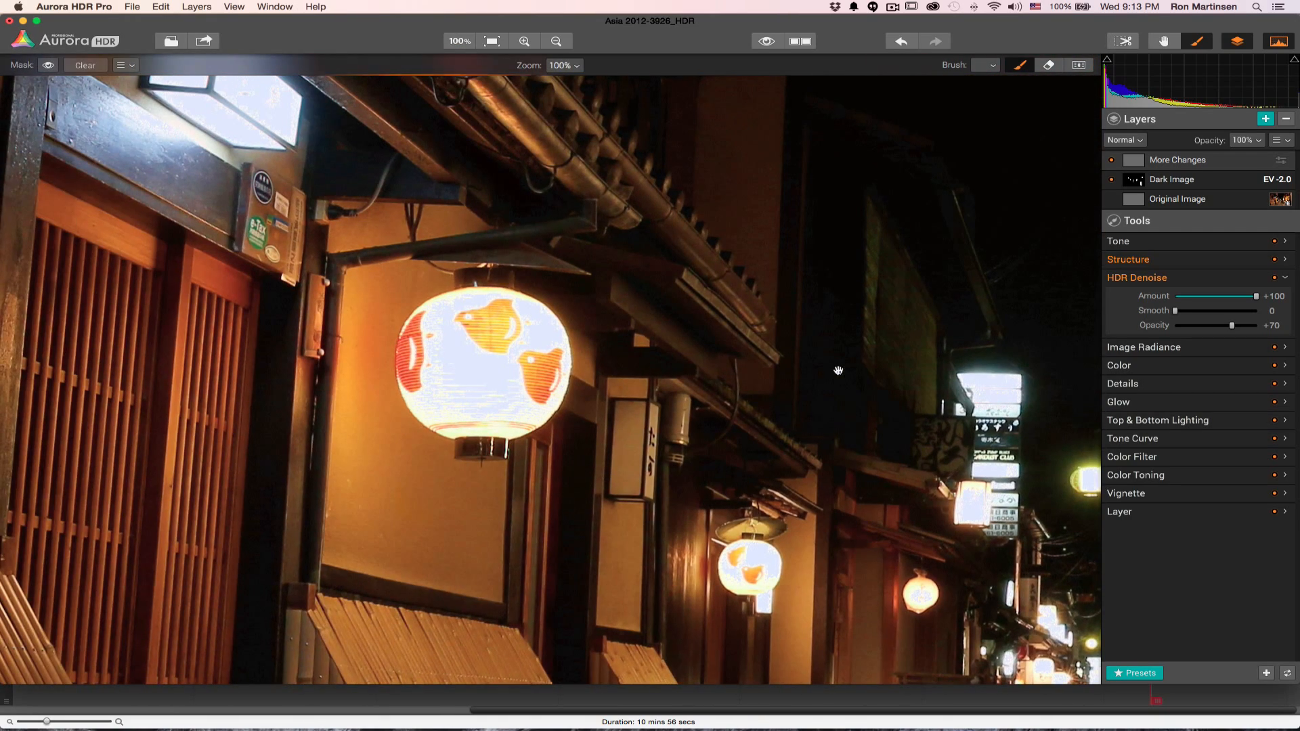
left_click_drag(443, 380, 967, 430)
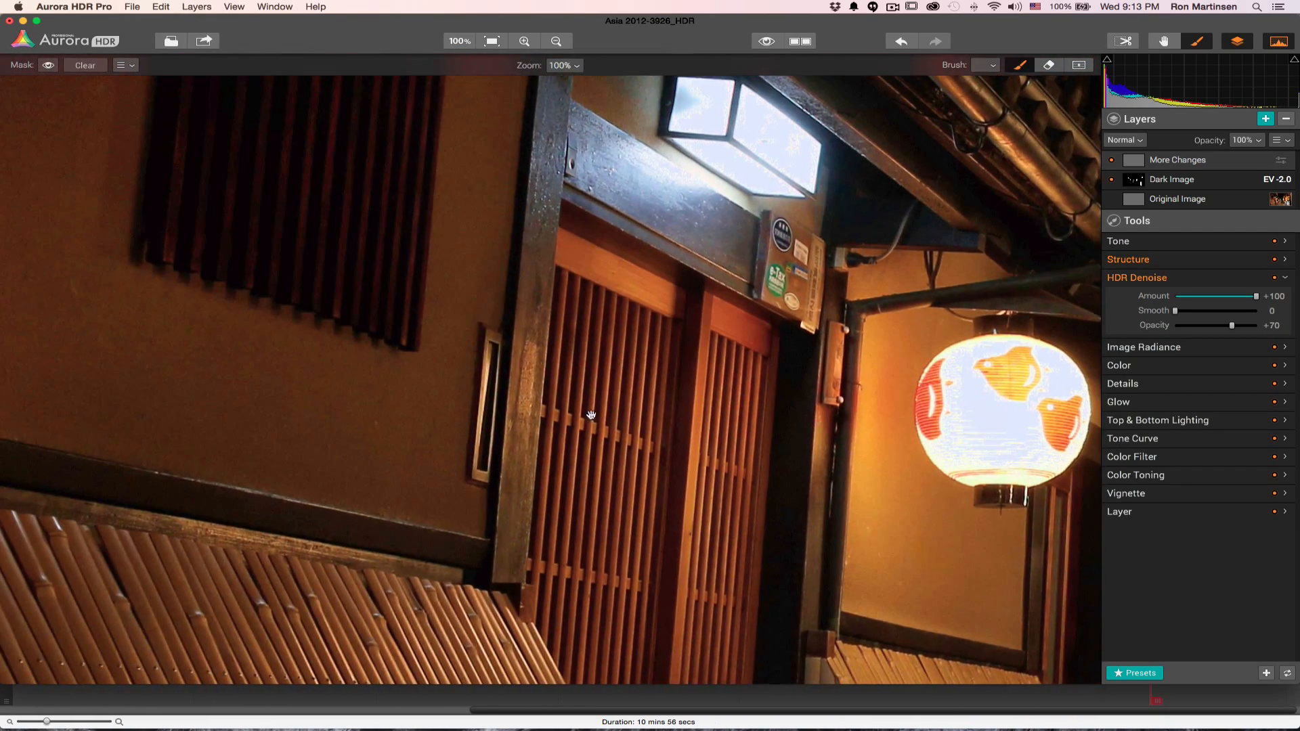
mouse_move(563, 408)
left_mouse_down()
mouse_move(679, 410)
mouse_move(741, 505)
left_mouse_up()
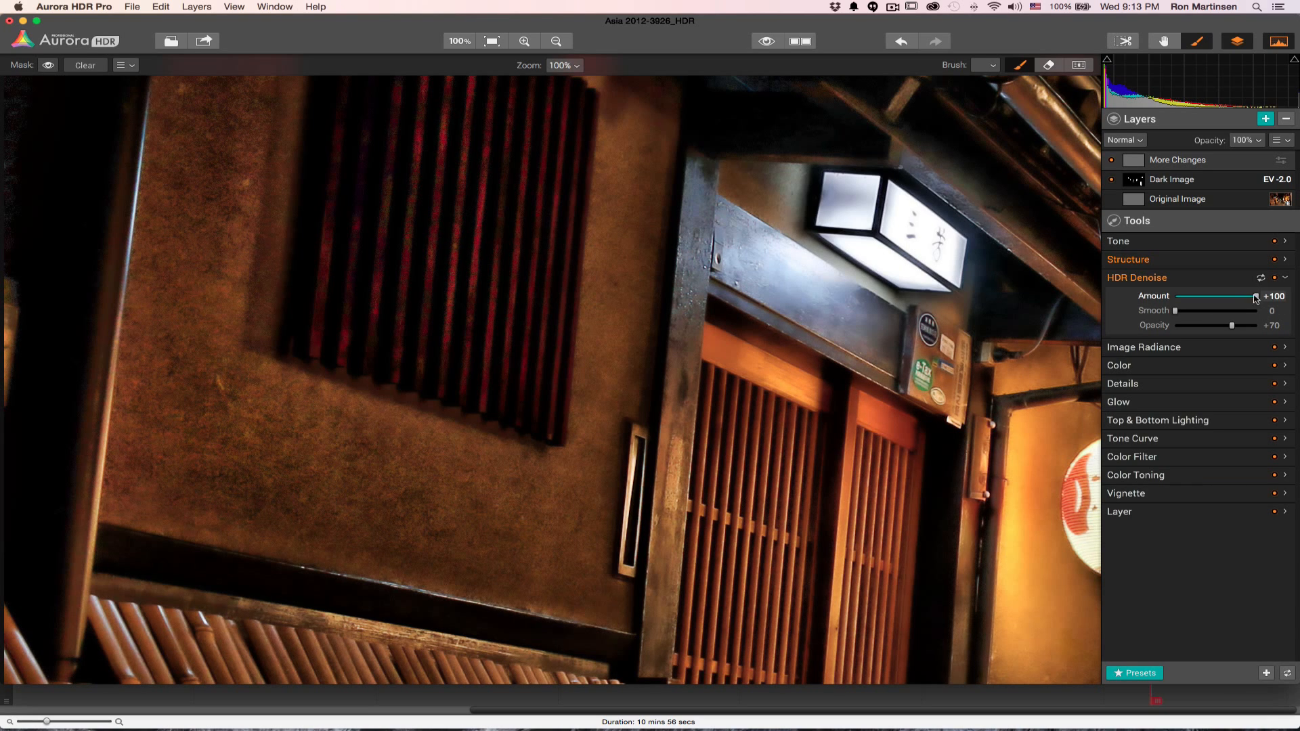
left_click_drag(1176, 313, 1220, 314)
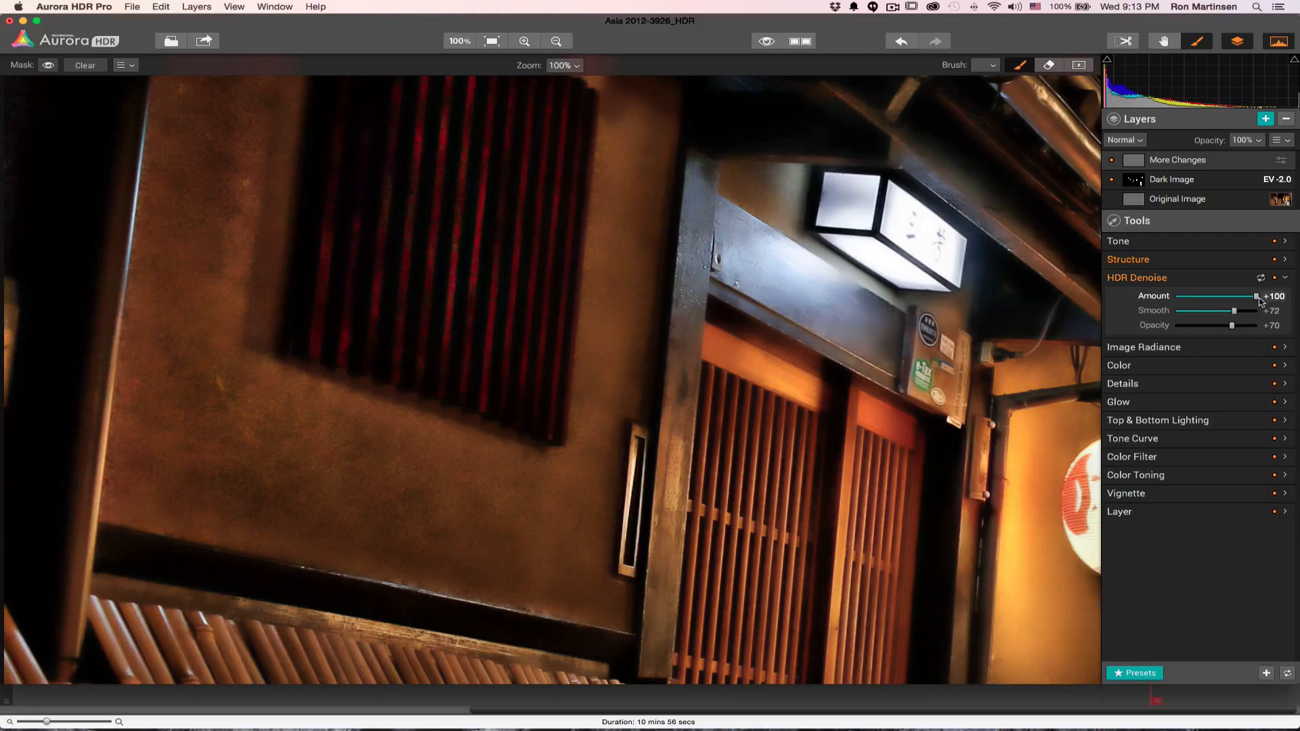
left_click_drag(1258, 298, 1224, 300)
Switch HDR Denoise off and on repeatedly to compare the noise and texture on the wall
left_click(1275, 278)
left_click(1275, 278)
left_click(1274, 278)
left_click(1275, 278)
left_click(1274, 278)
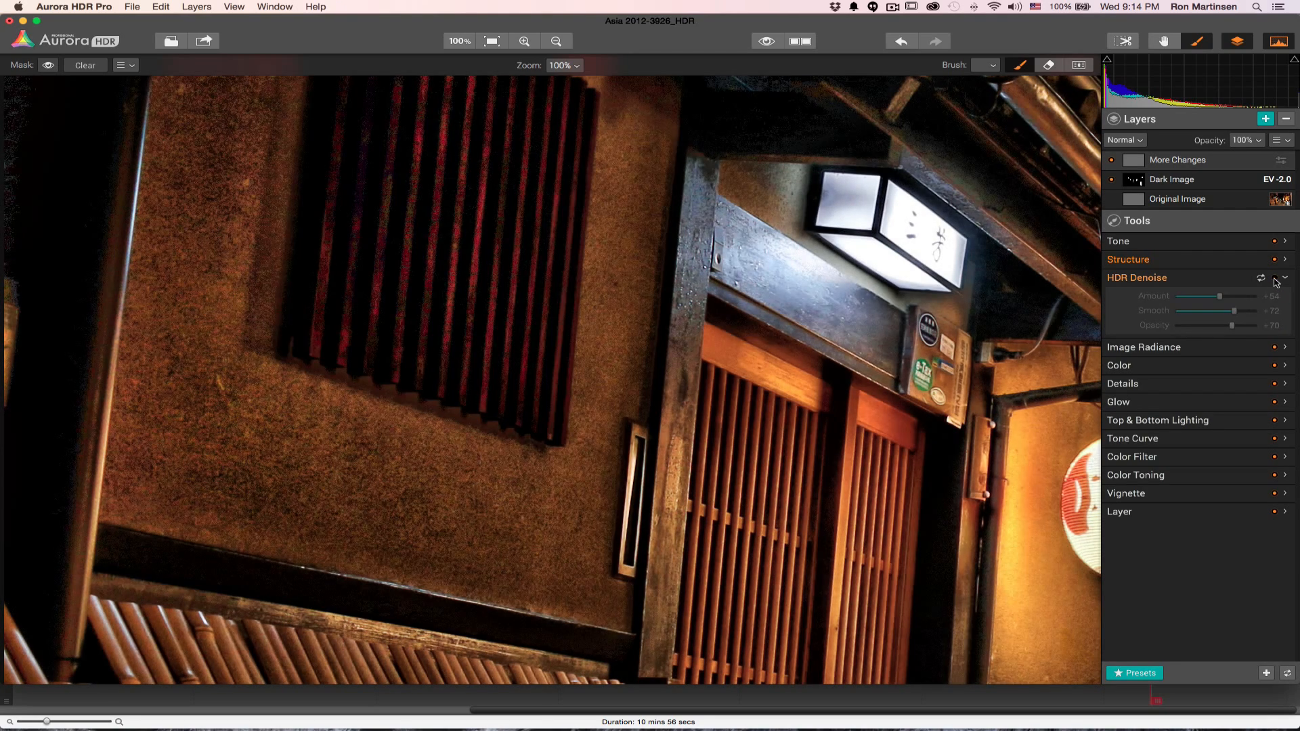
left_click(1275, 278)
left_click(1275, 278)
left_click(1275, 278)
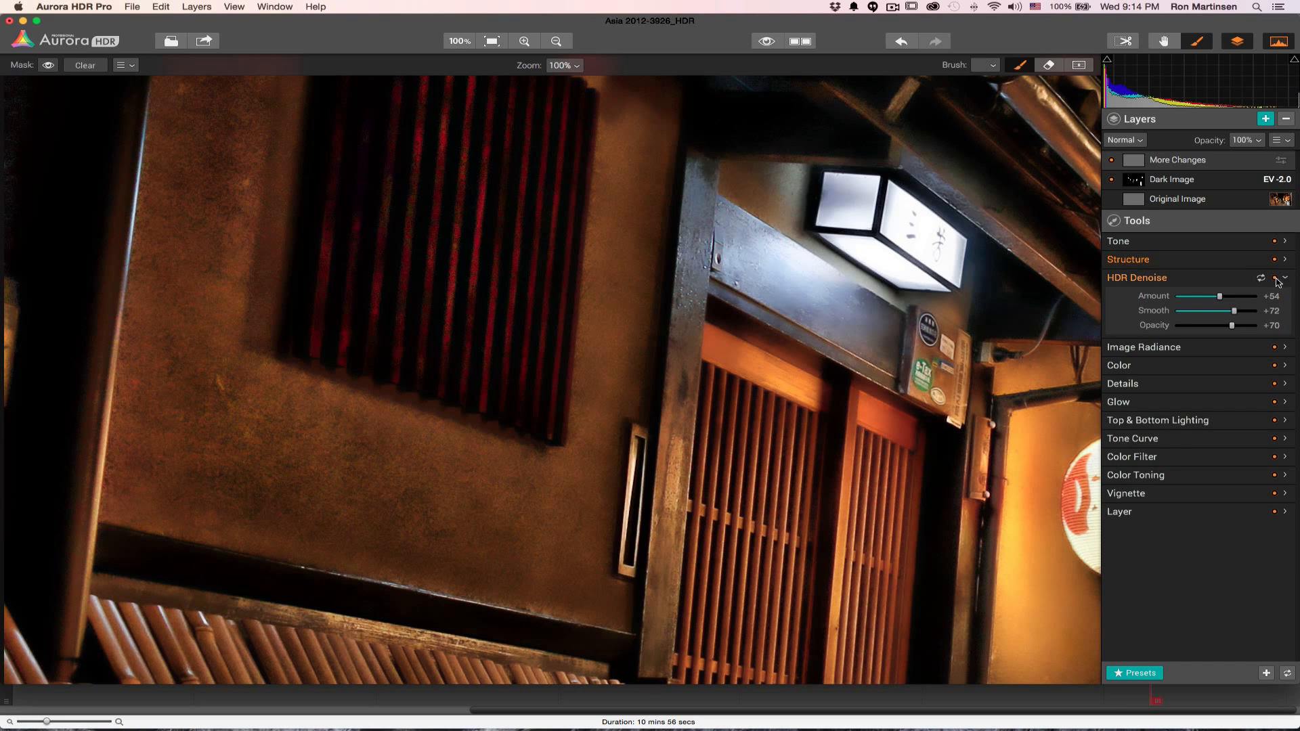
Reset the HDR Denoise and Structure adjustments, and set Structure Clarity to +50
left_click(1275, 279)
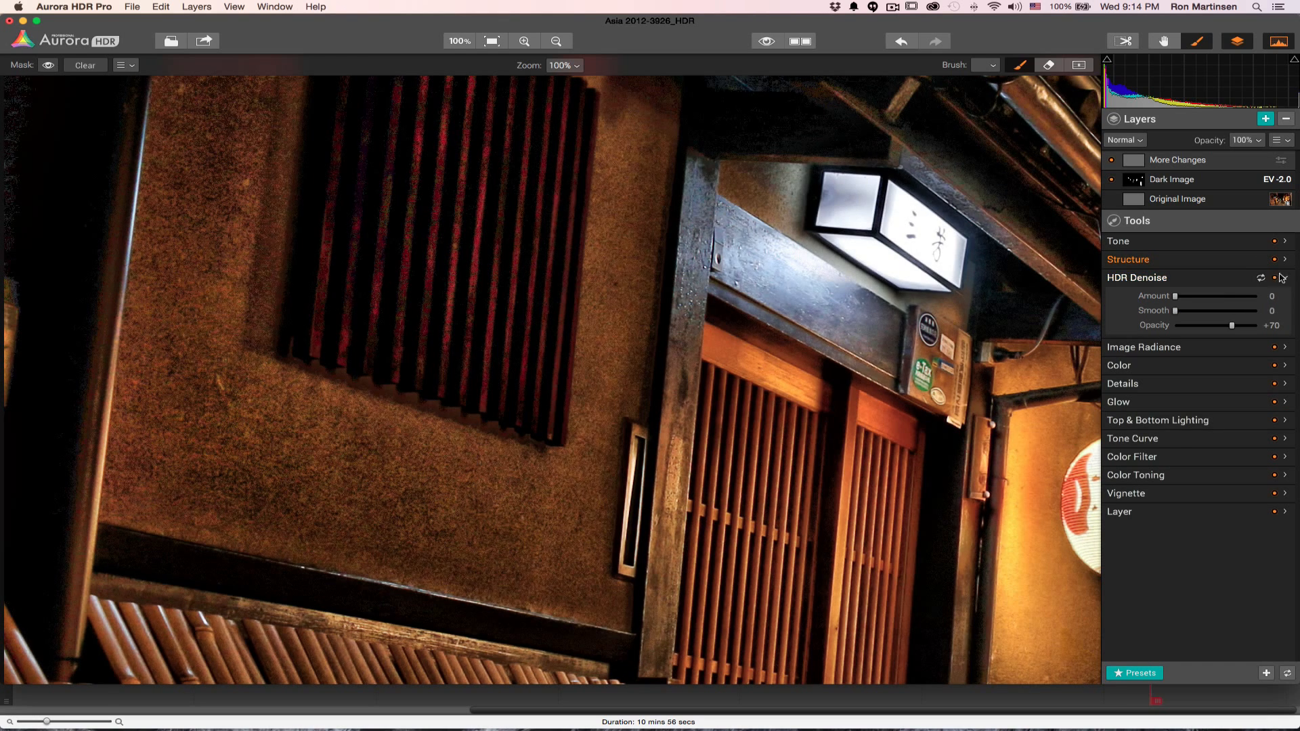
left_click(1286, 261)
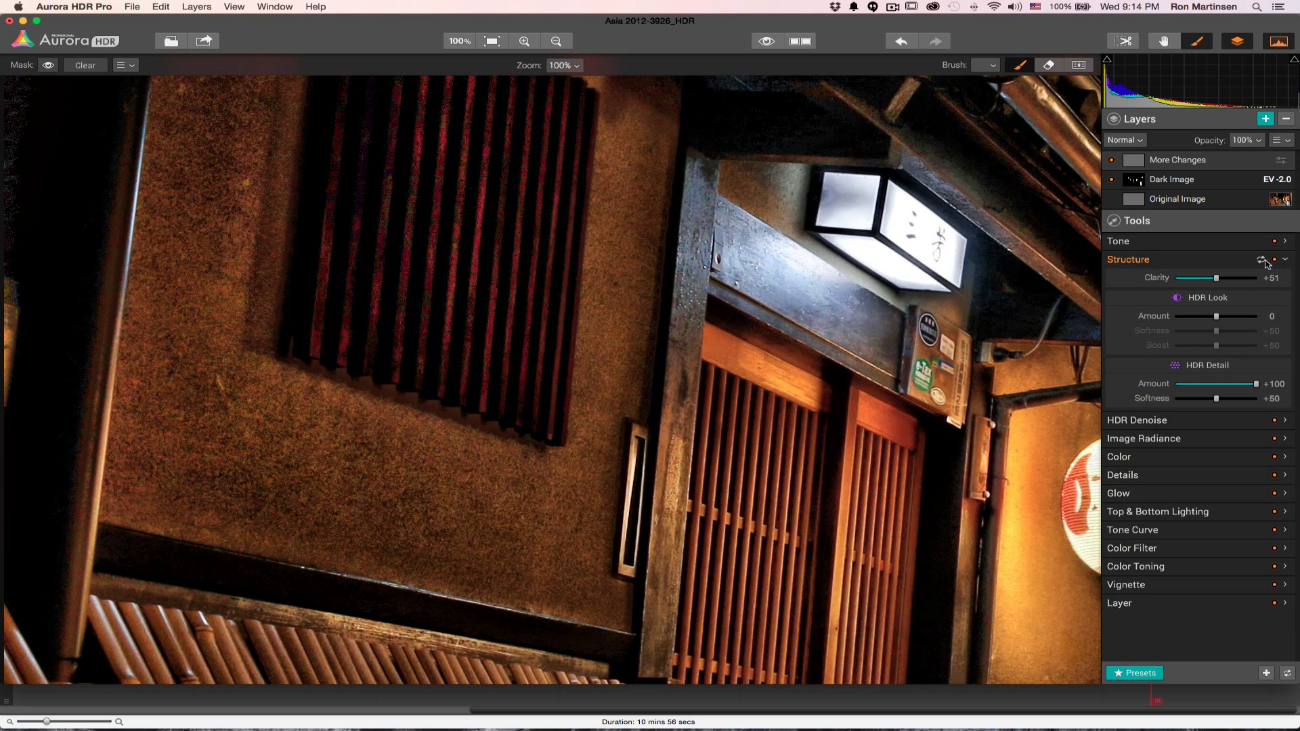
left_click(1261, 260)
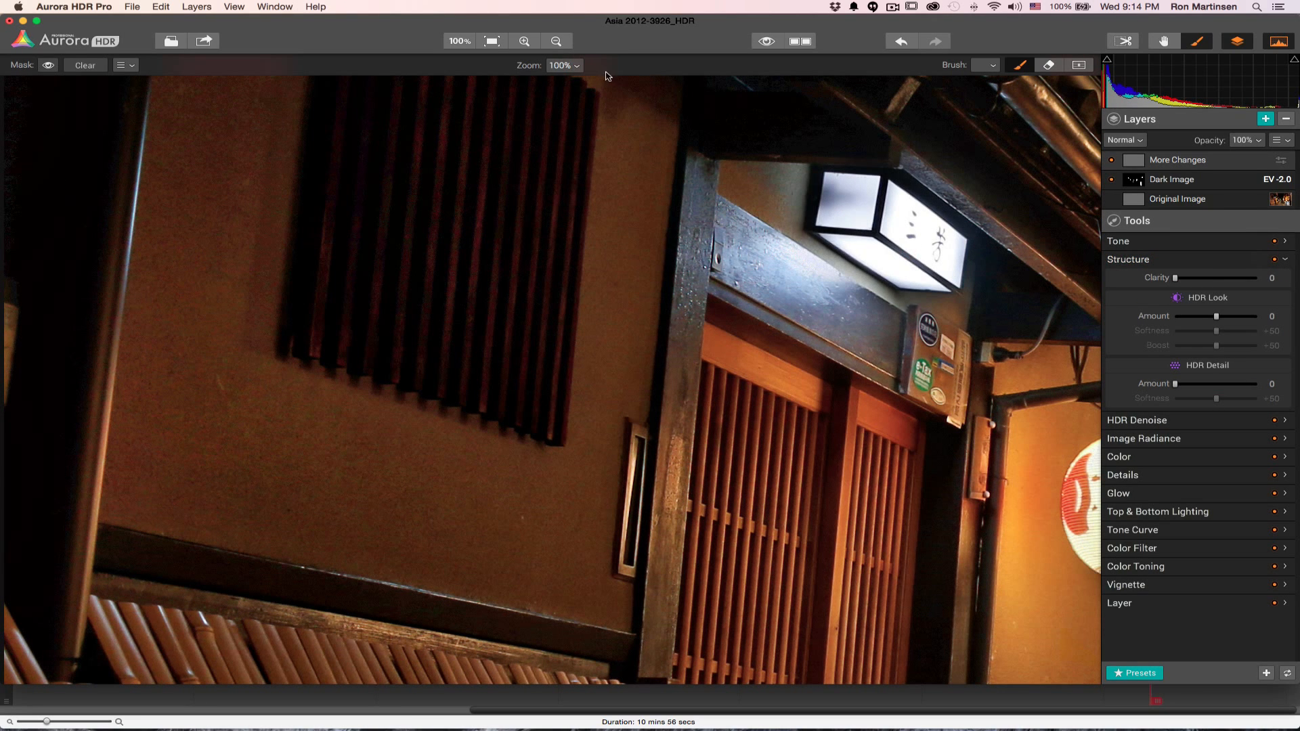
left_click(492, 42)
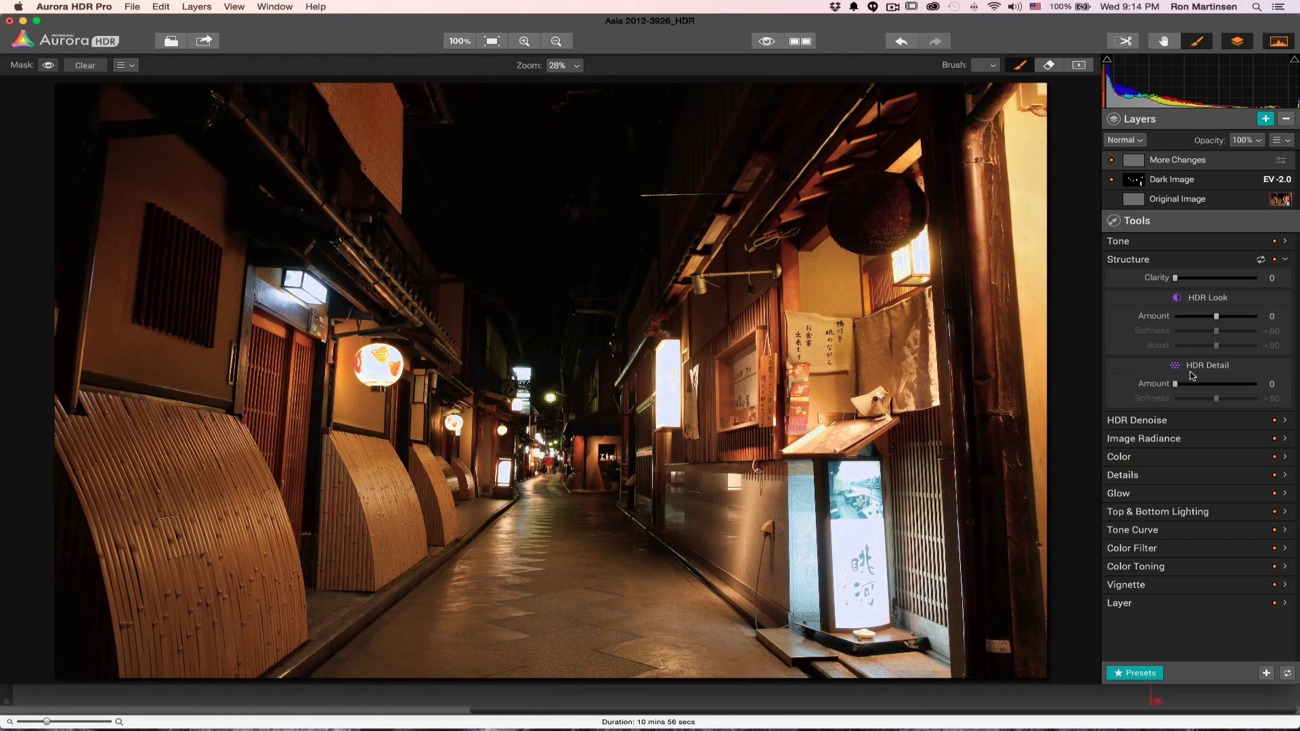
left_click_drag(1174, 282, 1218, 283)
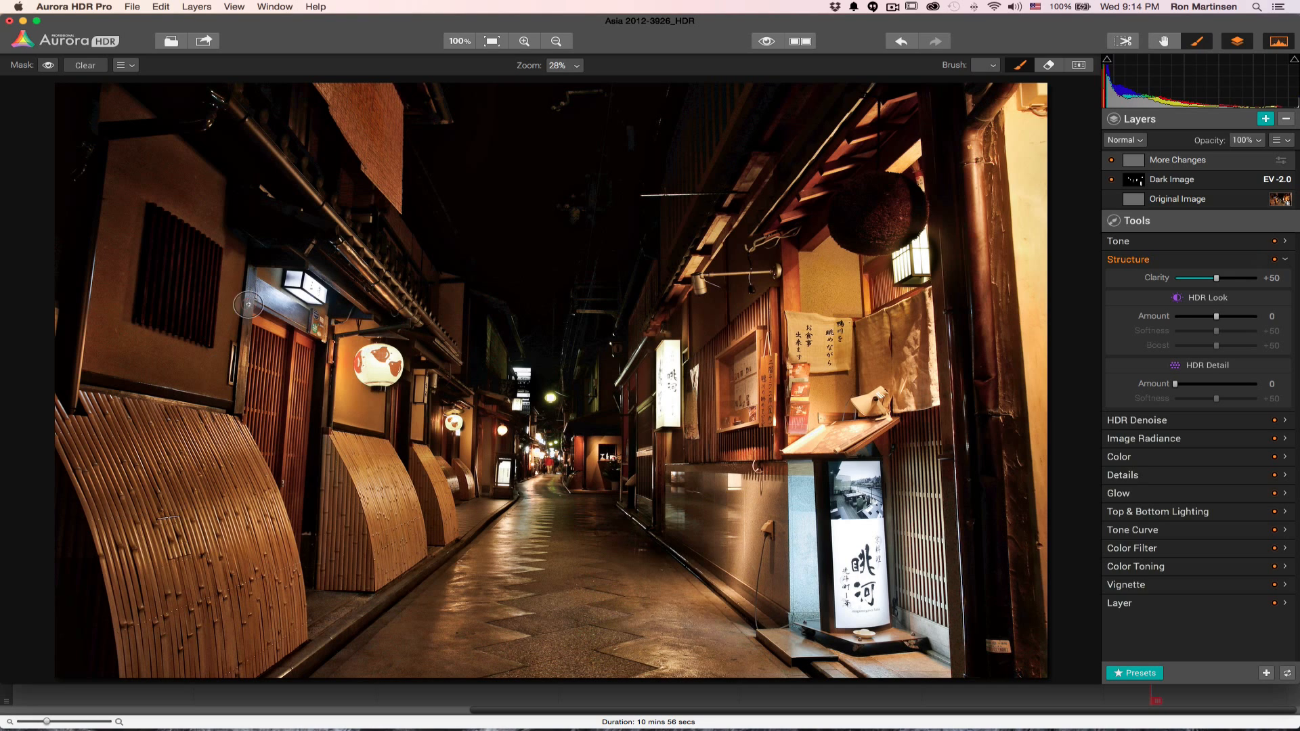
Set HDR Denoise Amount to +26 and Smooth to +13, using the wall beside the wooden doors as reference
left_click(1286, 420)
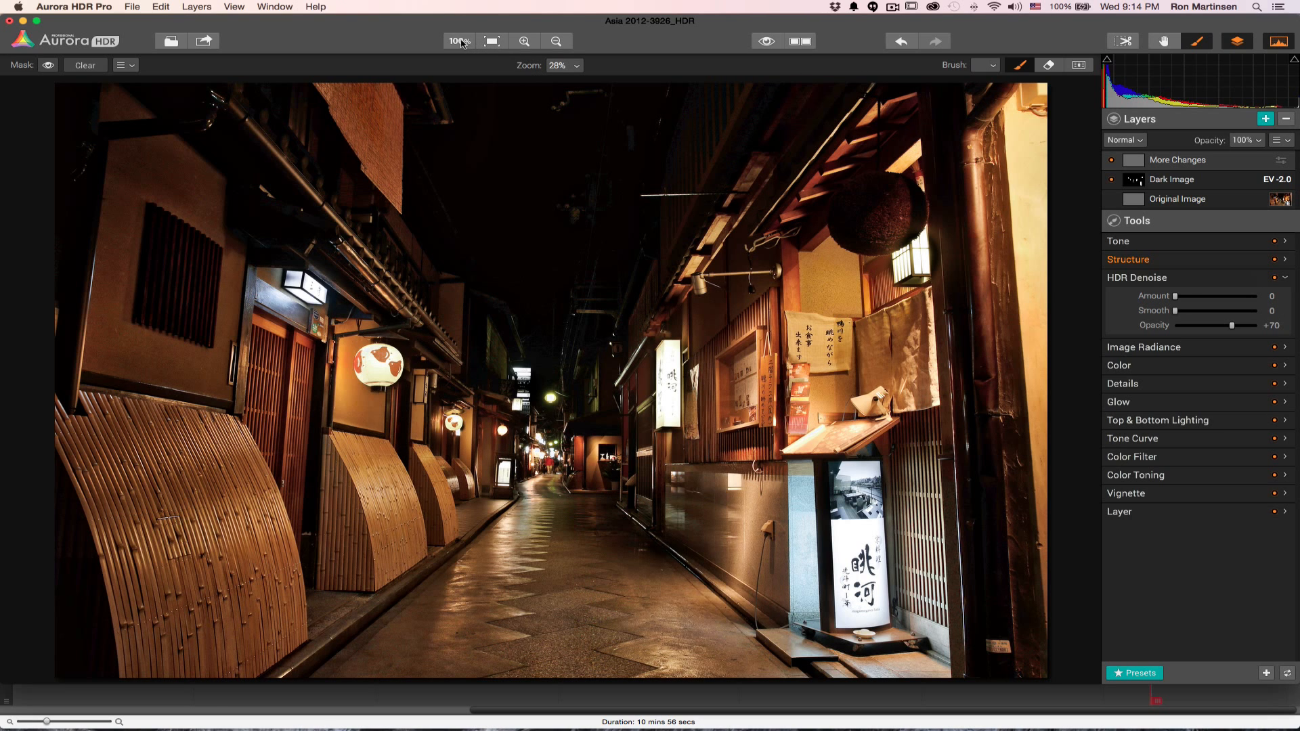
left_click(461, 41)
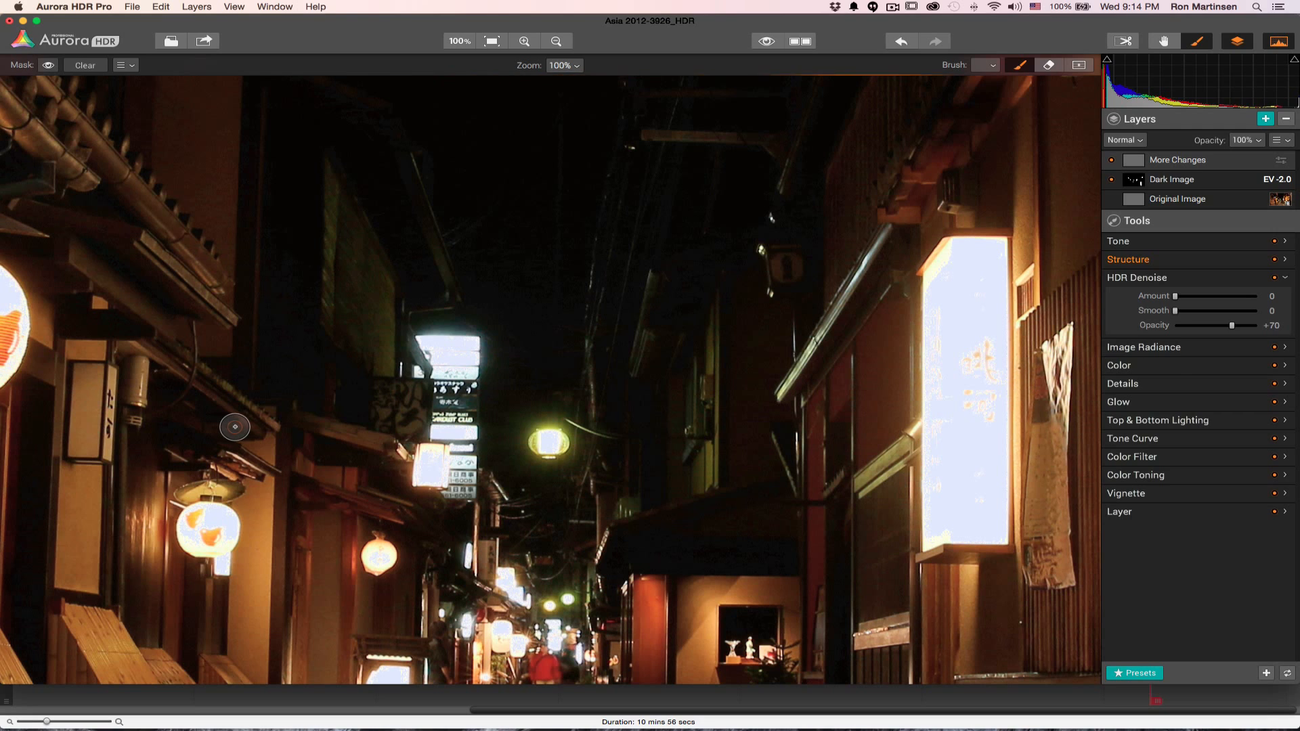
scroll(237, 427, "left", 10)
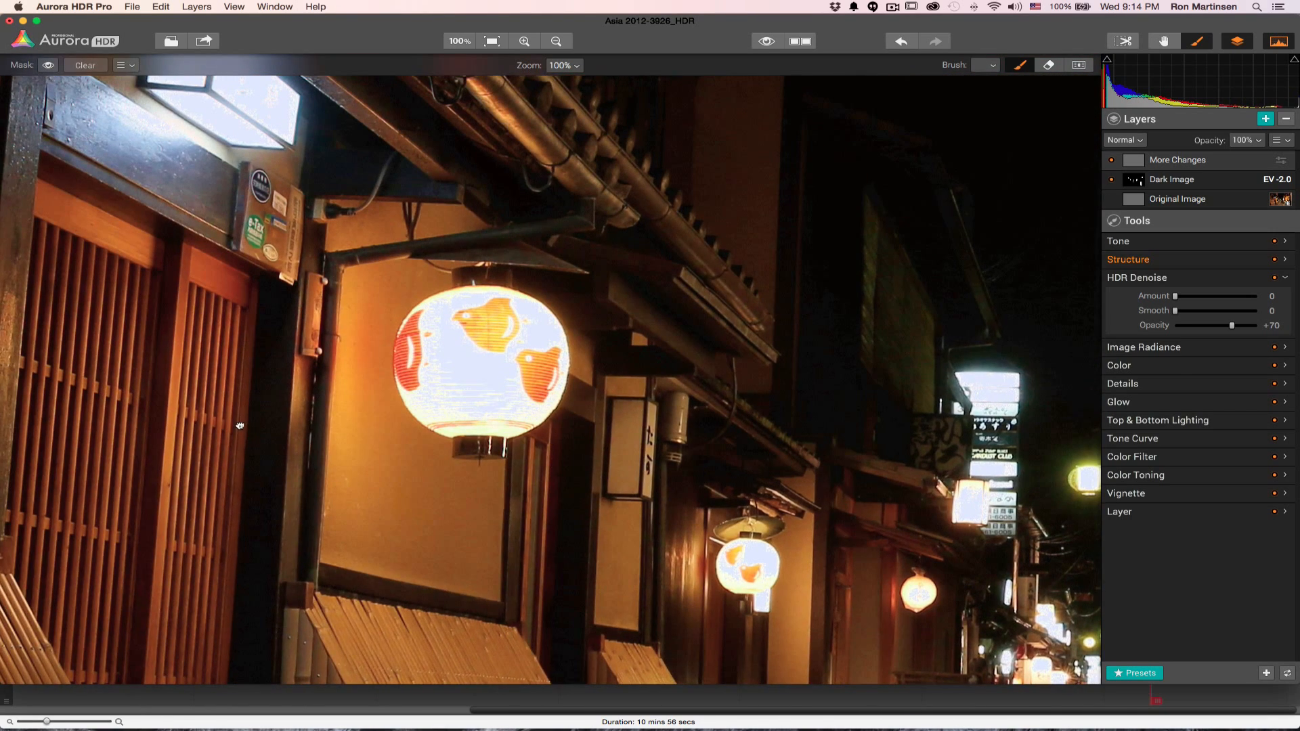
left_click_drag(240, 425, 876, 534)
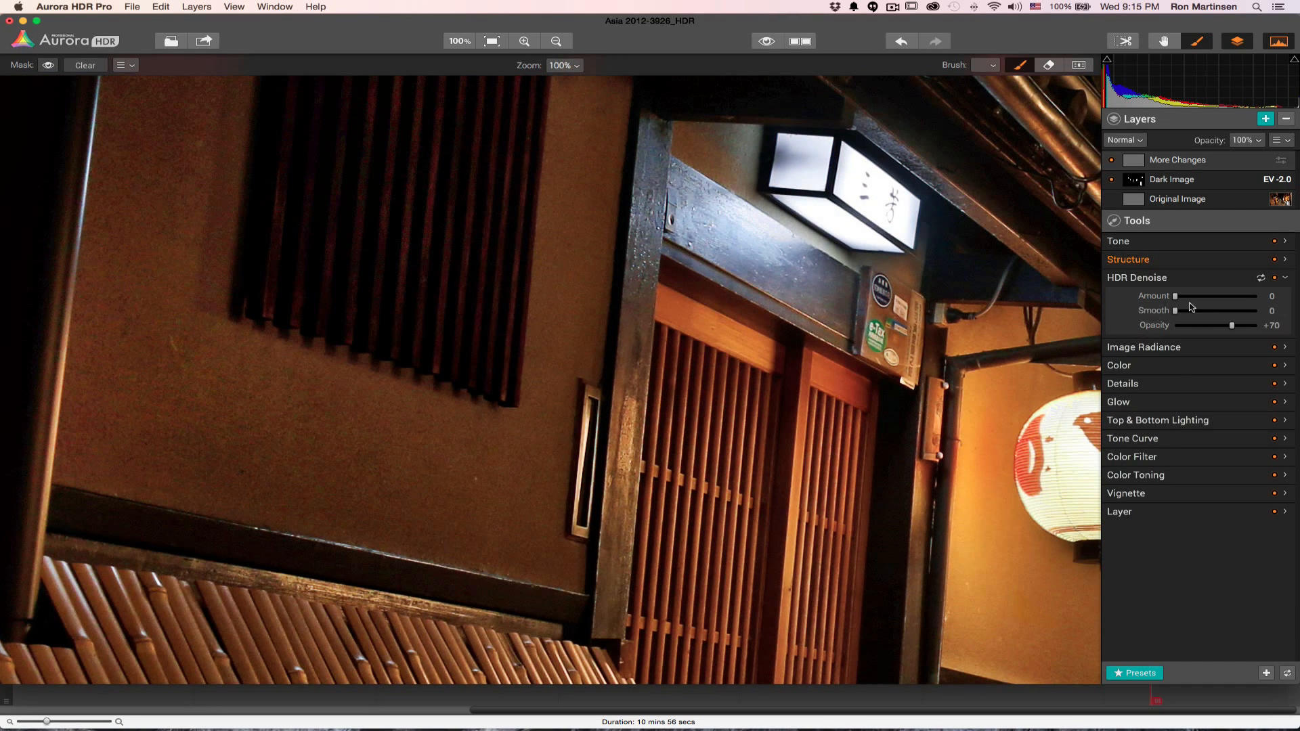
left_click_drag(1176, 299, 1211, 300)
left_click_drag(1211, 300, 1197, 302)
left_click_drag(1177, 315, 1186, 315)
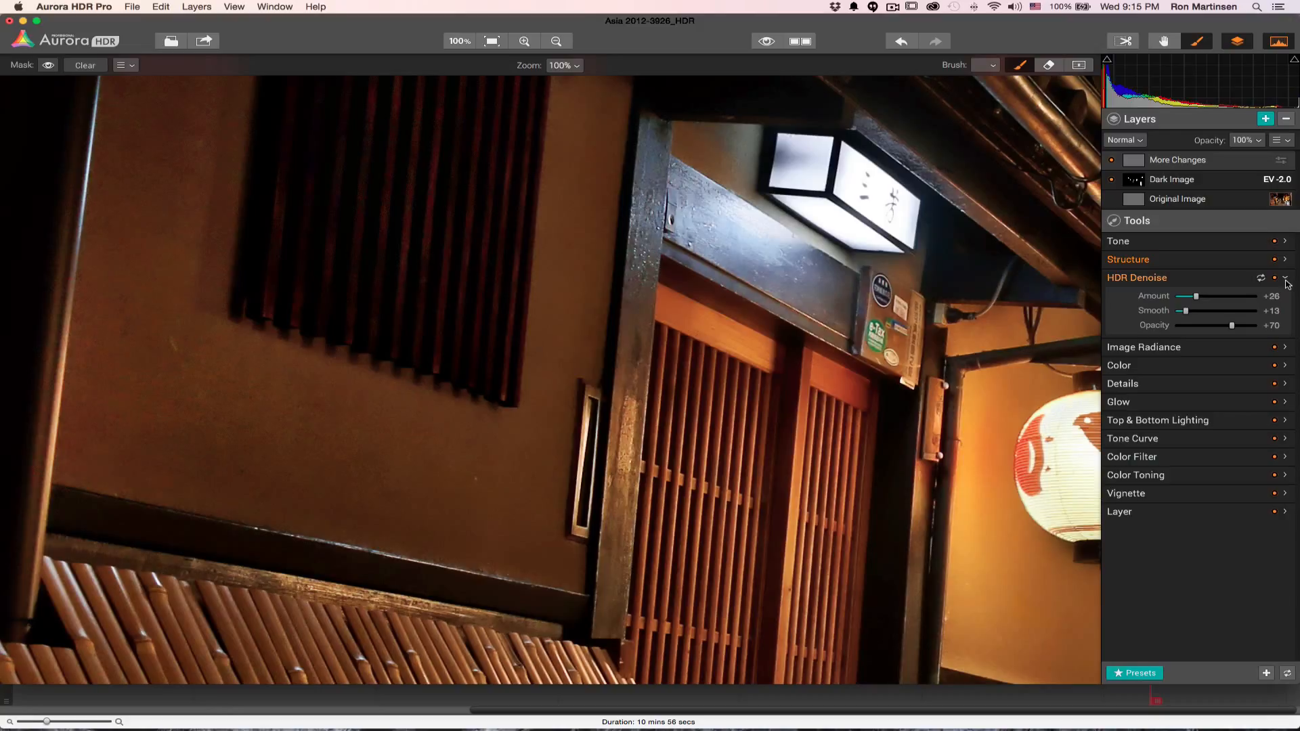
Set Image Radiance Amount to +63 after trying +100, set Smoothness to -38, and reset Brightness to 0 after a trial change
left_click(1285, 347)
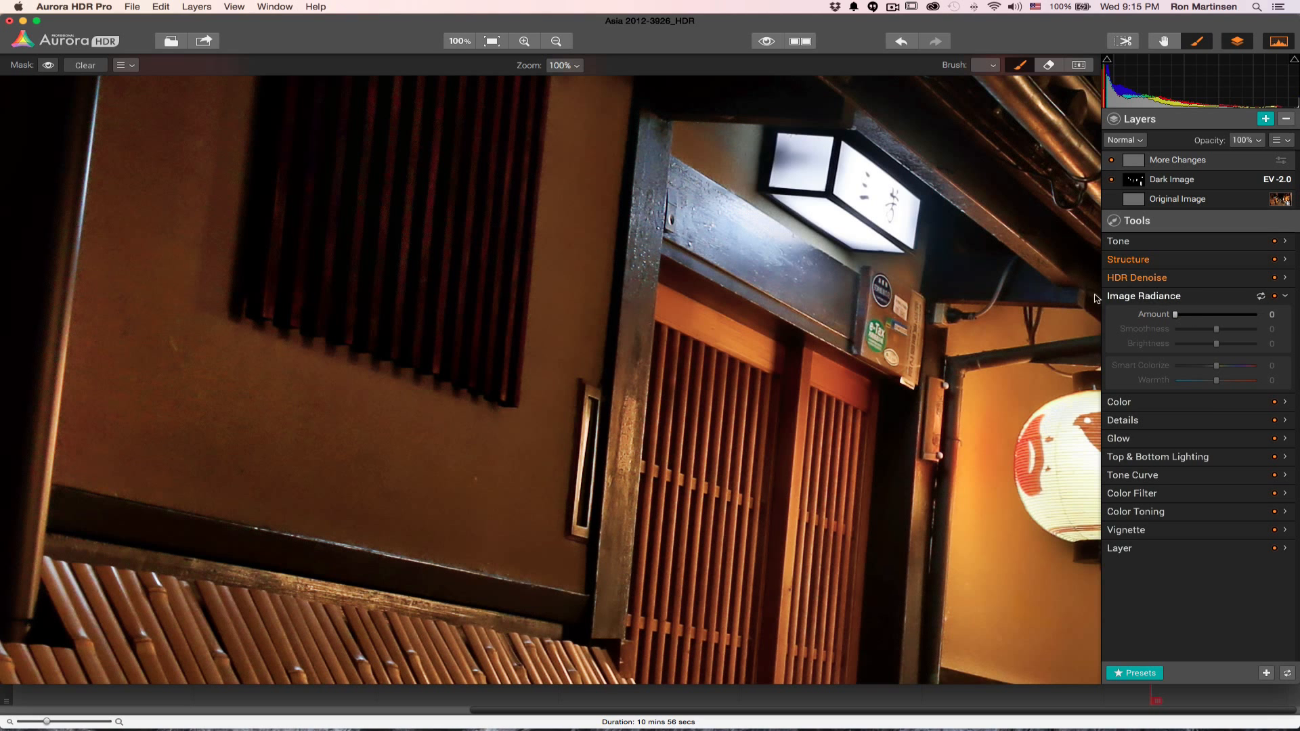
left_click(472, 43)
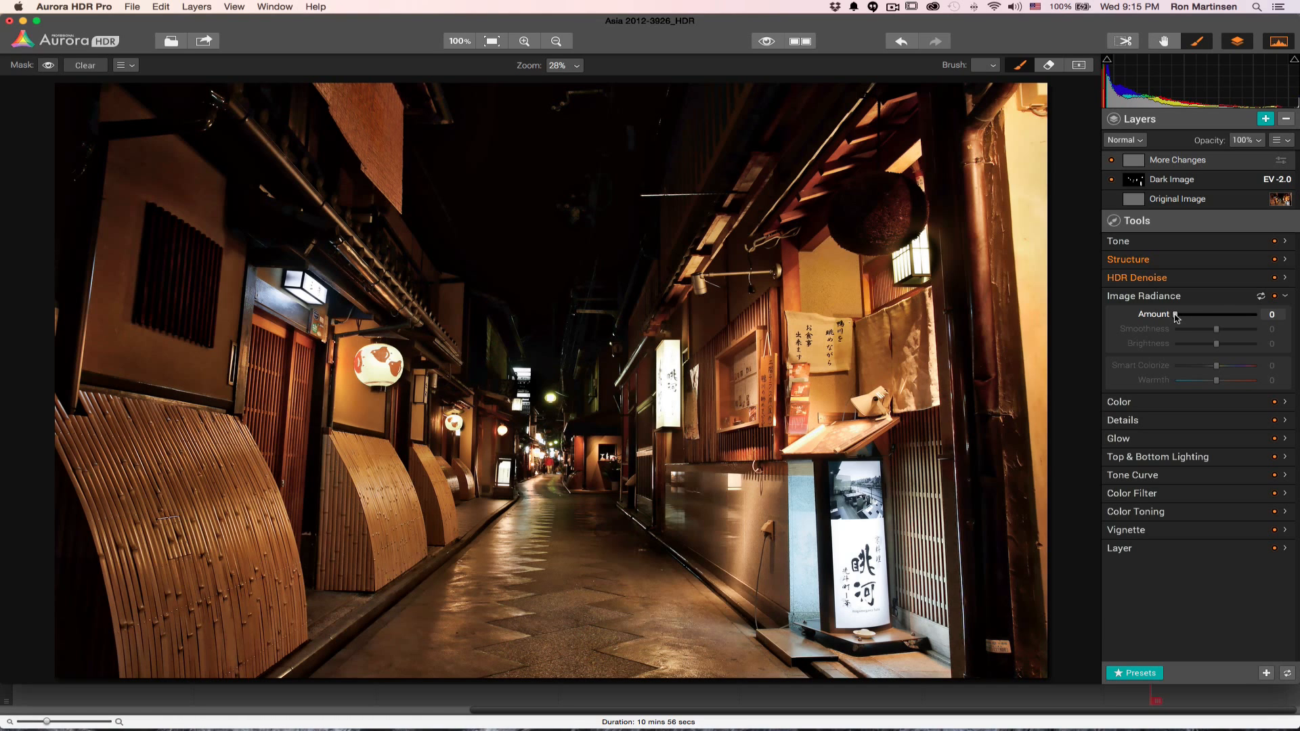
left_click_drag(1176, 318, 1272, 317)
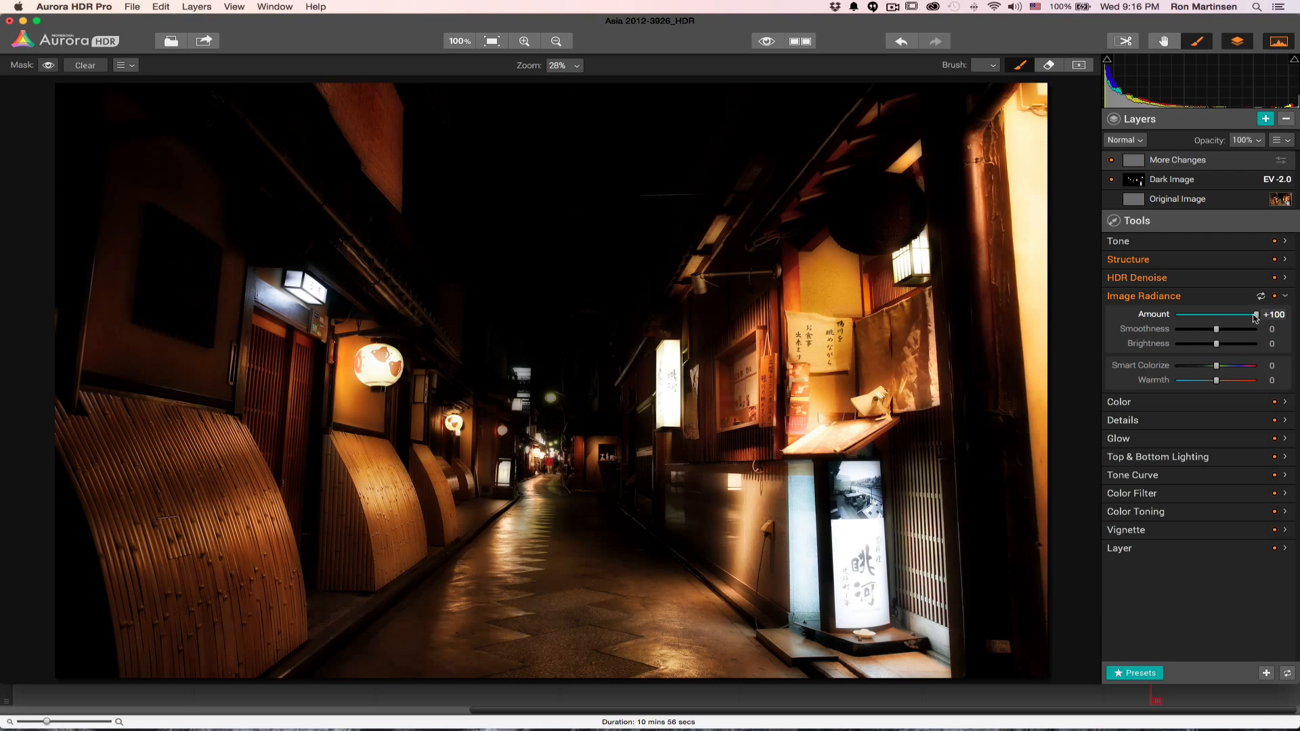
left_click_drag(1257, 316, 1229, 323)
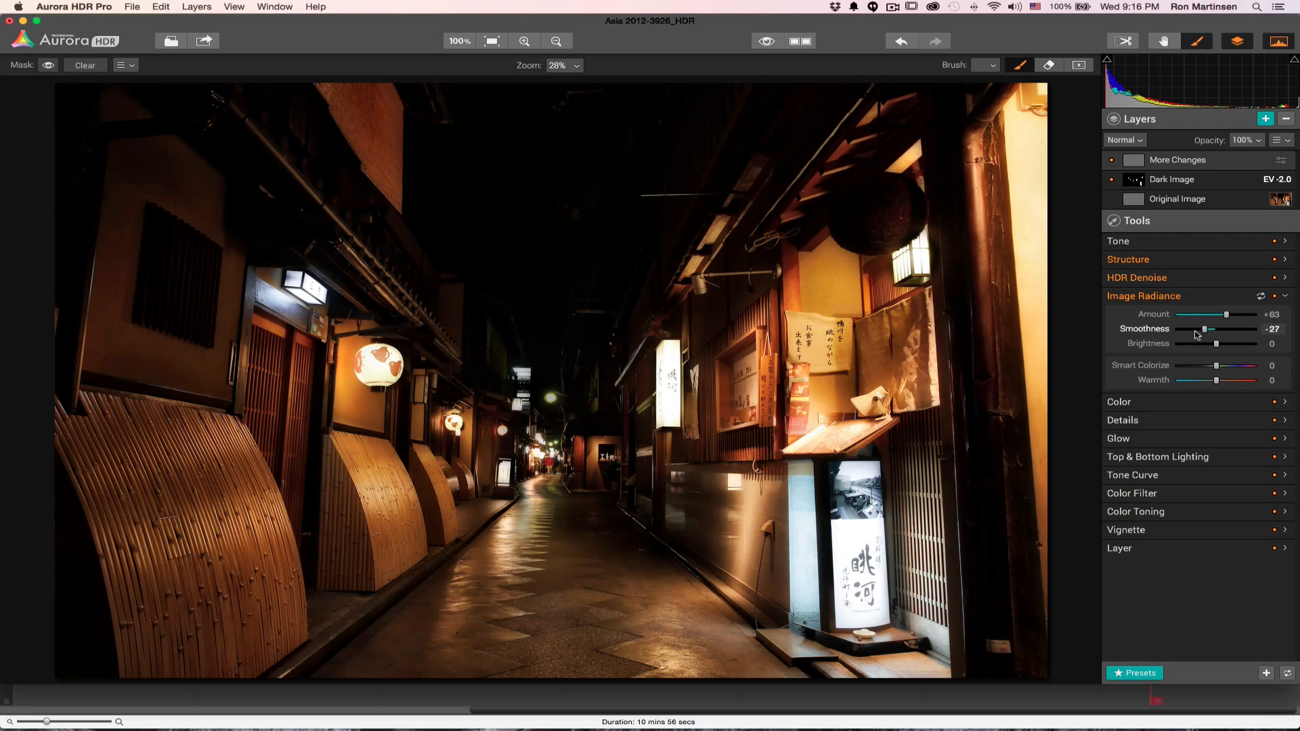
mouse_move(1197, 335)
left_mouse_down()
mouse_move(1149, 341)
mouse_move(1244, 338)
mouse_move(1202, 339)
left_mouse_up()
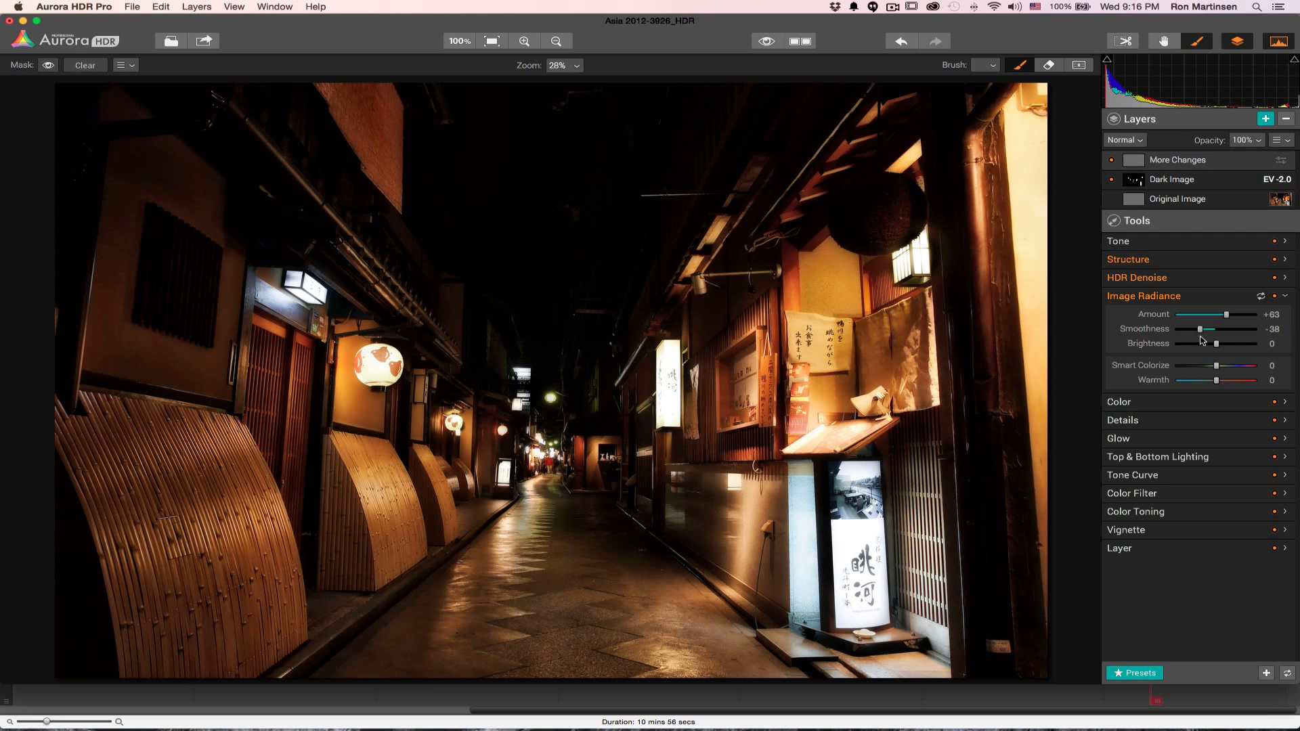
mouse_move(1217, 345)
left_mouse_down()
mouse_move(1231, 346)
mouse_move(1211, 348)
left_mouse_up()
double_click(1167, 349)
Set Image Radiance Smart Colorize to +49 and Warmth to -9
left_click_drag(1218, 369, 1239, 369)
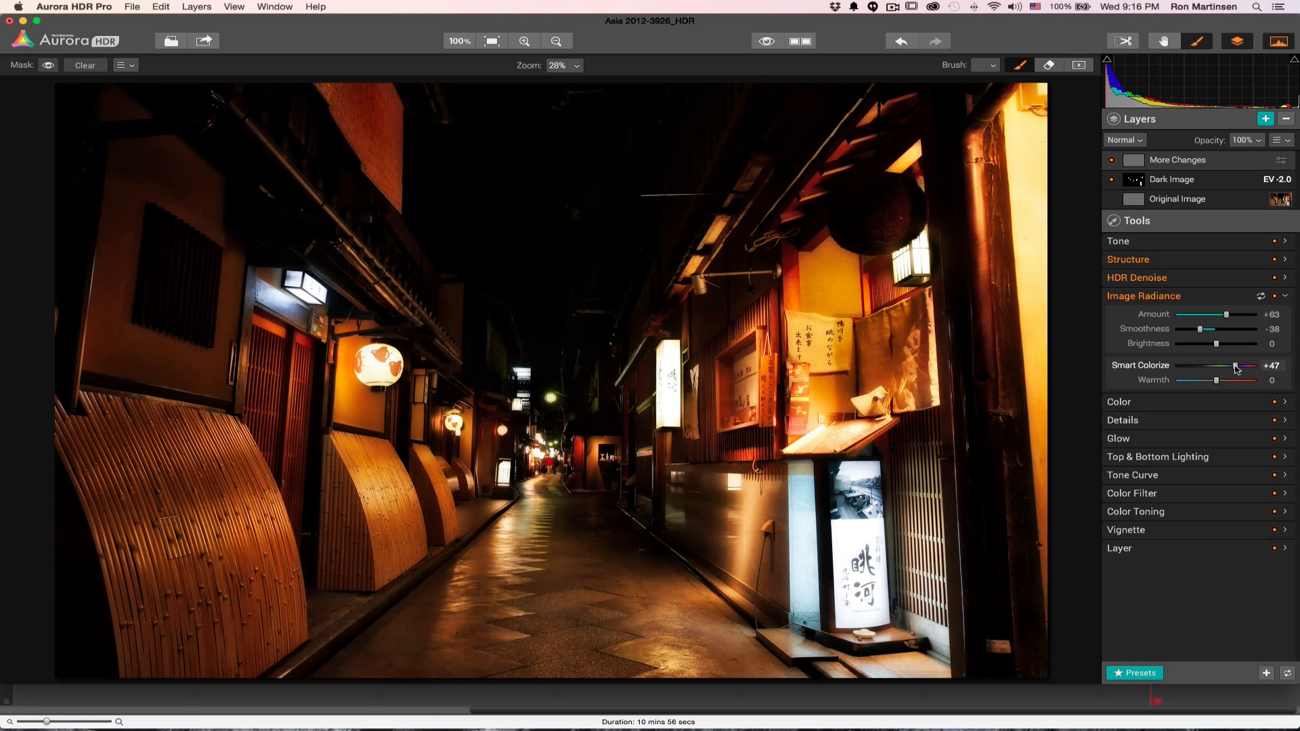
left_click_drag(1236, 369, 1238, 369)
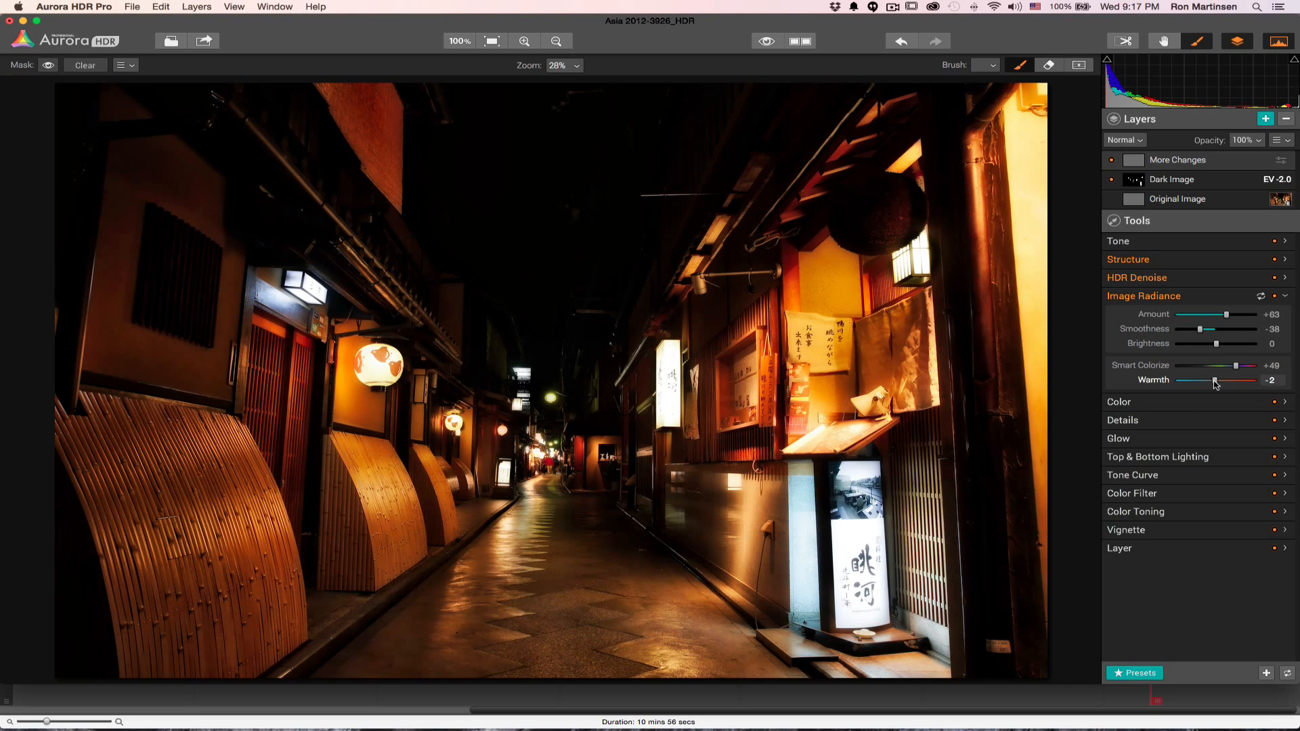
left_click_drag(1215, 383, 1213, 384)
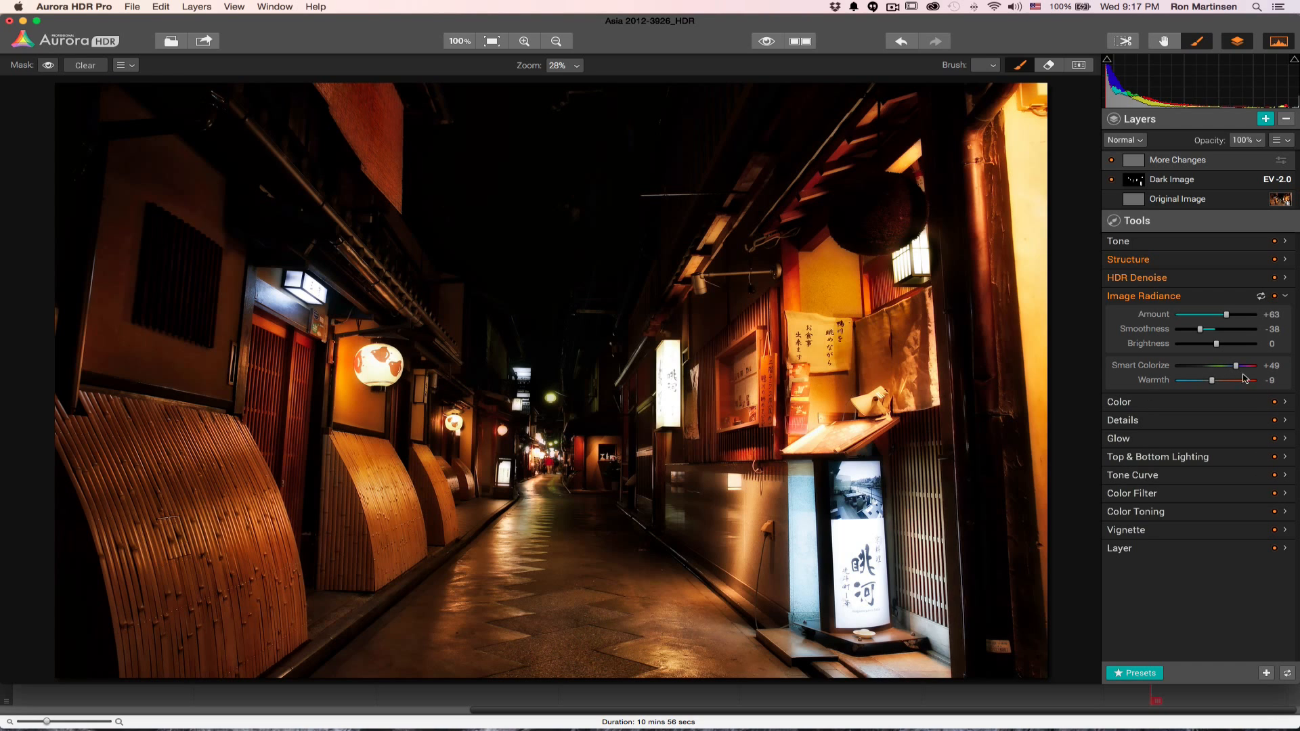
Set Vibrance to +19 in the Color adjustments of the More Changes layer
left_click(1287, 402)
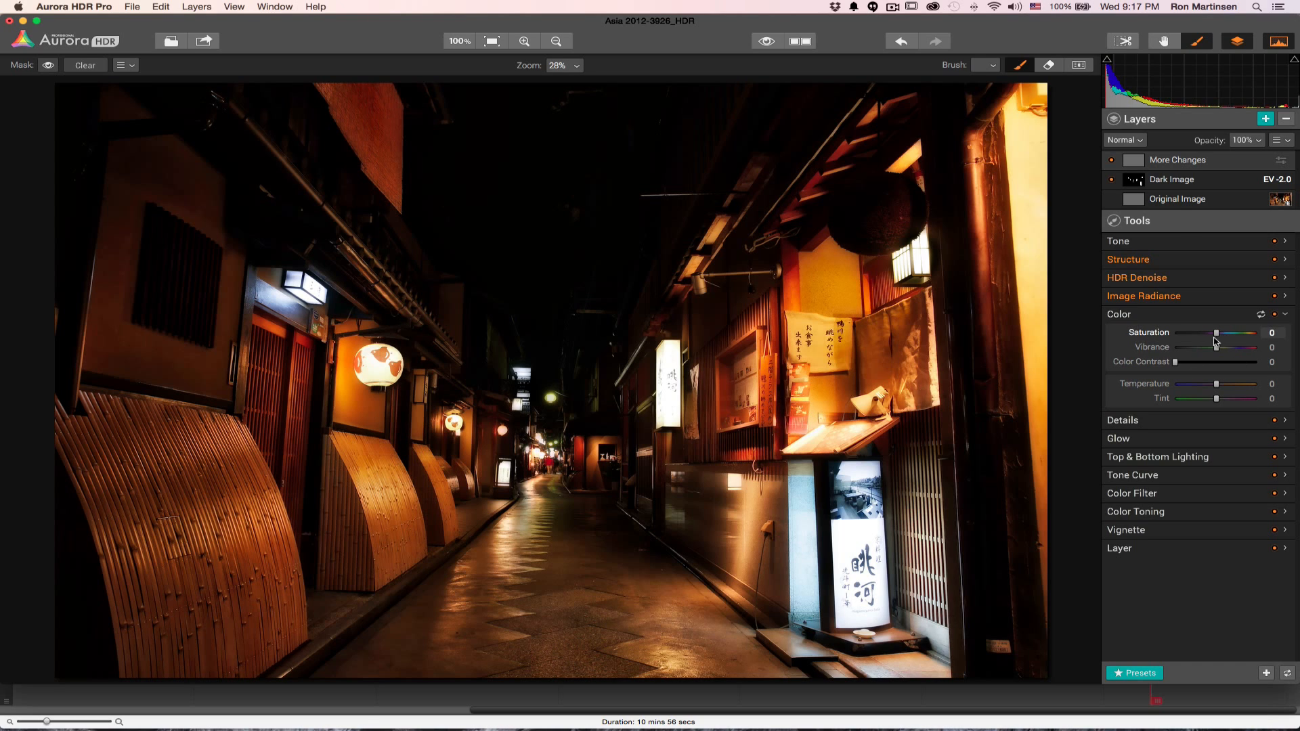
left_click_drag(1217, 347, 1228, 348)
left_click_drag(1231, 349, 1227, 349)
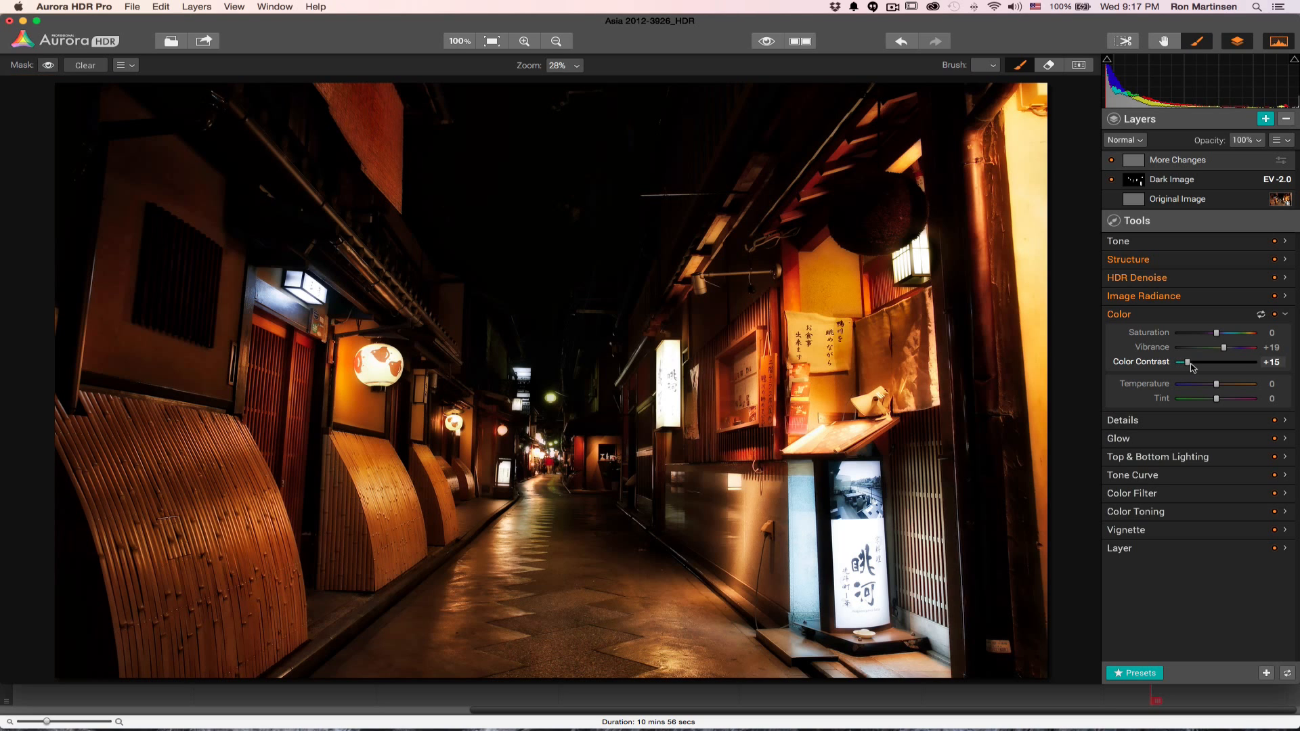
Return Color Contrast to 0 and set the Large detail of the Highlights to +100 after trying -100
left_click_drag(1198, 366, 1163, 366)
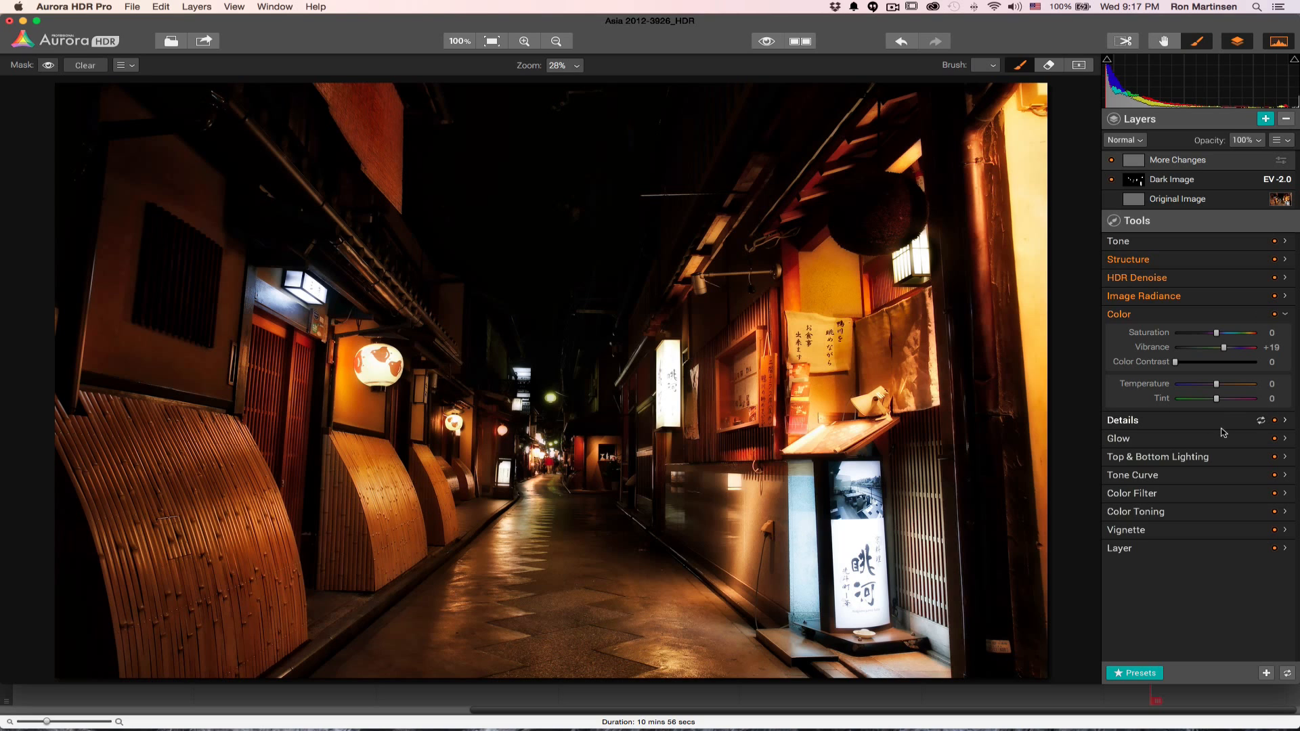
left_click(1286, 420)
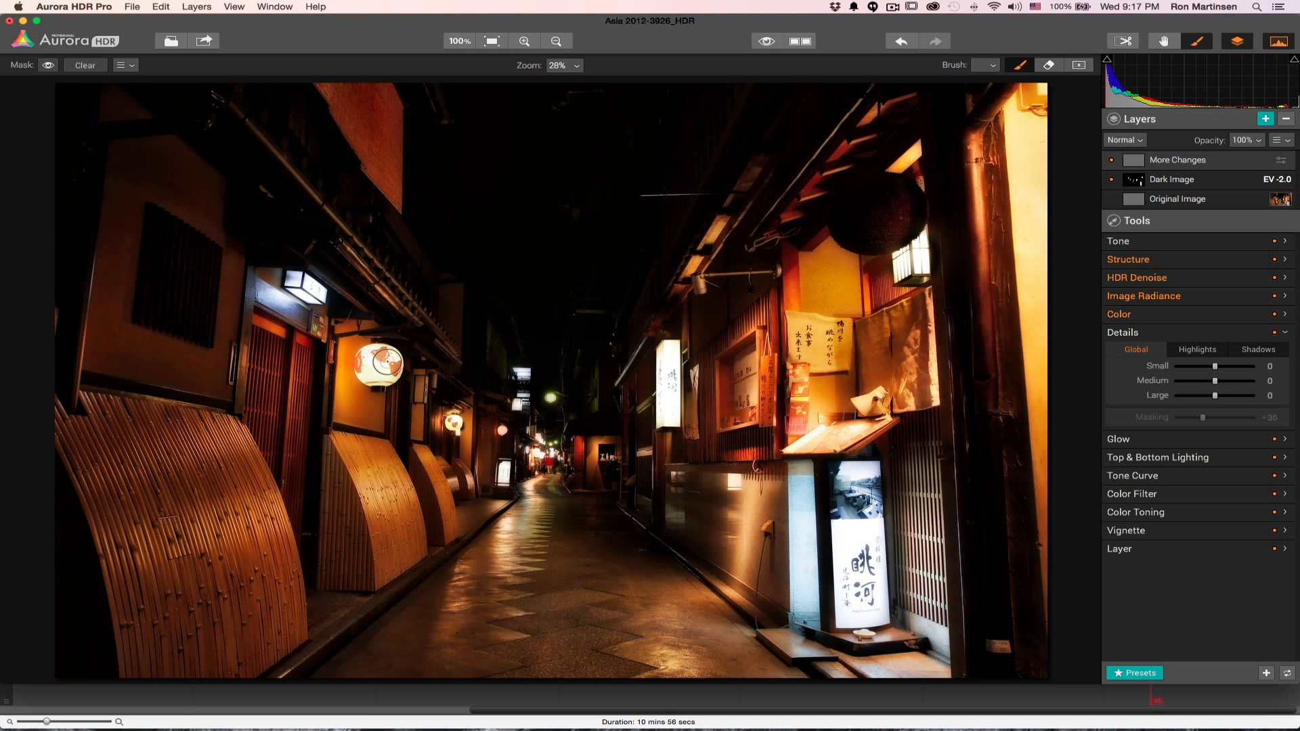
left_click(524, 40)
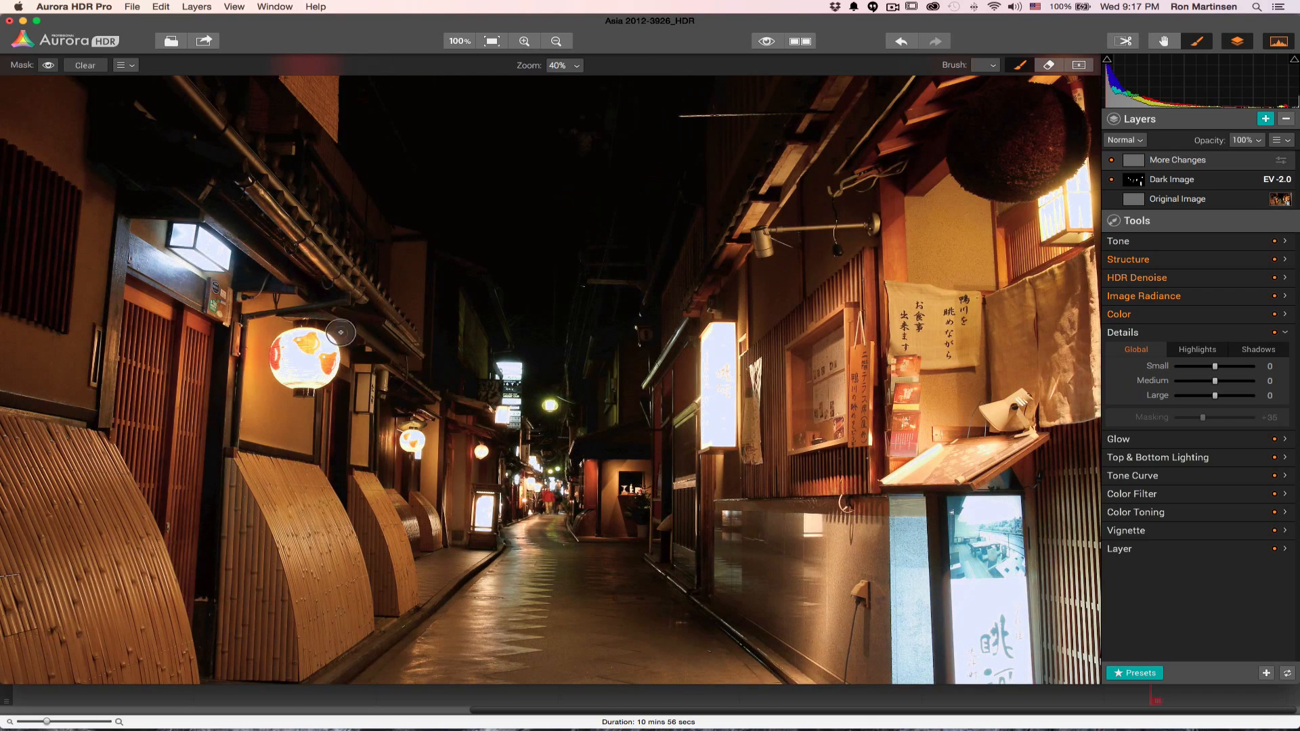
left_click(524, 40)
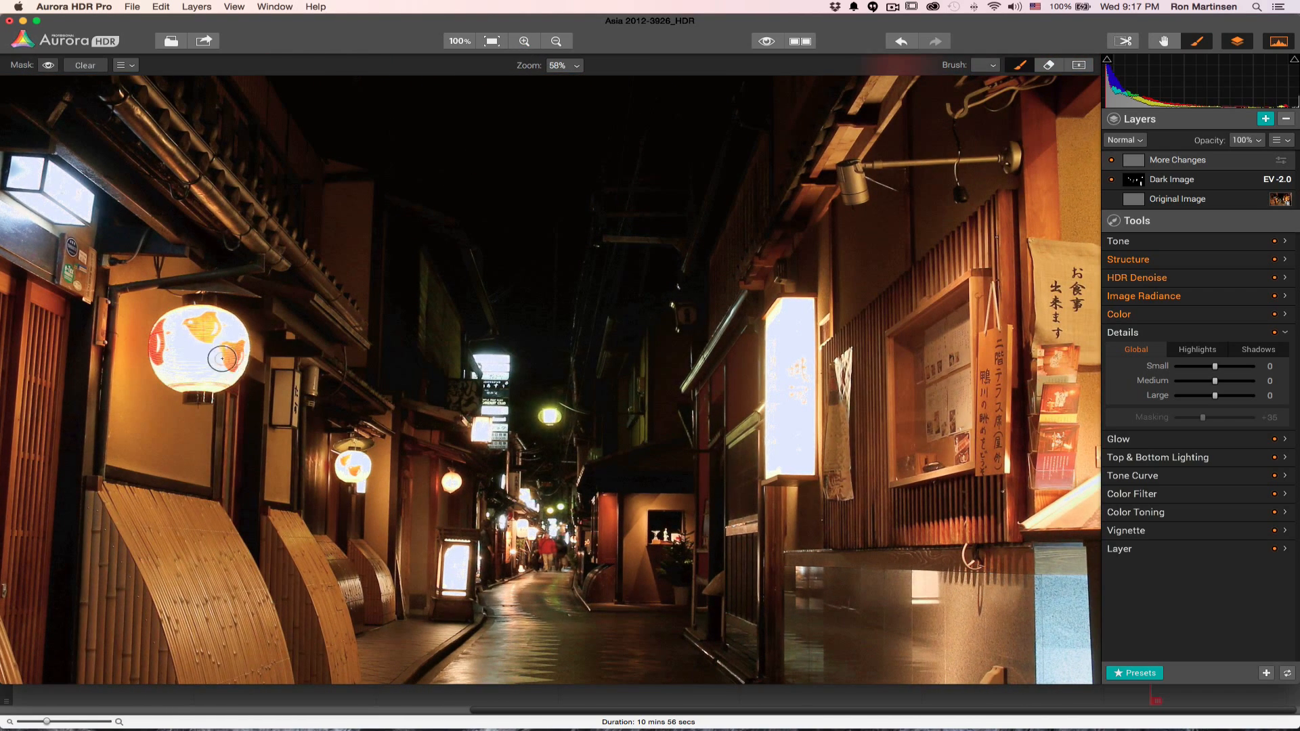
left_click(1205, 350)
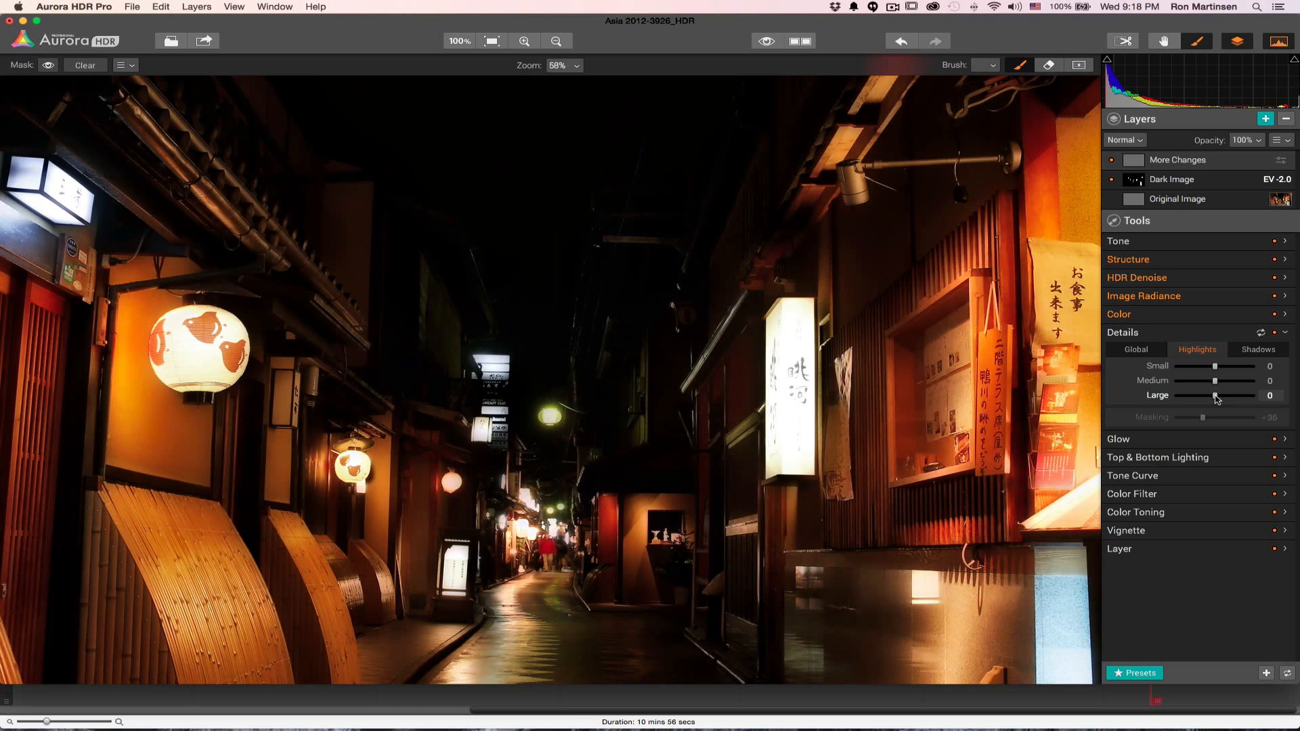
left_click_drag(1216, 399, 1170, 398)
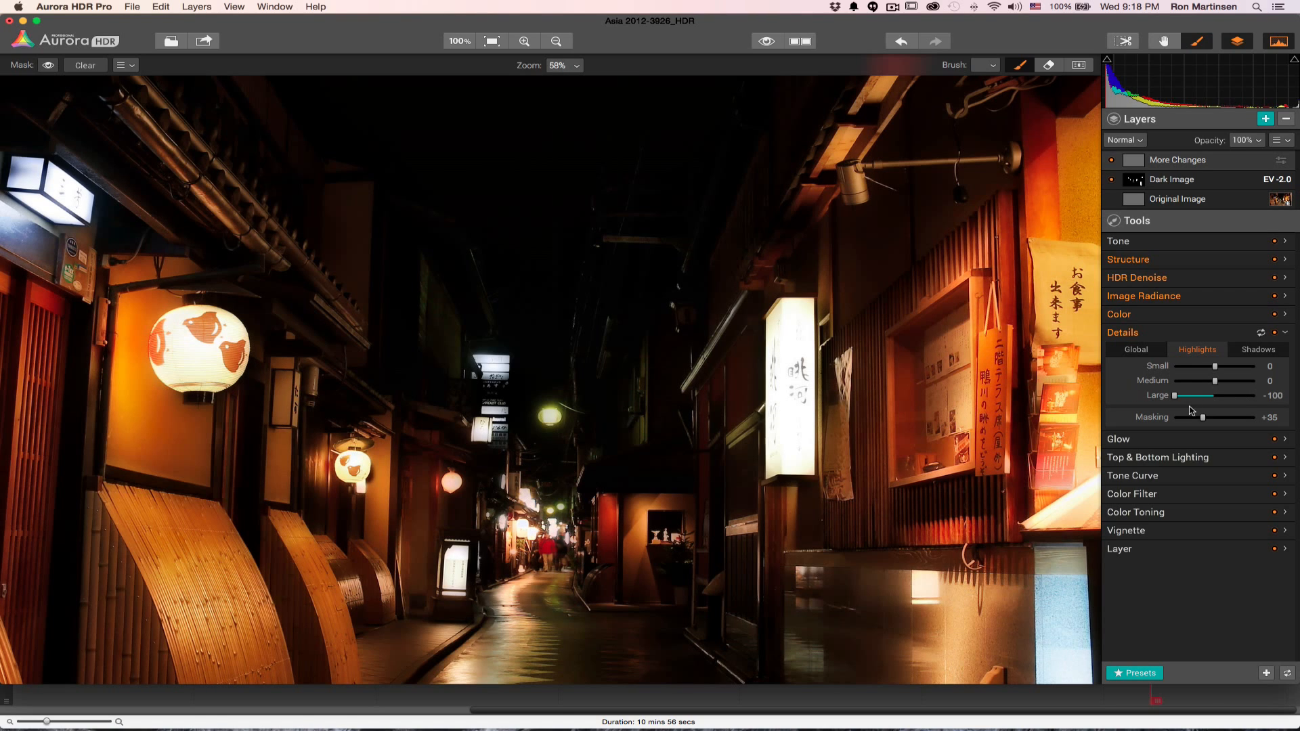
left_click_drag(1175, 397, 1293, 396)
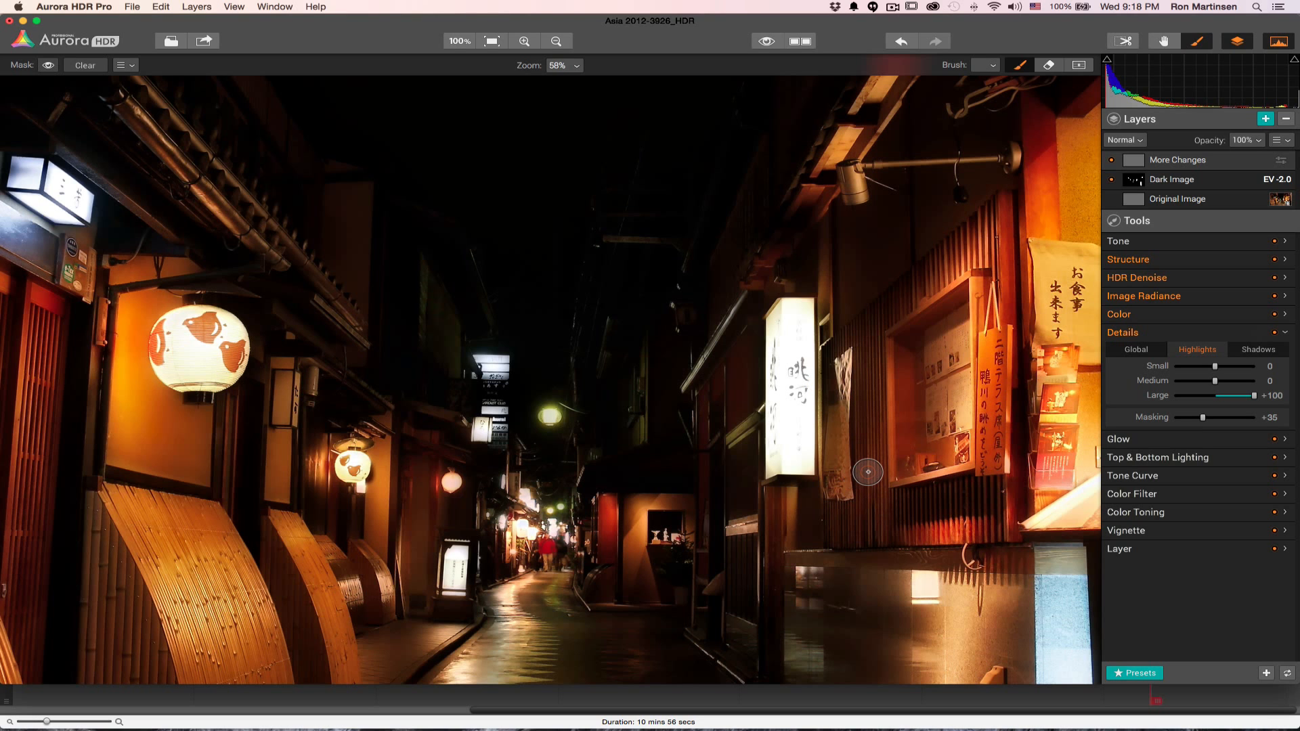
Compare the lit street sign with and without Details, and set the Highlights' Small detail to +36 after trying +100
key("space")
mouse_move(985, 525)
left_mouse_down()
mouse_move(716, 463)
mouse_move(562, 259)
left_mouse_up()
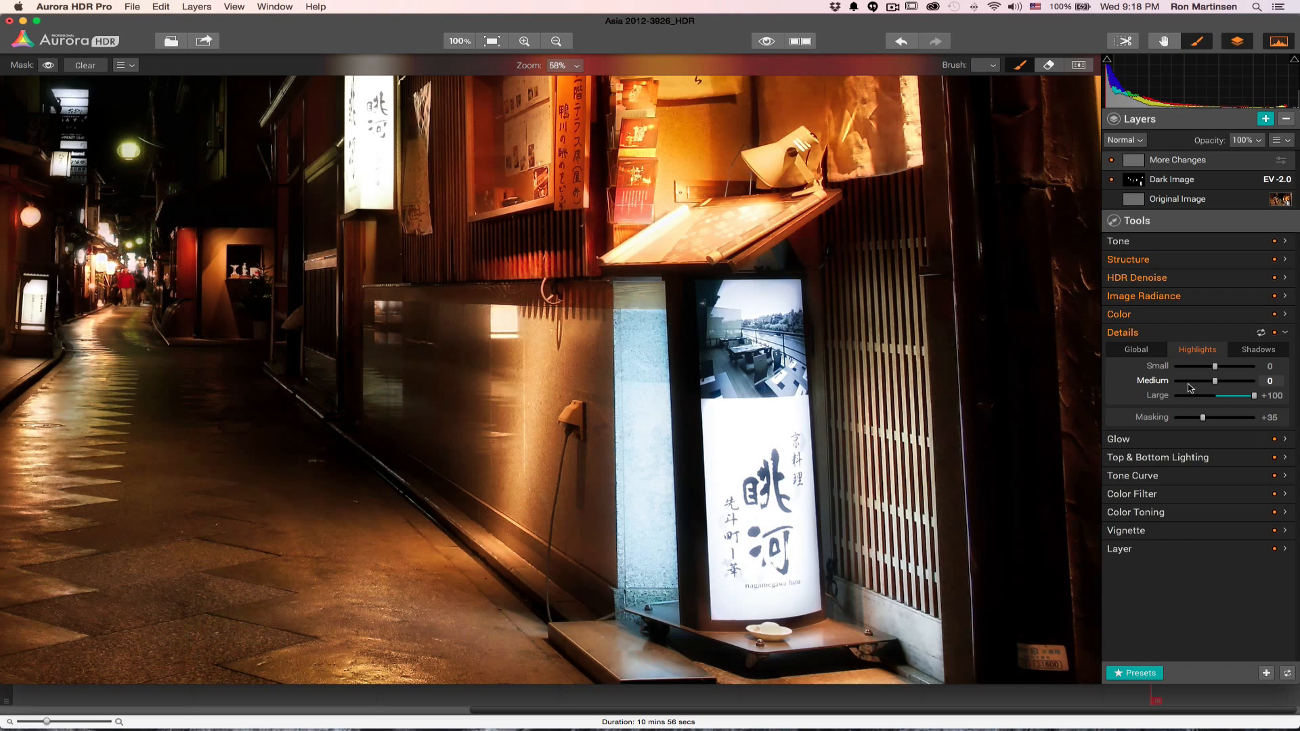
left_click(1274, 333)
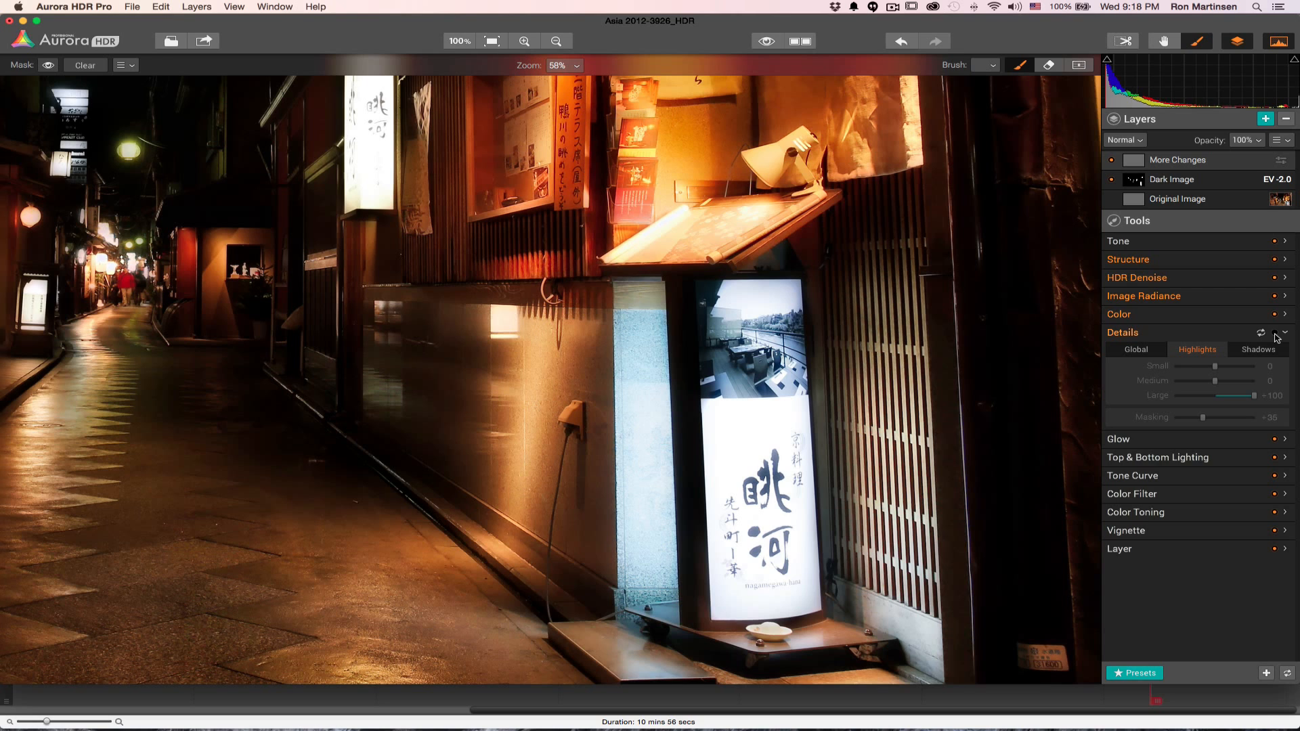
left_click(1274, 333)
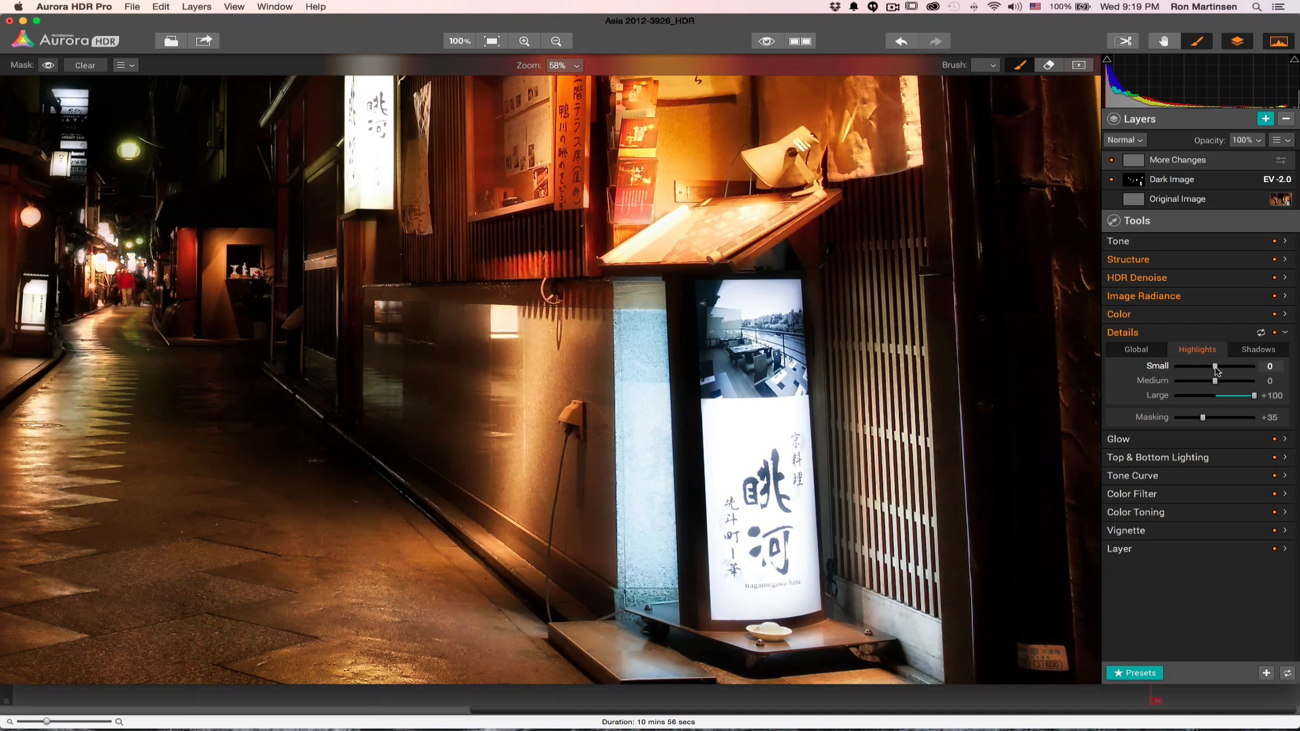
left_click_drag(1240, 369, 1257, 367)
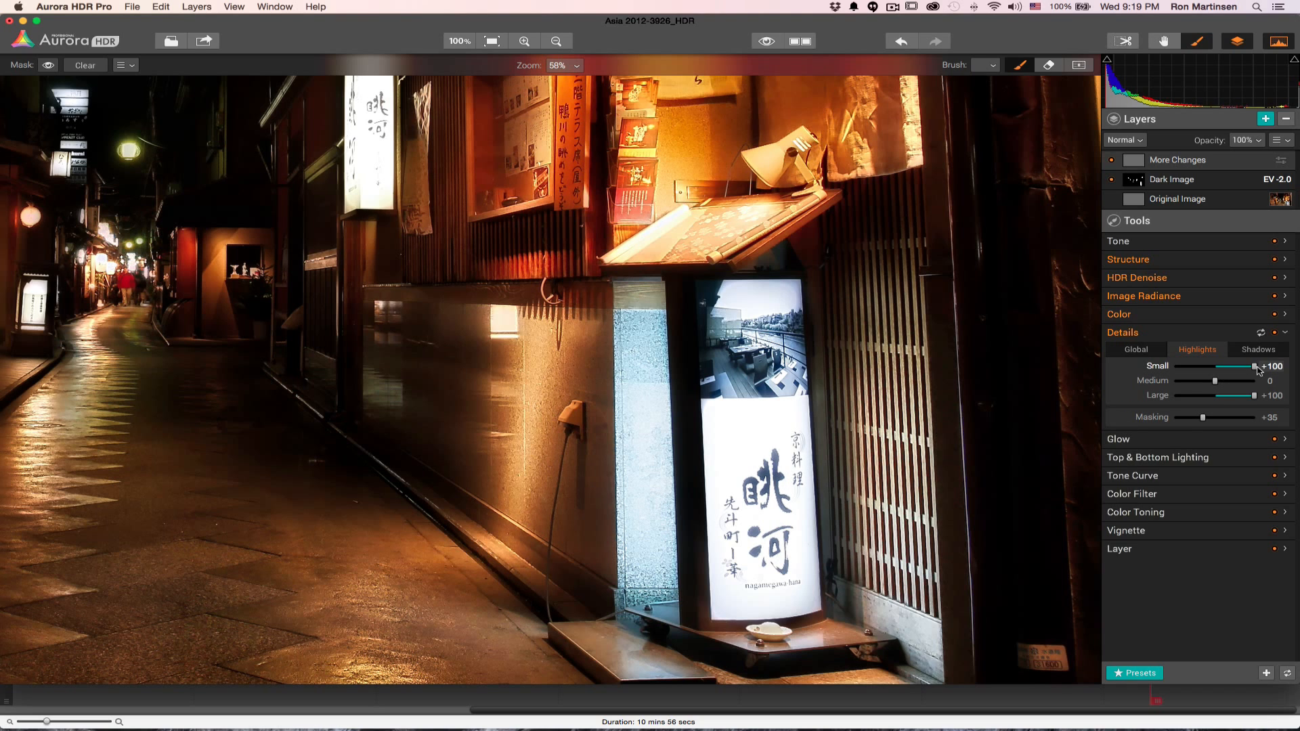
left_click_drag(1239, 367, 1230, 367)
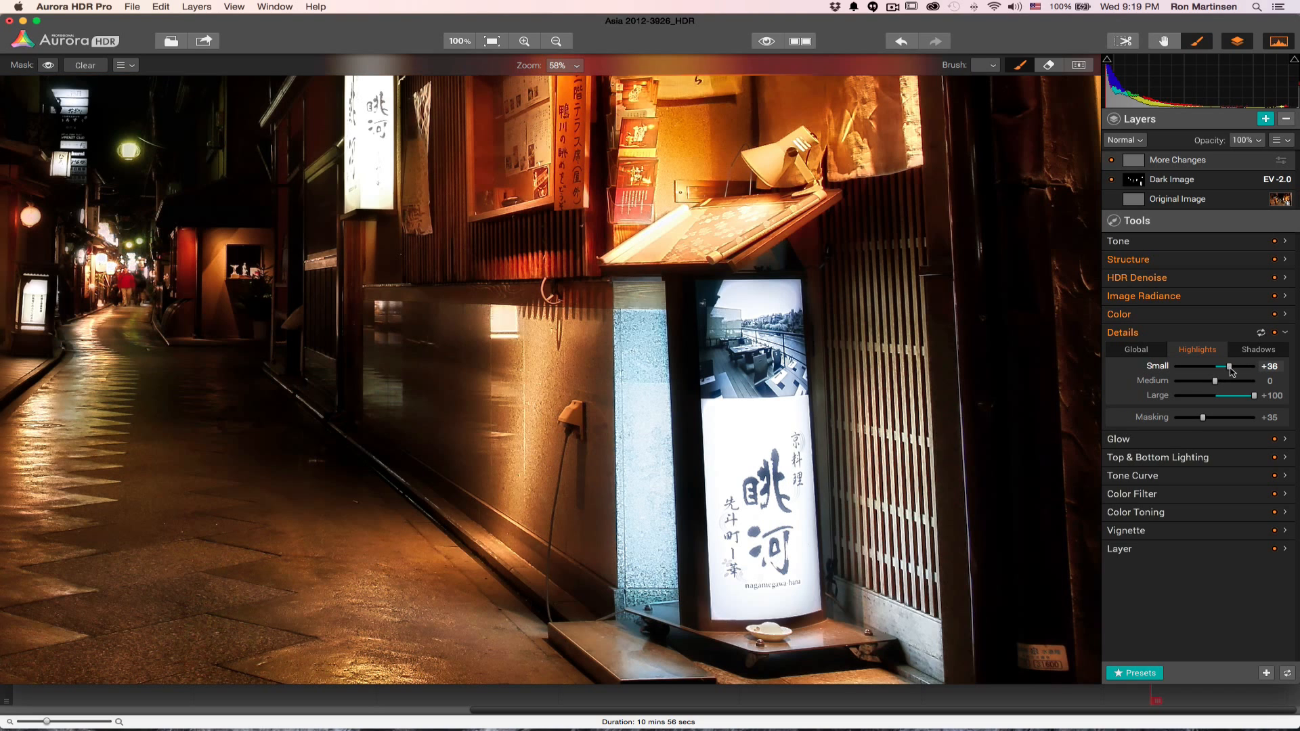
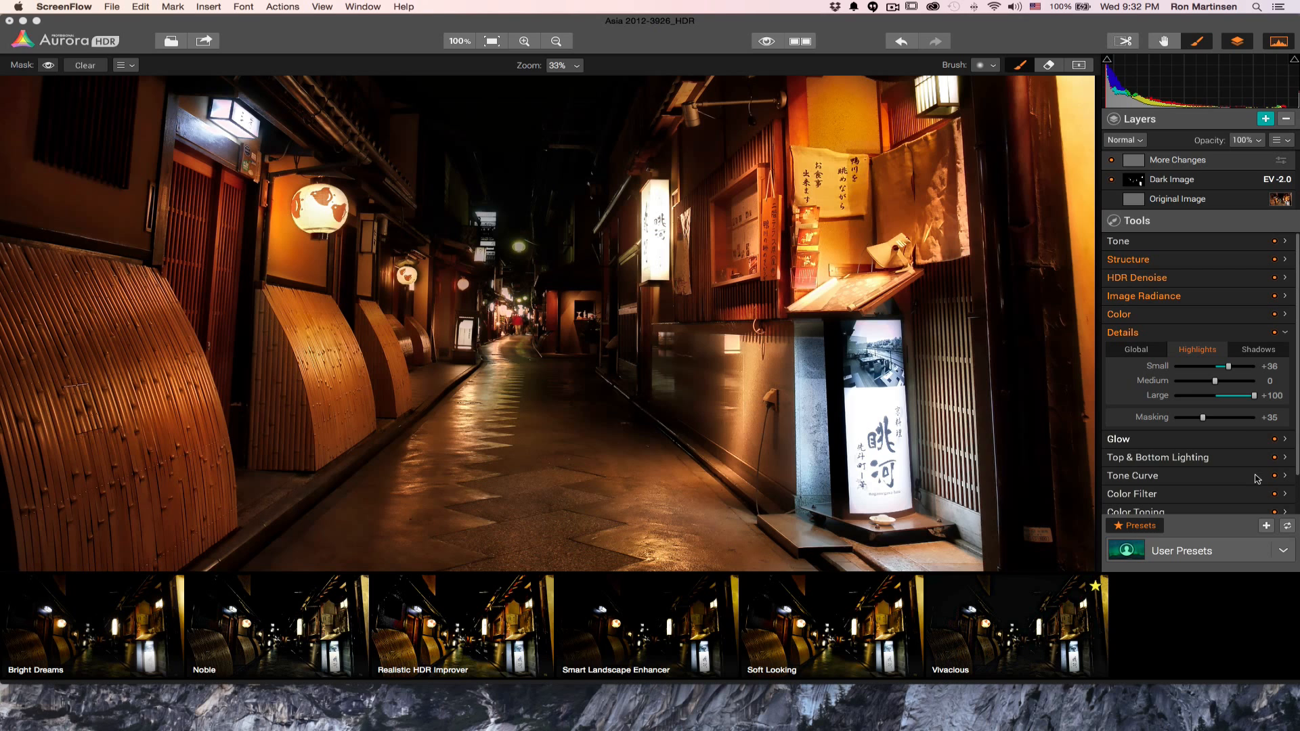
Try a Glow Amount of +100 and +72 with Smoothness -4, and reset the Glow adjustments
left_click(1287, 445)
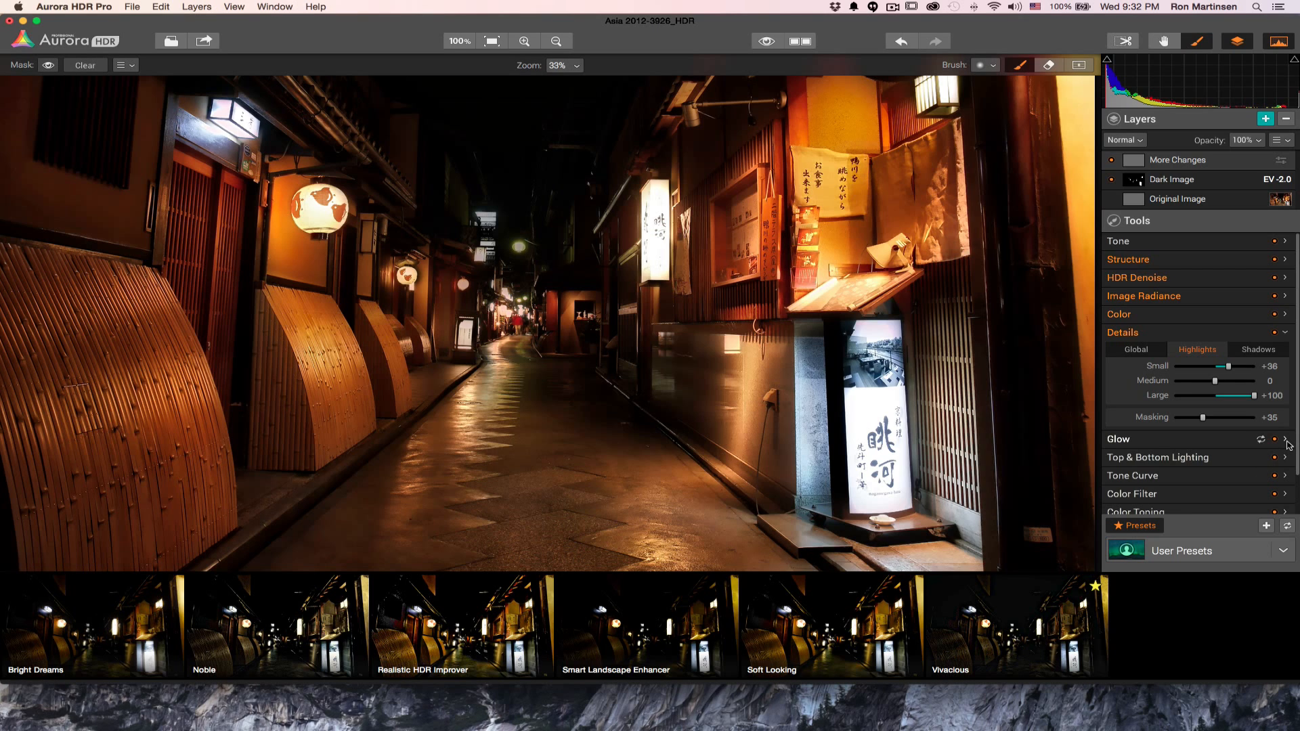
left_click(1288, 440)
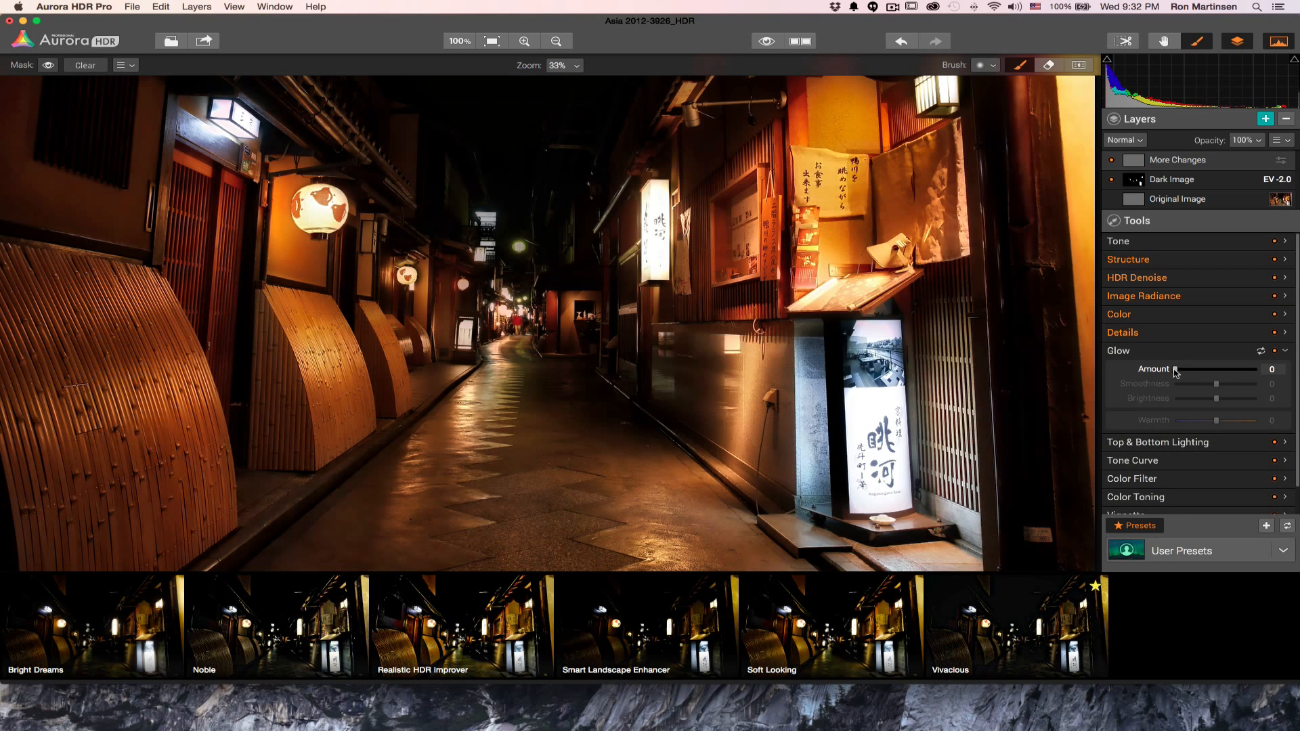
left_click_drag(1175, 371, 1266, 371)
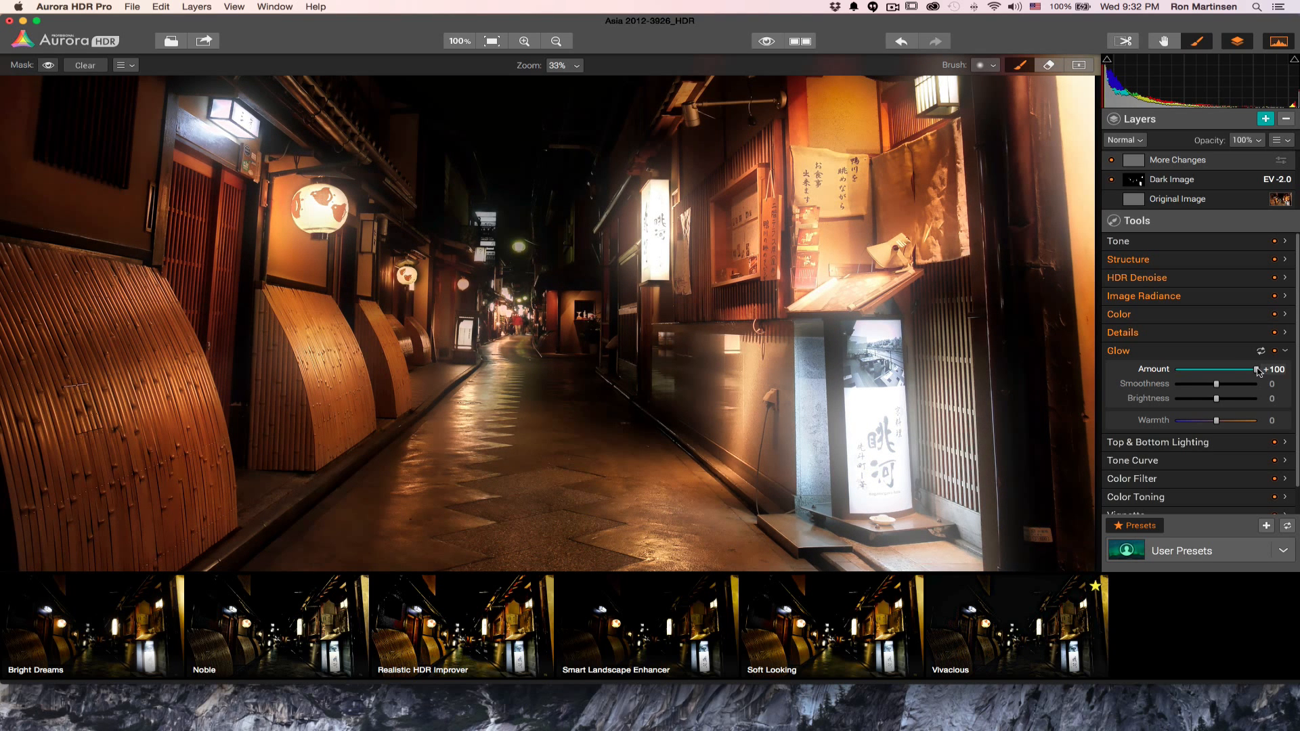
mouse_move(1250, 371)
left_mouse_down()
mouse_move(1216, 375)
mouse_move(1236, 376)
left_mouse_up()
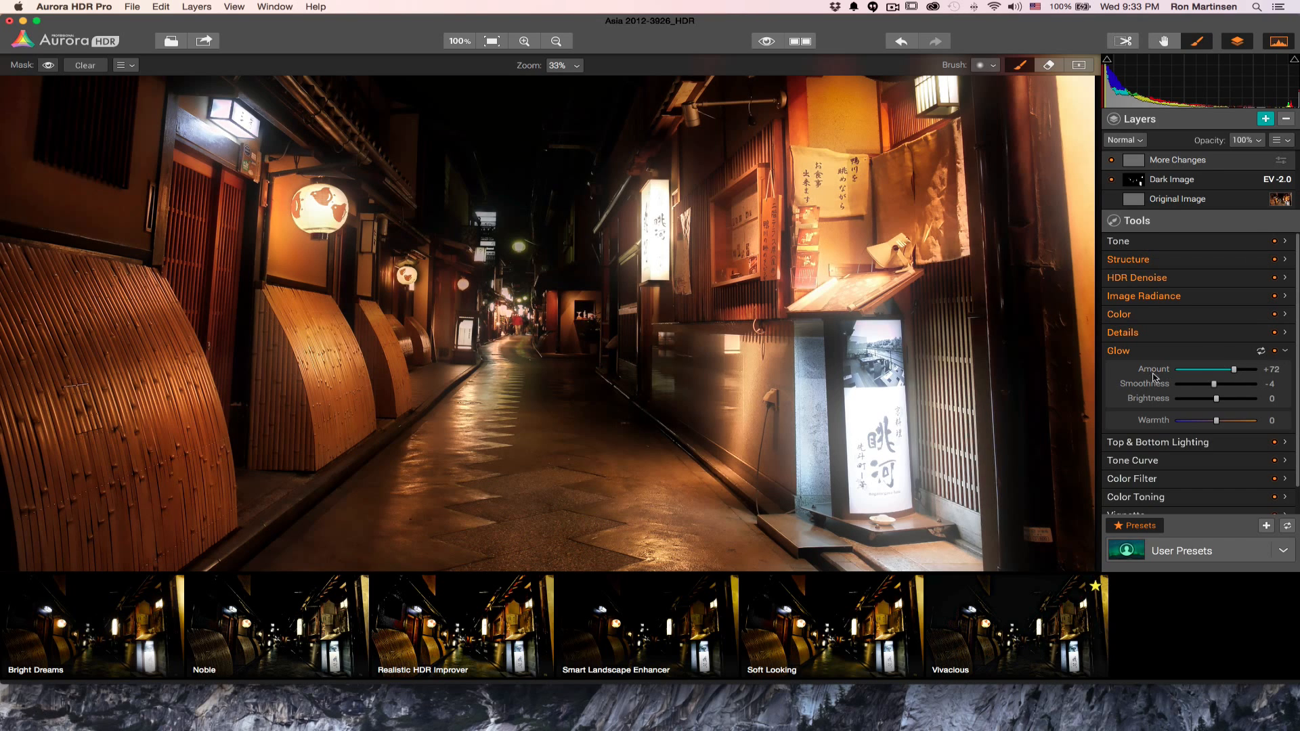
left_click(1261, 351)
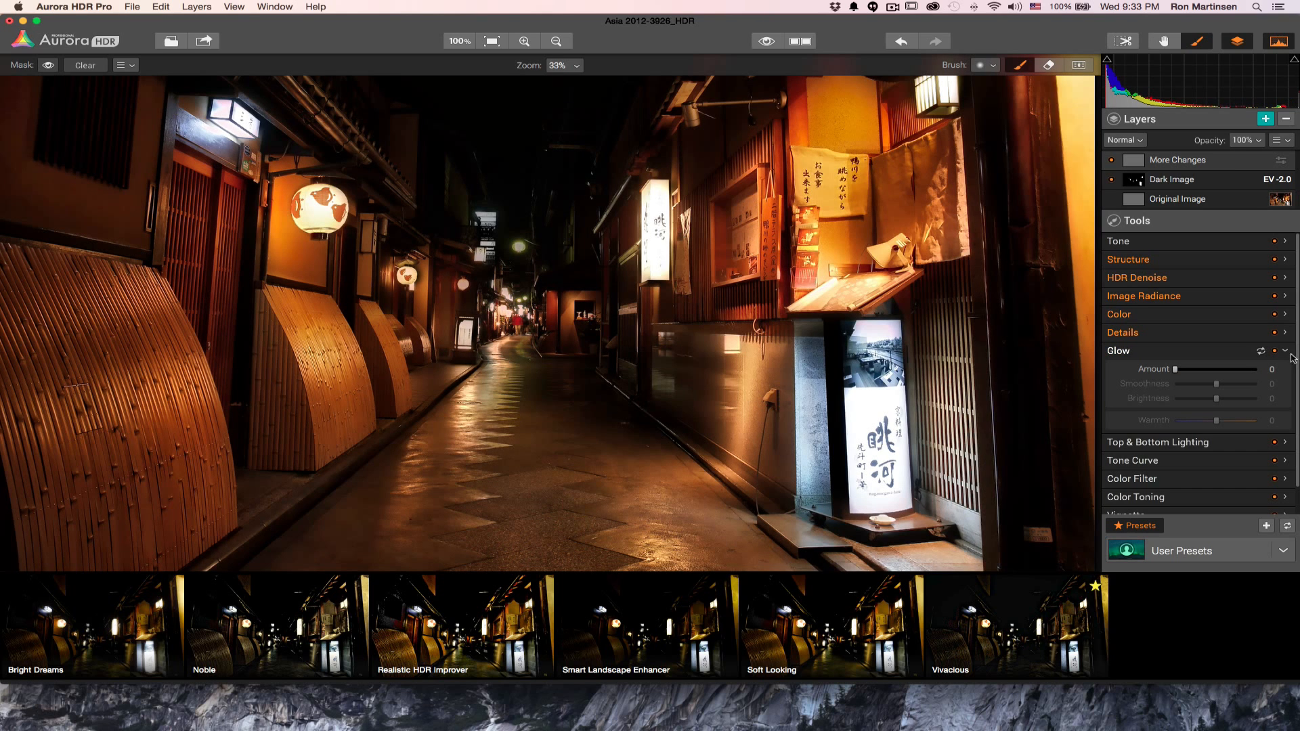
Try Top & Bottom Lighting with Bottom at -100 and +100, Shift +62, Rotation +2 and Blend +53 on the whole image
left_click(1284, 442)
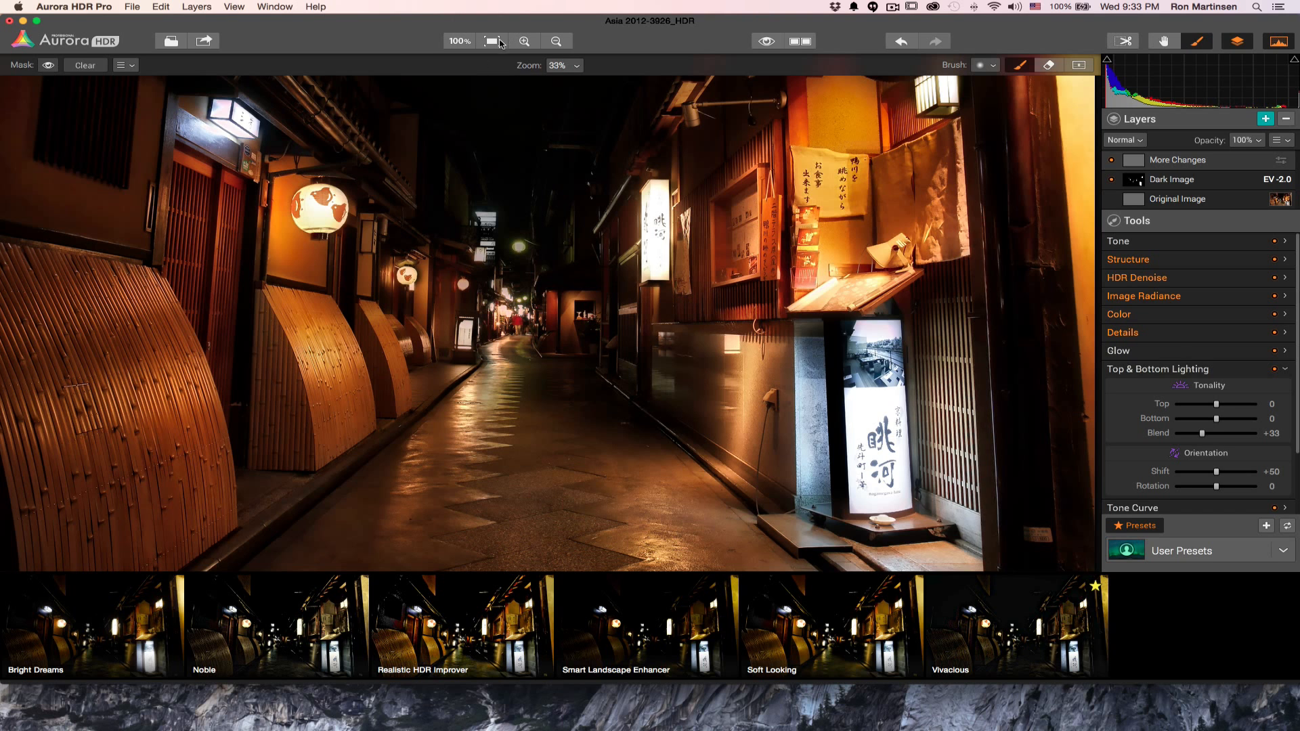
left_click(492, 41)
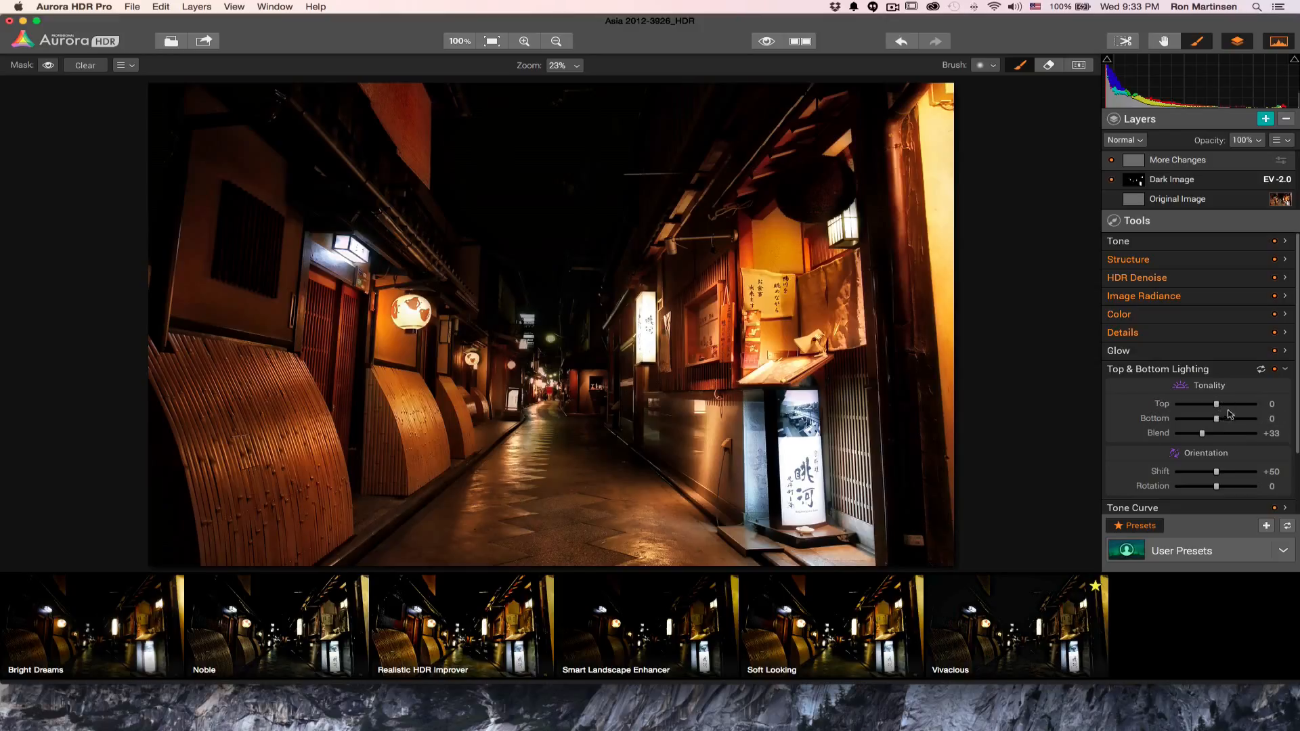
left_click(1275, 369)
left_click_drag(1218, 421, 1173, 421)
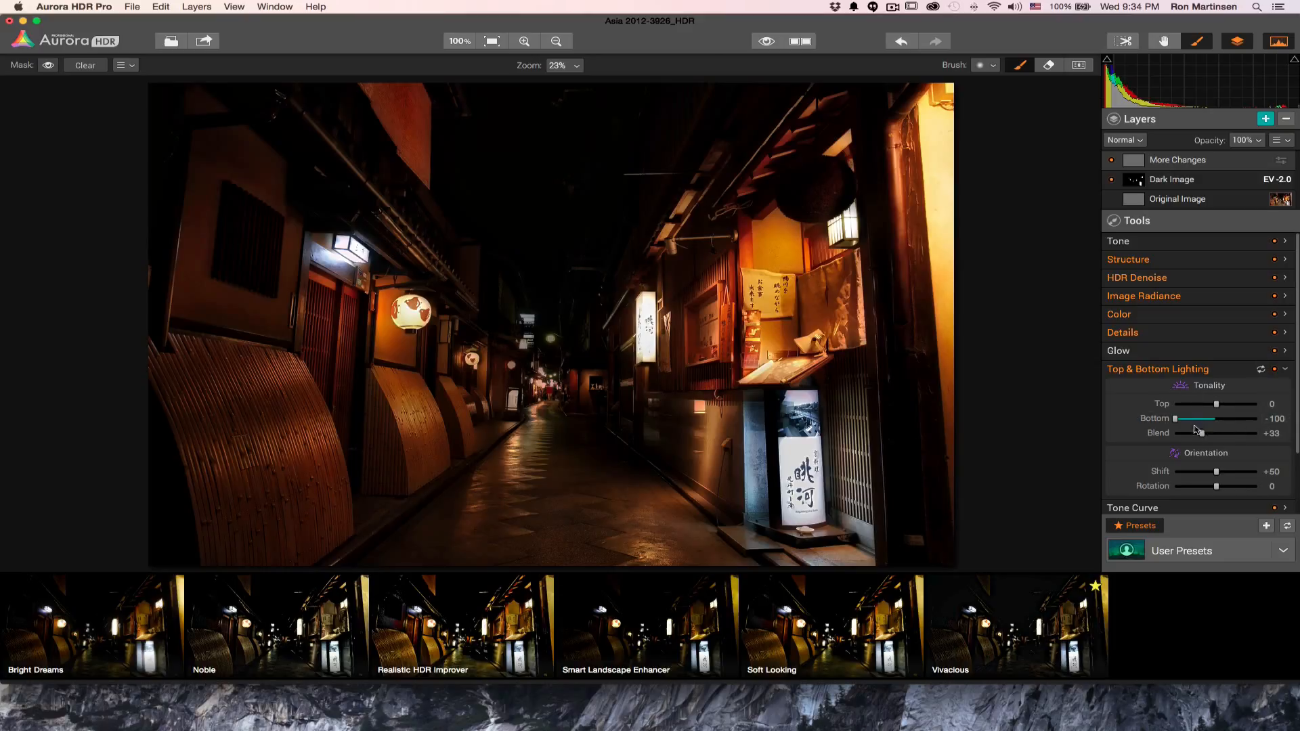
left_click_drag(1176, 422, 1259, 417)
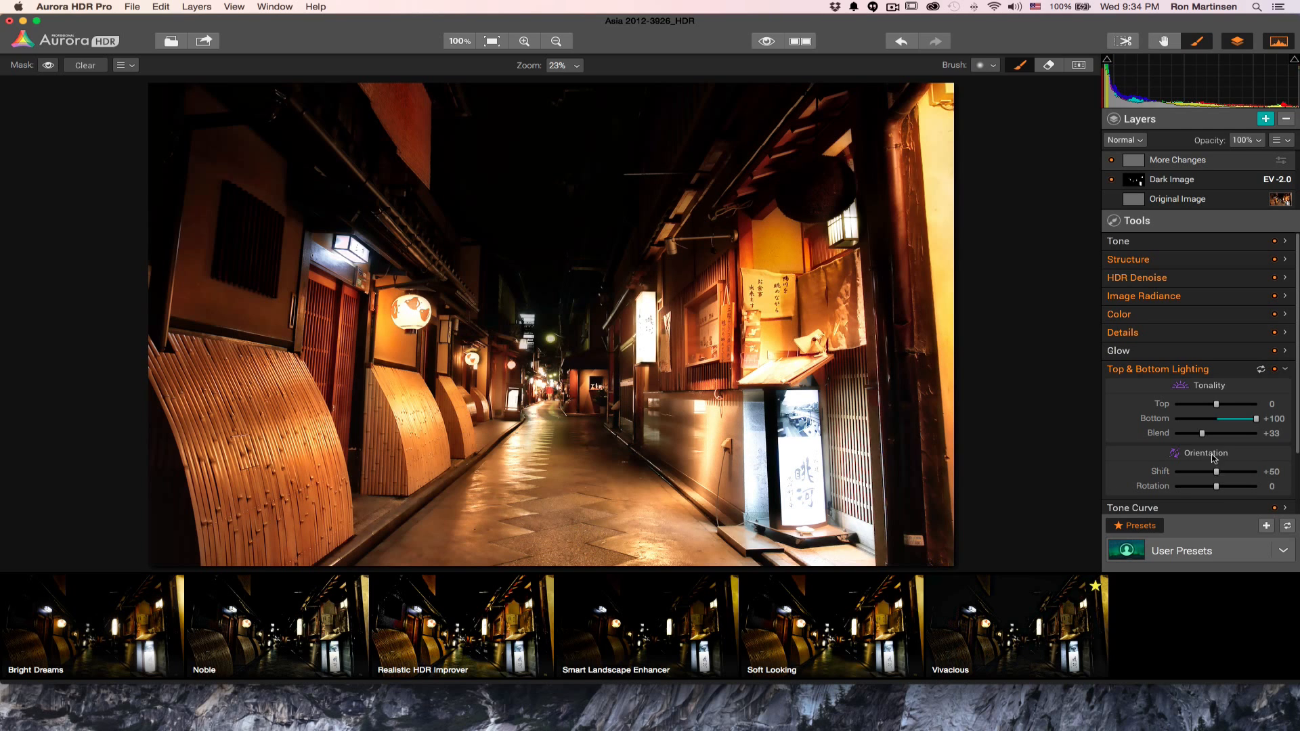
mouse_move(1218, 476)
left_mouse_down()
mouse_move(1186, 477)
mouse_move(1247, 476)
mouse_move(1199, 477)
mouse_move(1231, 478)
mouse_move(1230, 491)
mouse_move(1217, 489)
left_mouse_up()
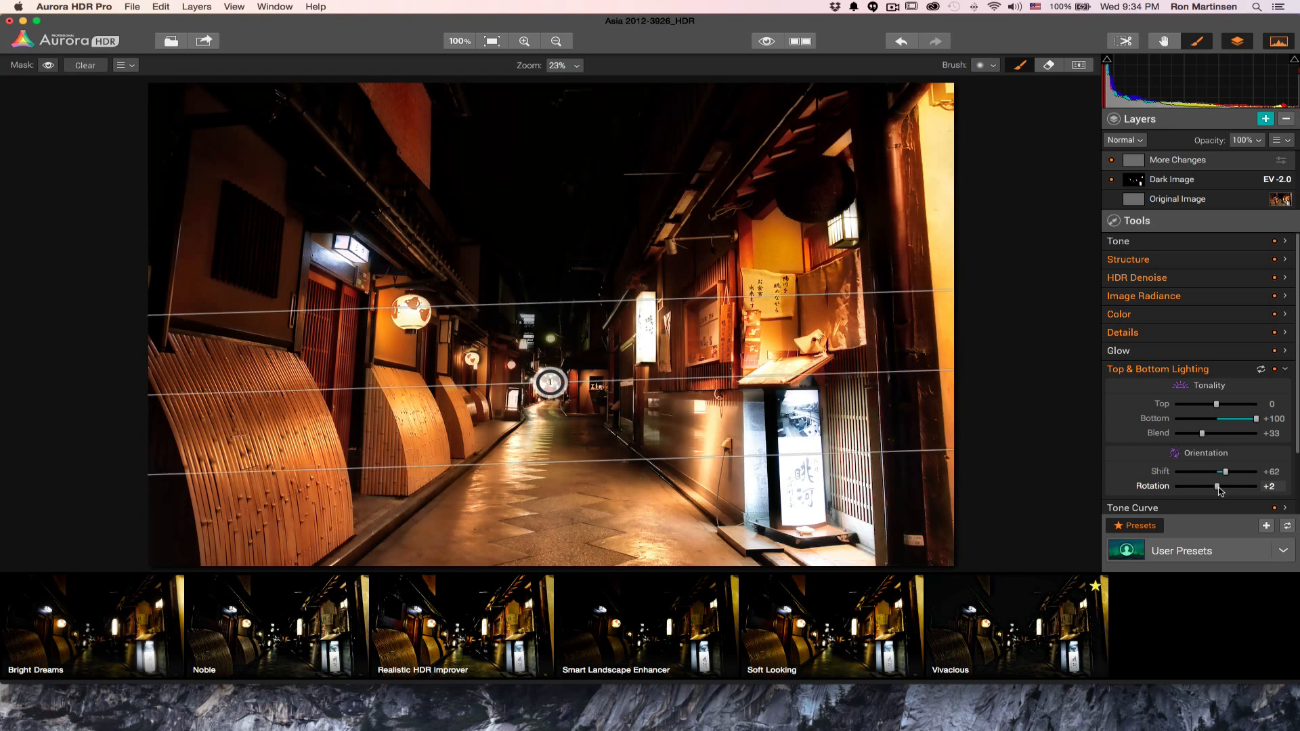
double_click(1160, 472)
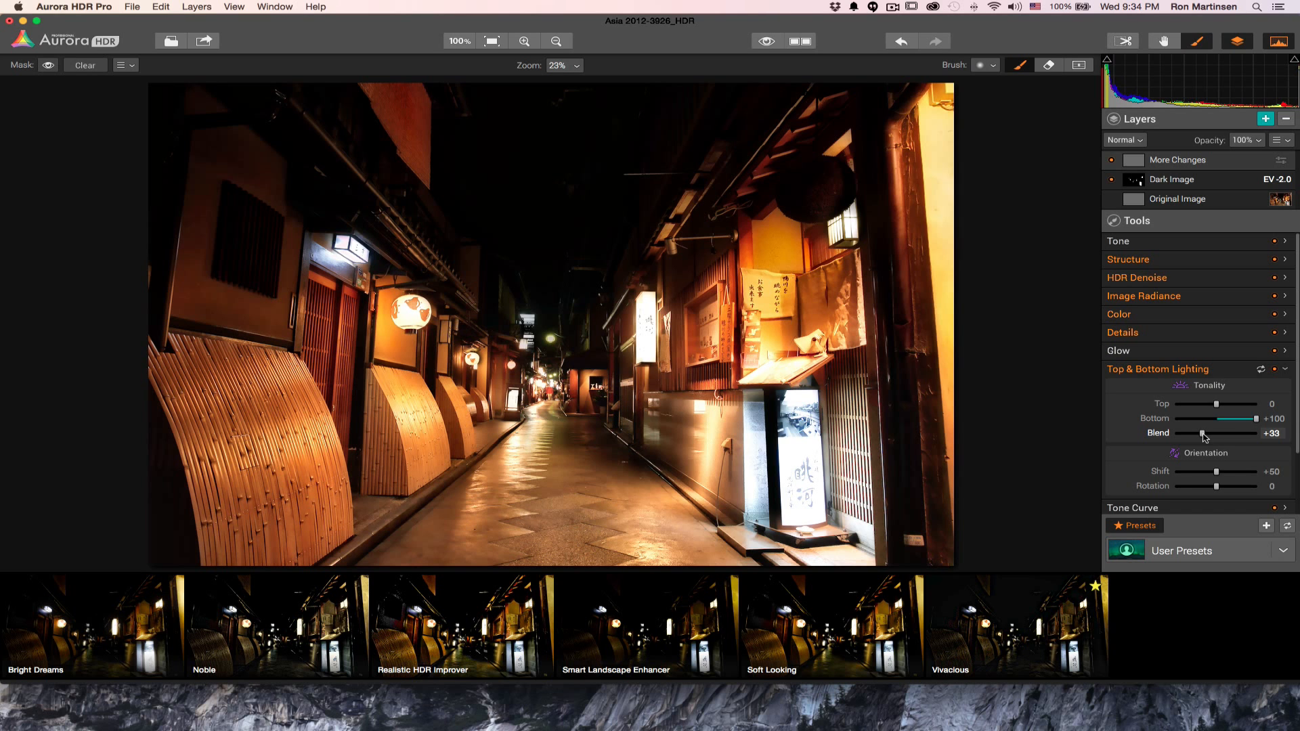
mouse_move(1203, 437)
left_mouse_down()
mouse_move(1249, 436)
mouse_move(1210, 441)
mouse_move(1242, 443)
mouse_move(1222, 444)
left_mouse_up()
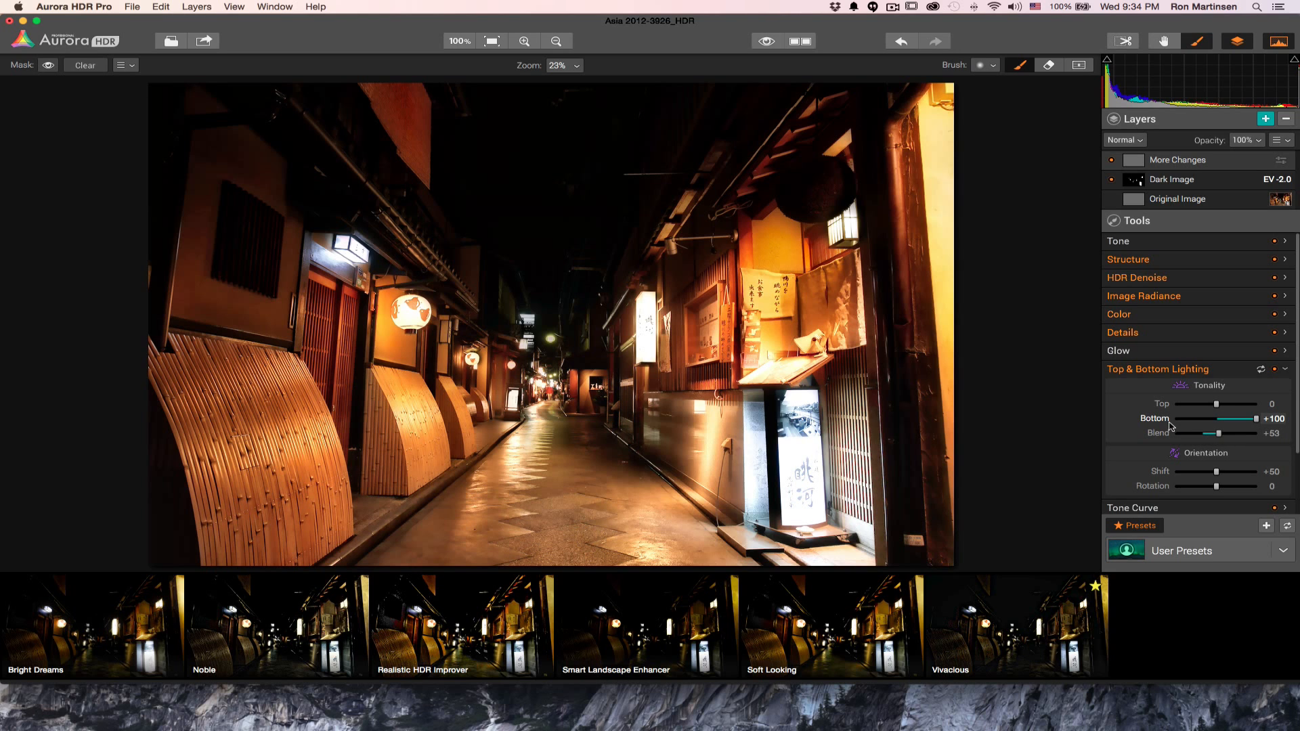
Reset Top & Bottom Lighting and set its Bottom tonality to -30
left_click(1260, 369)
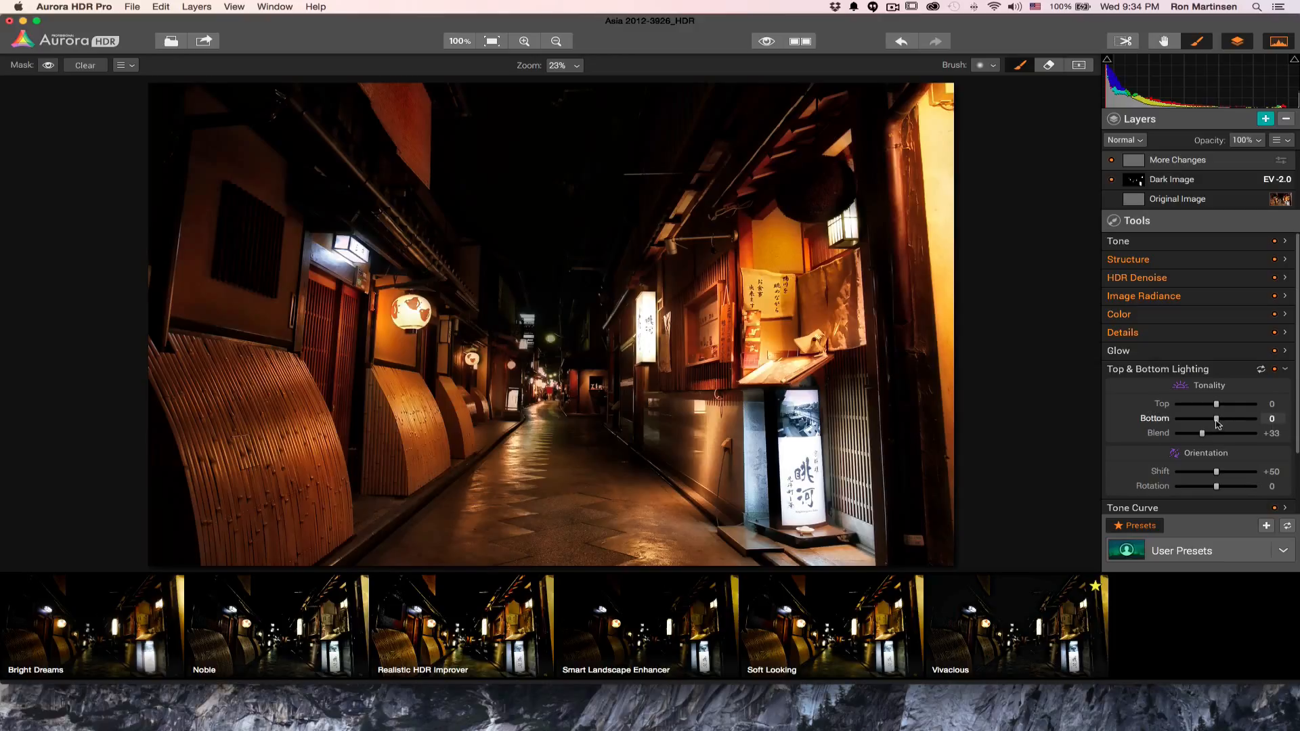
left_click_drag(1215, 423, 1203, 423)
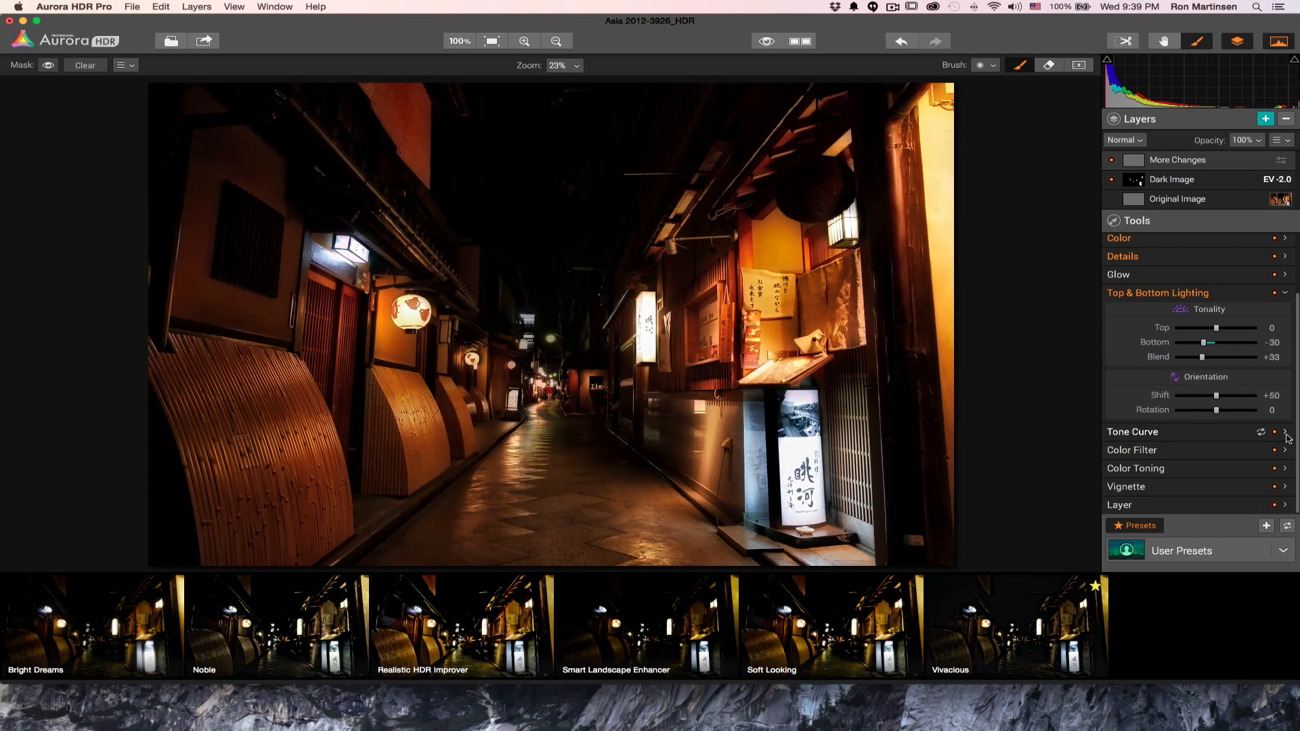
Apply the Color Toning swatch with blue highlights at Tint +226 and orange shadows at Tint +31
left_click(1285, 432)
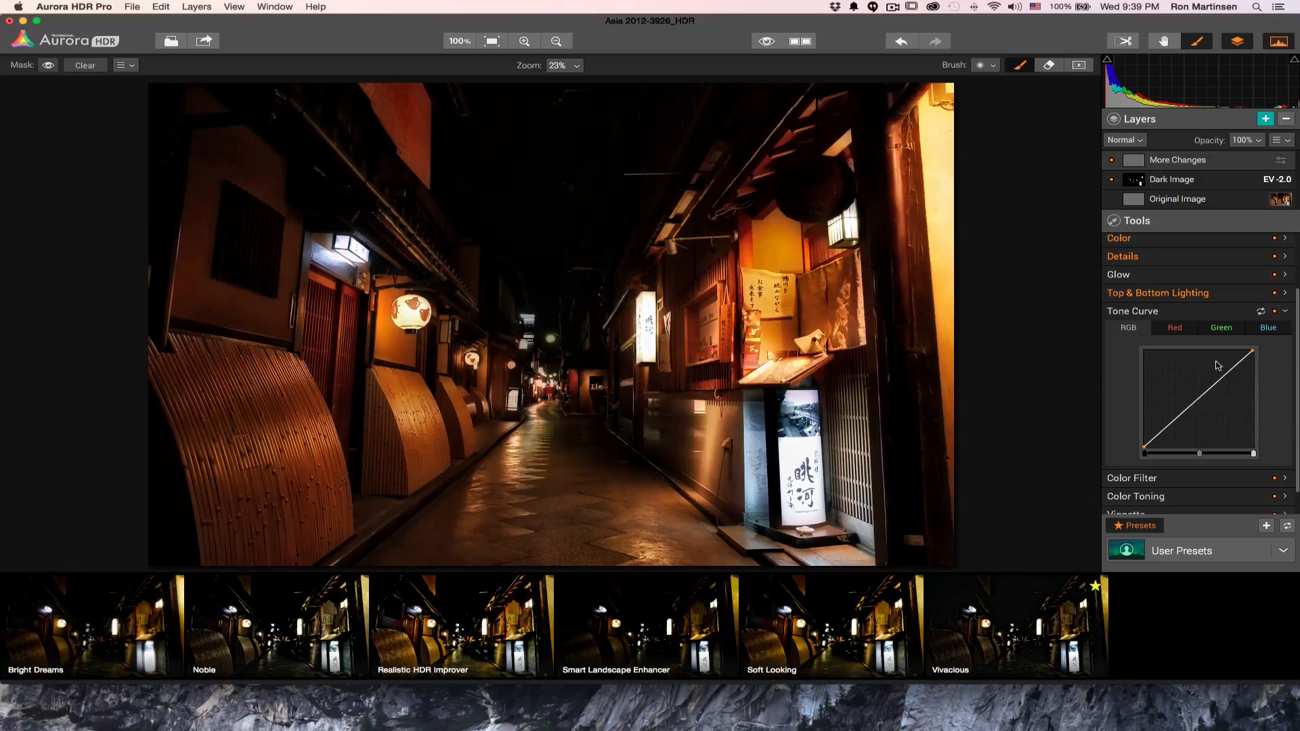
left_click(1288, 480)
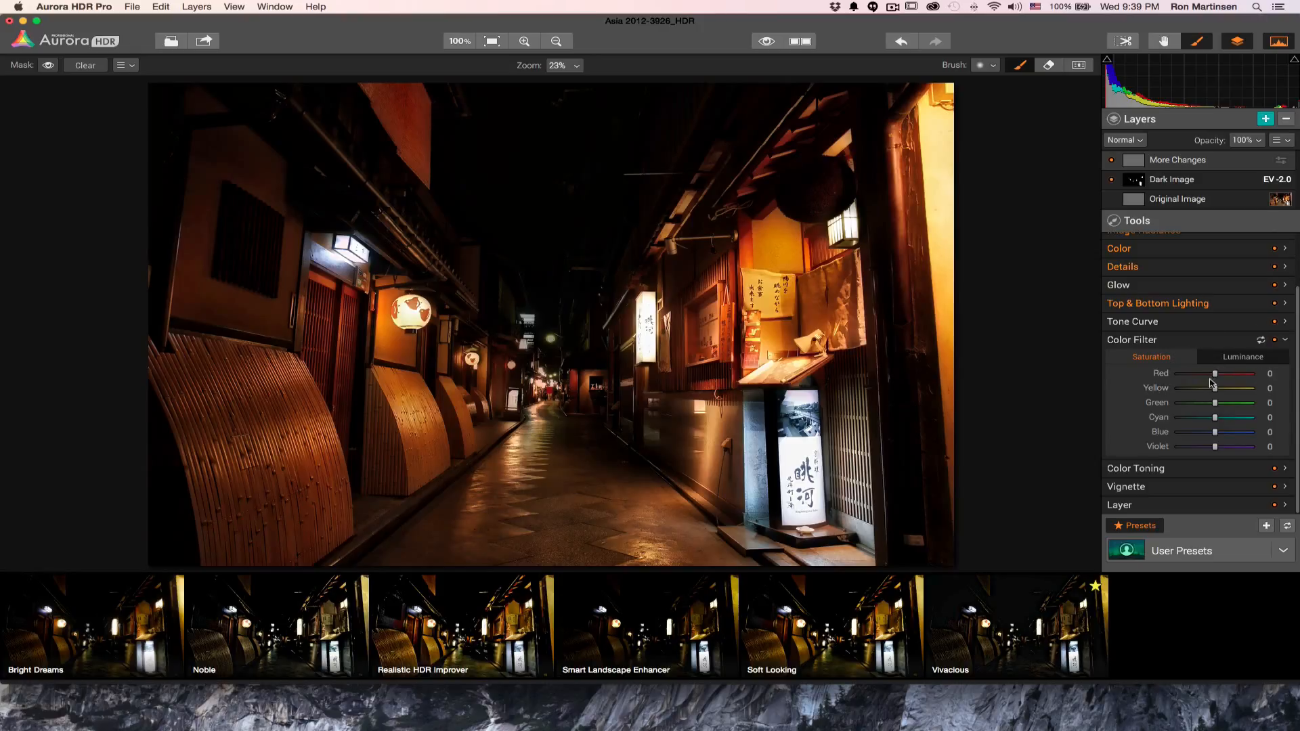
left_click(1285, 469)
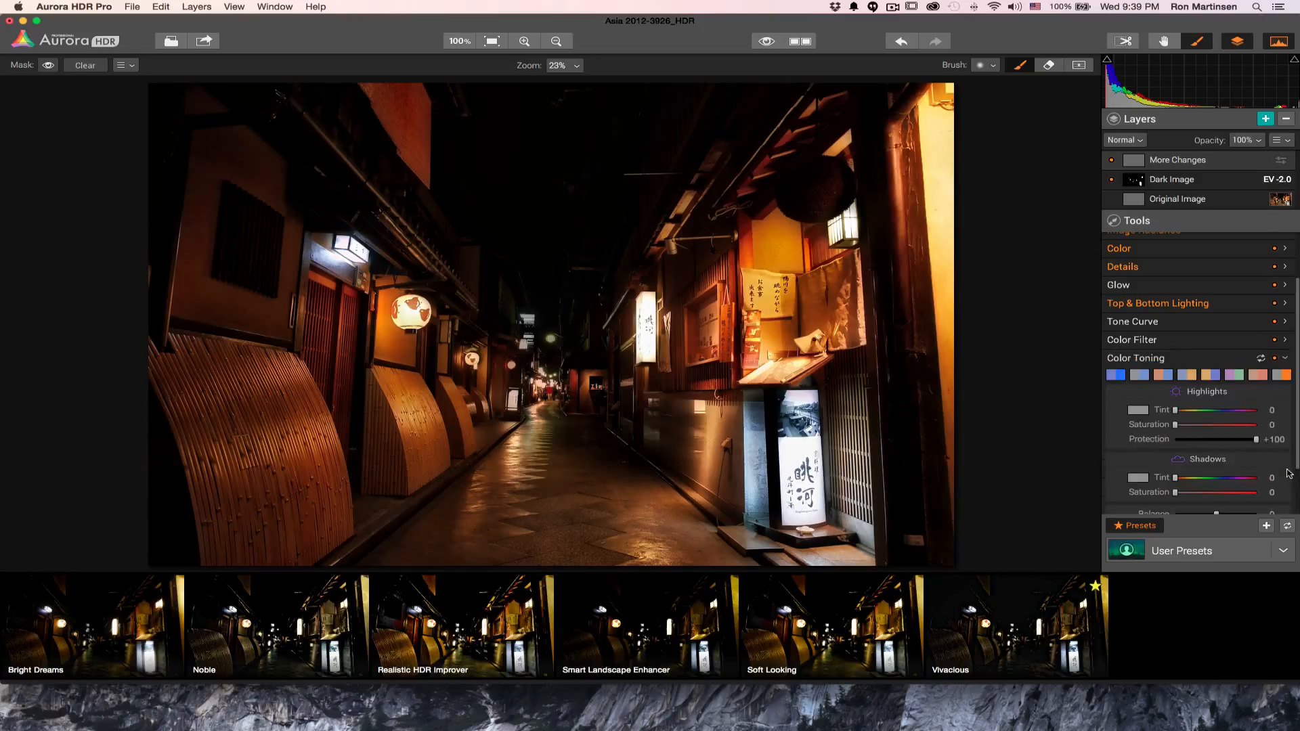
left_click(1188, 375)
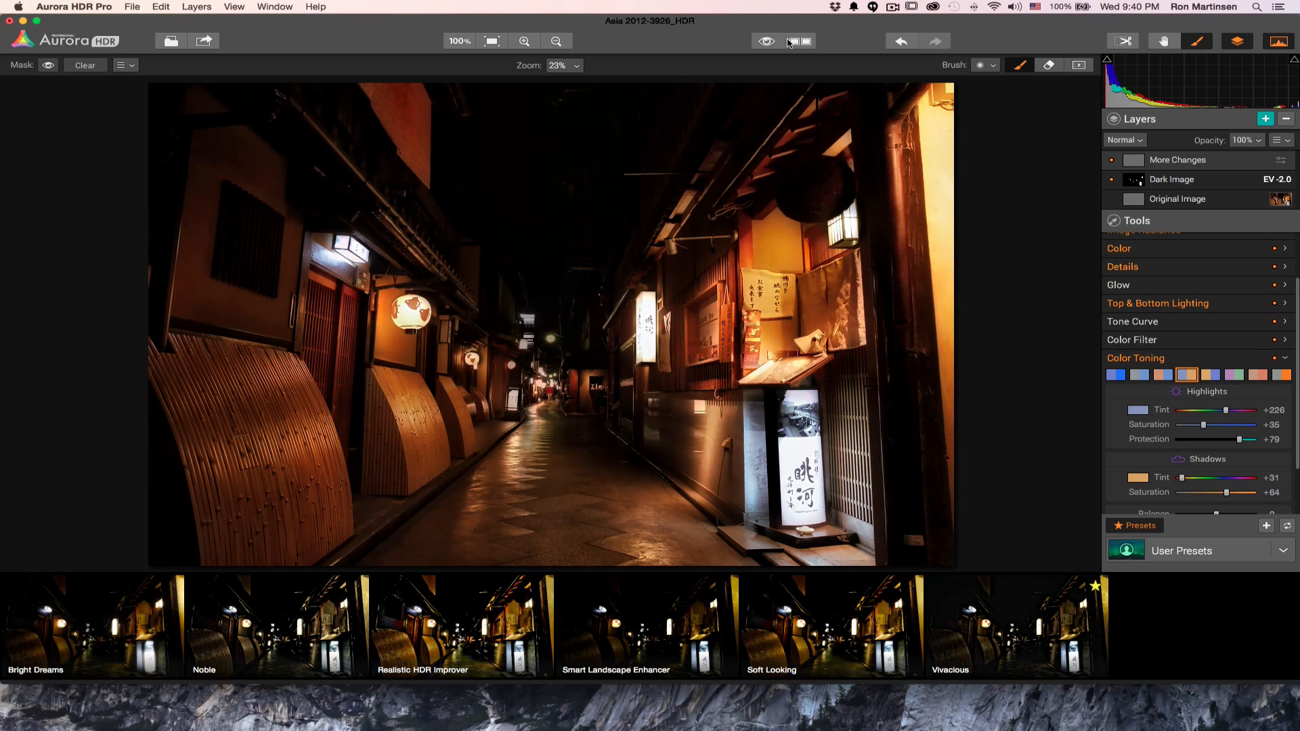
Compare the lit shopfront up close with Color Toning disabled and enabled
left_click(525, 42)
left_click(524, 42)
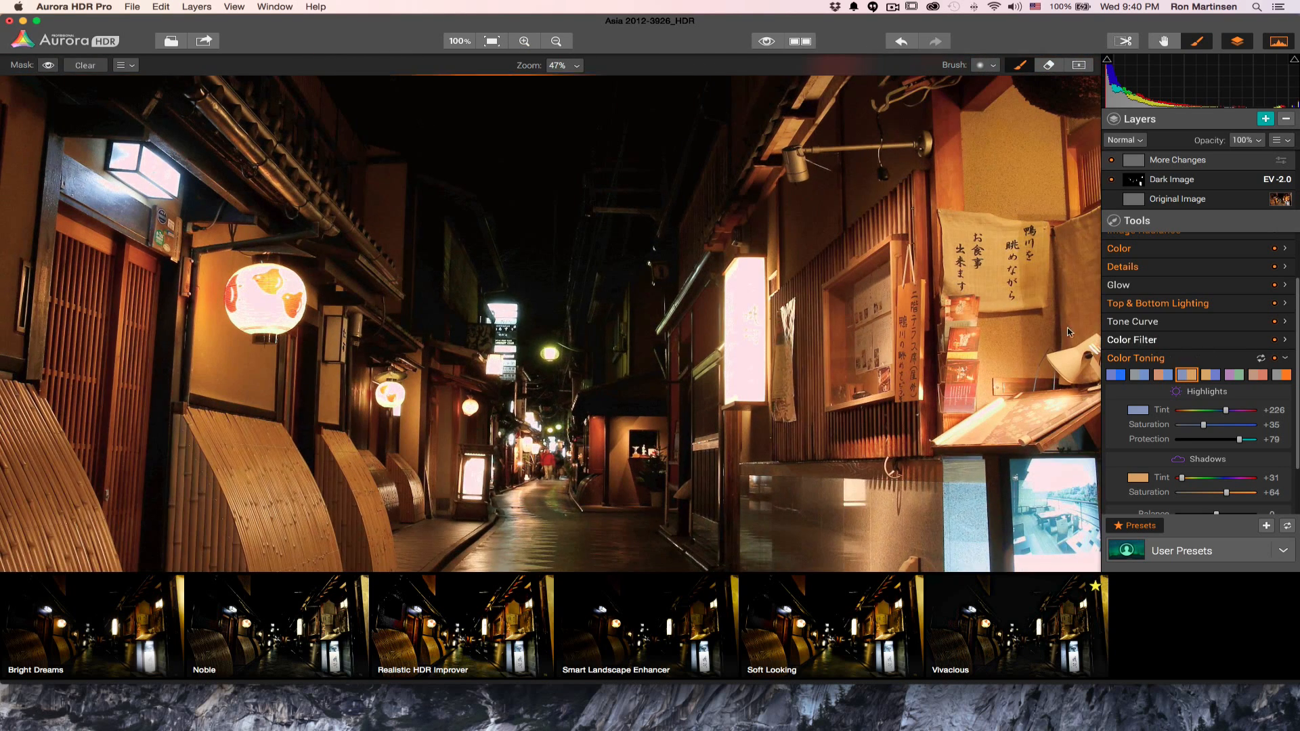
left_click_drag(1020, 296, 855, 300)
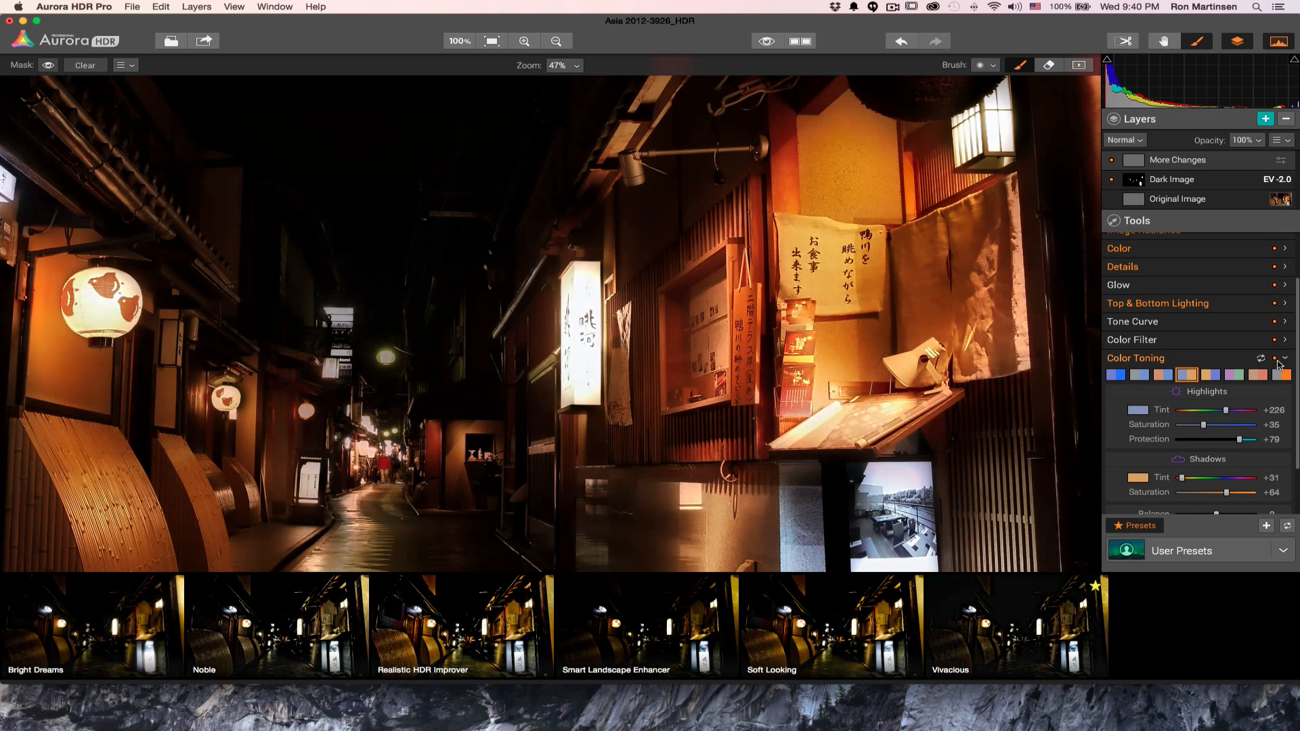
left_click(1275, 361)
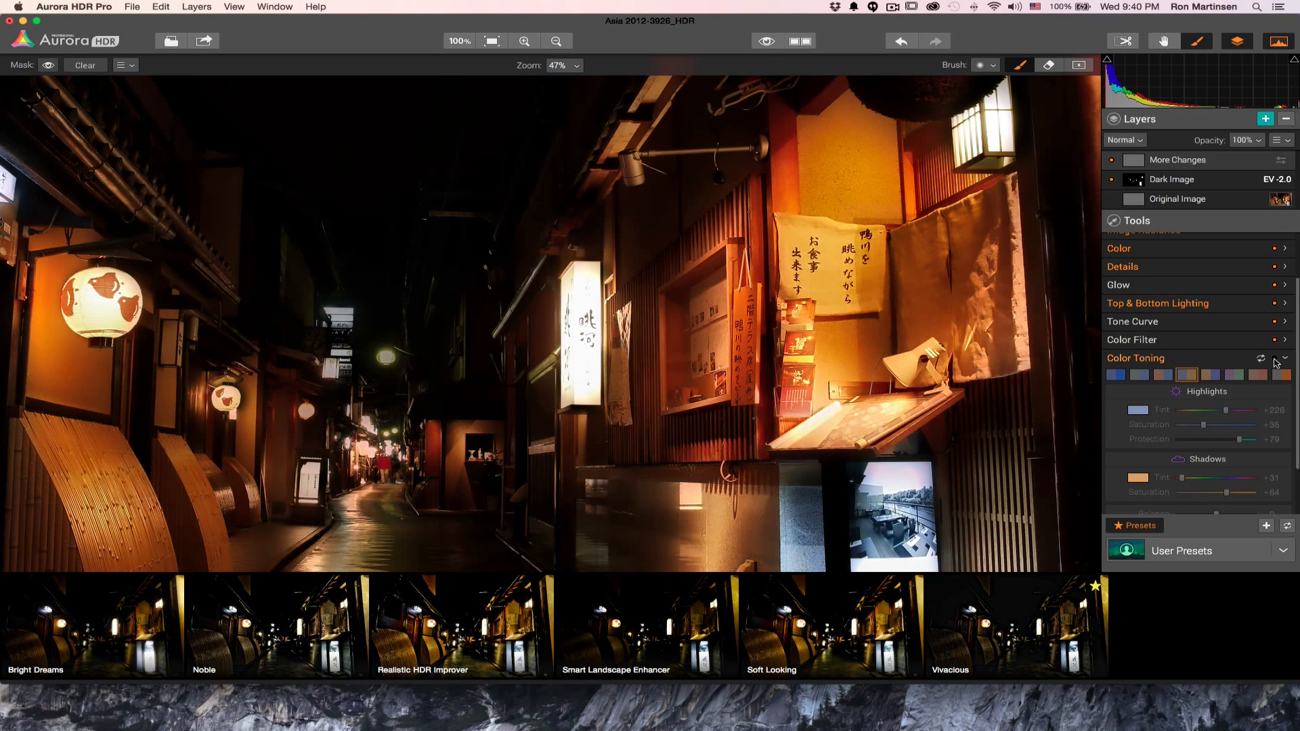
left_click(1275, 361)
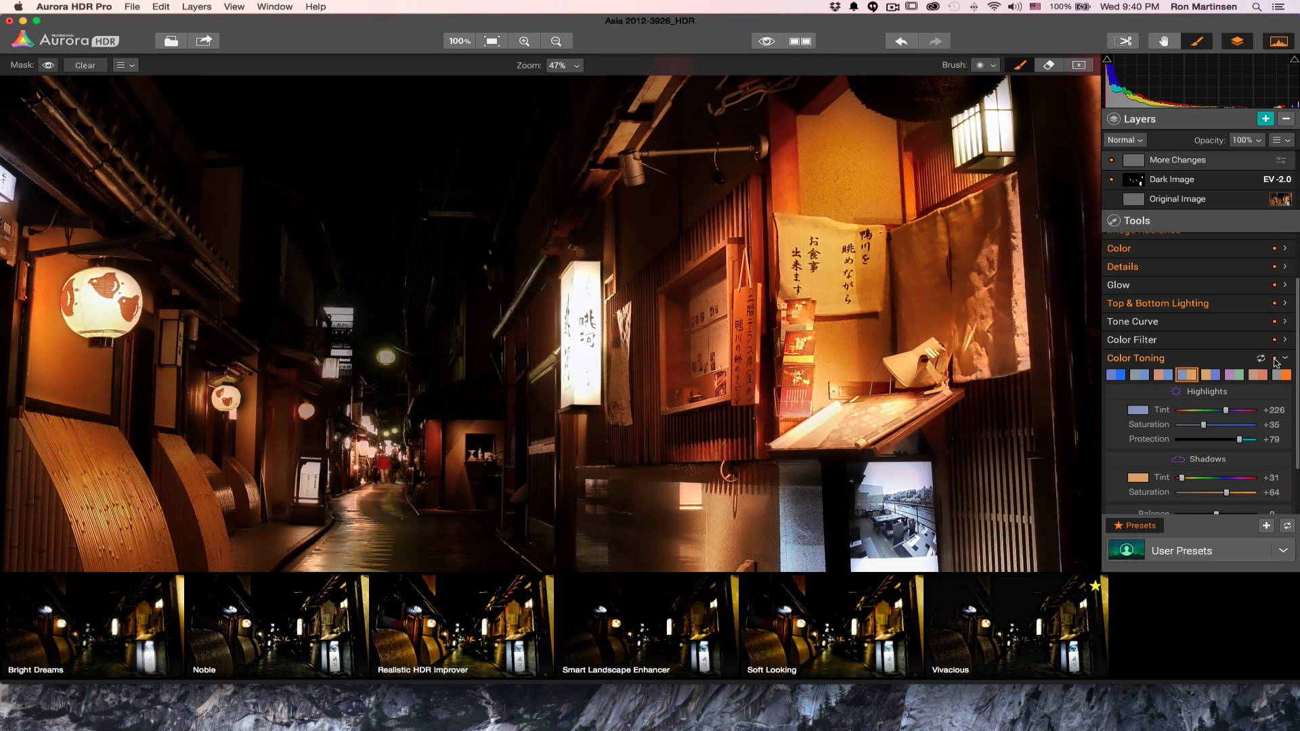
Try the Color Toning swatch with purple highlights and green shadows, setting highlight Protection to 0 and +64 and comparing with toning disabled
left_click(1274, 361)
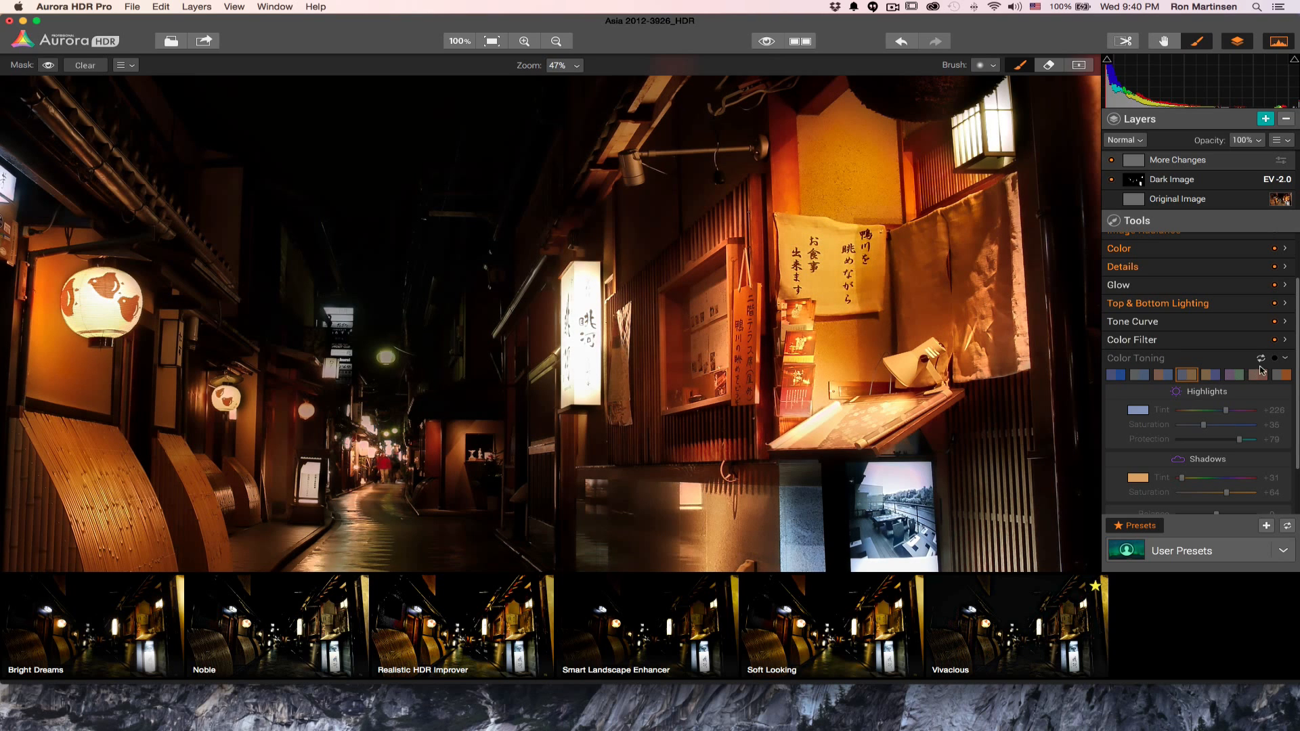
left_click(1276, 360)
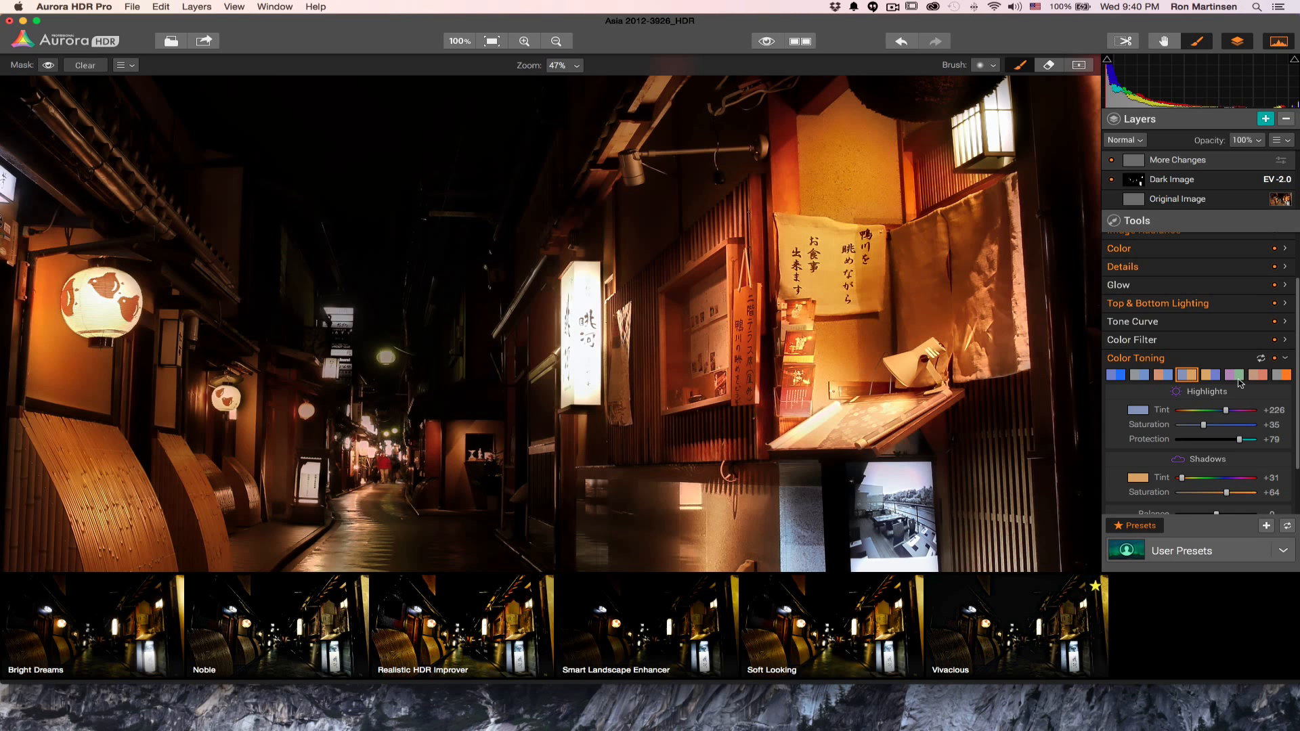
left_click(1238, 378)
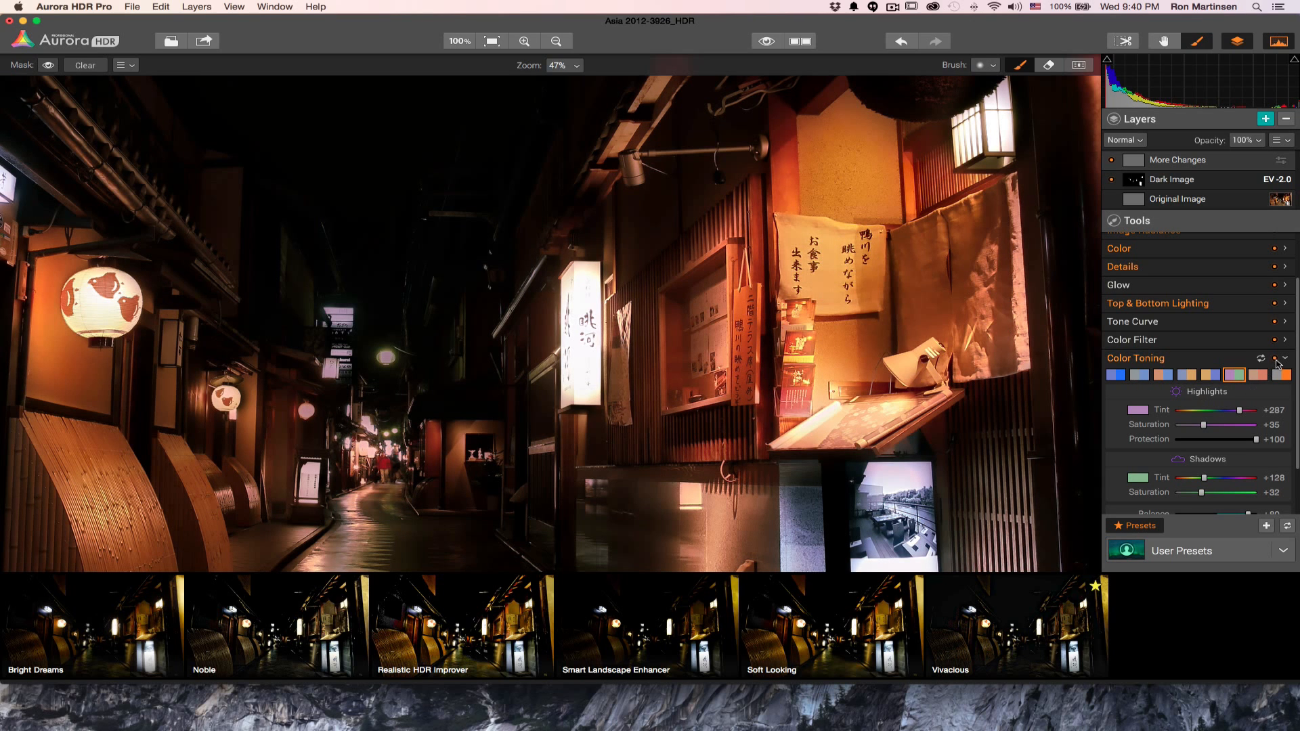
left_click_drag(1256, 439, 1151, 444)
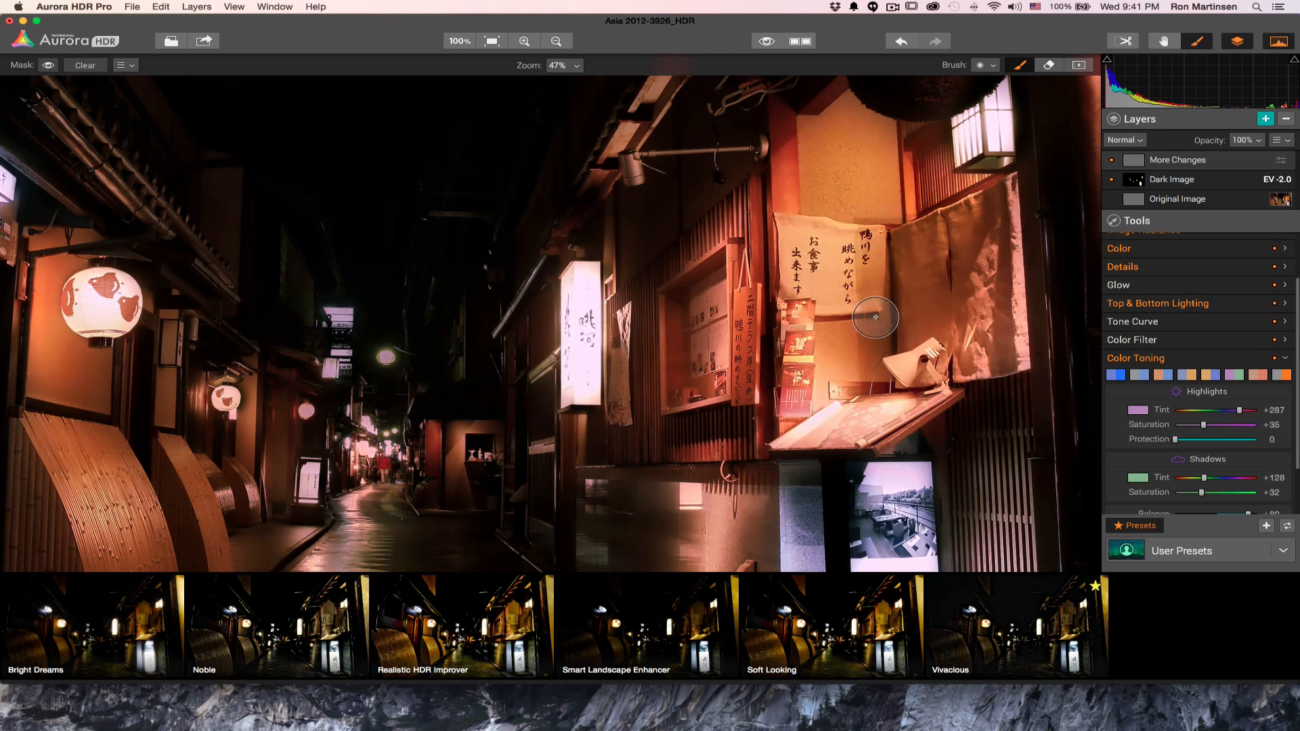
left_click(1274, 360)
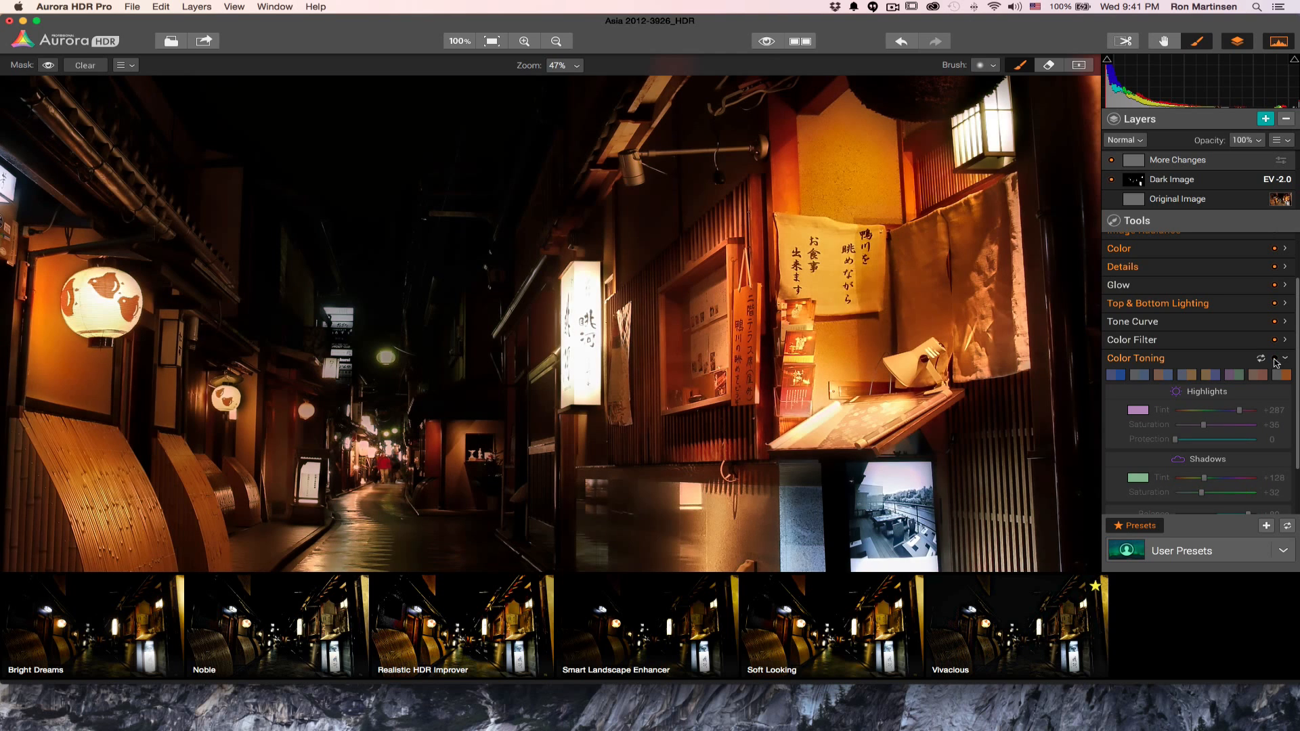
left_click(1274, 359)
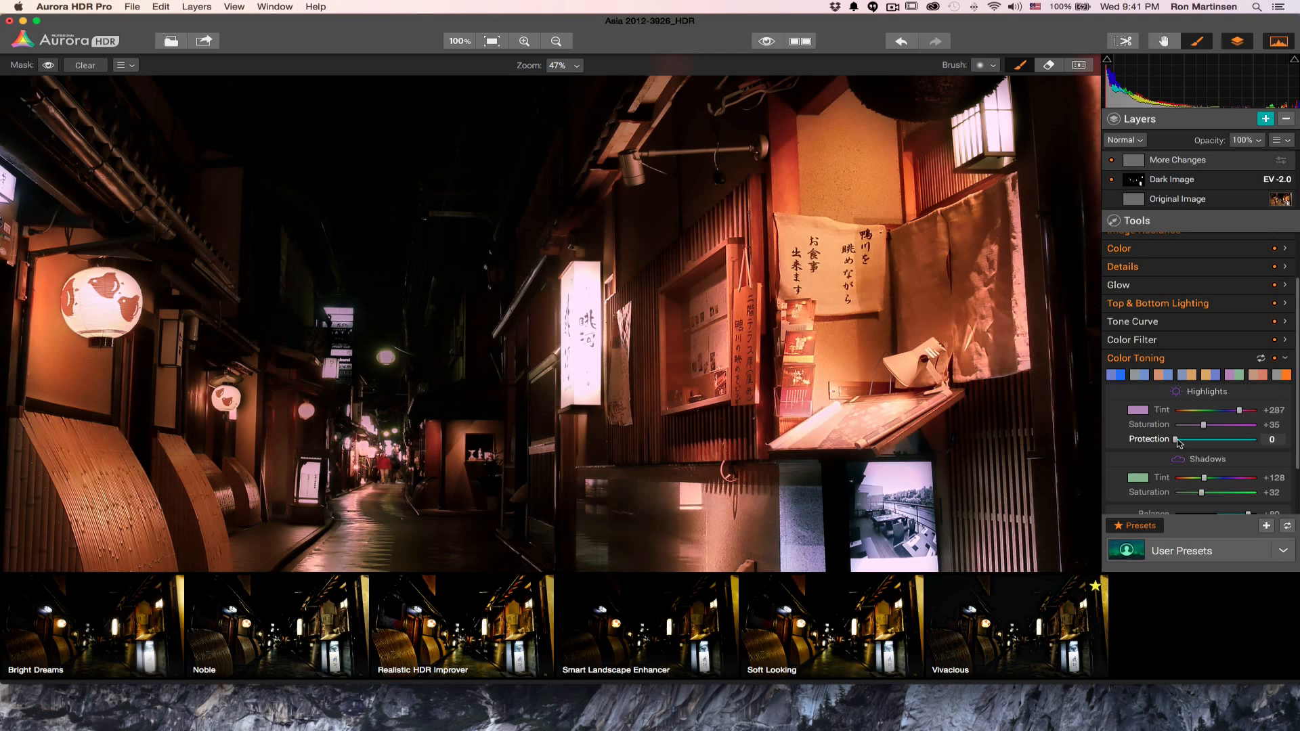
left_click_drag(1176, 444, 1228, 437)
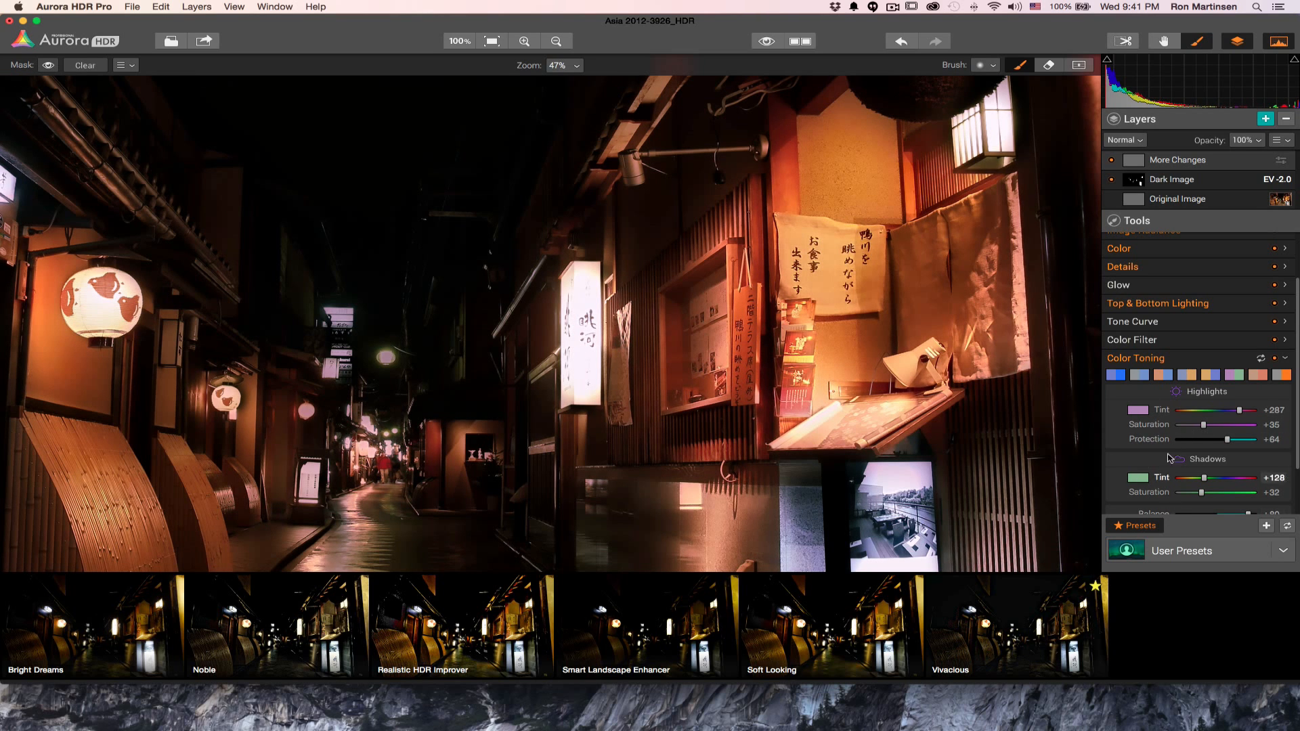
View the Highlights tint color wheel and reset all Color Toning settings to their defaults
left_click(1137, 410)
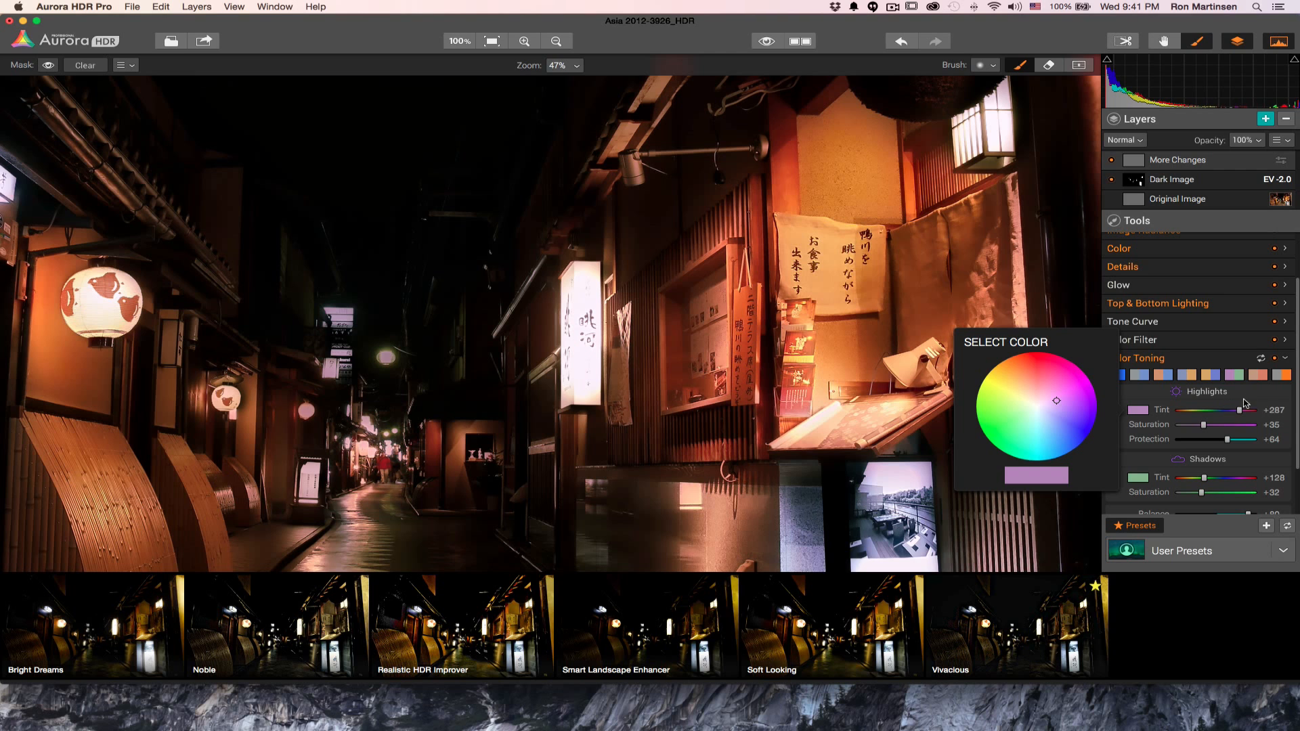
left_click(1262, 362)
left_click(1262, 362)
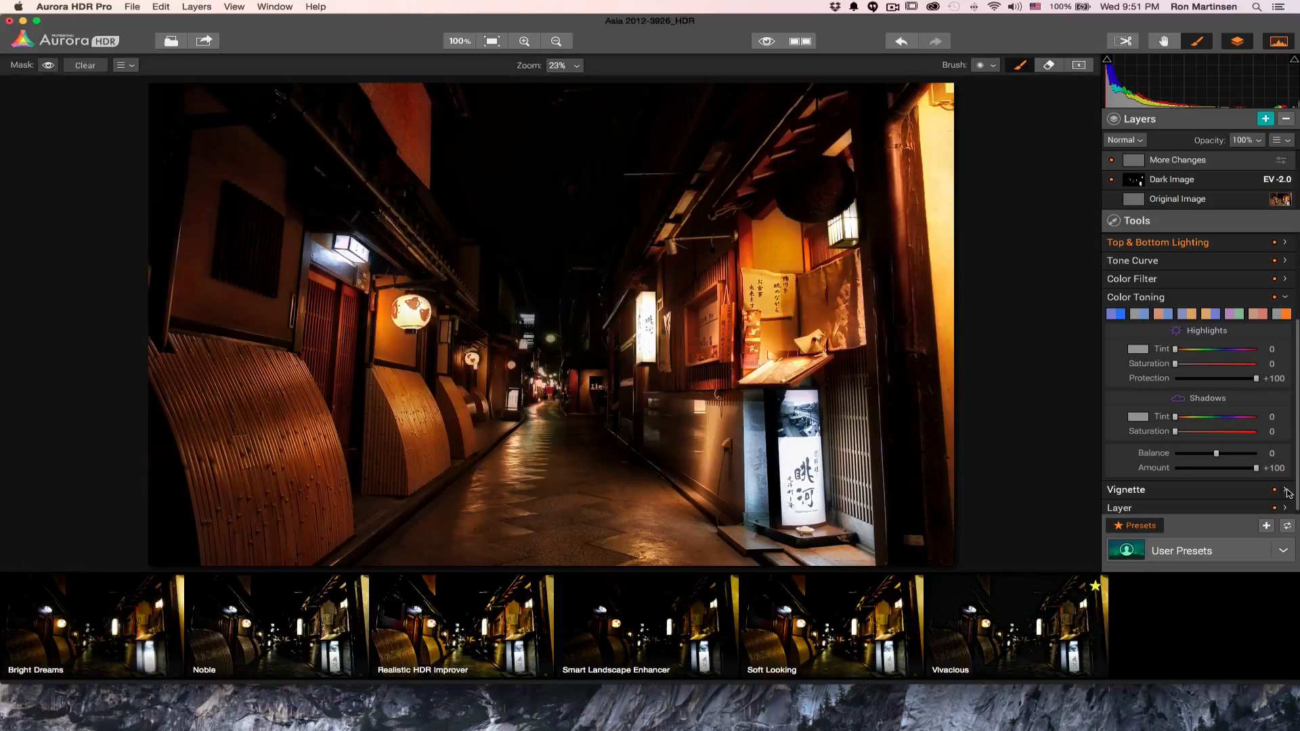
Try a strong dark Vignette by lowering its Amount to the minimum, and reset the Vignette settings
left_click(1286, 490)
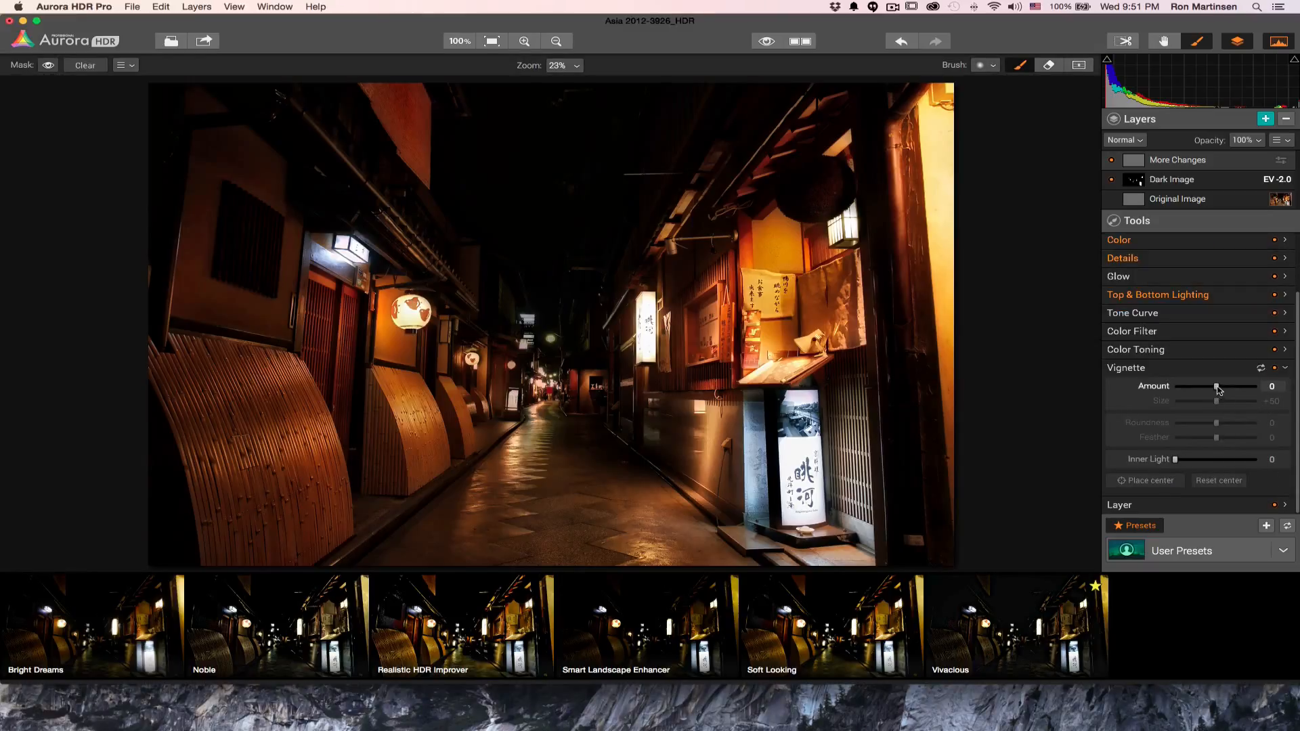
left_click_drag(1216, 390, 1156, 388)
double_click(1157, 388)
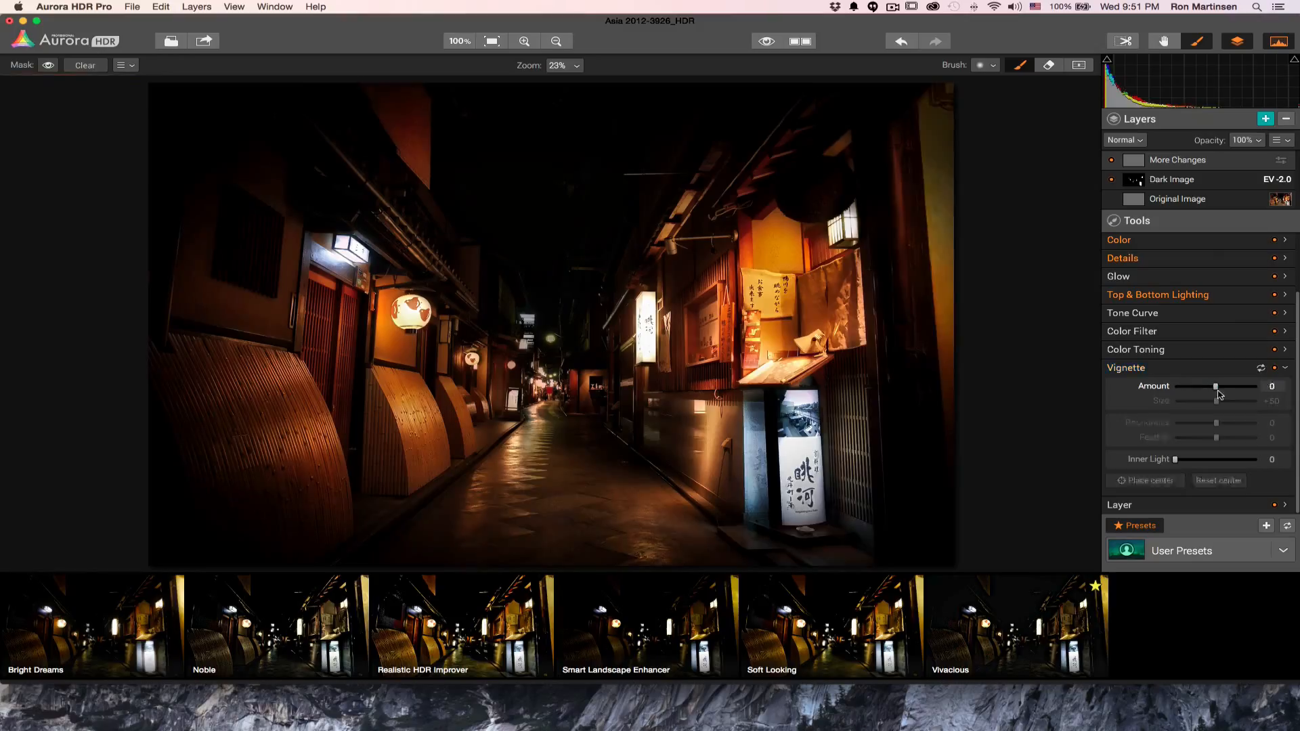
left_click(1260, 368)
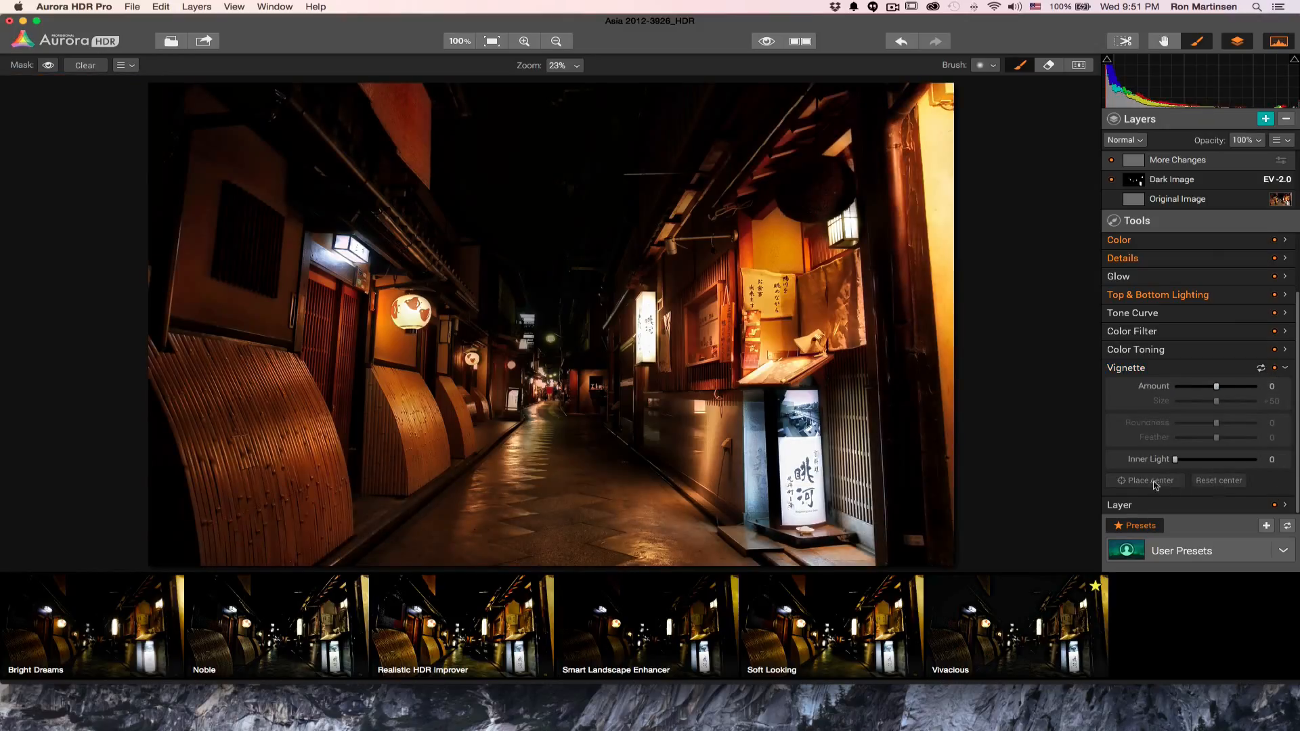
Examine the Layer tool's Opacity setting and Blend mode choices, keeping the blend mode at Normal
left_click(1285, 509)
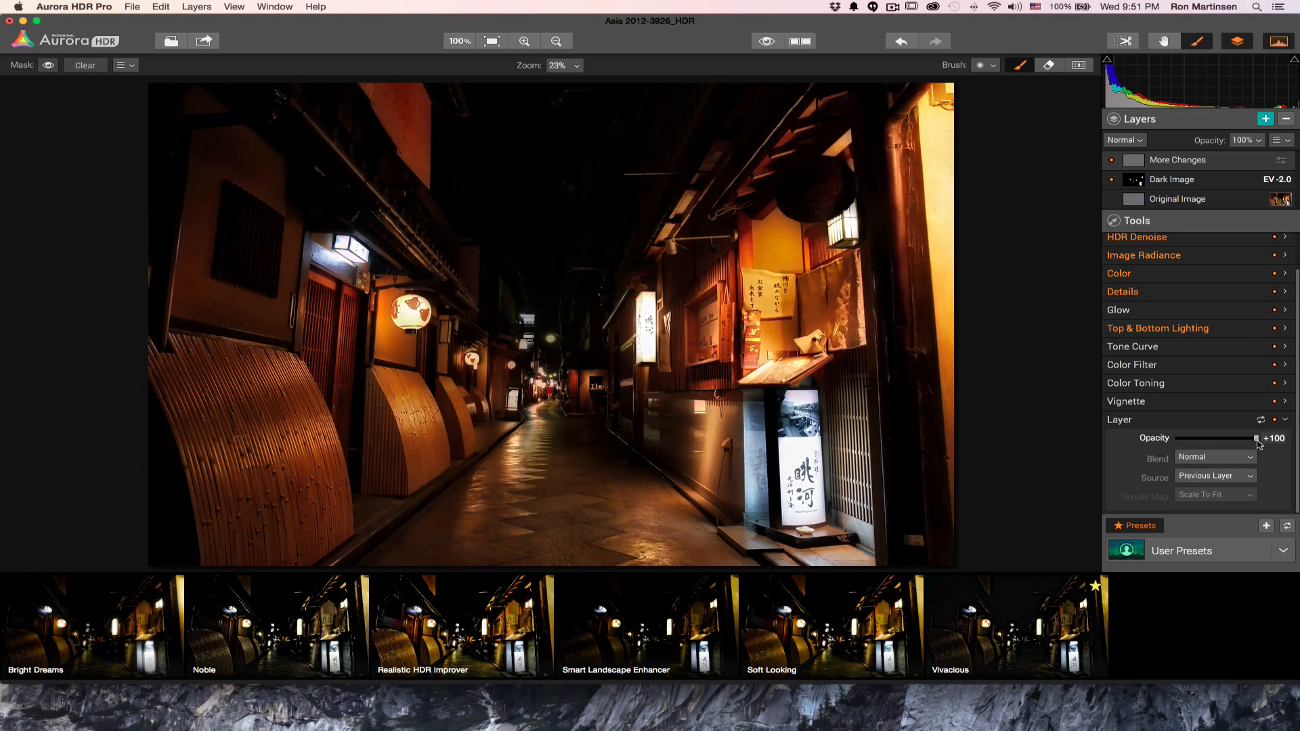
mouse_move(1258, 440)
left_mouse_down()
mouse_move(1179, 450)
mouse_move(1258, 453)
left_mouse_up()
left_click(1230, 464)
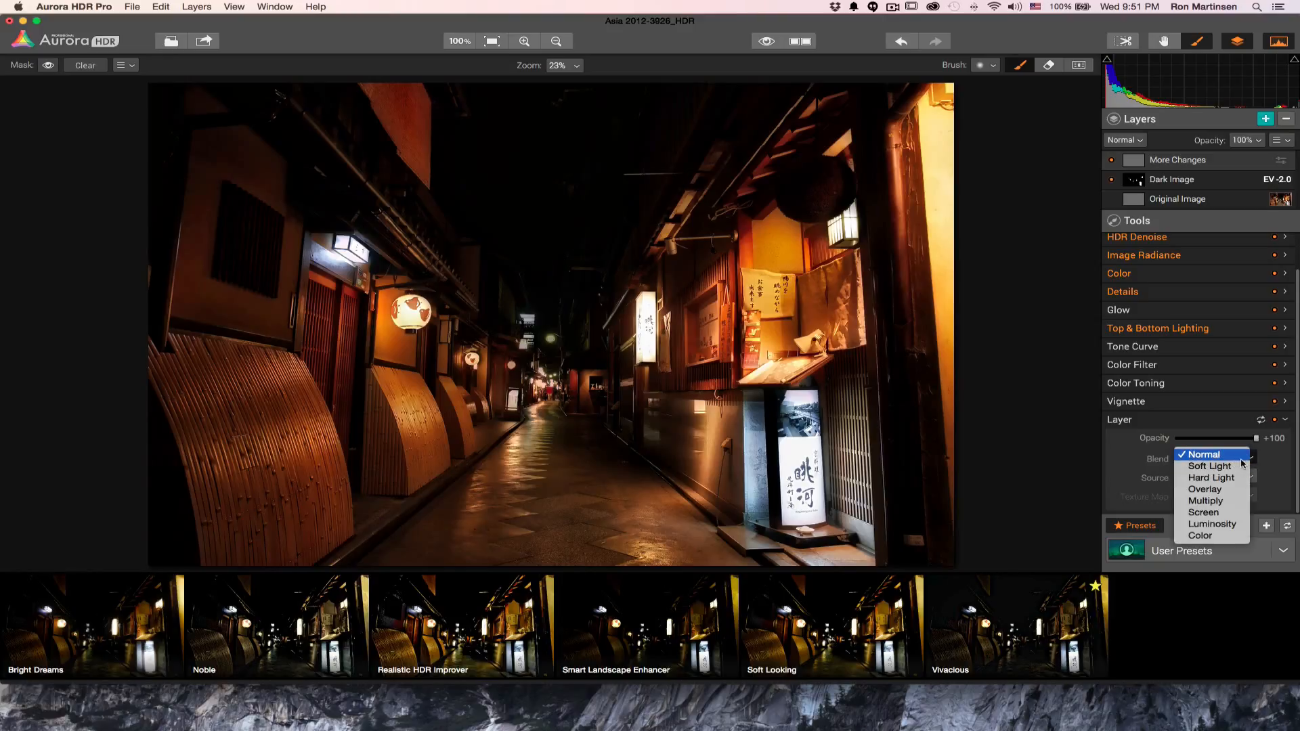
left_click(1241, 459)
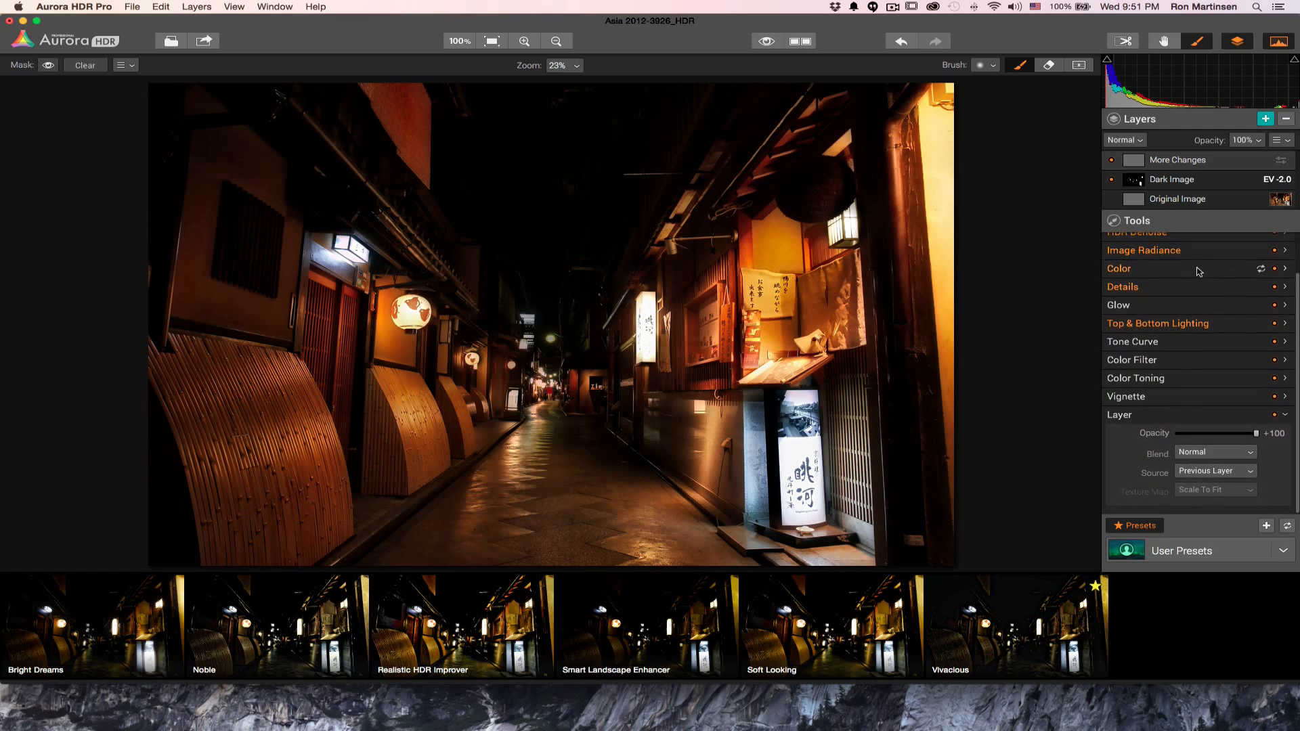
scroll(1198, 272, "up", 2)
scroll(1198, 271, "up", 2)
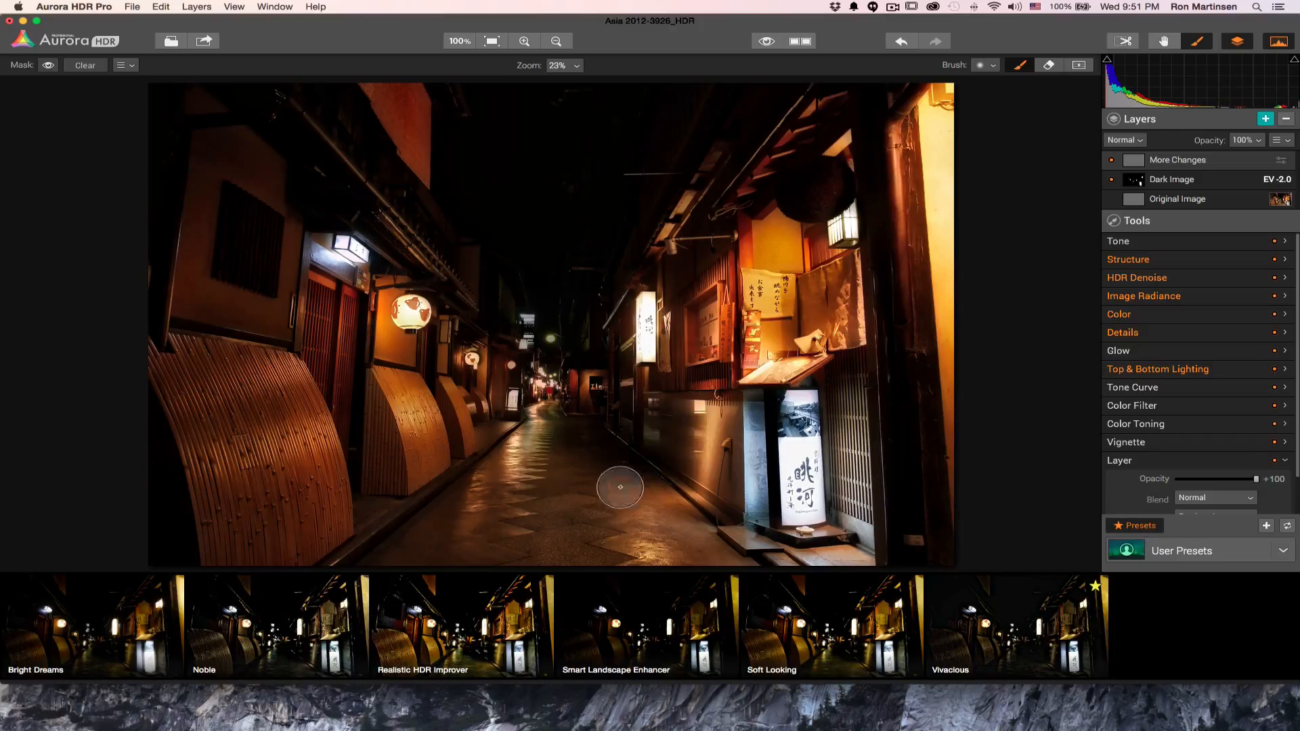
Compare the whole edited street image with its unedited version
left_click(770, 43)
left_click(770, 42)
left_click(770, 43)
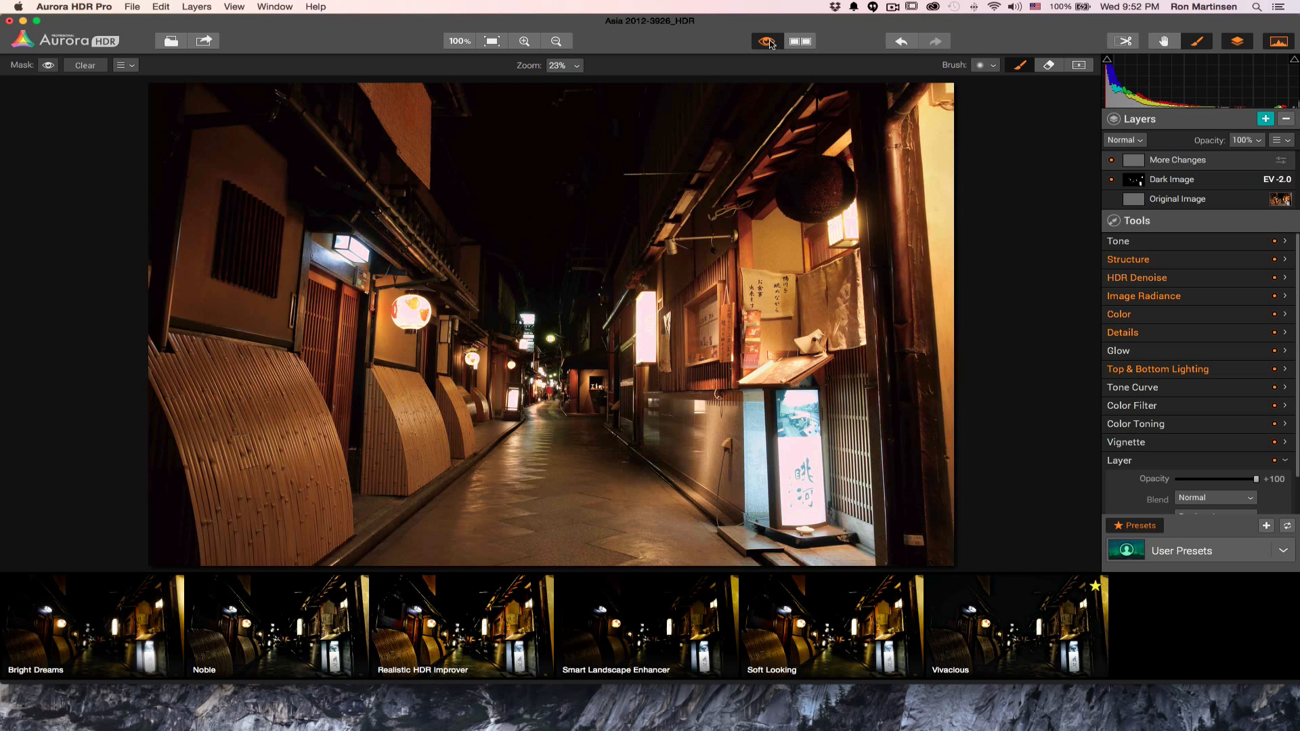
left_click(769, 43)
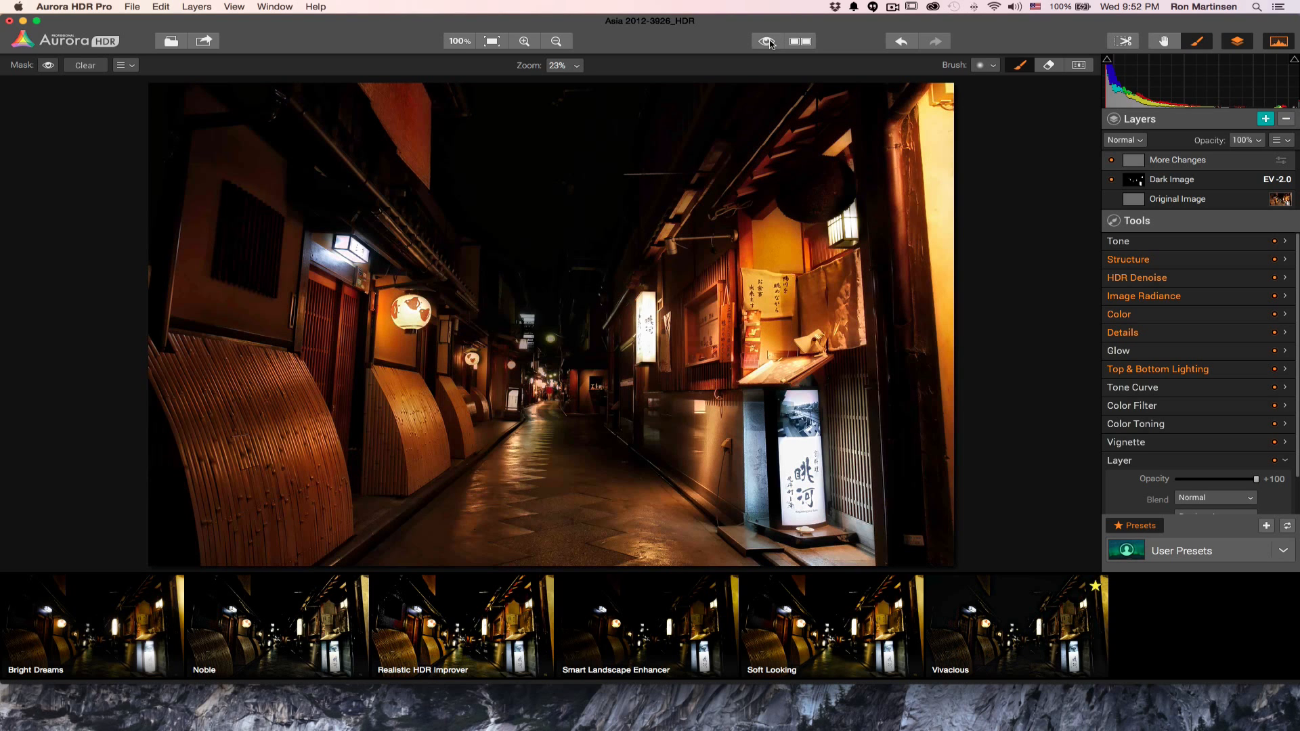